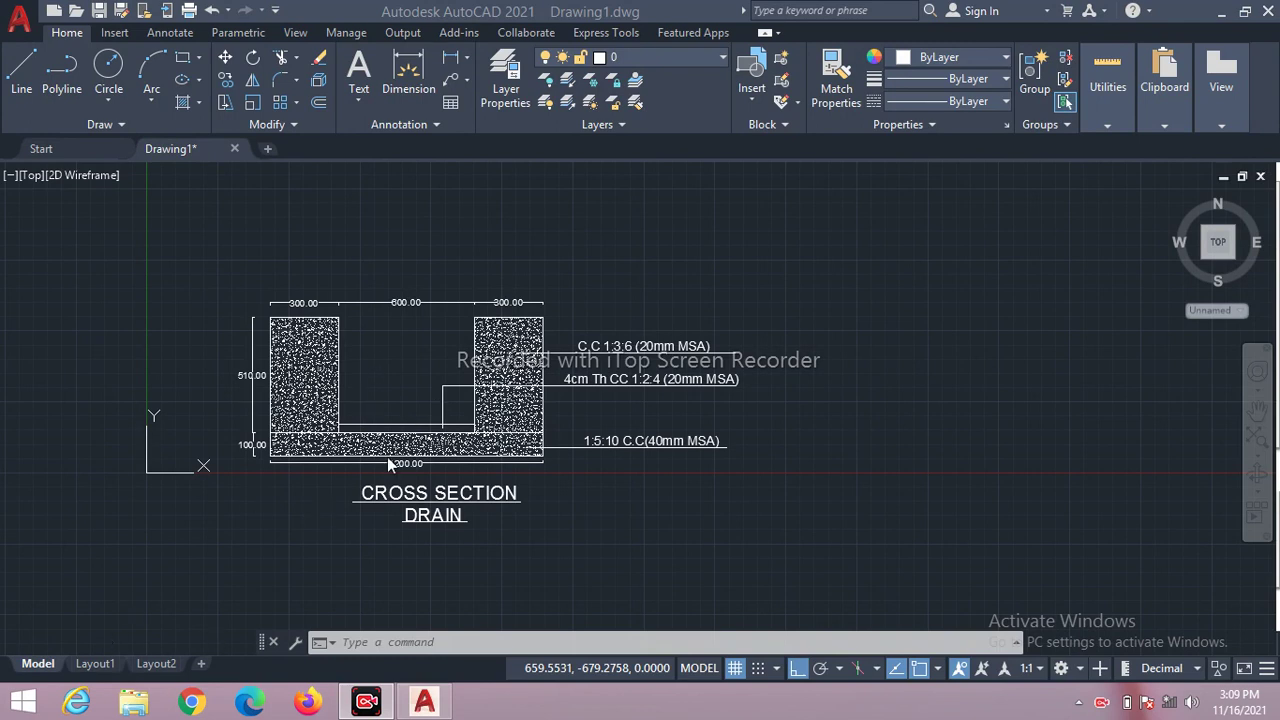
# Draw a 1200-unit horizontal line in the empty space right of the existing drain section.
pyautogui.click(364, 376)
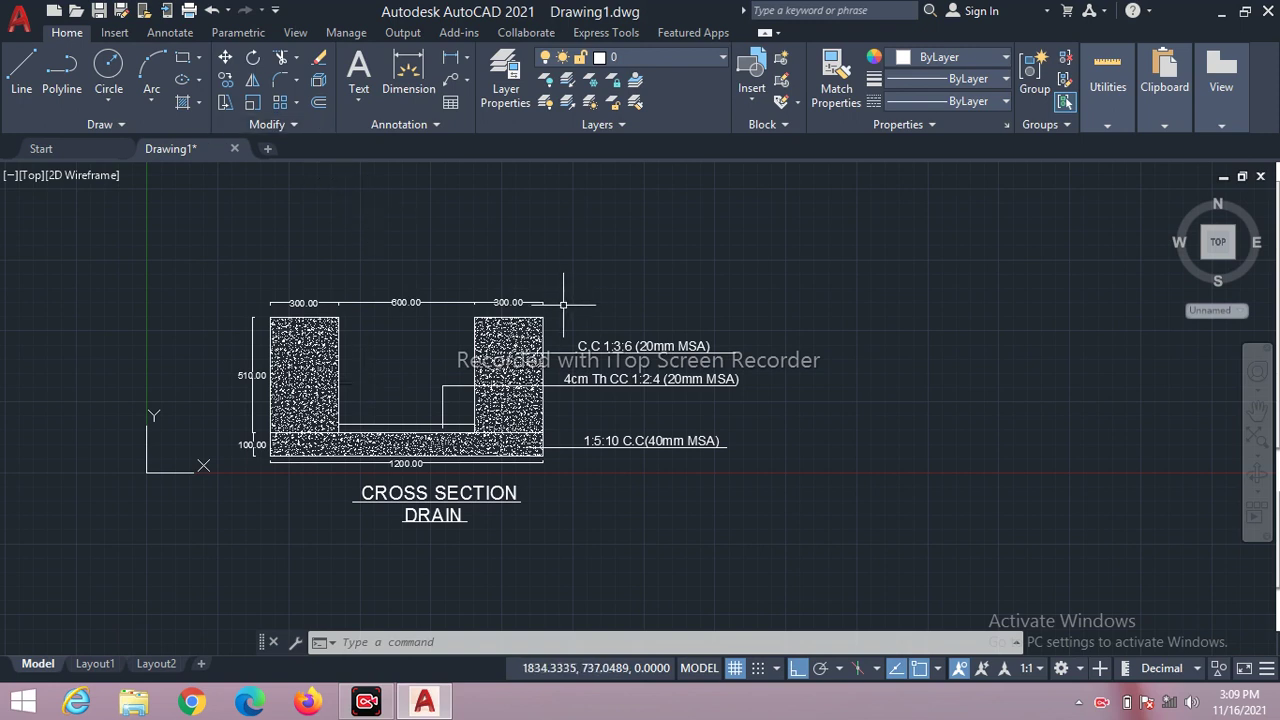
pyautogui.scroll(4, 456, 464)
pyautogui.scroll(3, 456, 464)
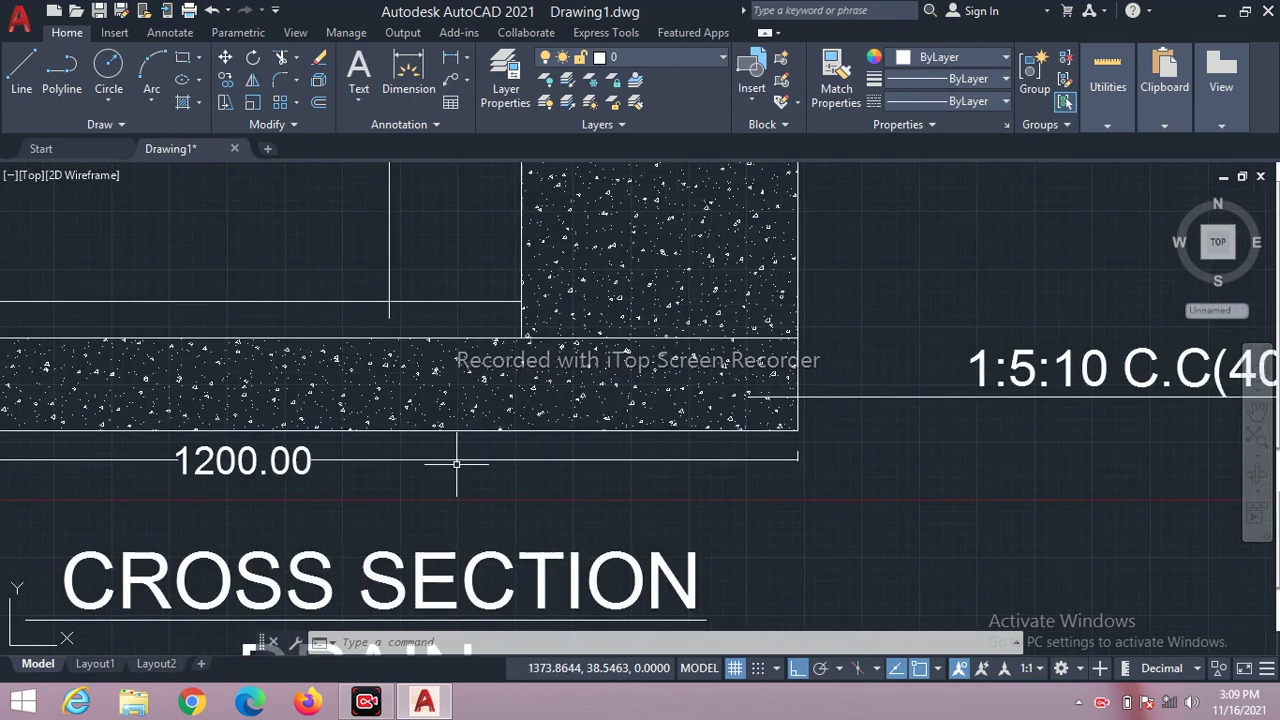
pyautogui.scroll(-4, 456, 464)
pyautogui.scroll(3, 456, 464)
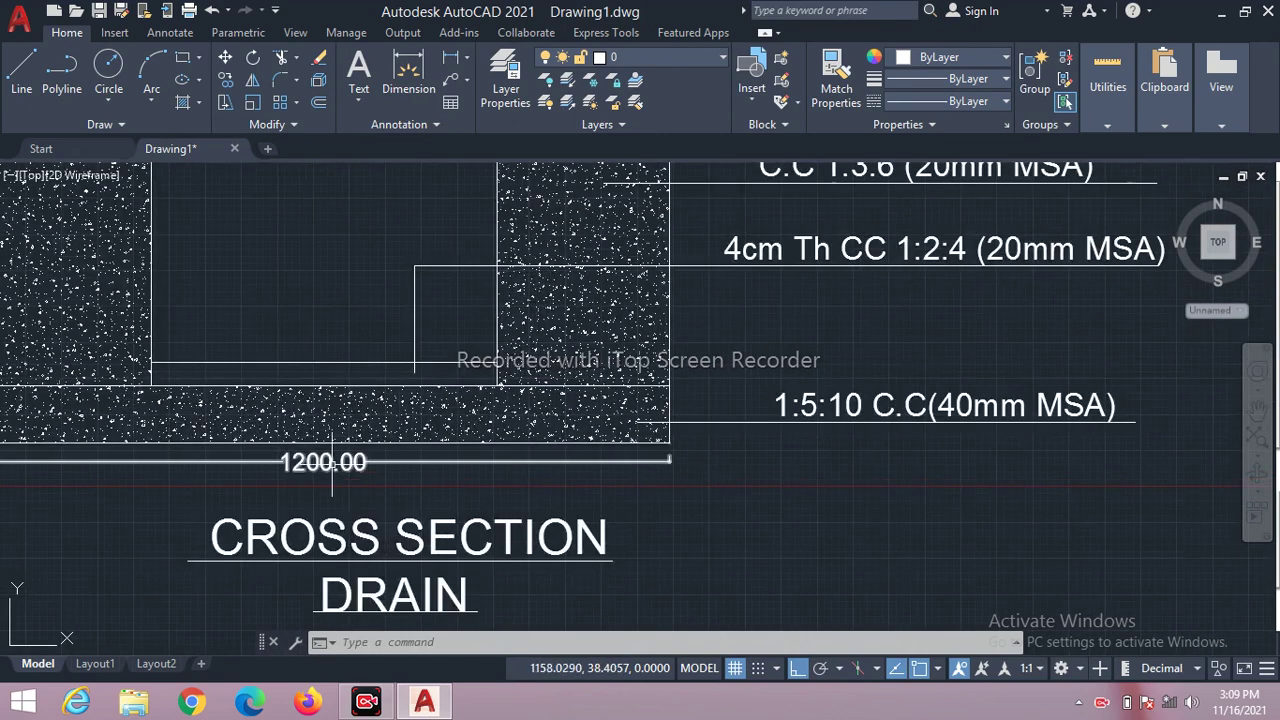
pyautogui.scroll(-3, 364, 466)
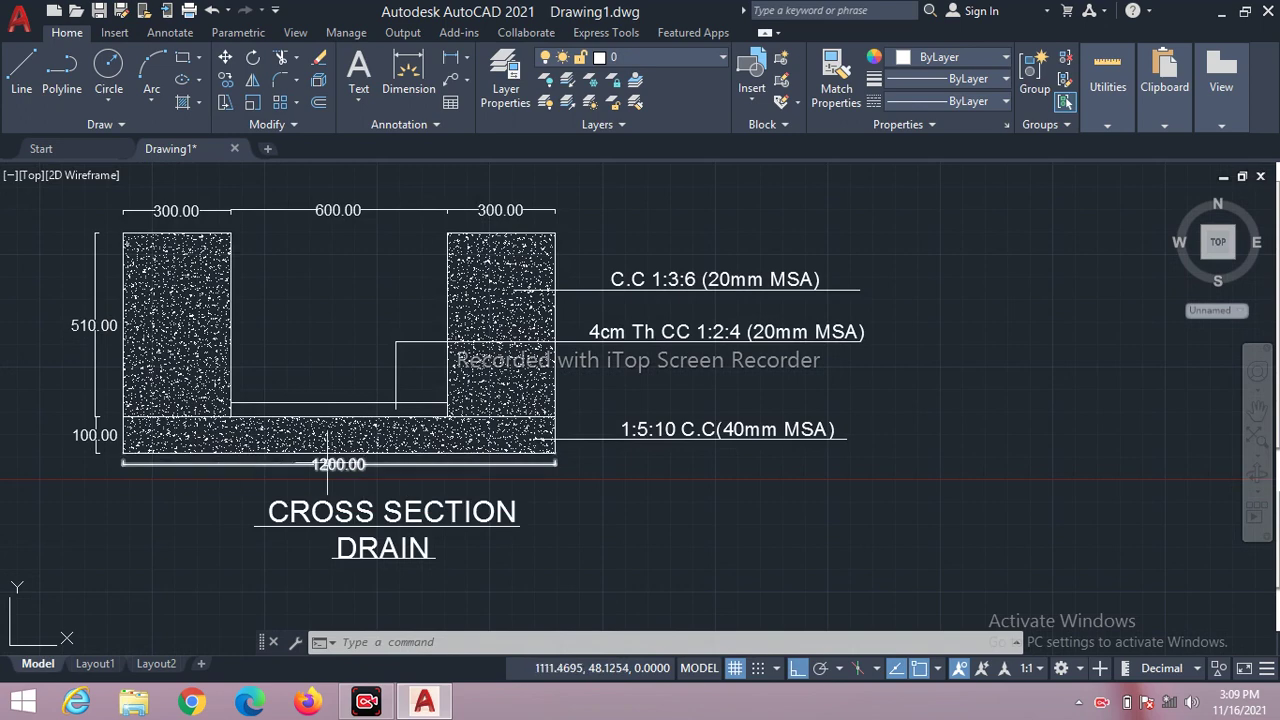
pyautogui.scroll(2, 364, 466)
pyautogui.scroll(3, 364, 466)
pyautogui.scroll(-1, 331, 459)
pyautogui.scroll(-4, 301, 431)
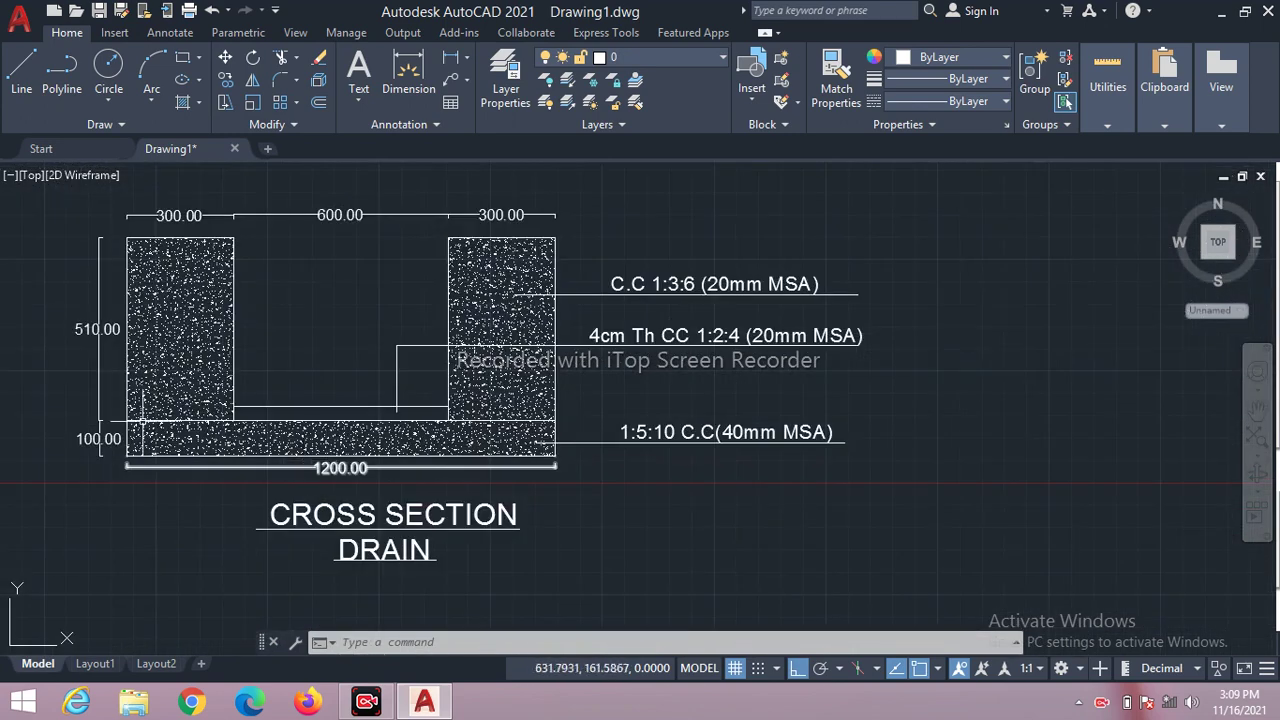
pyautogui.scroll(-2, 301, 431)
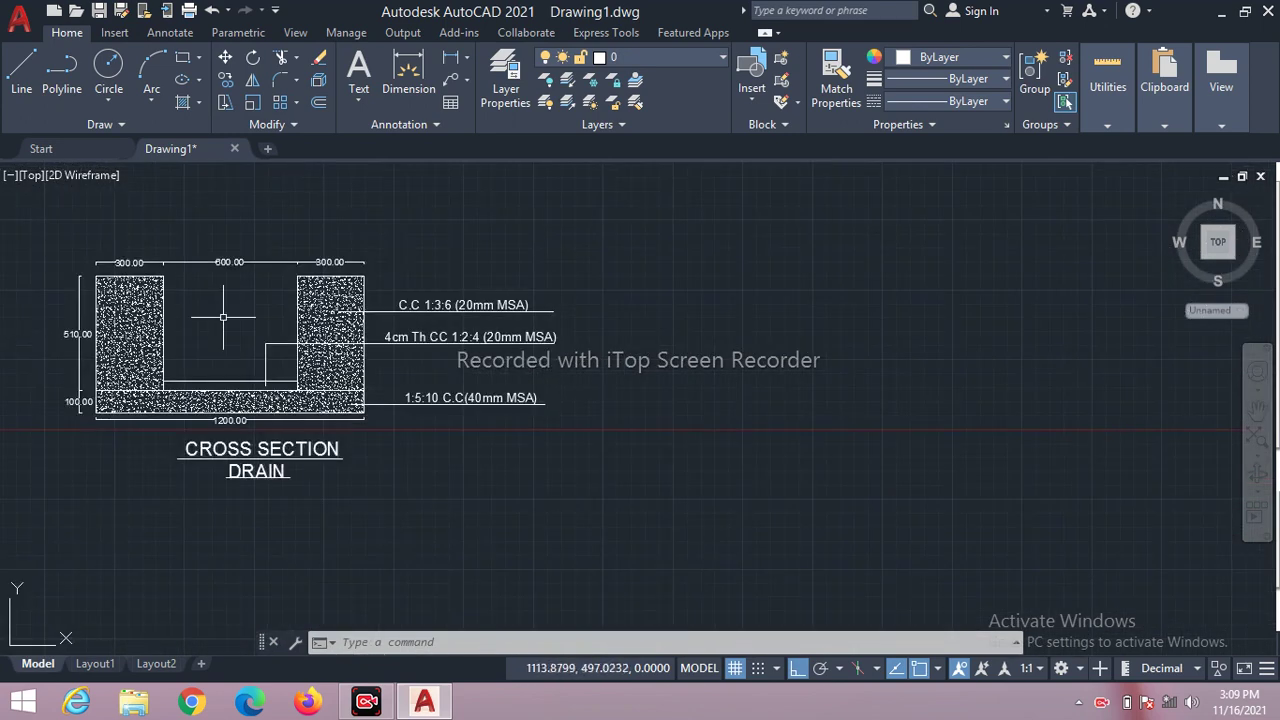
pyautogui.scroll(2, 250, 318)
pyautogui.scroll(2, 249, 321)
pyautogui.scroll(-4, 249, 321)
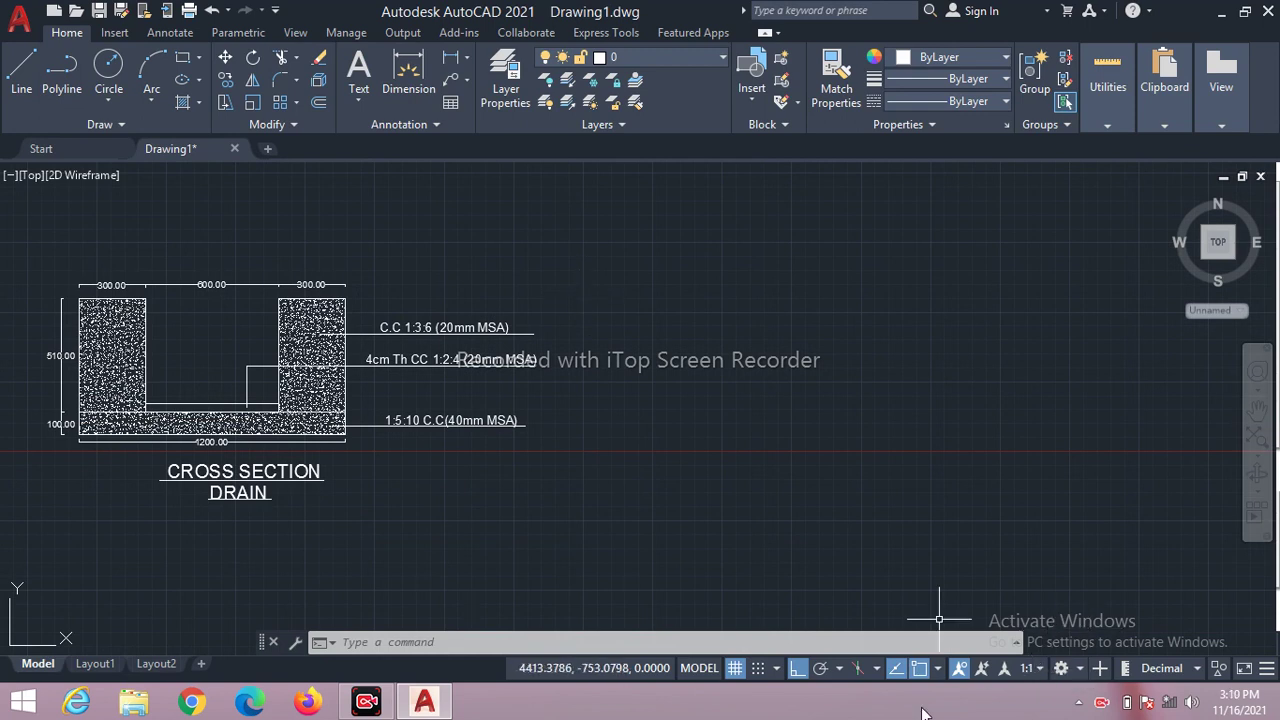
pyautogui.write('L')
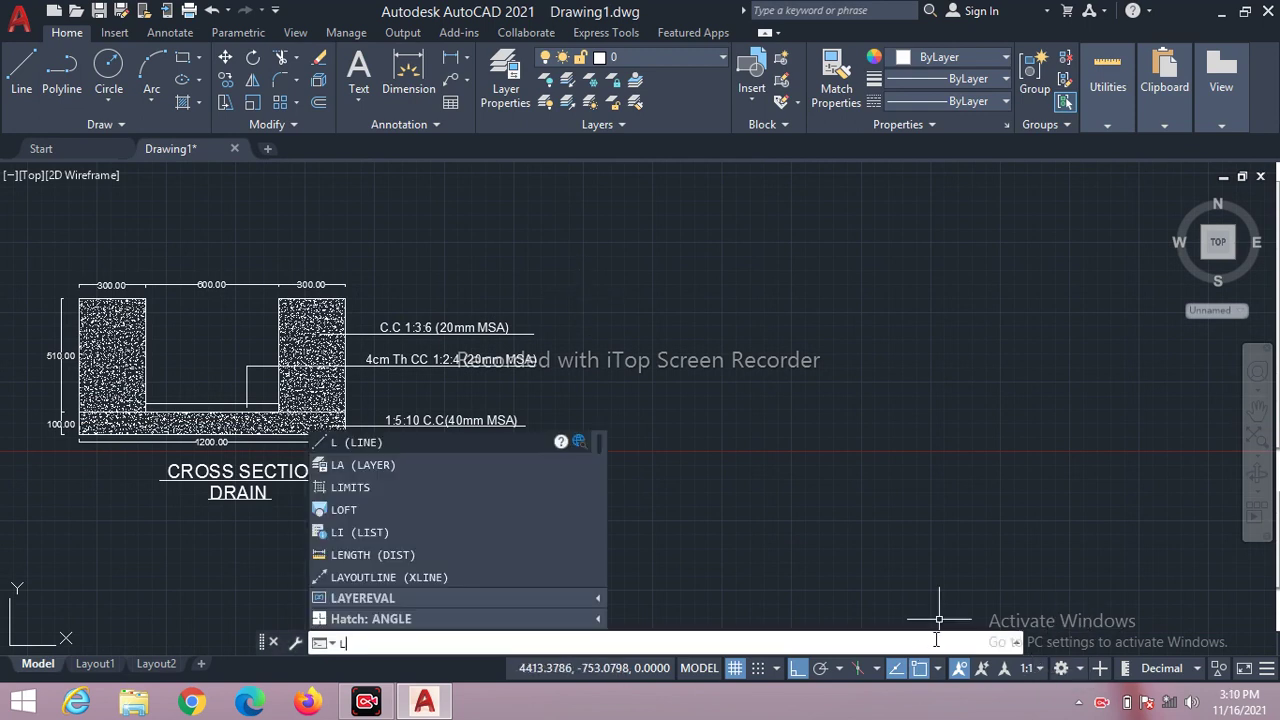
pyautogui.press('Return')
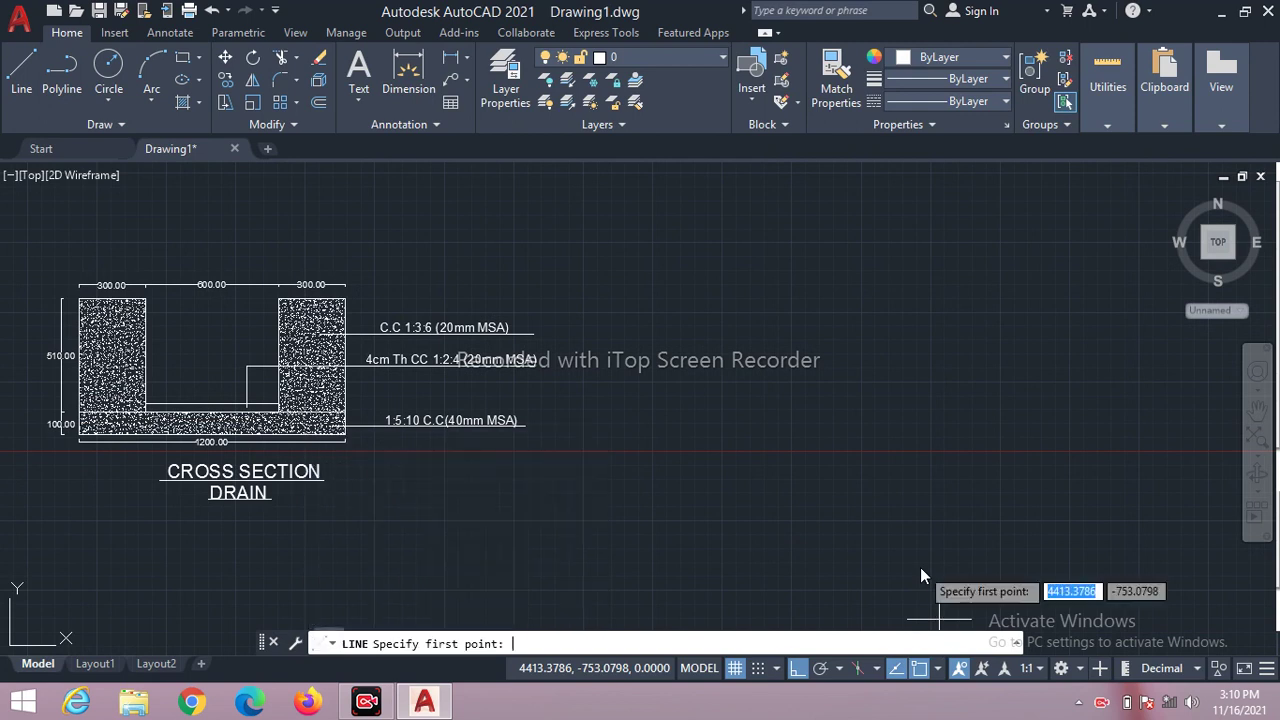
pyautogui.click(720, 437)
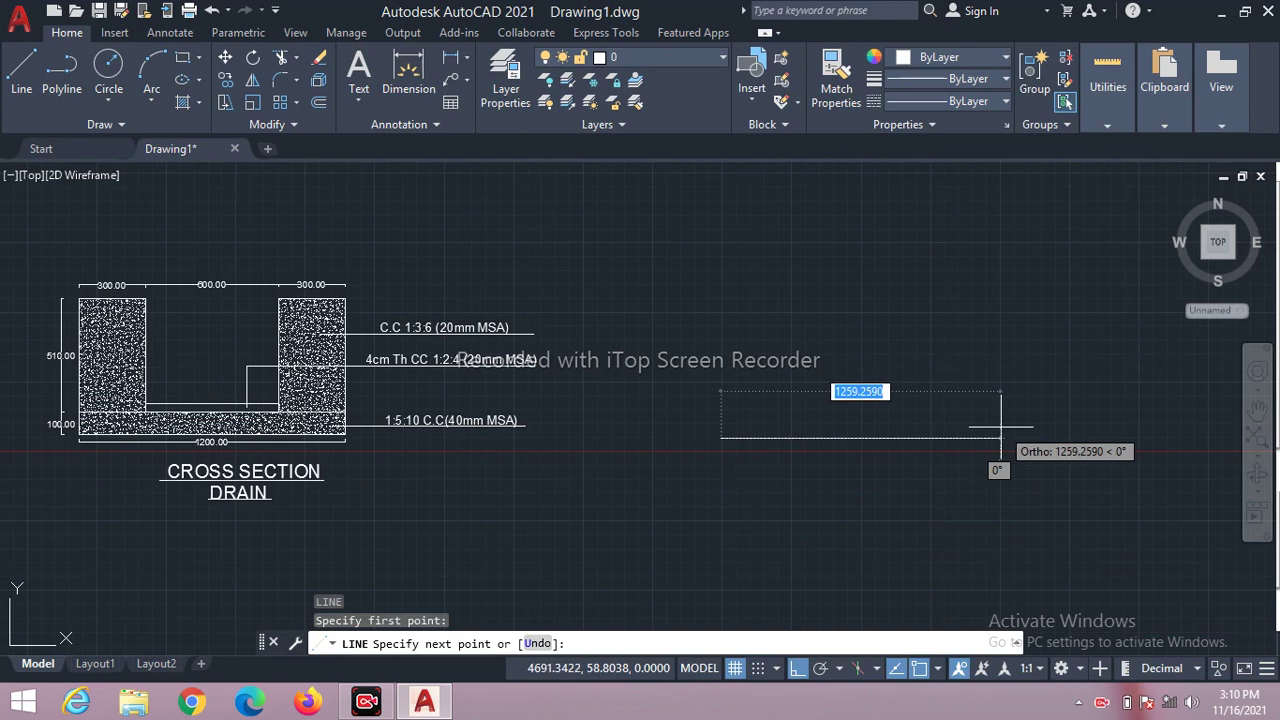
pyautogui.write('1200')
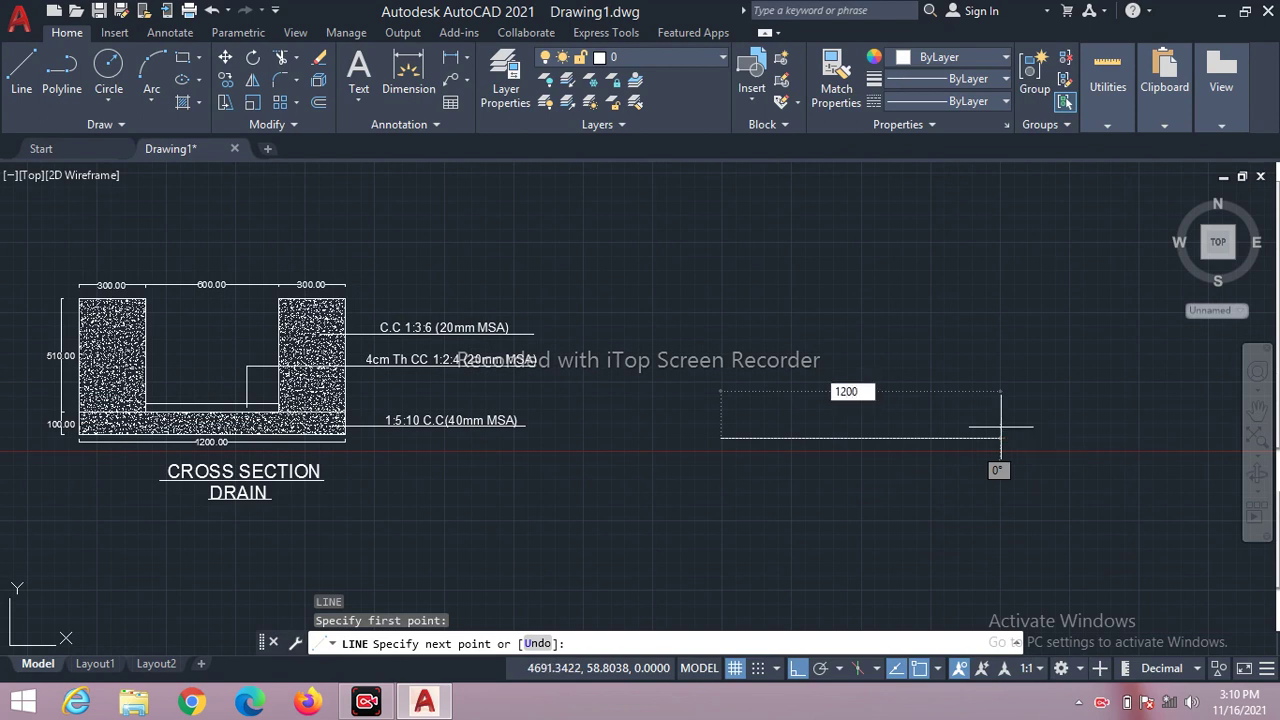
pyautogui.press('Return')
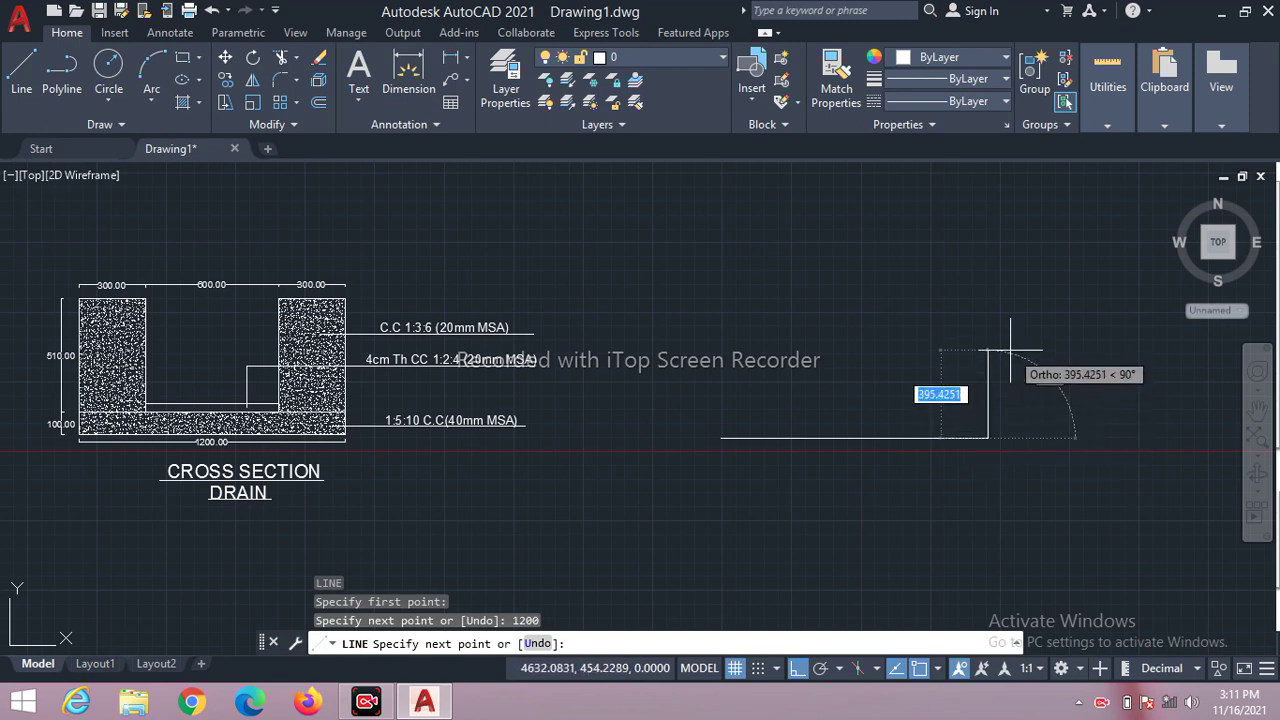
pyautogui.press('Escape')
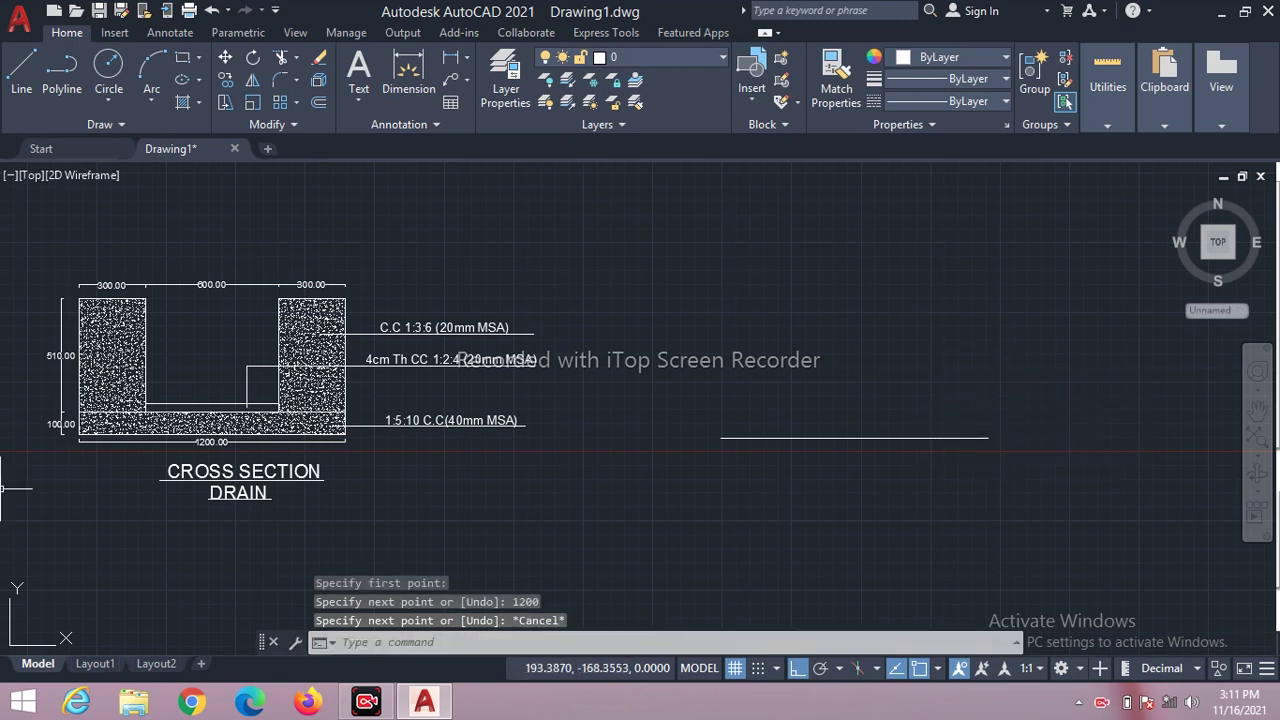
pyautogui.scroll(2, 70, 424)
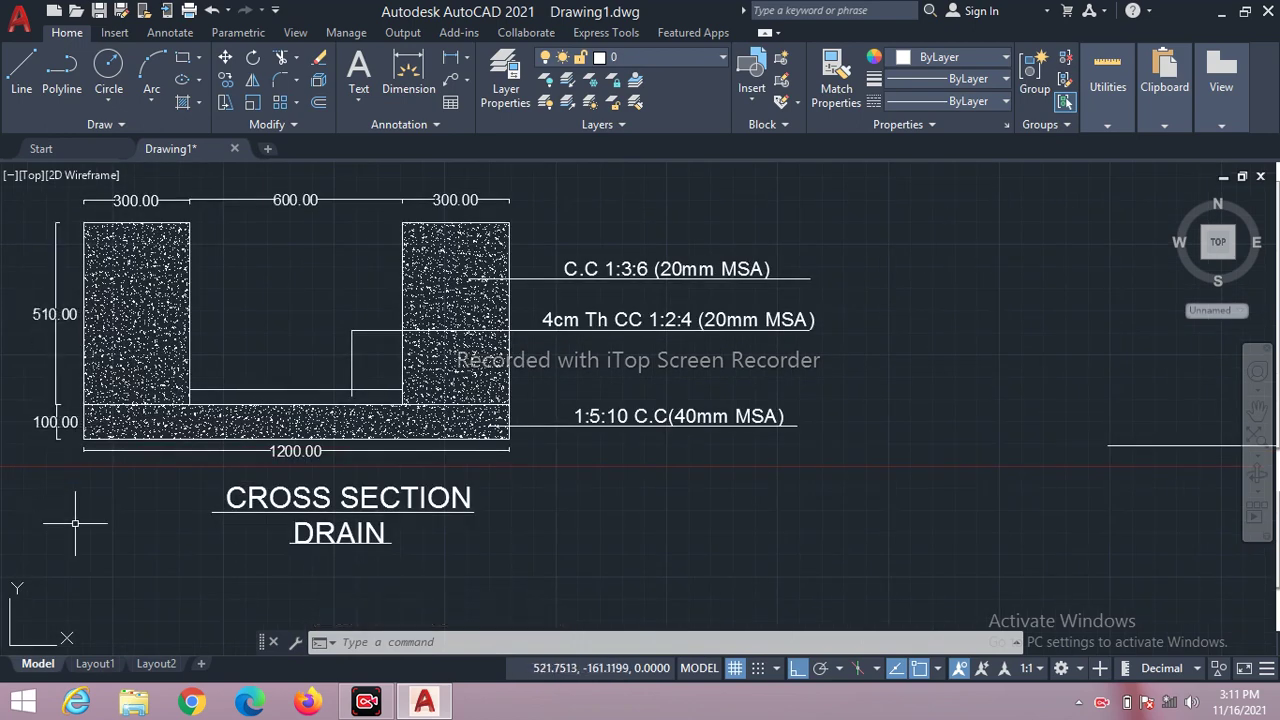
pyautogui.scroll(-4, 20, 495)
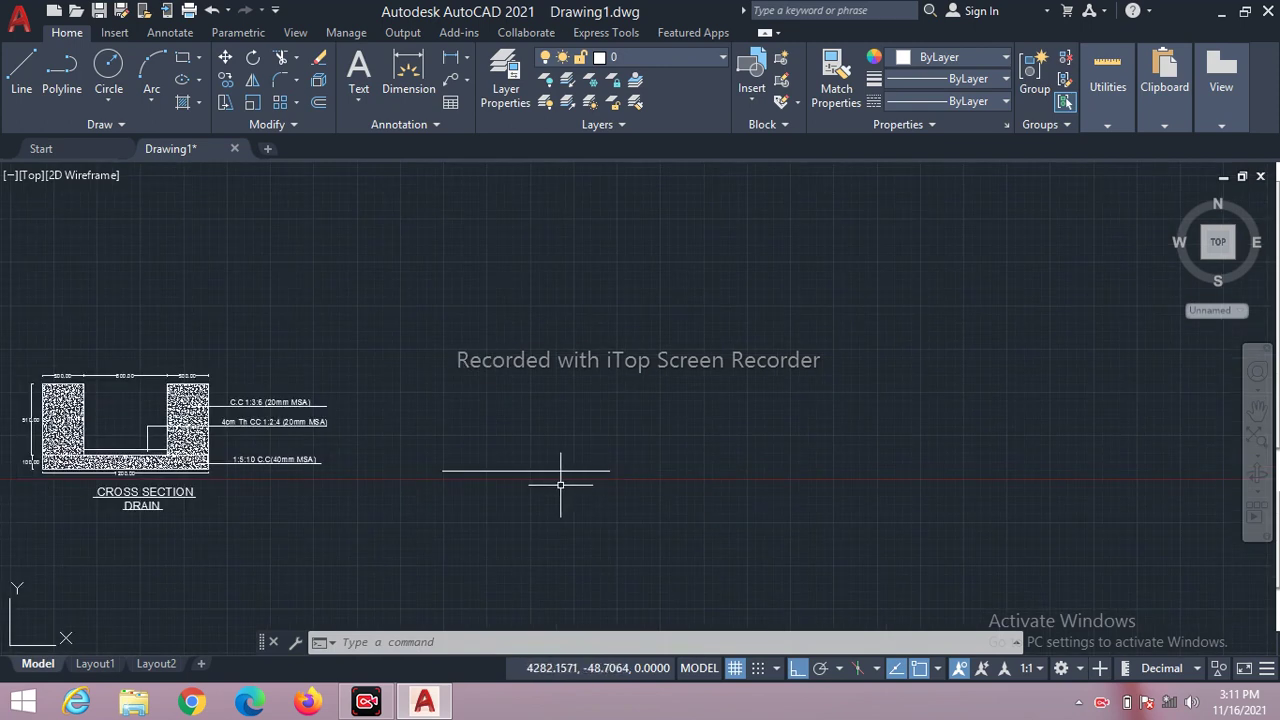
# Start a line at the base line's left end and draw the 610-unit upward wall side.
pyautogui.scroll(2, 560, 476)
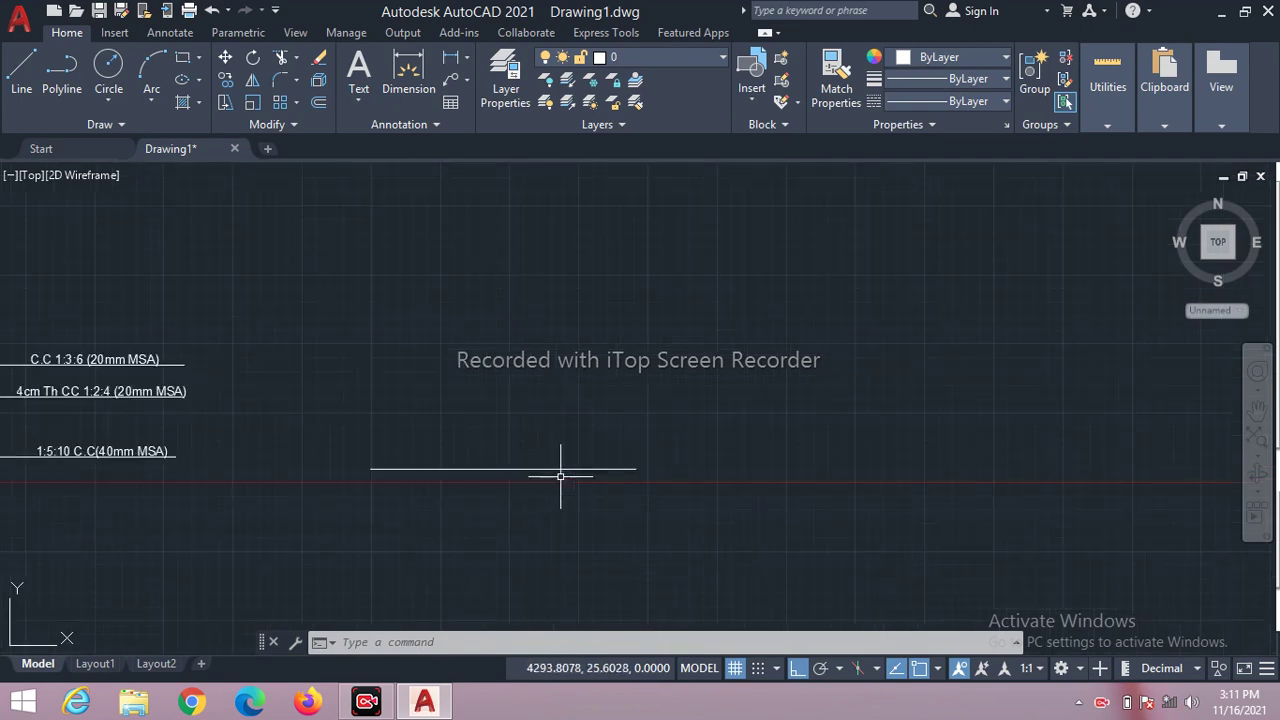
pyautogui.write('l')
pyautogui.press('Return')
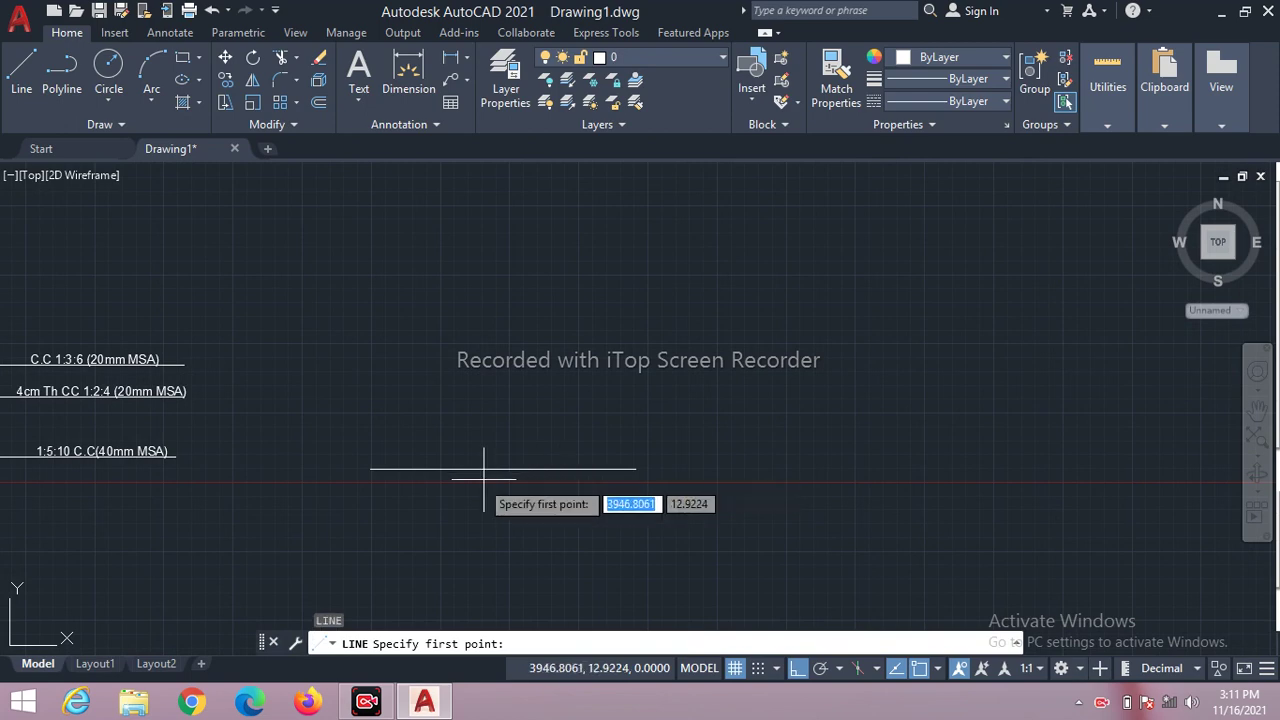
pyautogui.click(370, 468)
pyautogui.write('6')
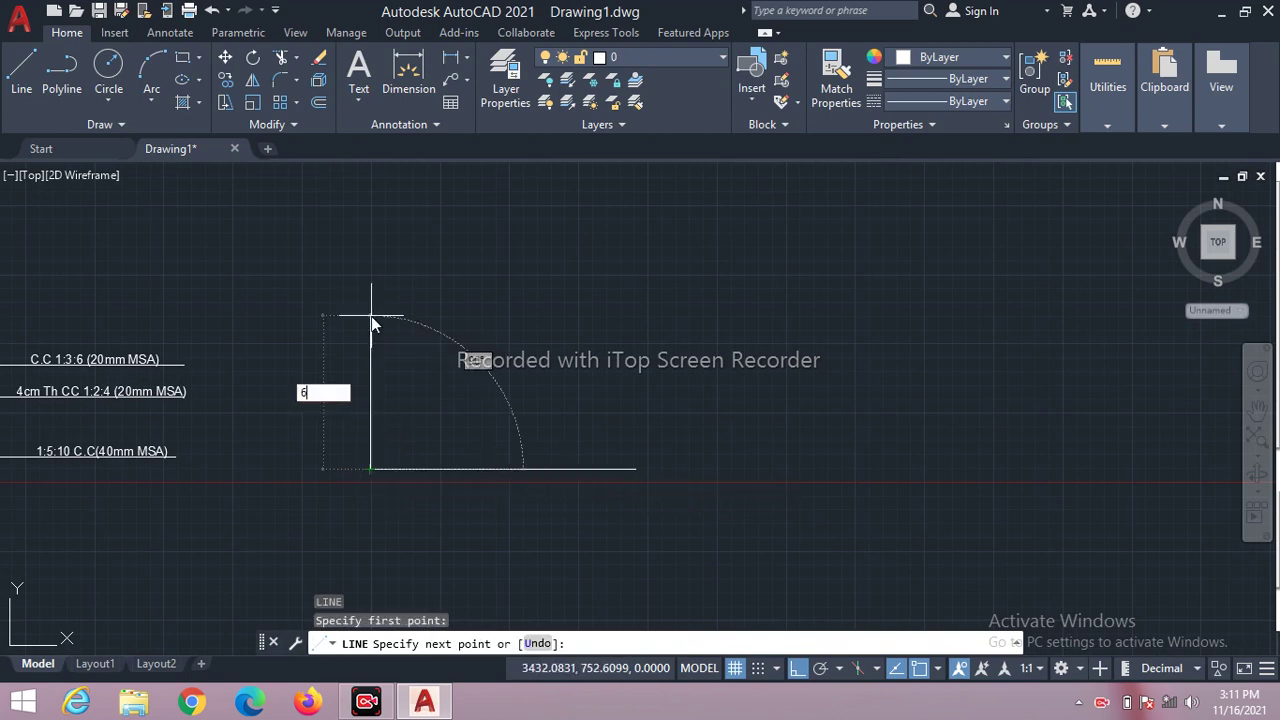
pyautogui.write('700')
pyautogui.press('Return')
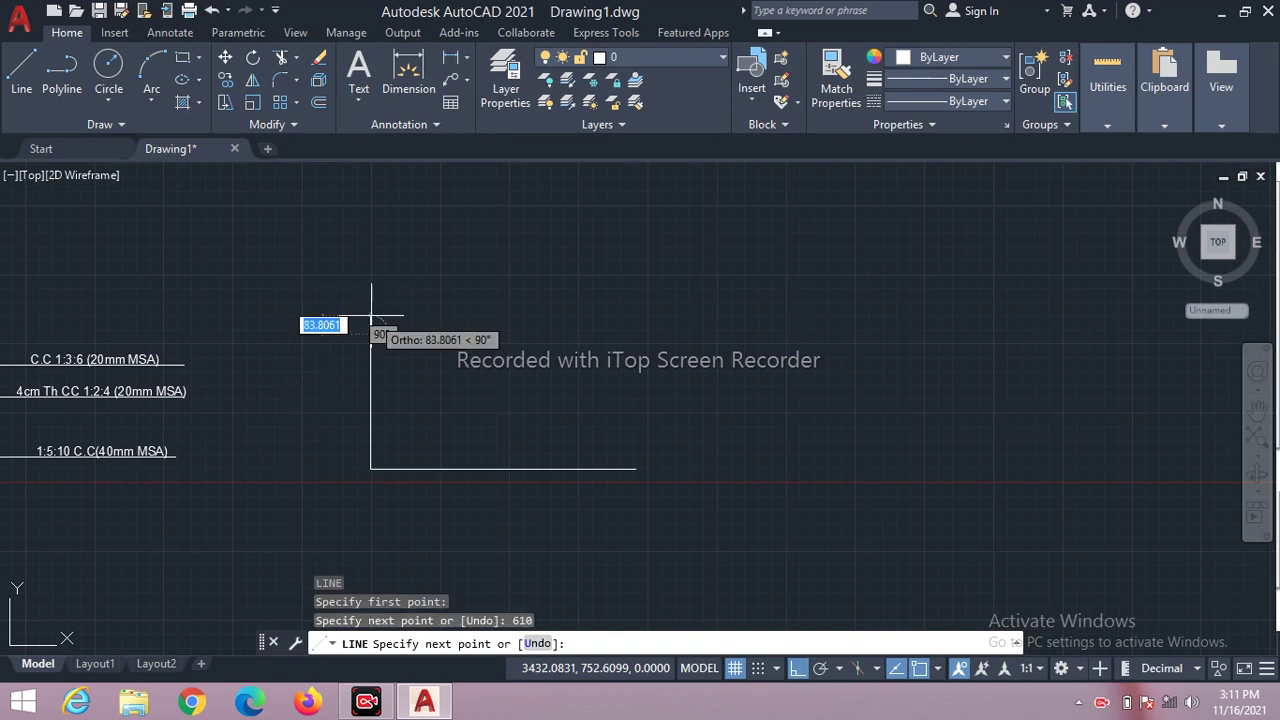
# Continue the wall outline with a 300-unit top edge and a 610-unit side.
pyautogui.scroll(-2, 371, 327)
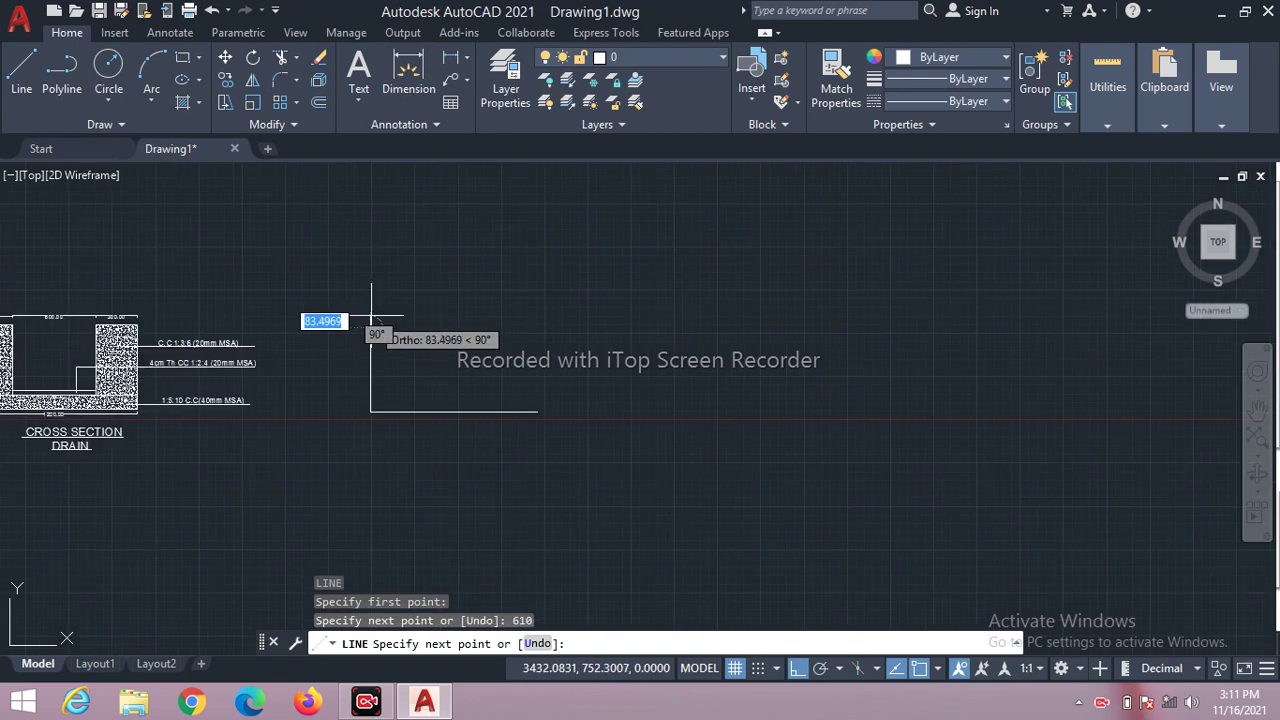
pyautogui.scroll(-1, 63, 318)
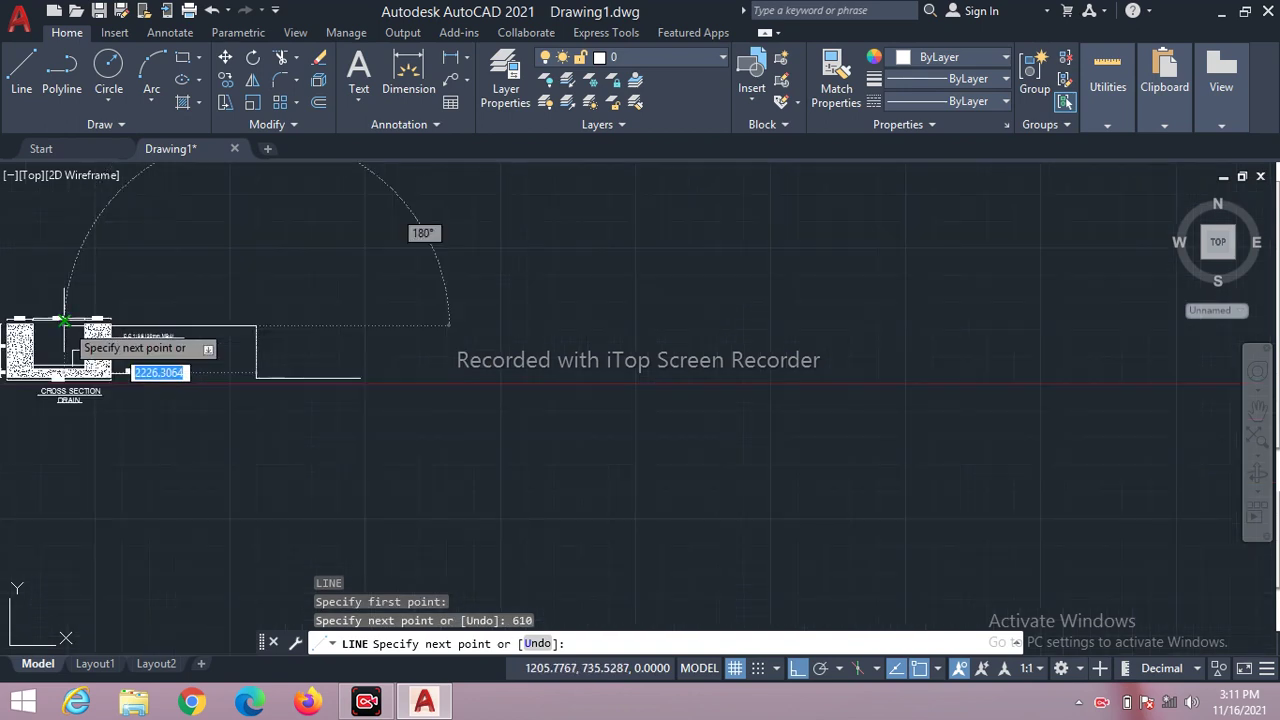
pyautogui.scroll(-3, 715, 298)
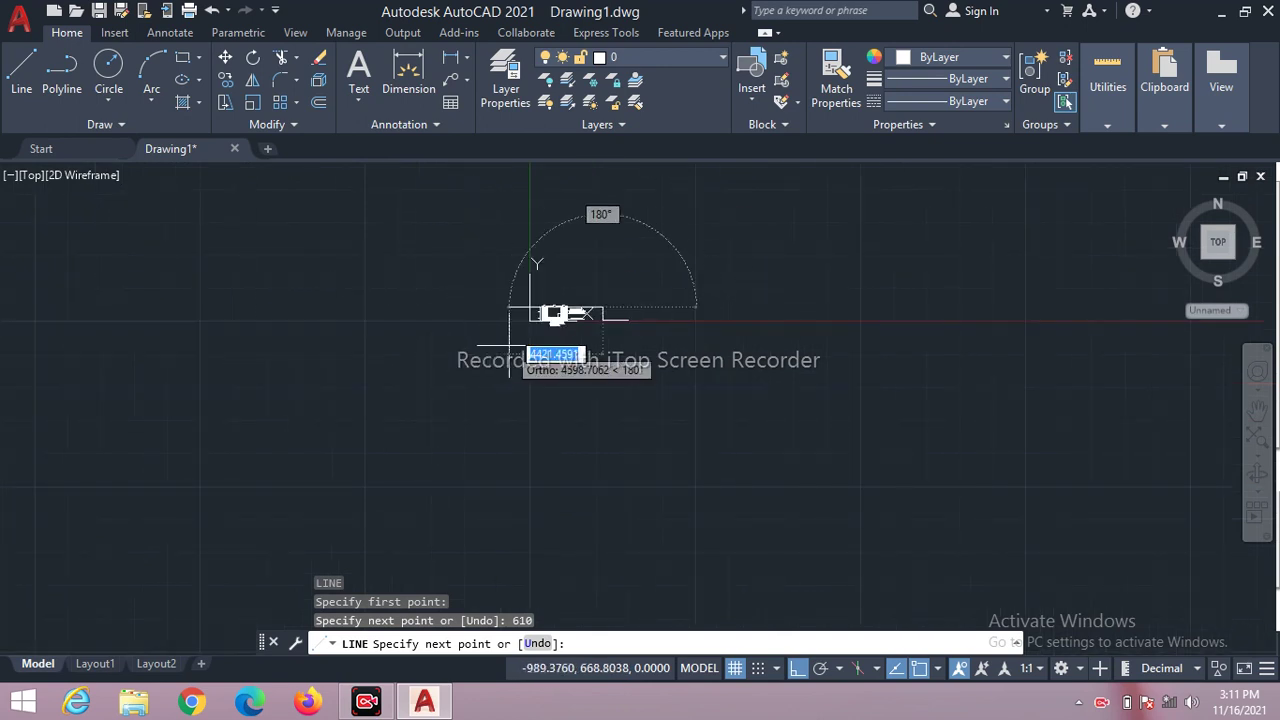
pyautogui.scroll(2, 590, 305)
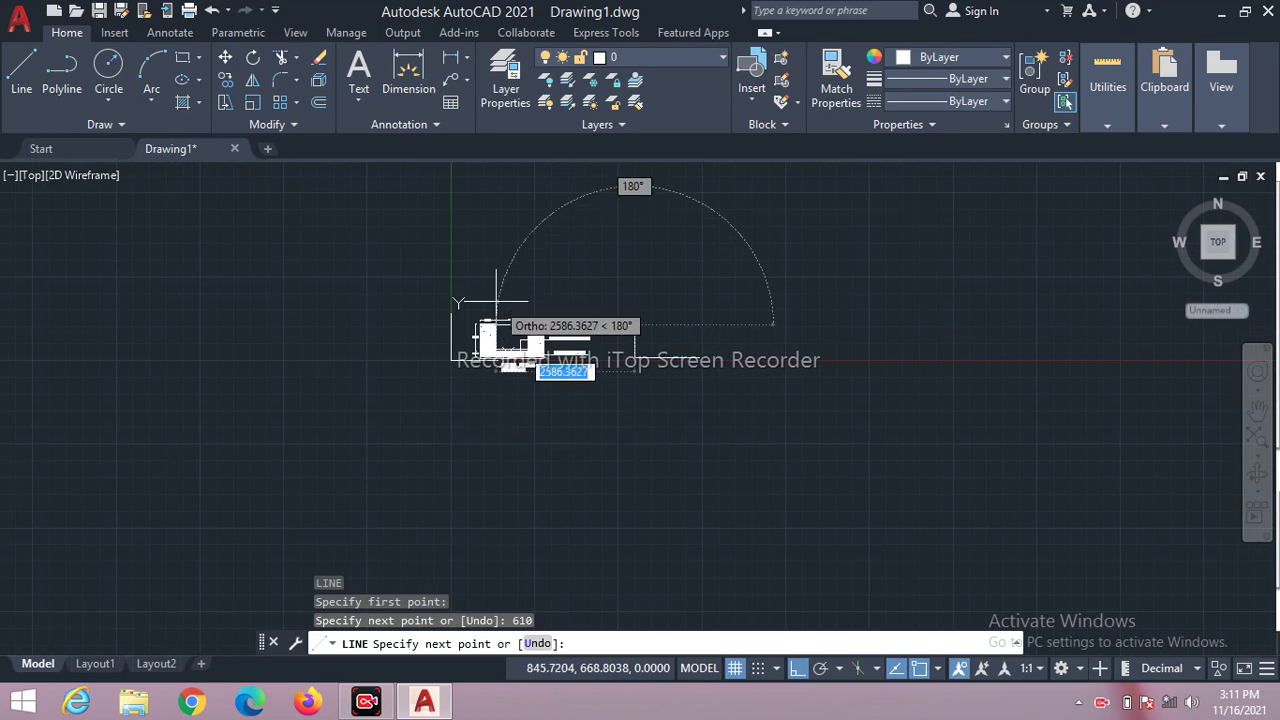
pyautogui.scroll(1, 486, 292)
pyautogui.scroll(3, 484, 337)
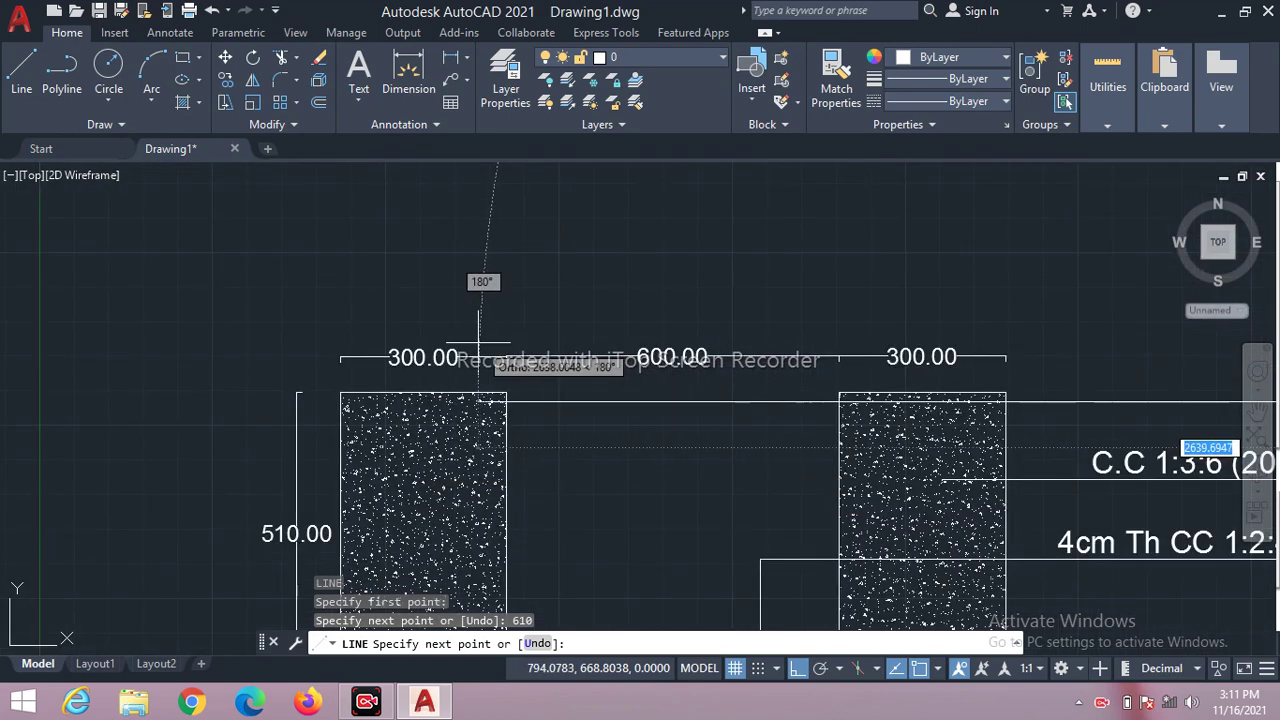
pyautogui.scroll(-1, 433, 352)
pyautogui.scroll(-1, 430, 350)
pyautogui.scroll(1, 430, 350)
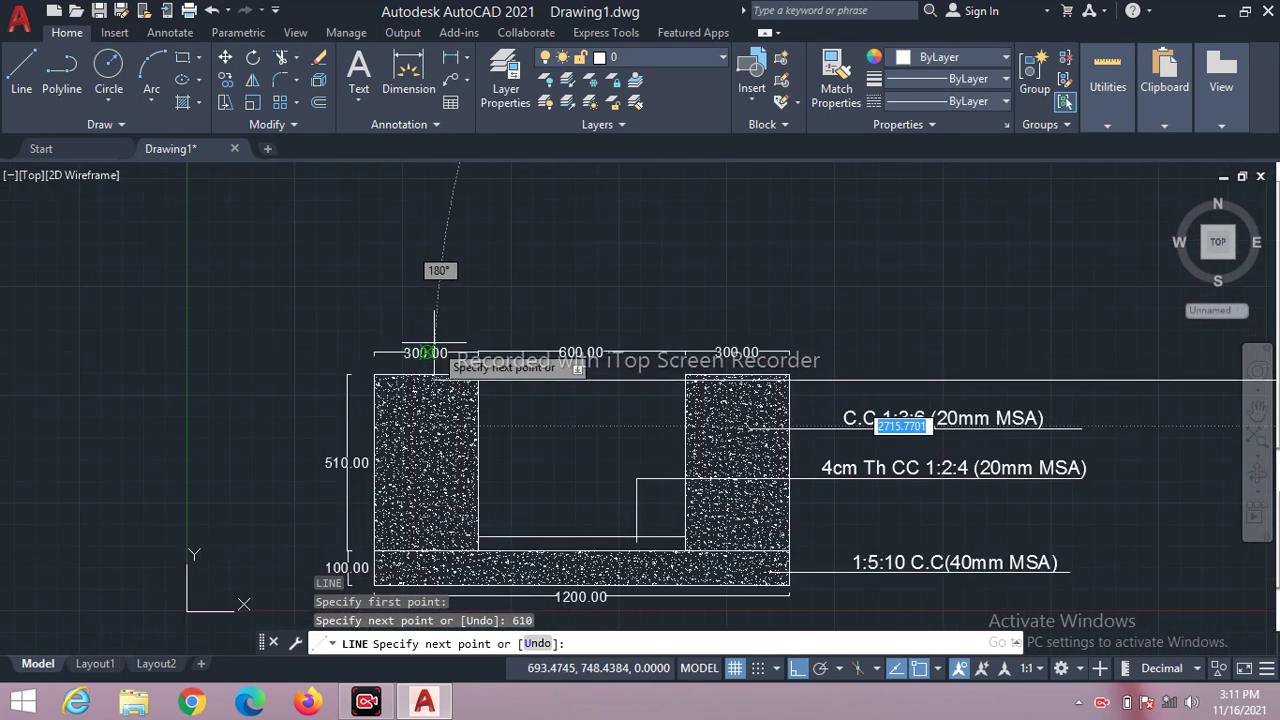
pyautogui.scroll(-2, 345, 360)
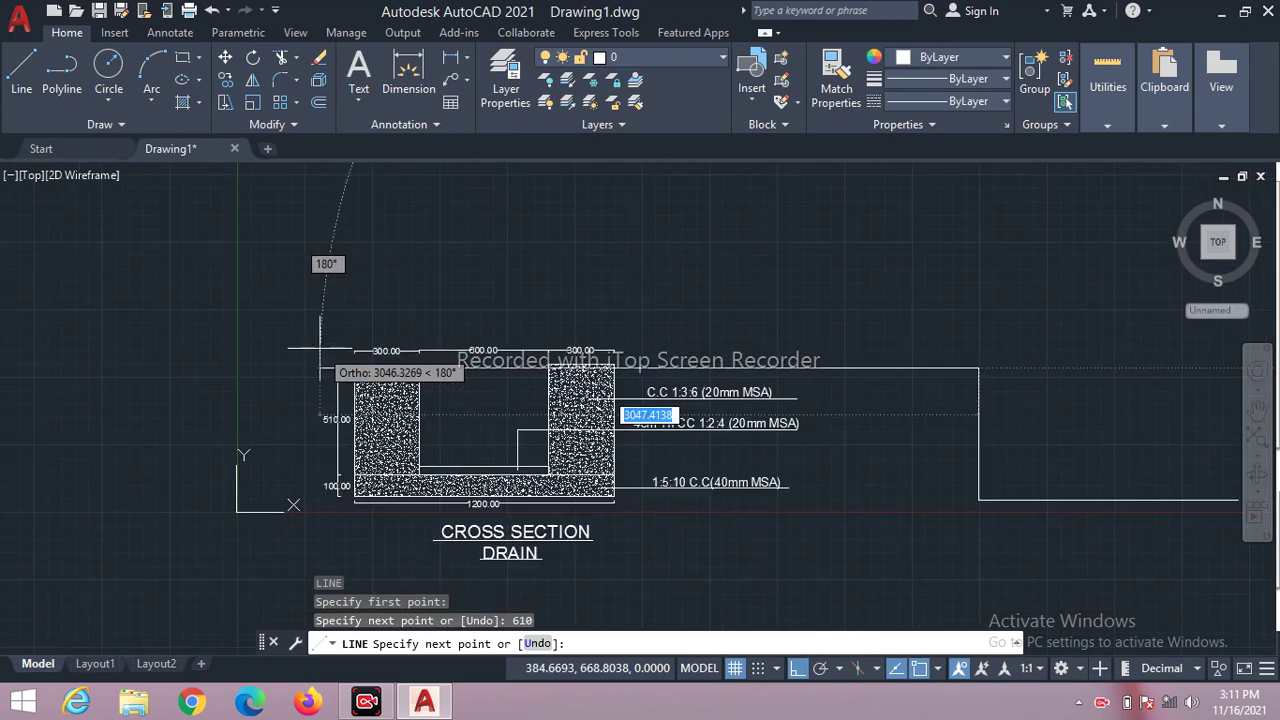
pyautogui.scroll(-2, 345, 360)
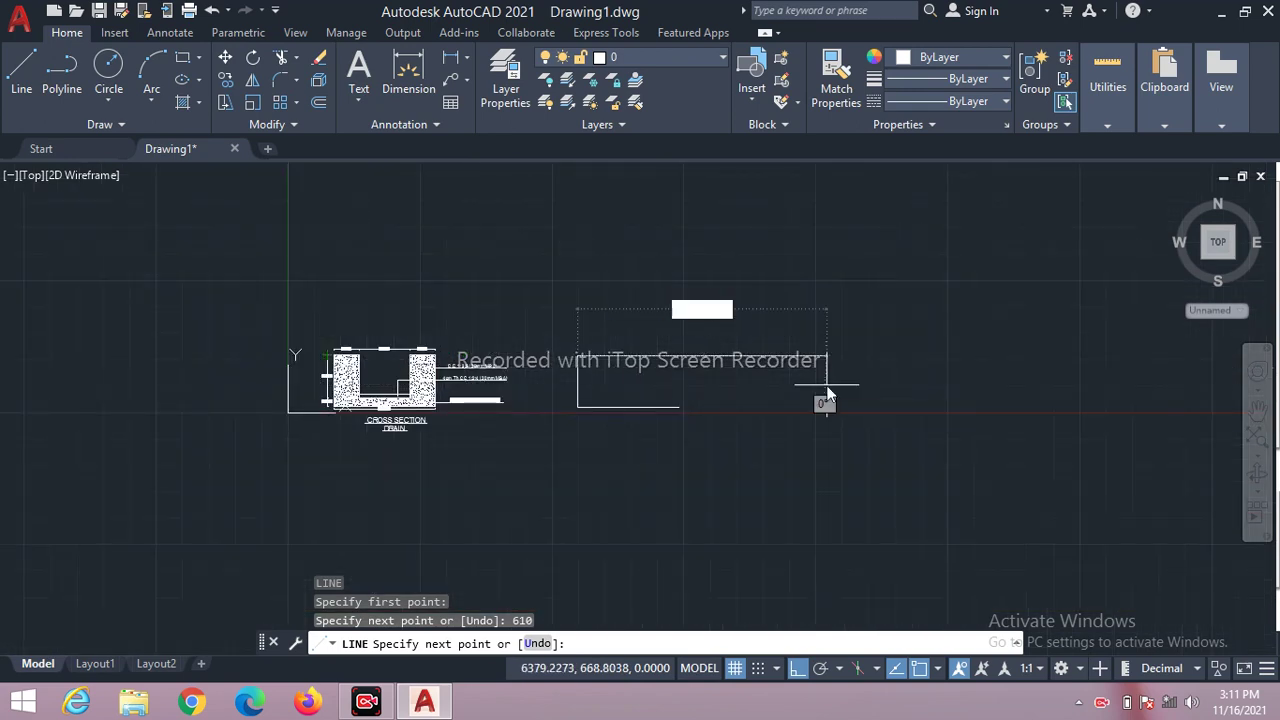
pyautogui.write('300')
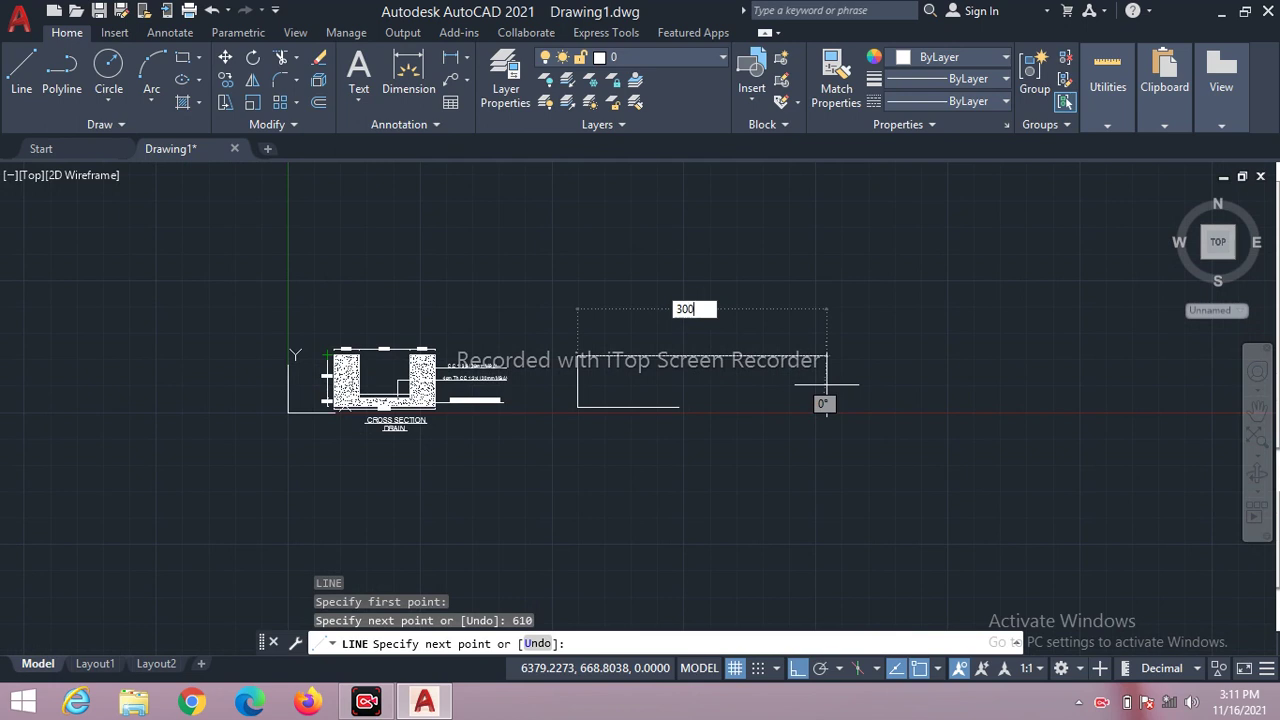
pyautogui.press('Return')
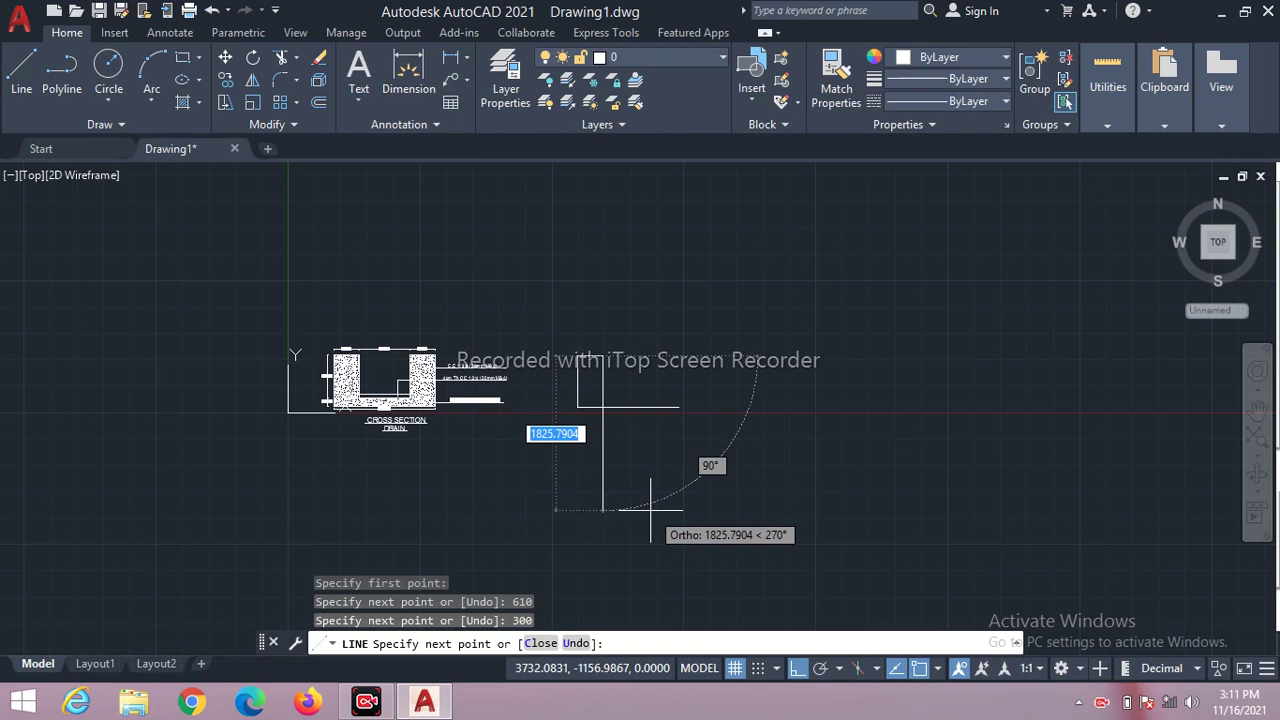
pyautogui.write('61')
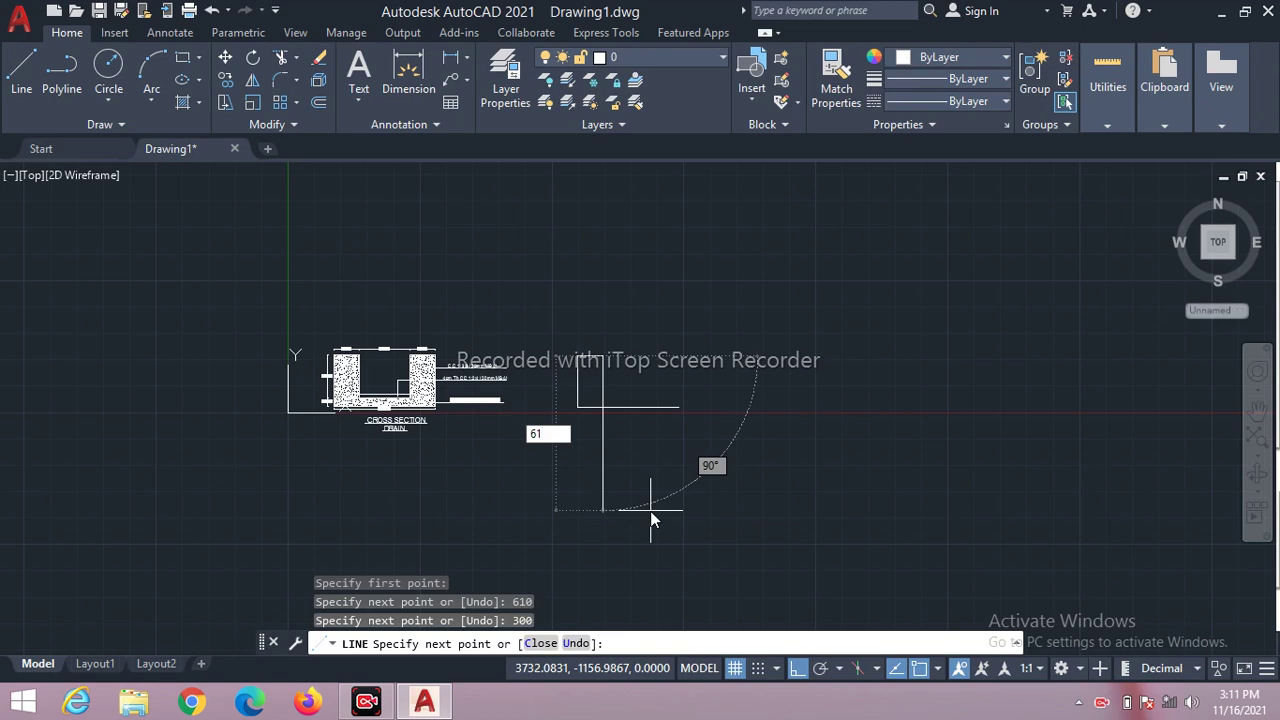
pyautogui.write('0')
pyautogui.press('Return')
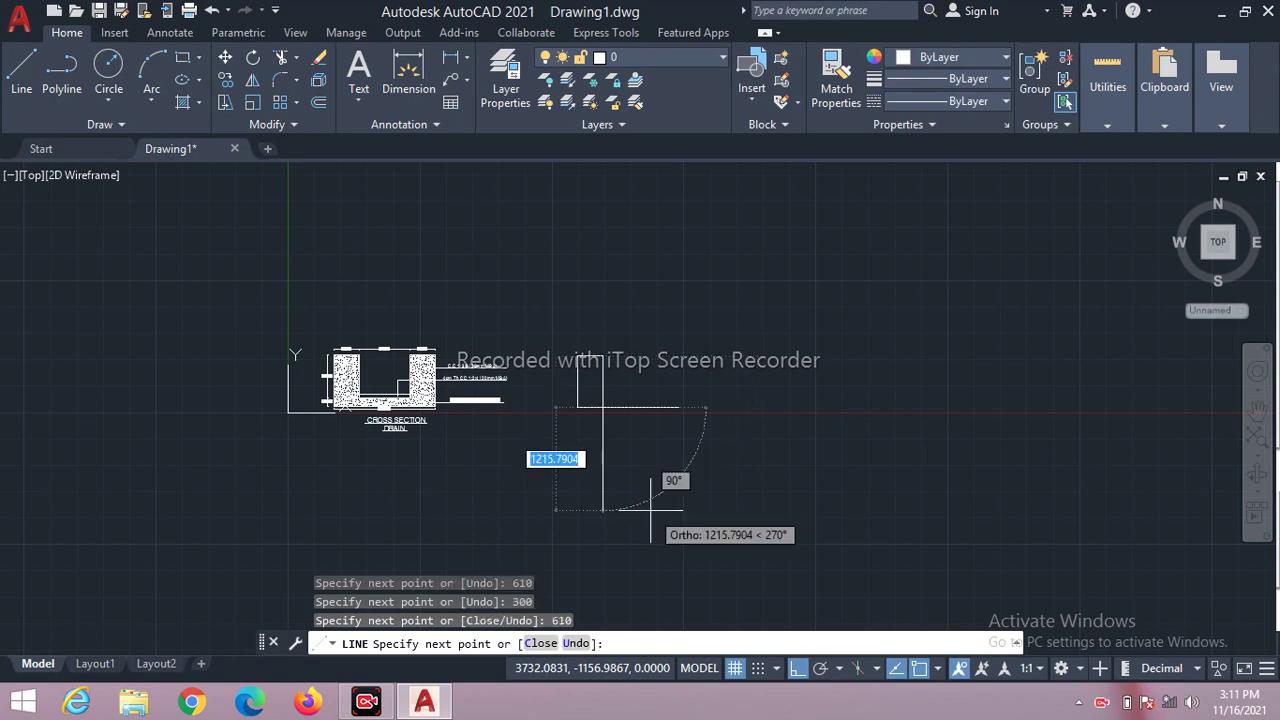
pyautogui.press('Escape')
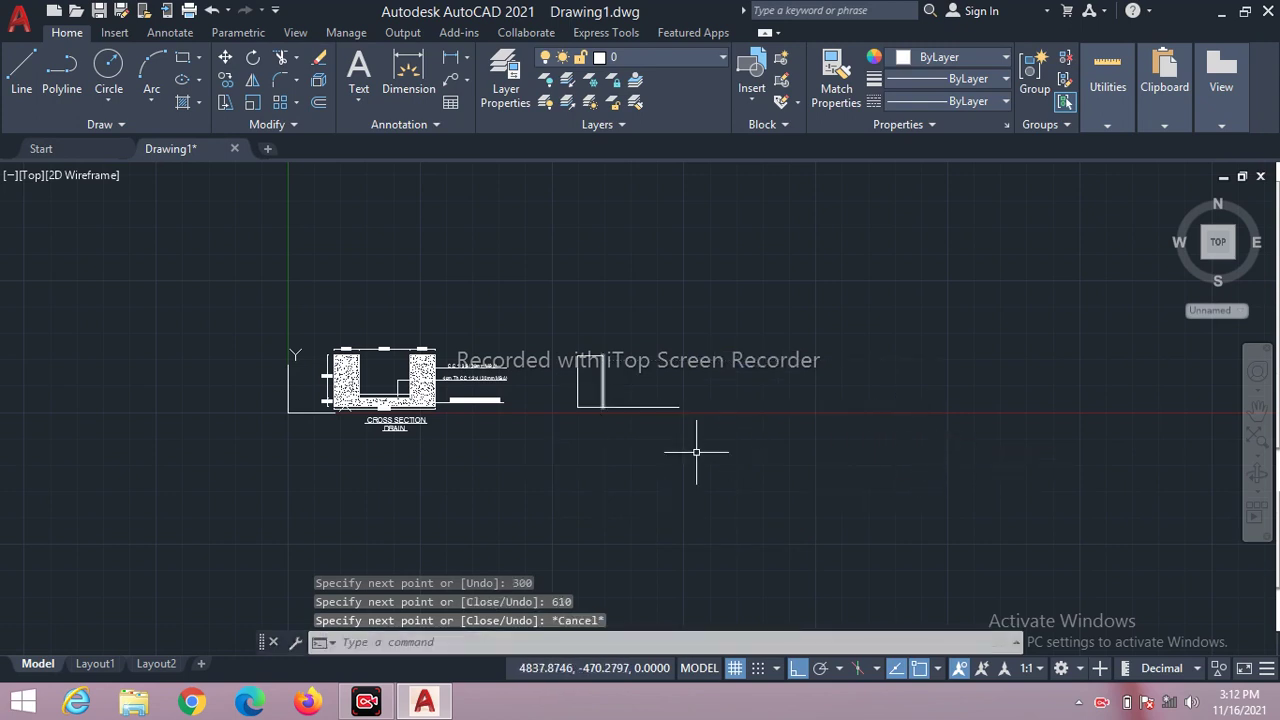
# Mirror the wall's three edges about a vertical axis through the base line midpoint, keeping the original.
pyautogui.scroll(2, 640, 389)
pyautogui.scroll(4, 642, 390)
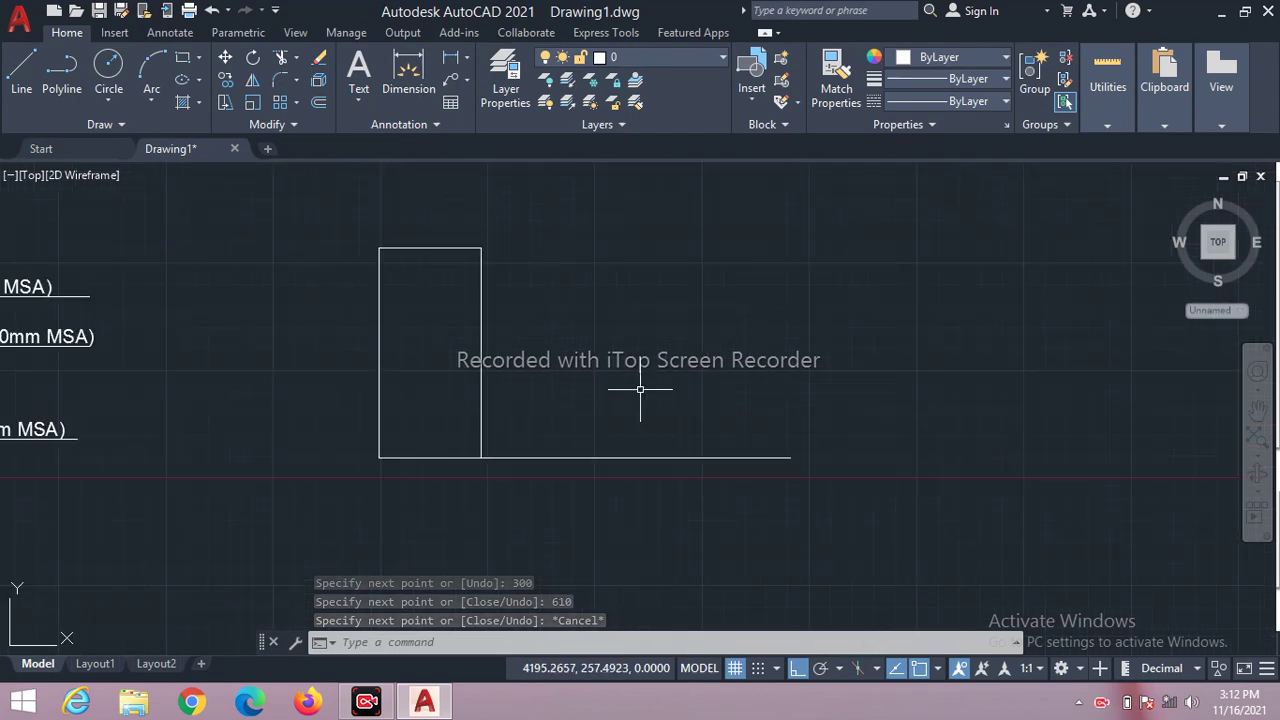
pyautogui.scroll(-2, 645, 393)
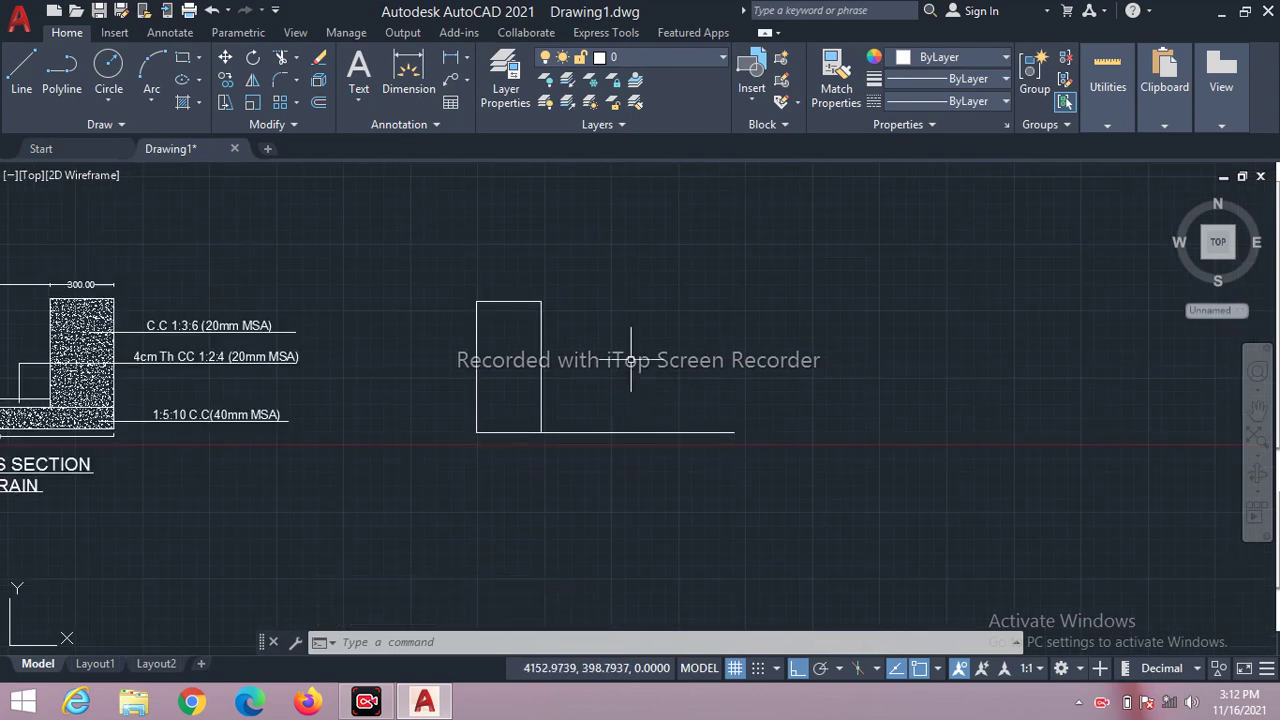
pyautogui.write('MI')
pyautogui.press('Return')
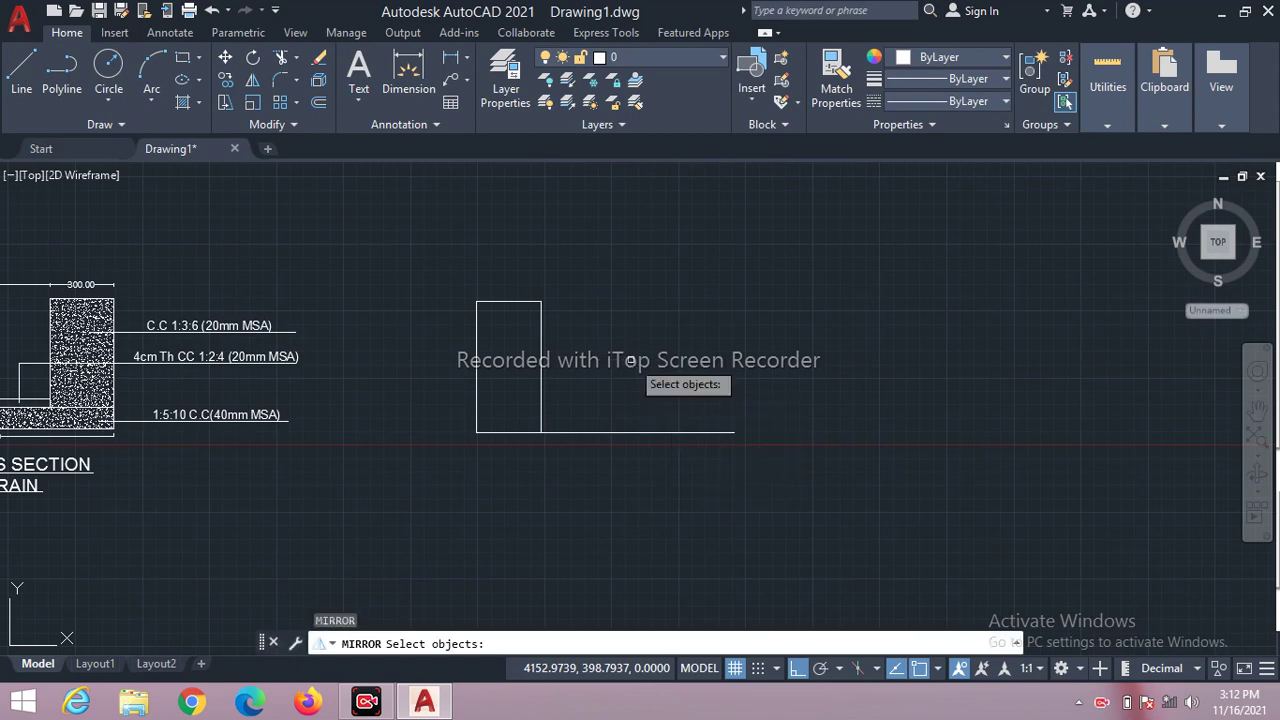
pyautogui.click(540, 345)
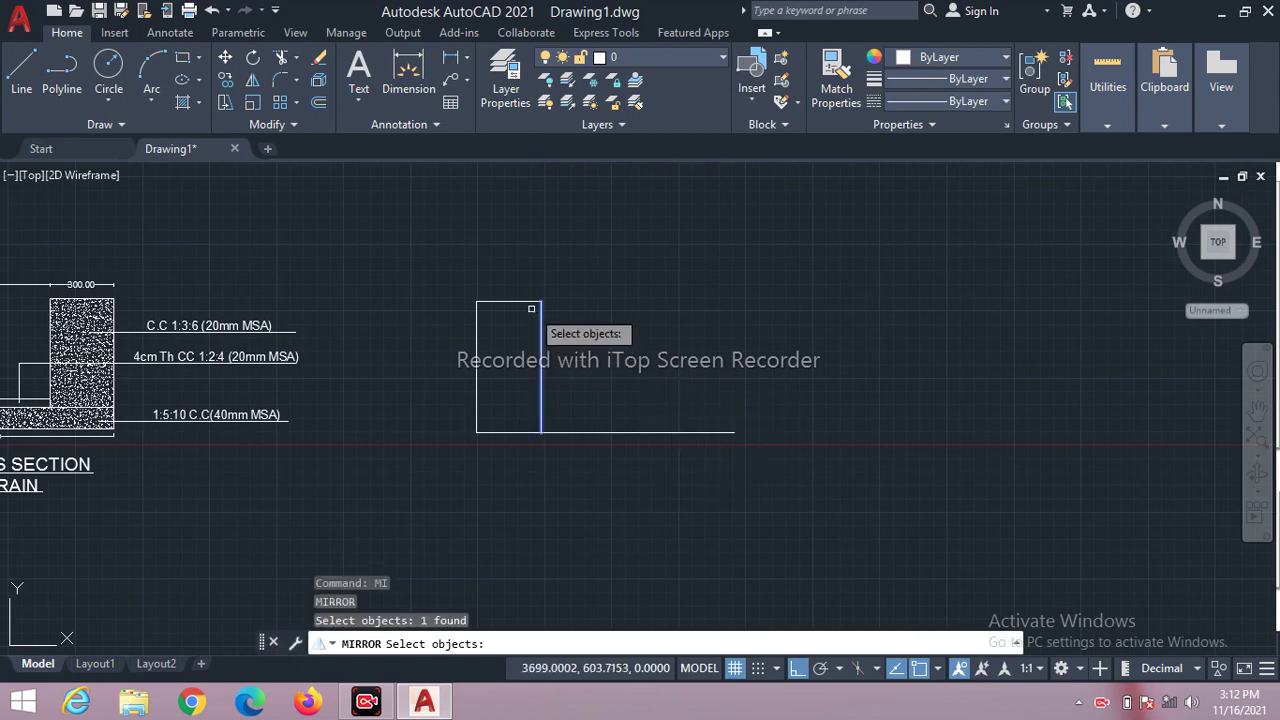
pyautogui.click(527, 299)
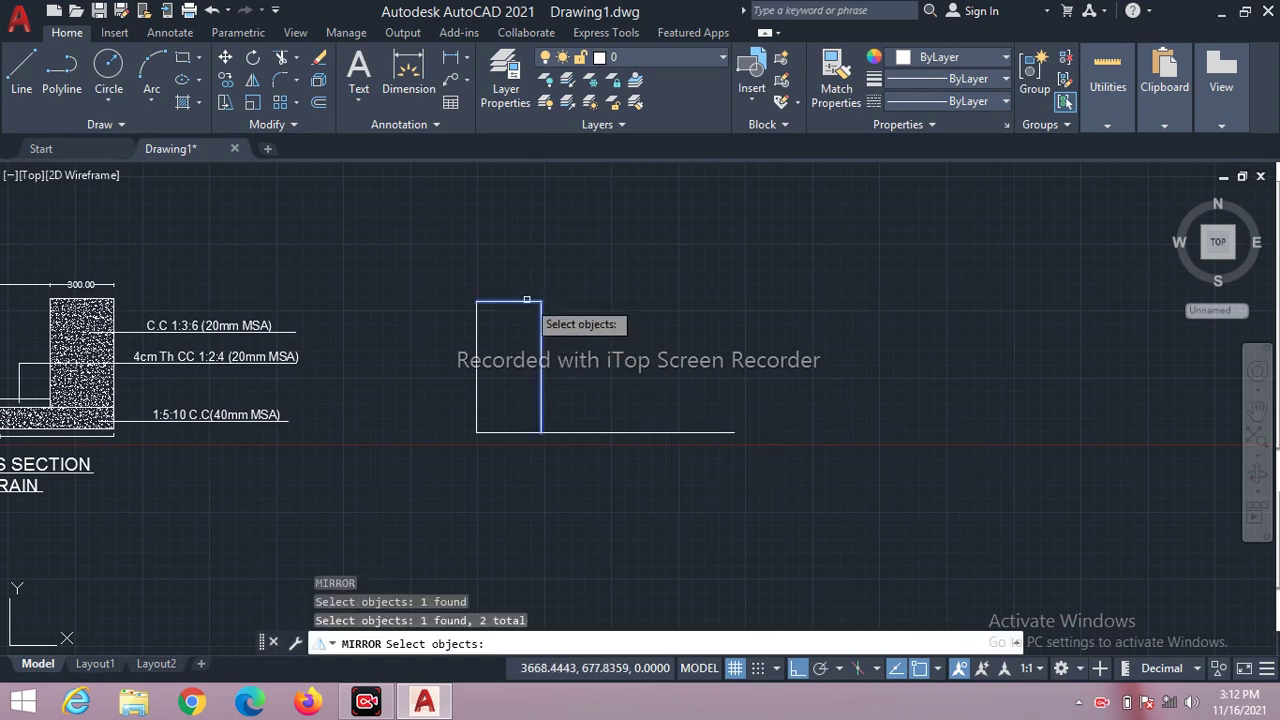
pyautogui.click(476, 331)
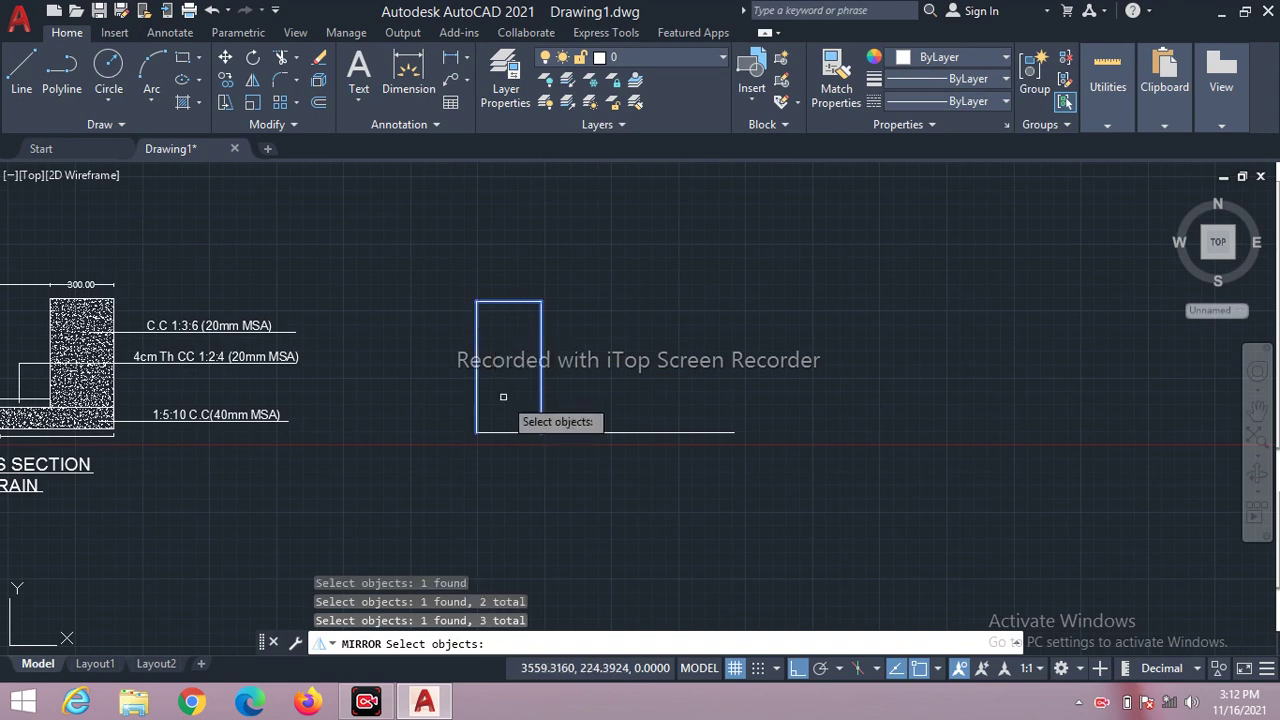
pyautogui.press('Return')
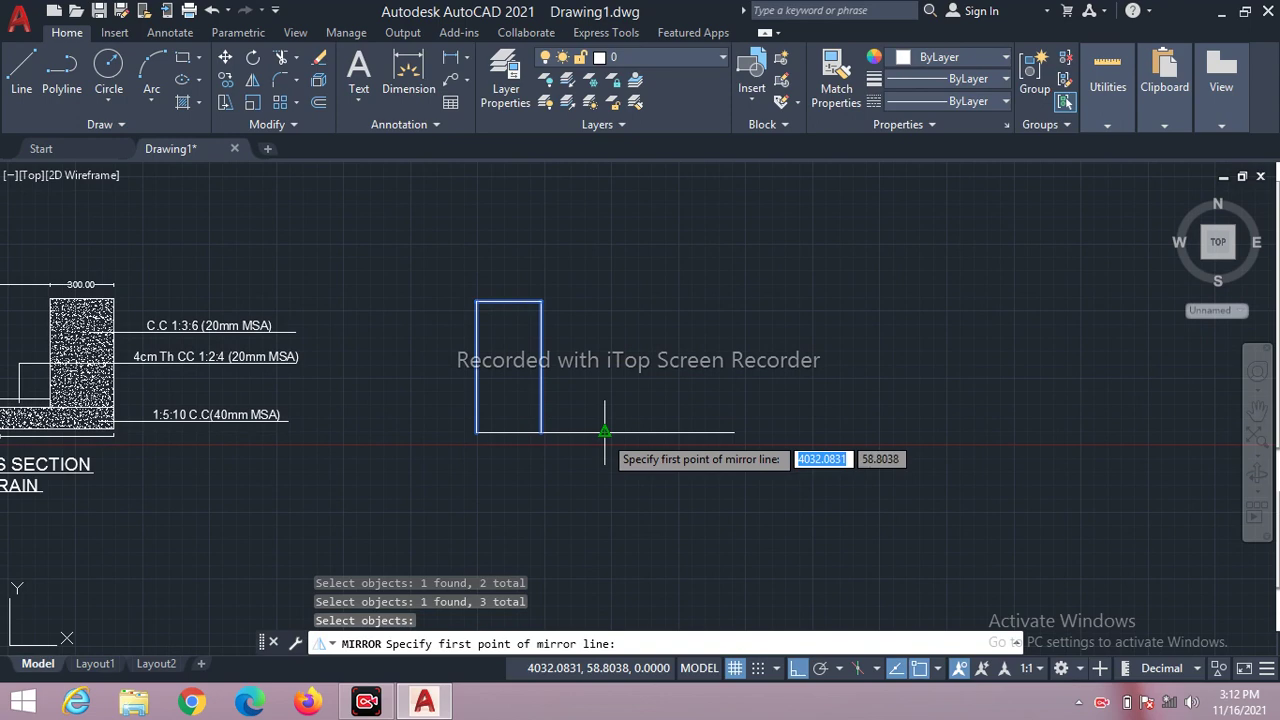
pyautogui.click(604, 431)
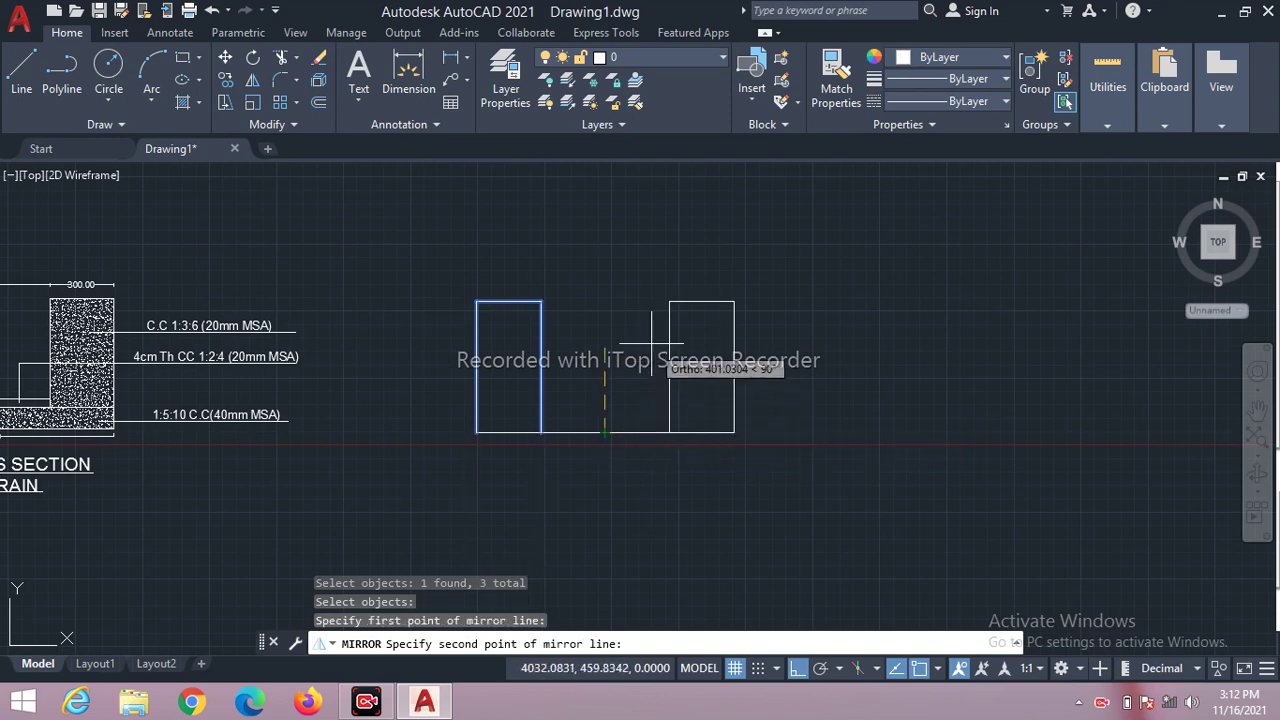
pyautogui.click(644, 288)
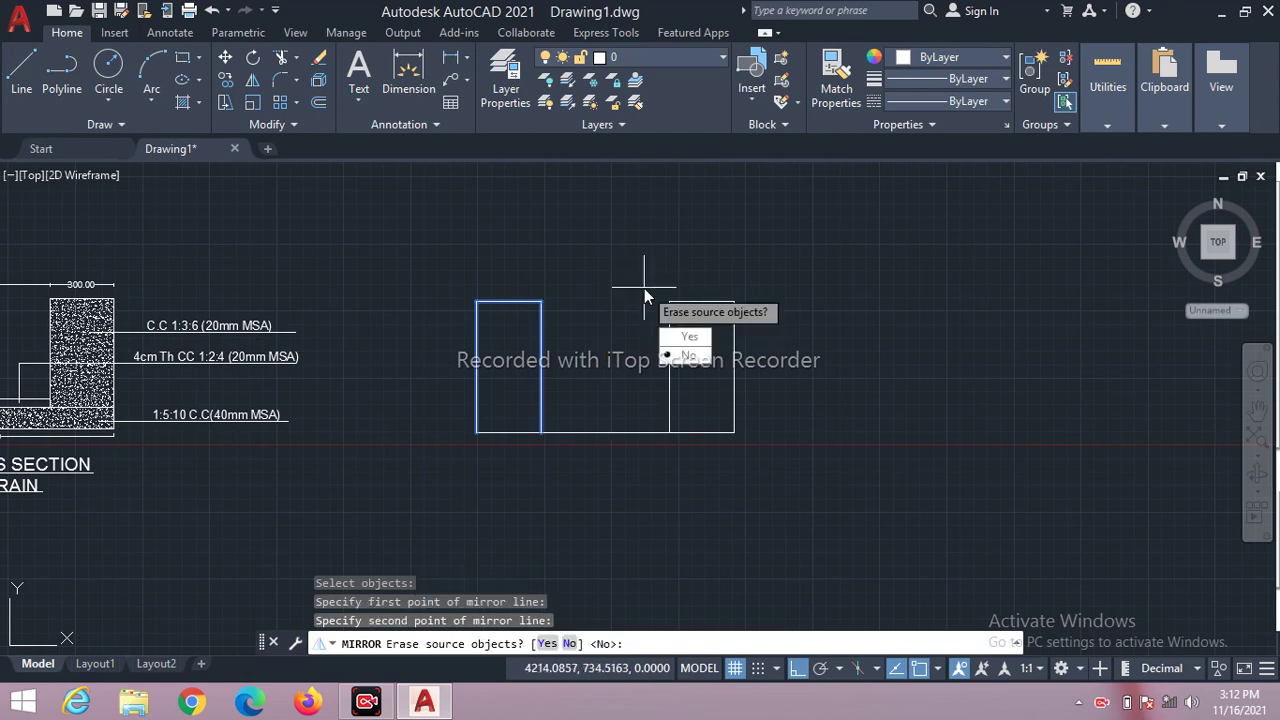
pyautogui.write('n')
pyautogui.press('Return')
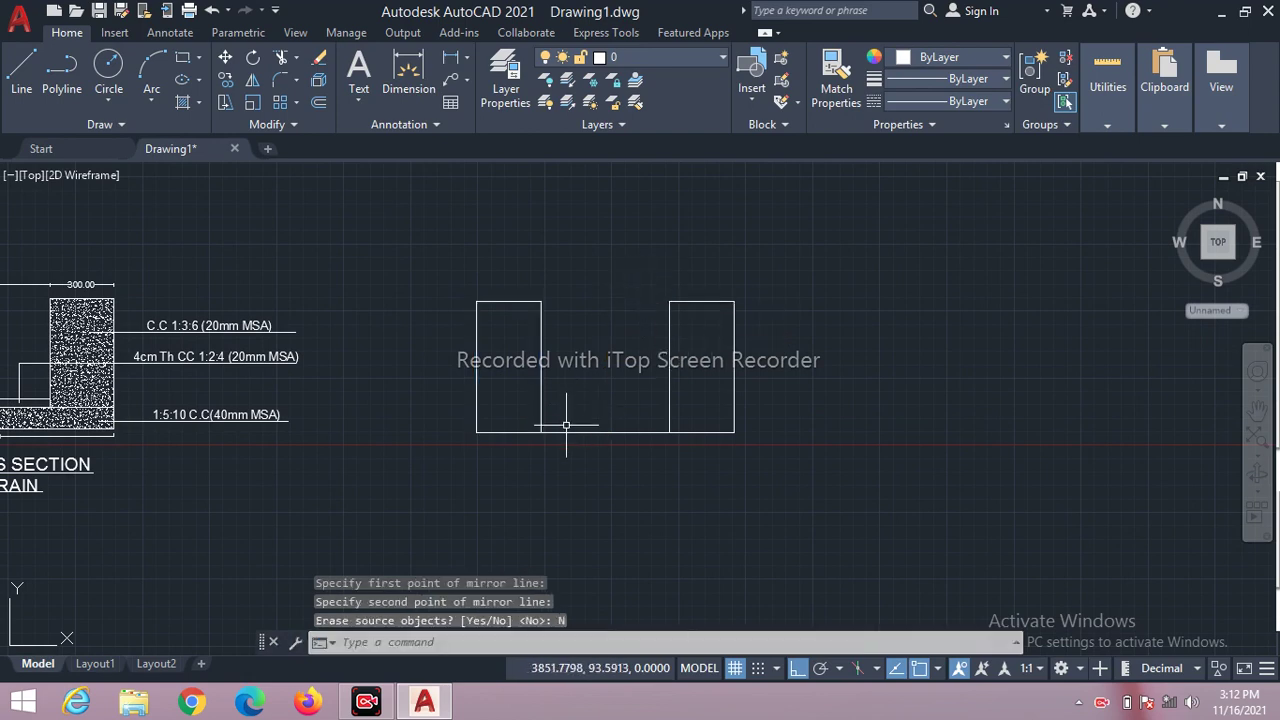
# Offset the bottom line 100 units upward to form the base slab across both walls.
pyautogui.scroll(2, 566, 425)
pyautogui.scroll(-4, 563, 428)
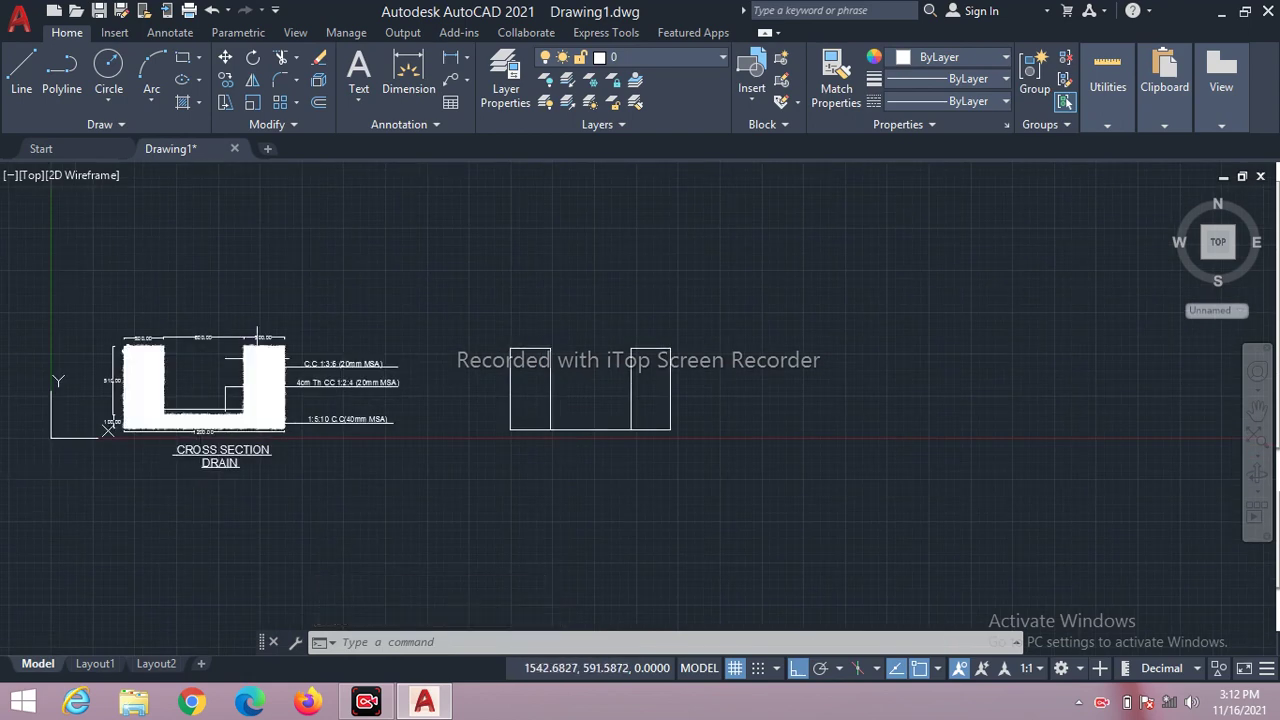
pyautogui.scroll(3, 258, 359)
pyautogui.scroll(-3, 220, 450)
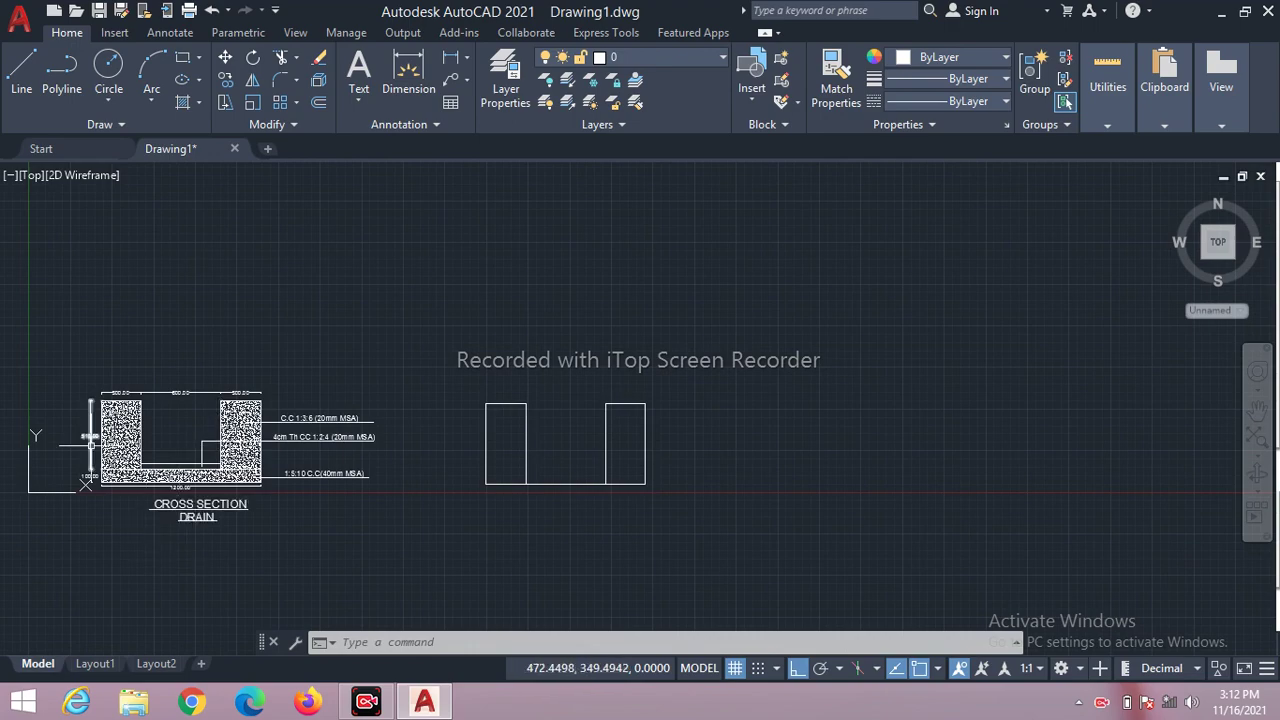
pyautogui.scroll(2, 100, 464)
pyautogui.scroll(4, 100, 466)
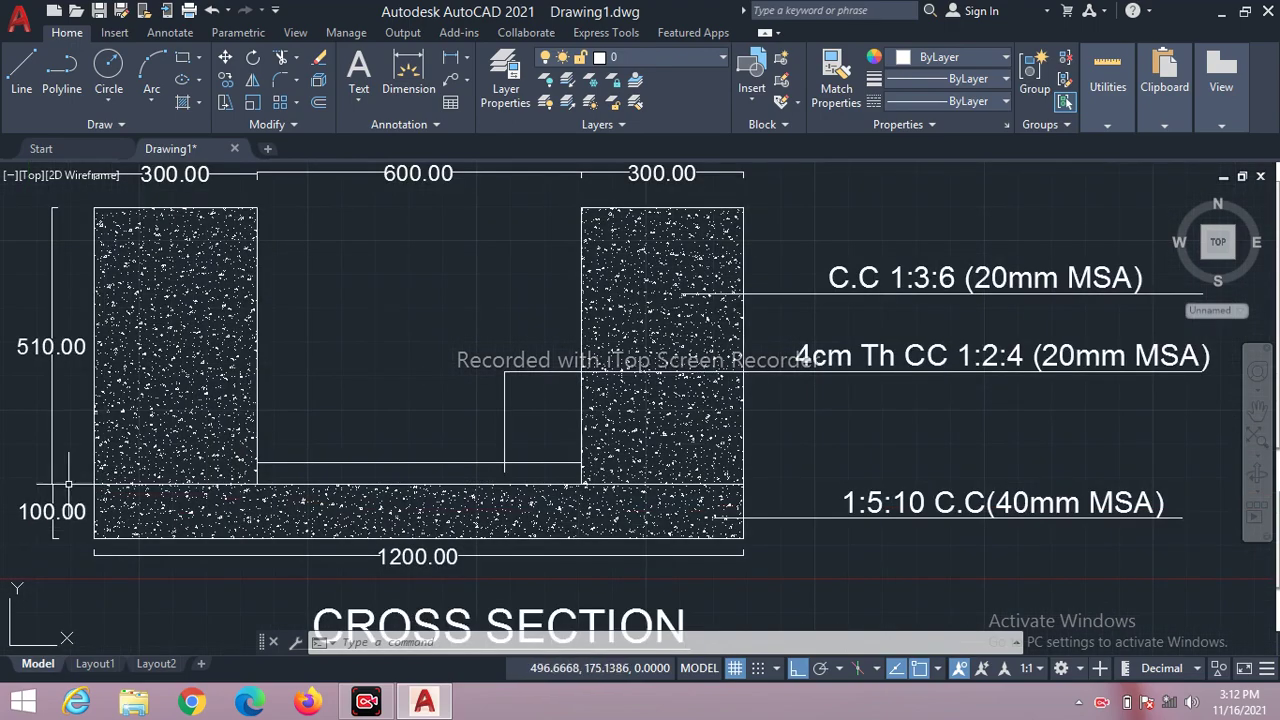
pyautogui.scroll(4, 82, 507)
pyautogui.scroll(-4, 78, 509)
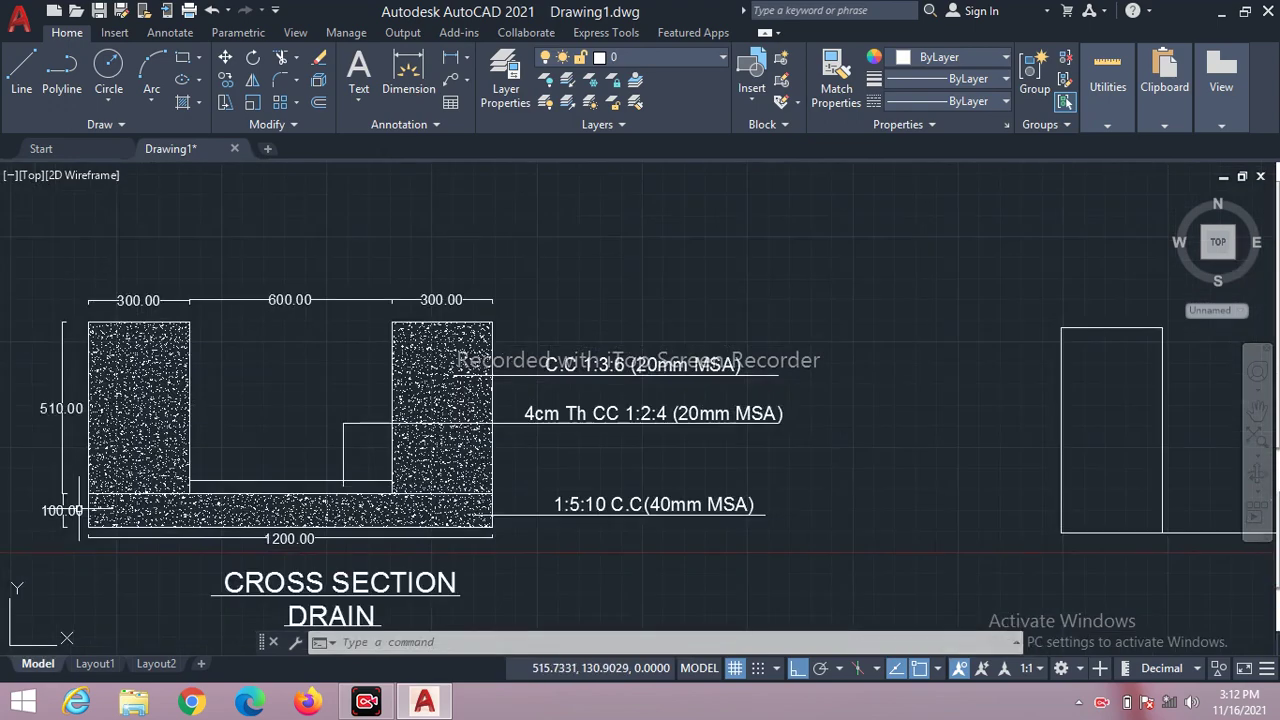
pyautogui.write('o')
pyautogui.press('Return')
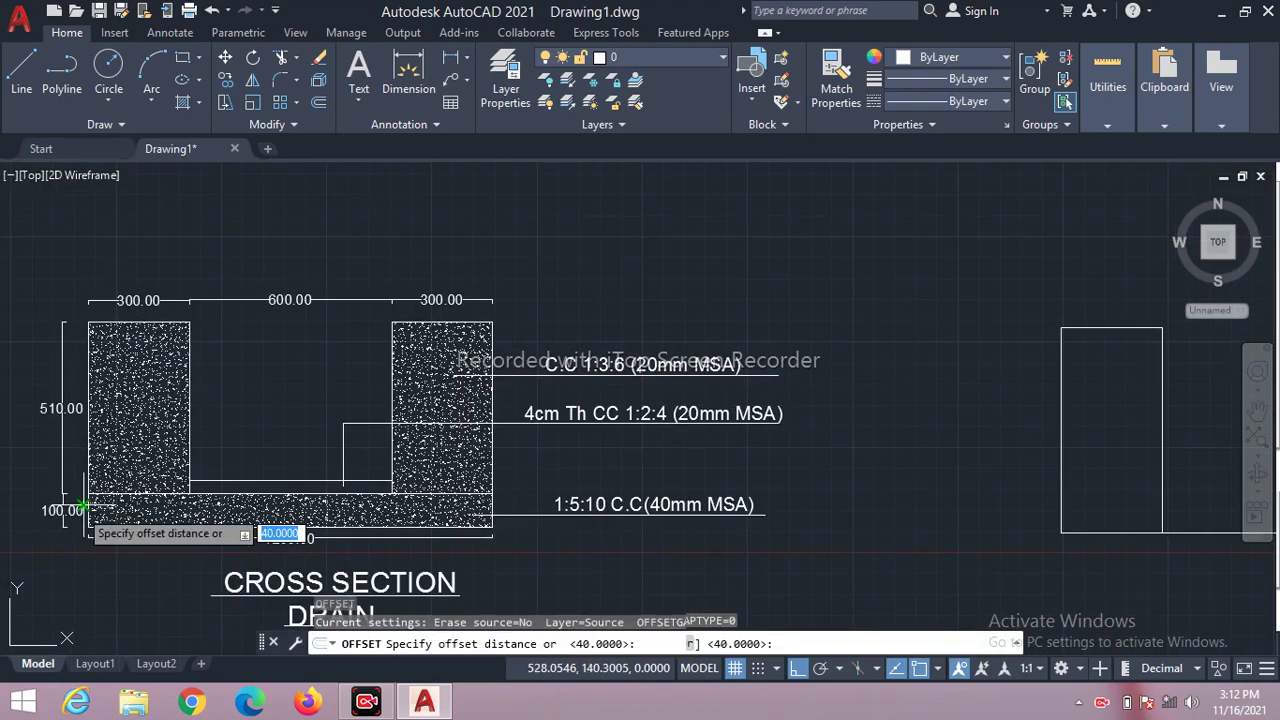
pyautogui.write('100')
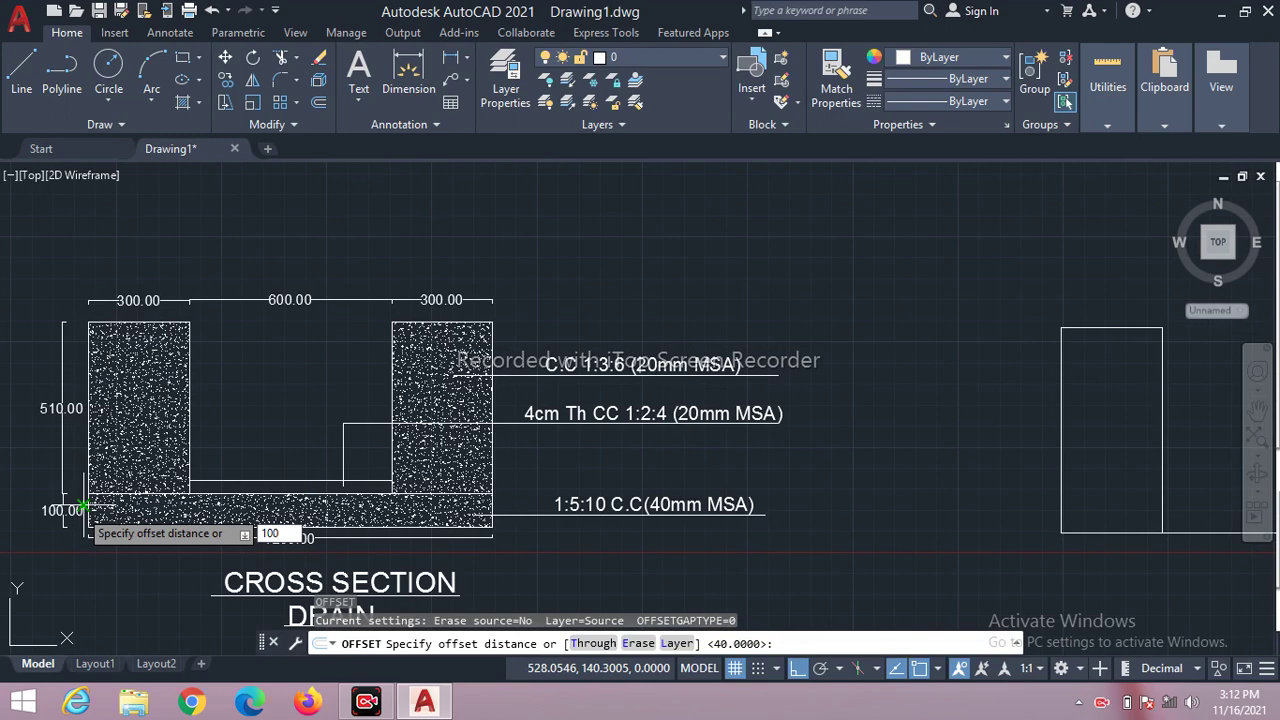
pyautogui.press('Return')
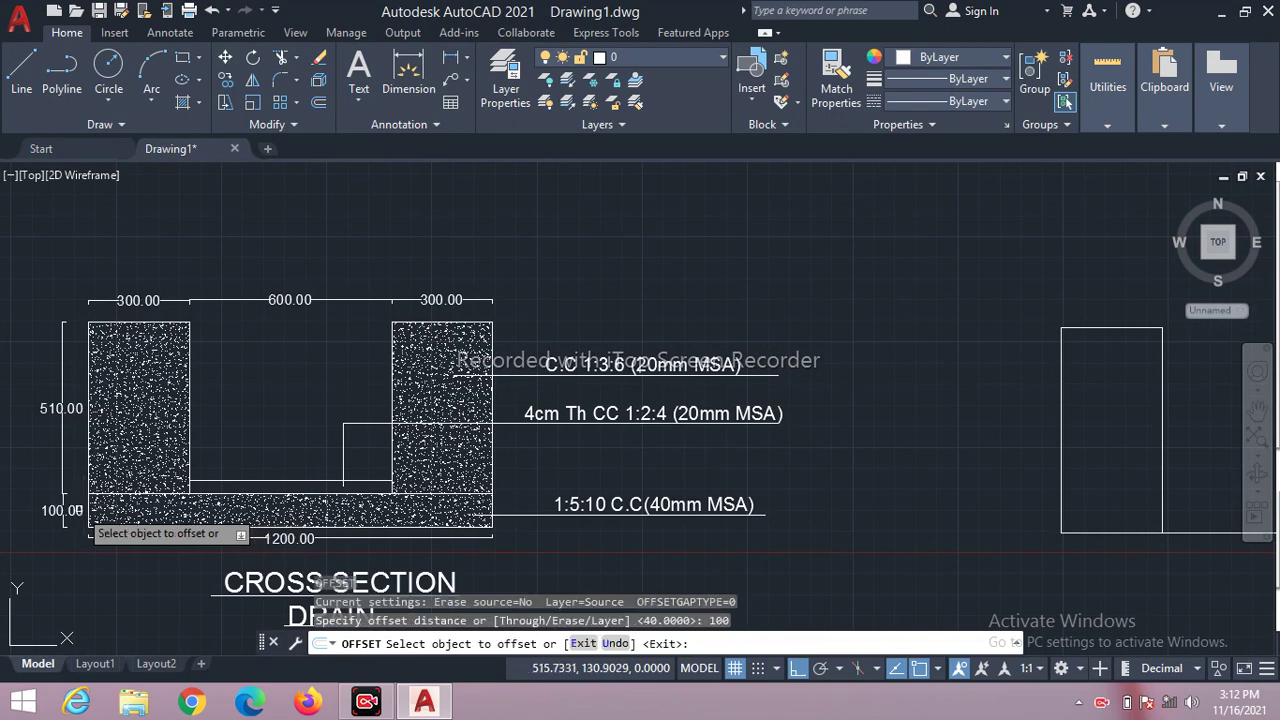
pyautogui.scroll(-2, 78, 510)
pyautogui.scroll(-2, 78, 445)
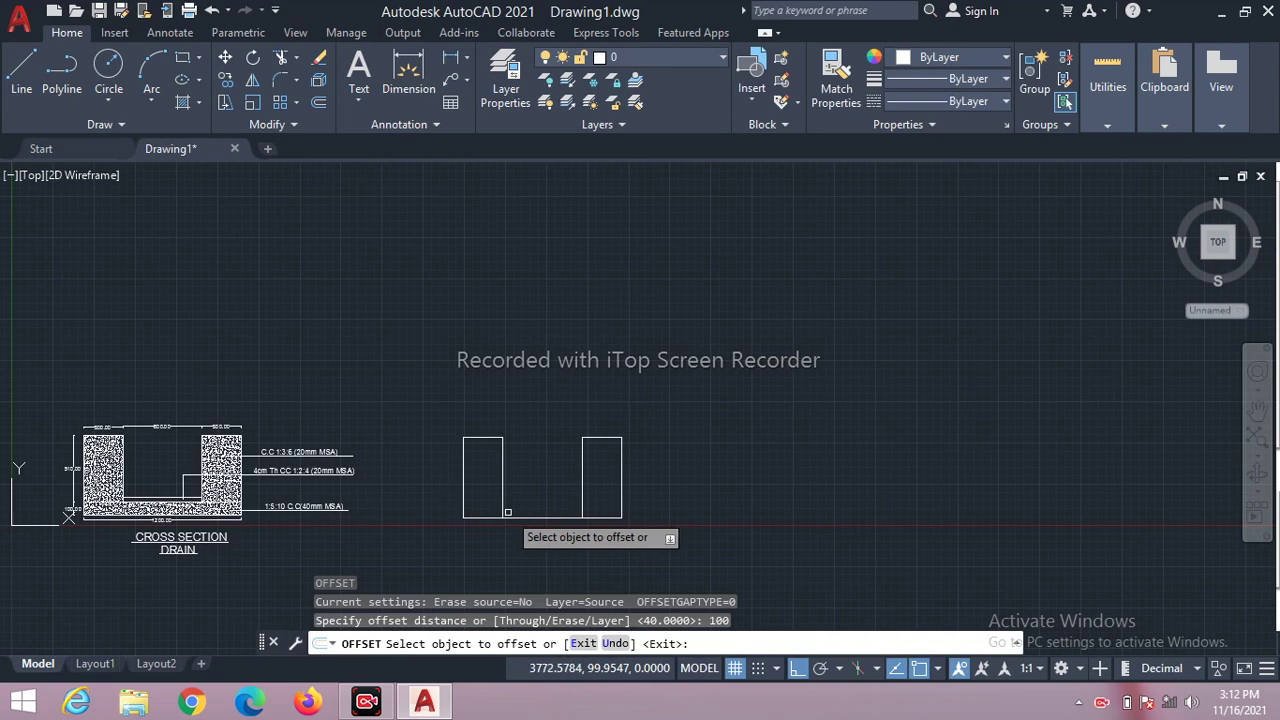
pyautogui.scroll(3, 509, 515)
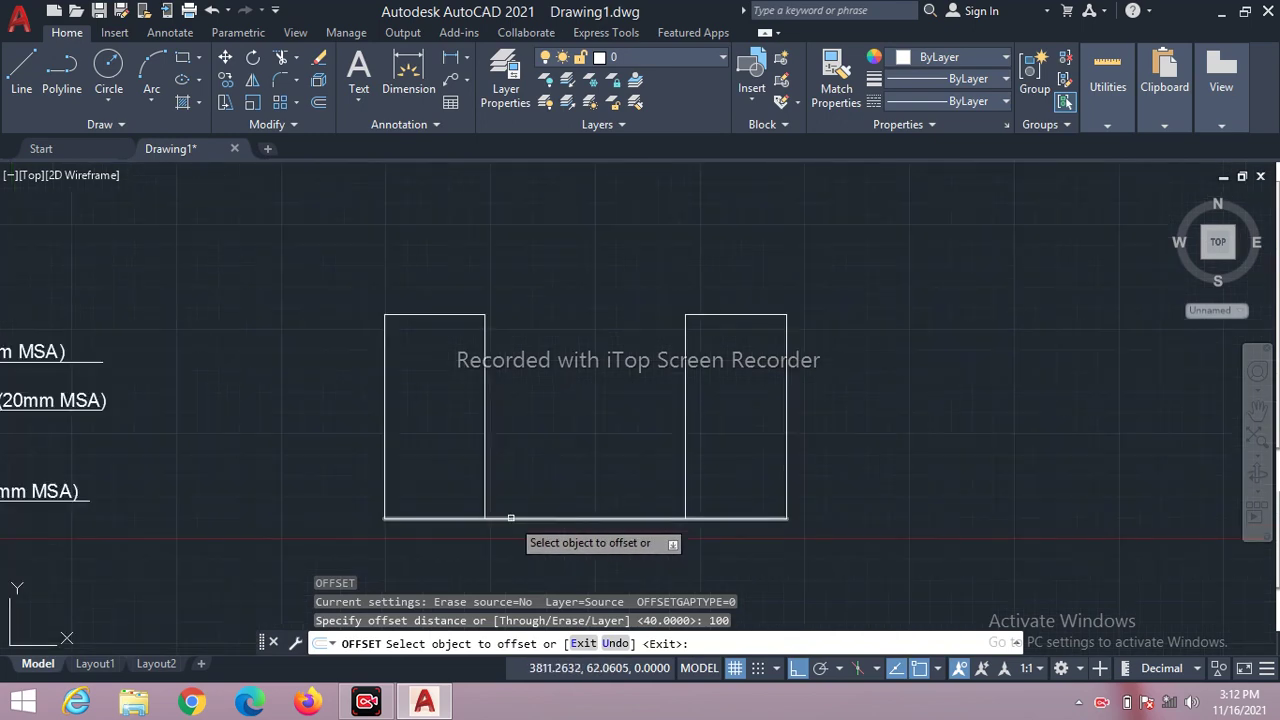
pyautogui.click(510, 518)
pyautogui.click(517, 437)
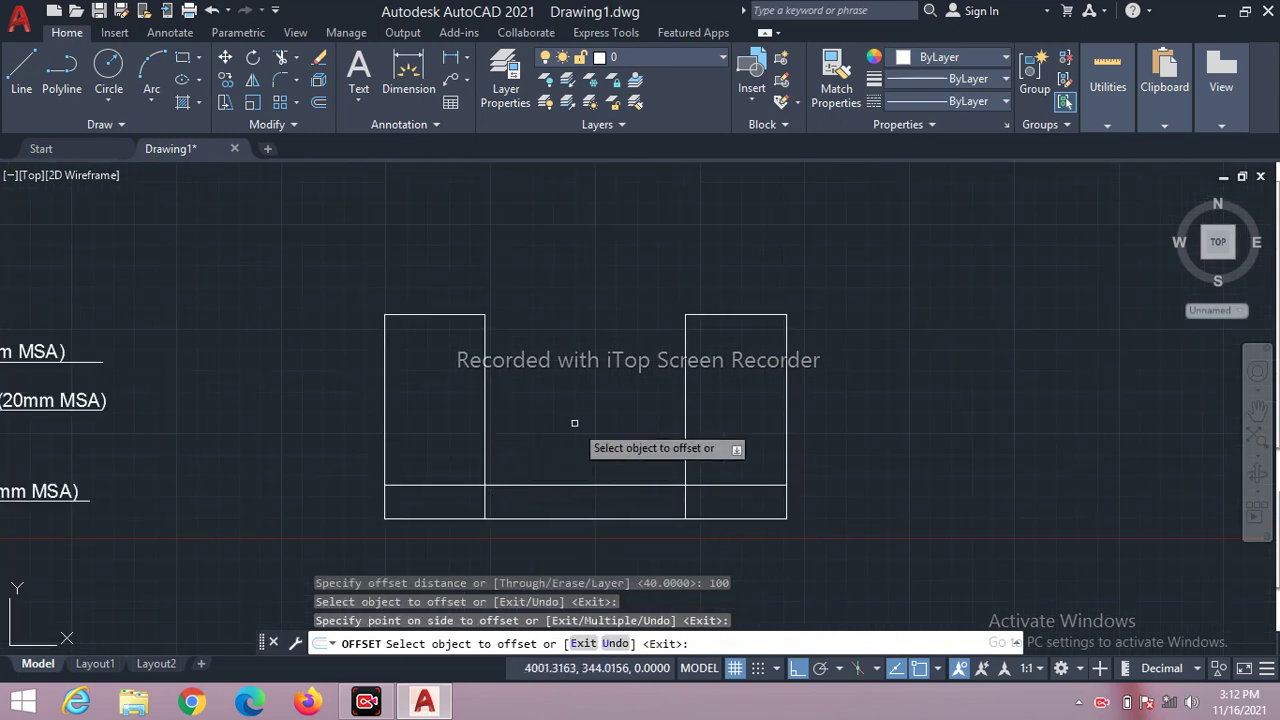
pyautogui.press('Escape')
pyautogui.write('tr')
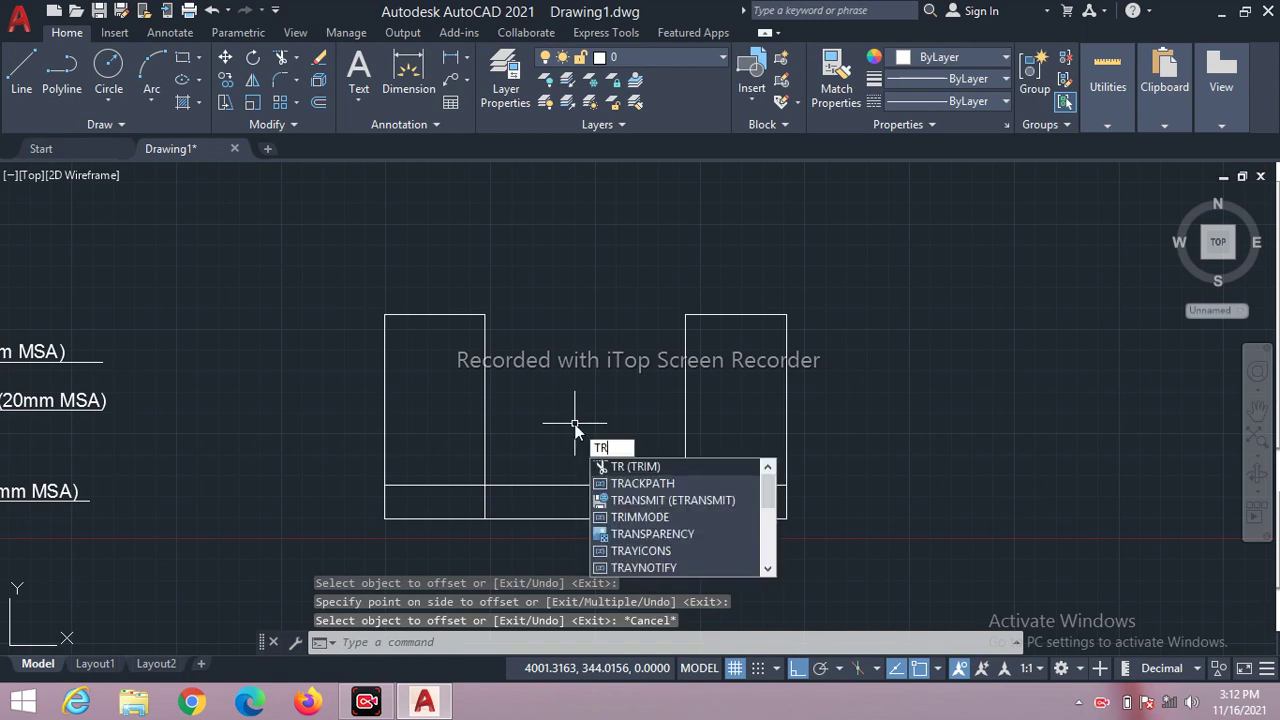
pyautogui.press('Return')
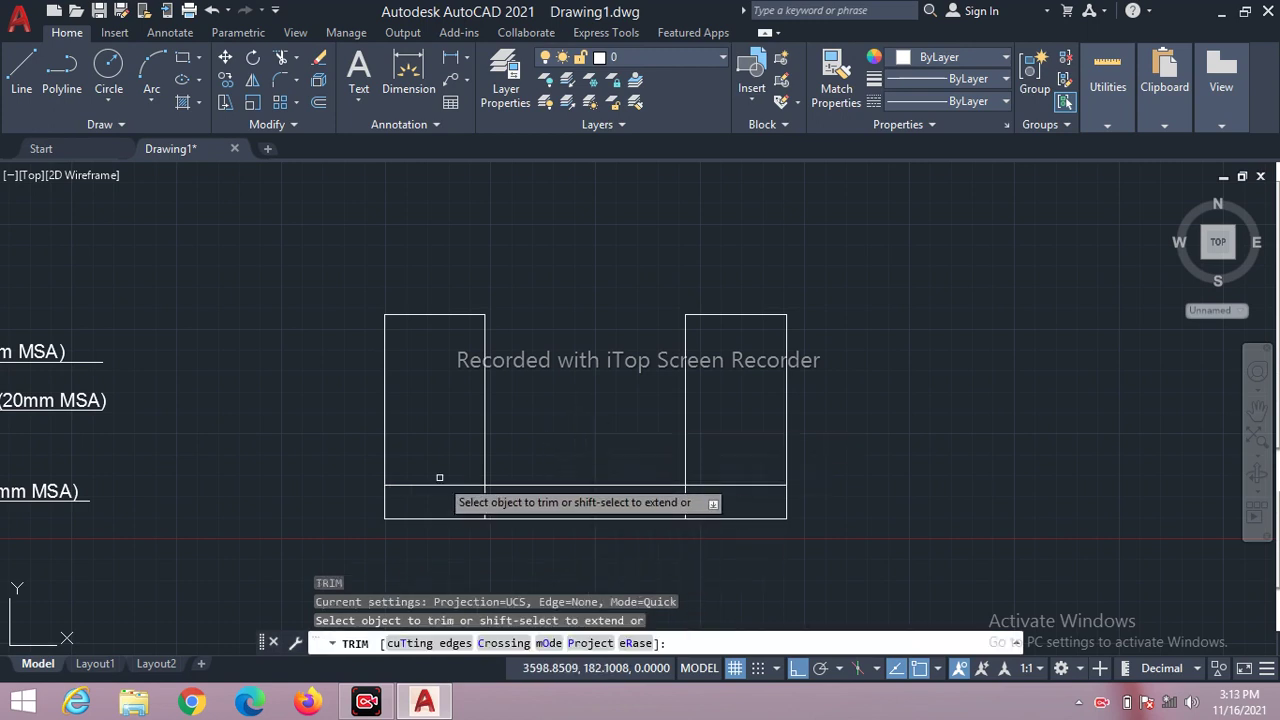
pyautogui.click(439, 486)
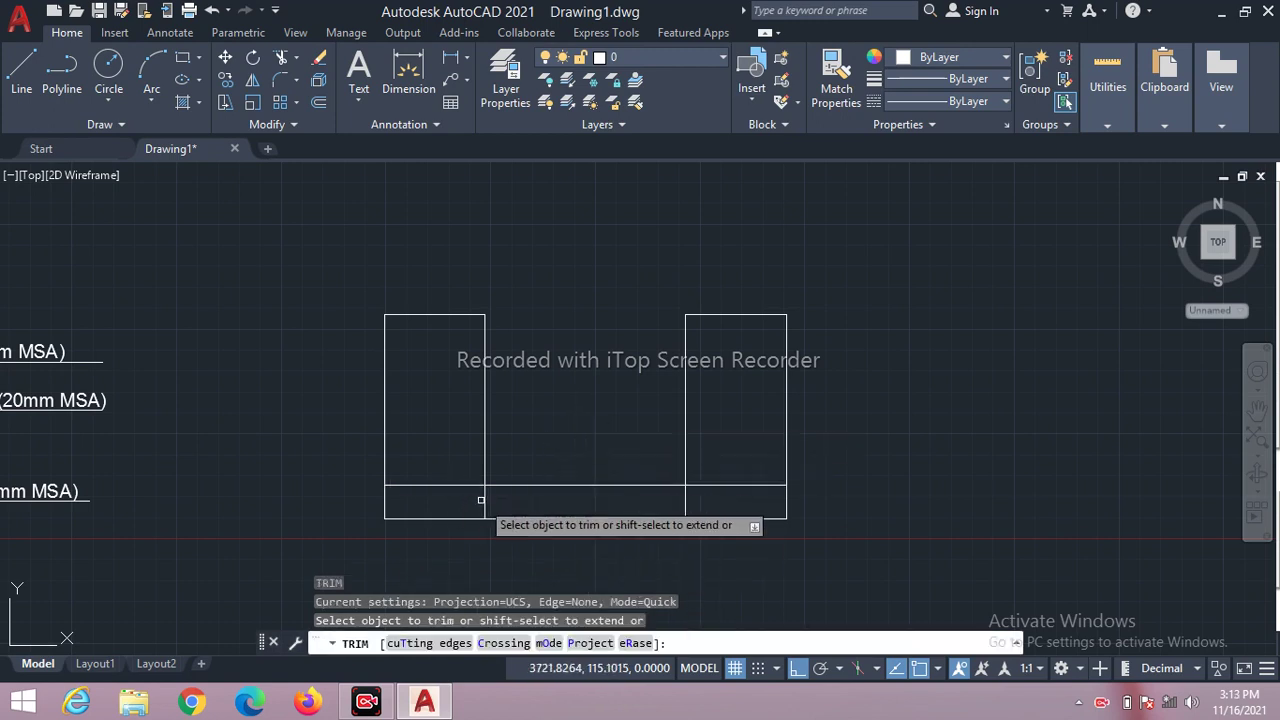
pyautogui.click(483, 498)
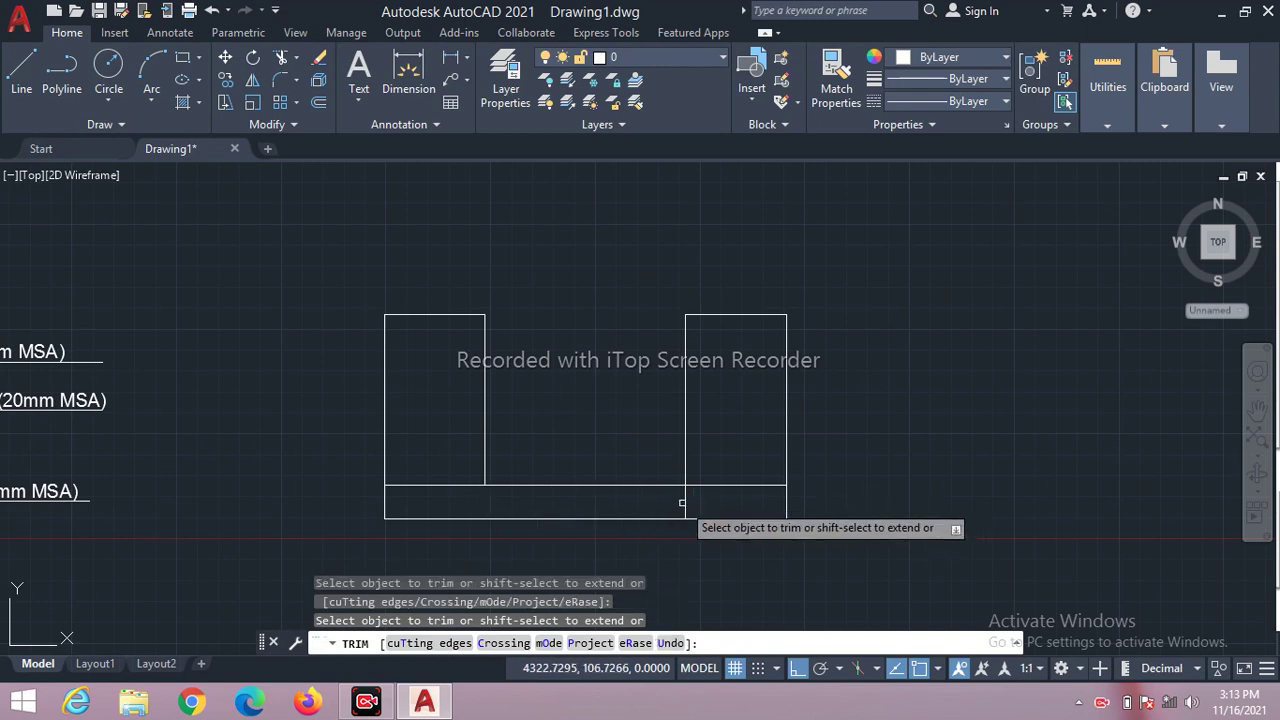
pyautogui.click(682, 503)
pyautogui.click(691, 509)
pyautogui.press('Return')
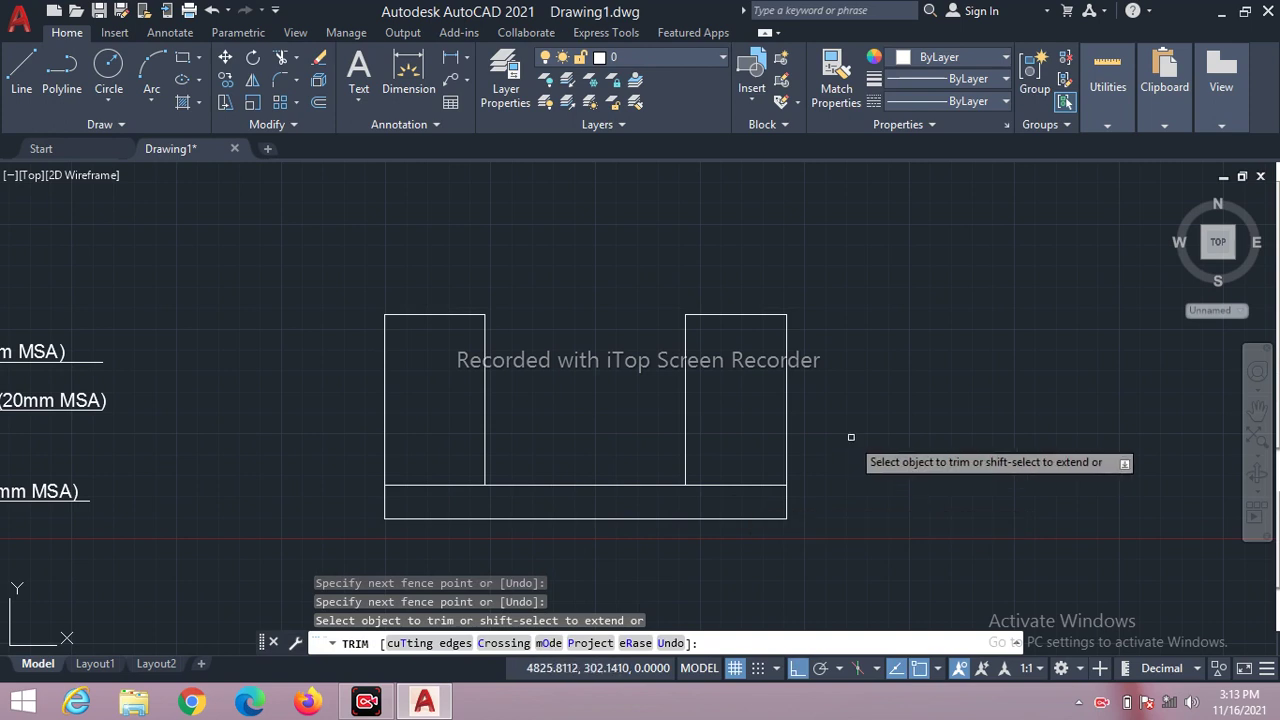
pyautogui.press('Escape')
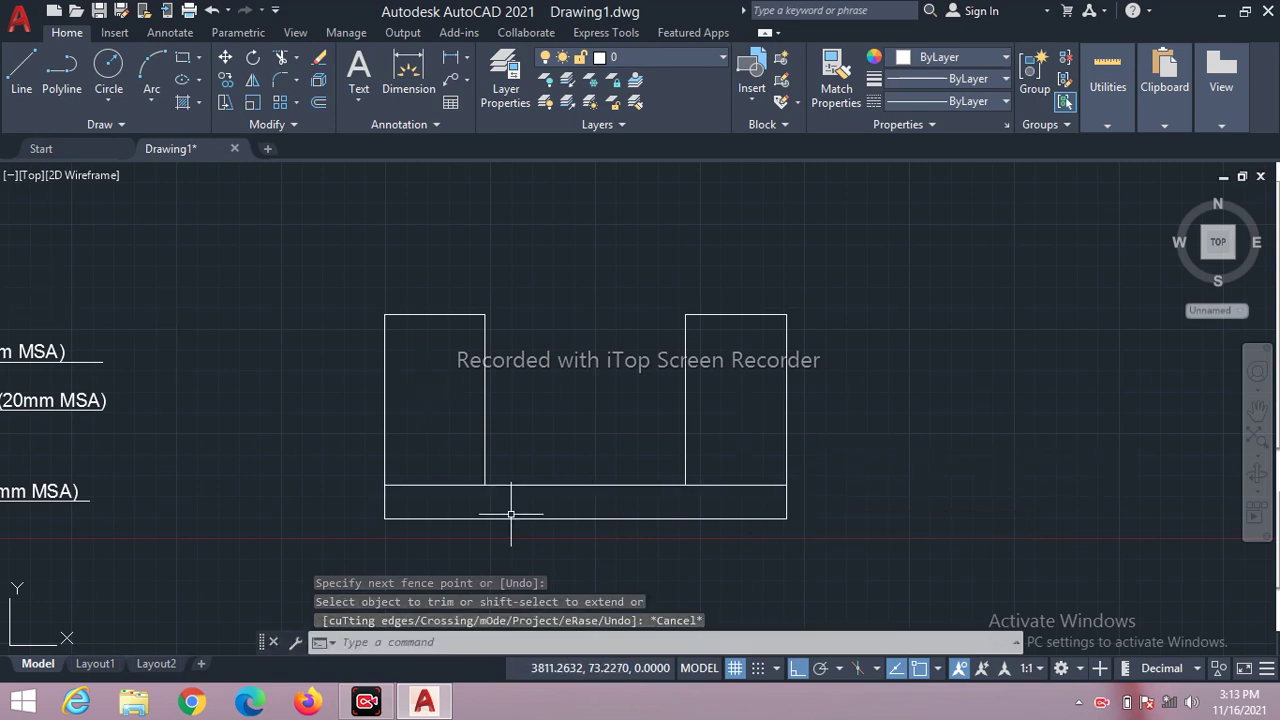
pyautogui.scroll(8, 510, 515)
pyautogui.scroll(-5, 510, 515)
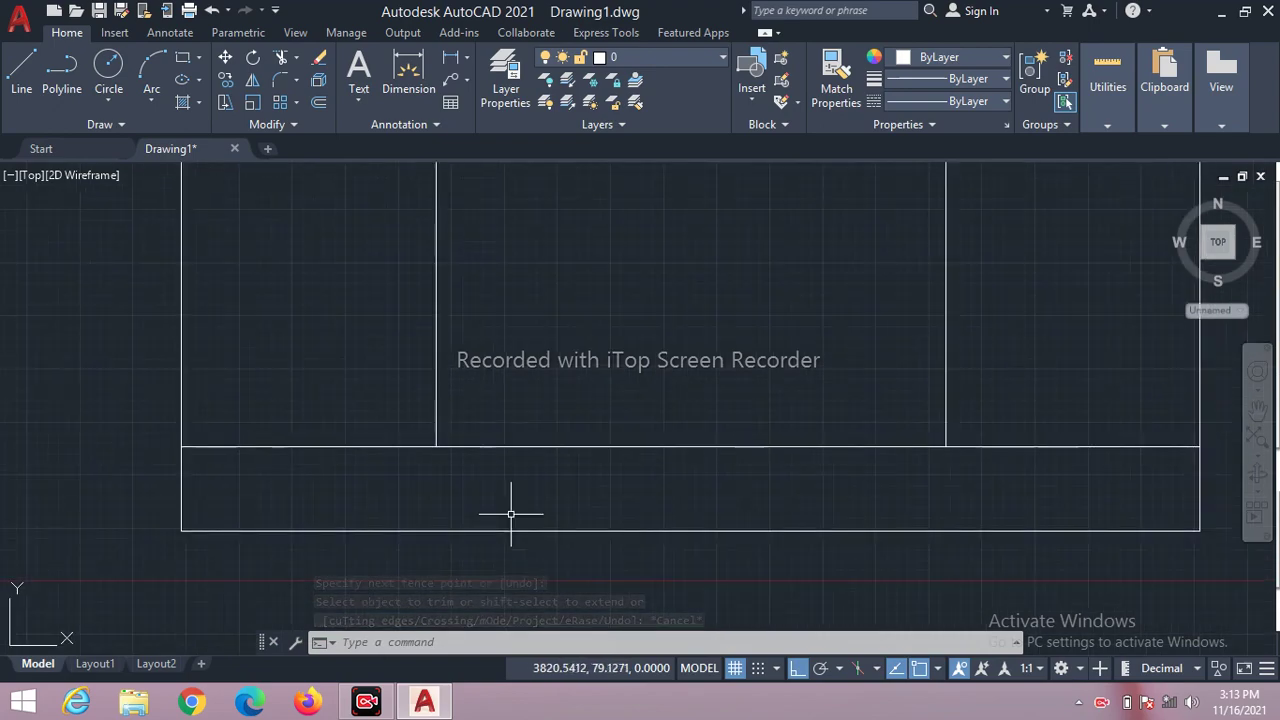
pyautogui.scroll(-6, 510, 515)
pyautogui.scroll(-3, 585, 448)
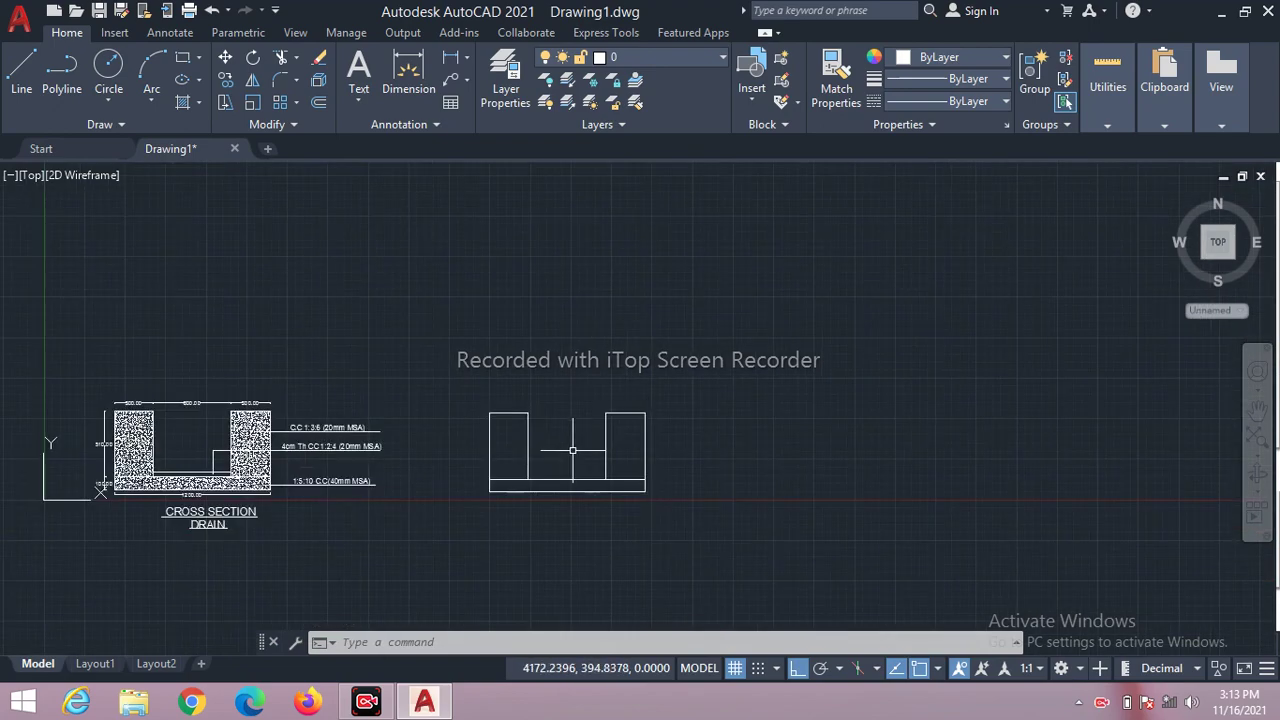
pyautogui.scroll(3, 202, 470)
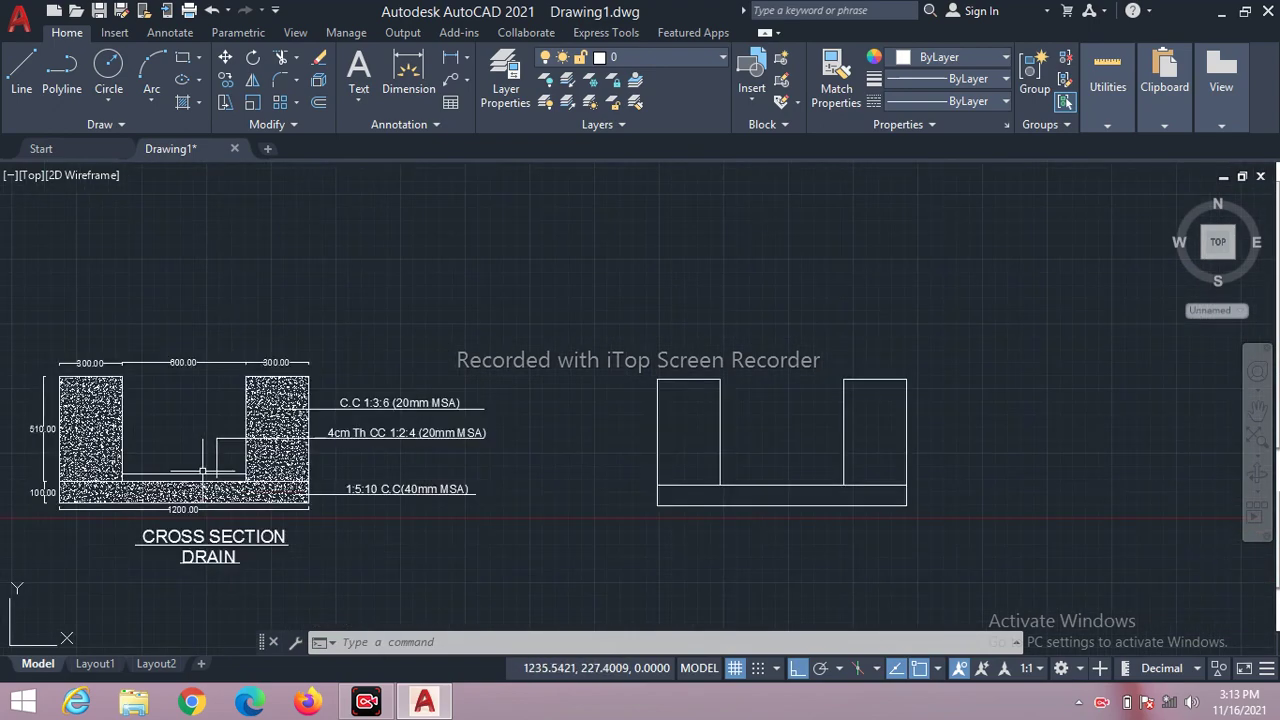
pyautogui.scroll(5, 202, 470)
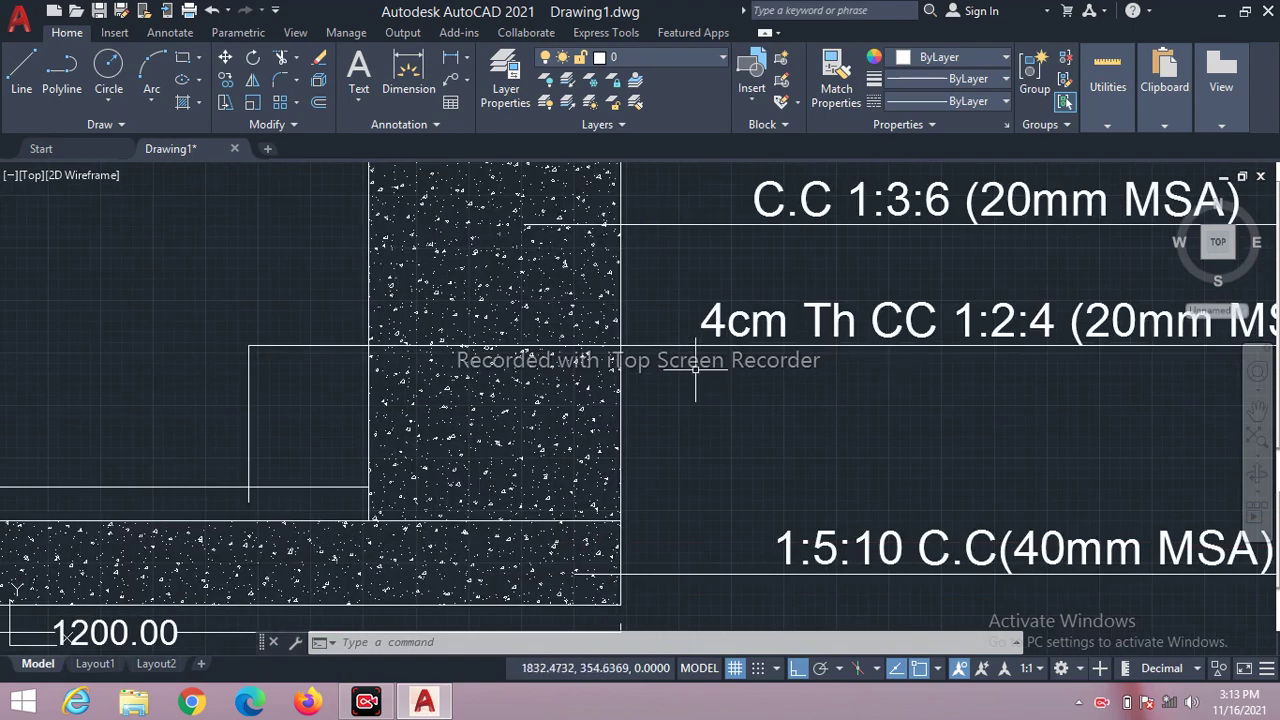
pyautogui.scroll(-3, 425, 400)
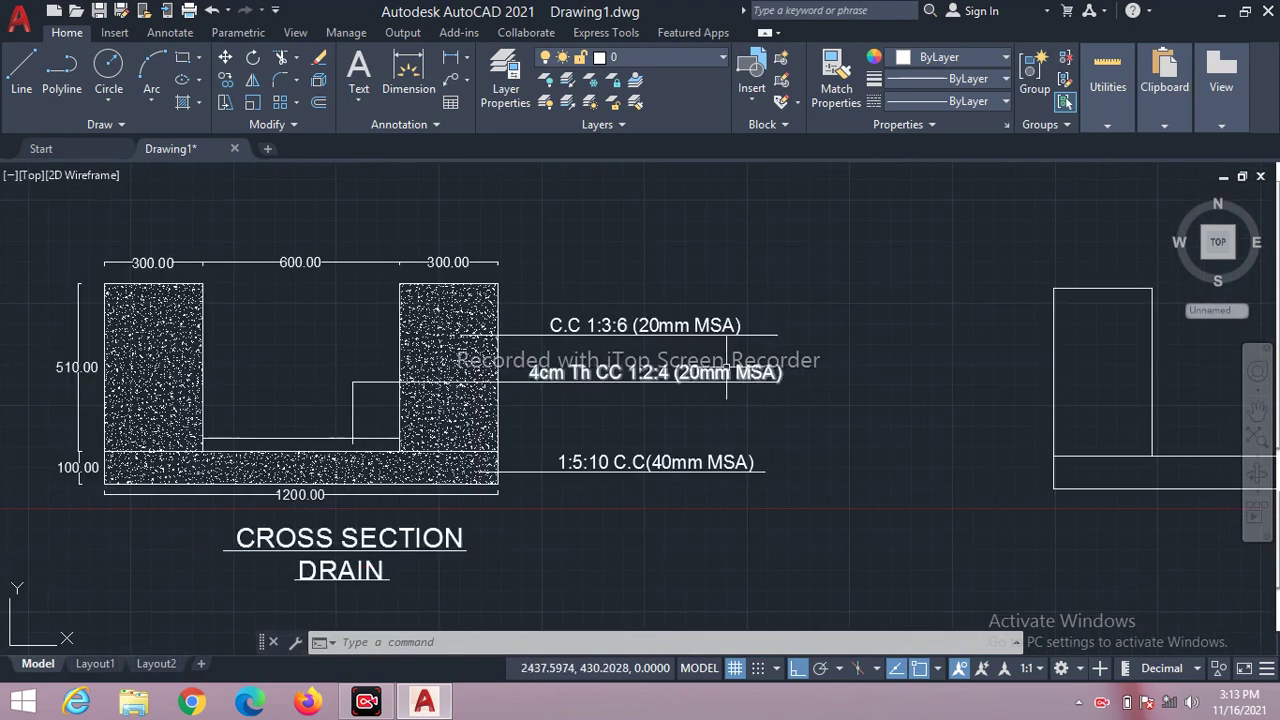
pyautogui.scroll(5, 632, 380)
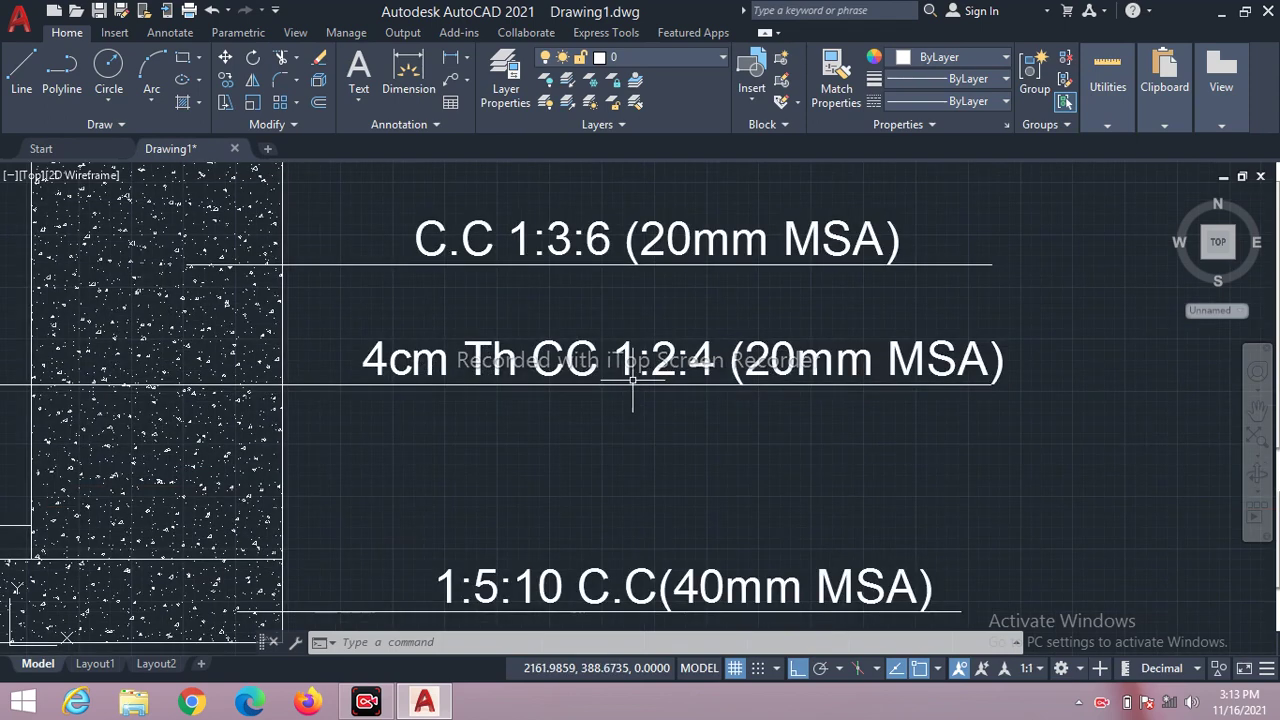
pyautogui.scroll(-5, 632, 380)
pyautogui.scroll(-2, 557, 389)
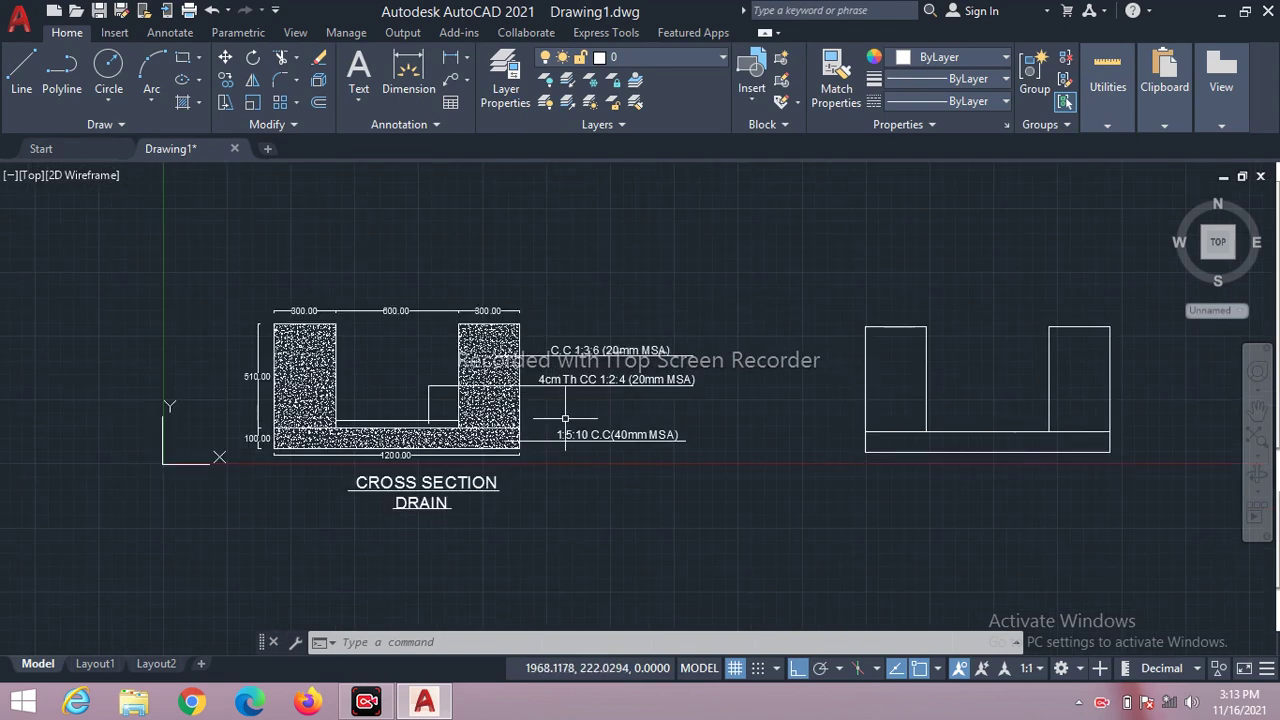
pyautogui.scroll(2, 987, 436)
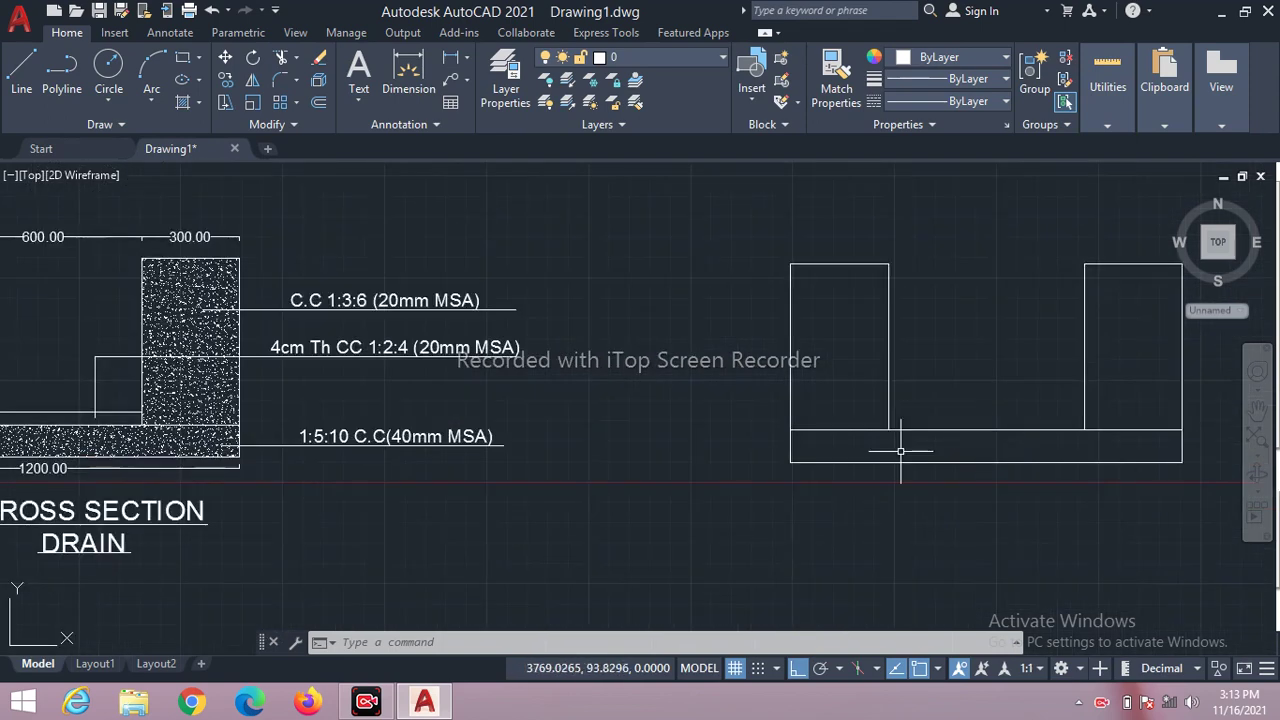
pyautogui.scroll(-2, 900, 451)
pyautogui.scroll(2, 900, 440)
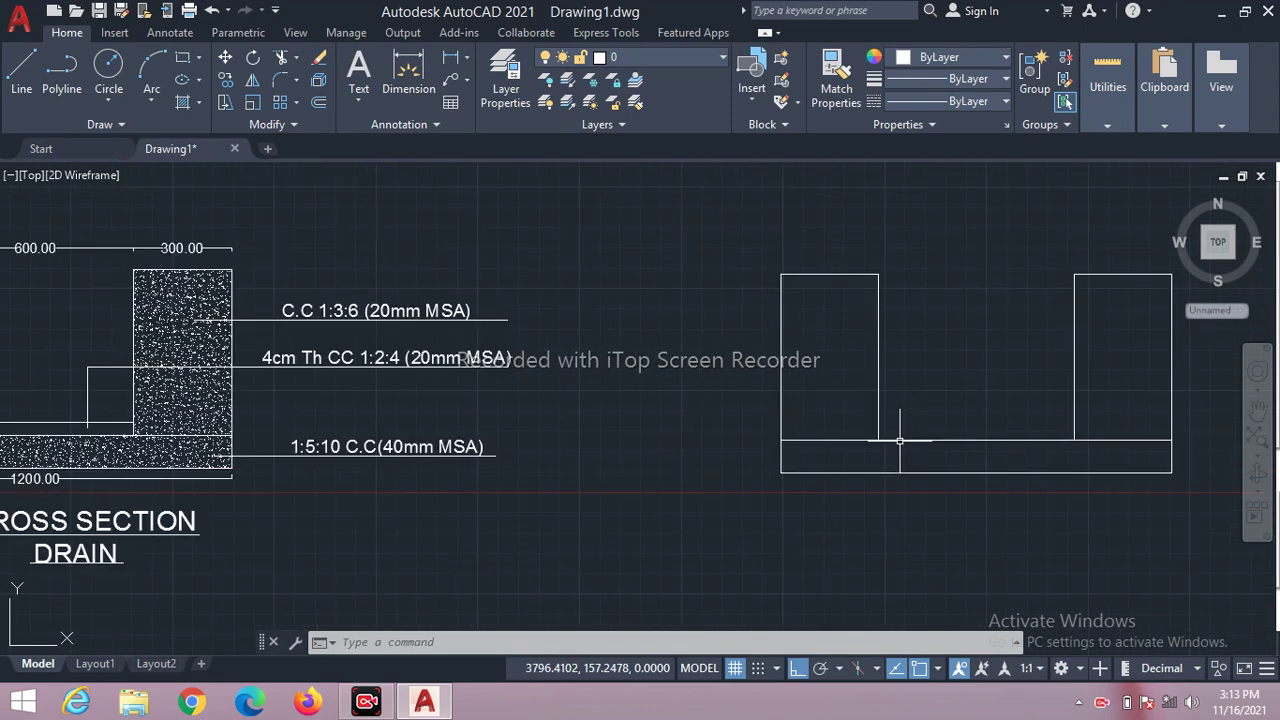
pyautogui.write('O')
# Offset the base slab's top line 40 units upward.
pyautogui.press('Return')
pyautogui.write('40')
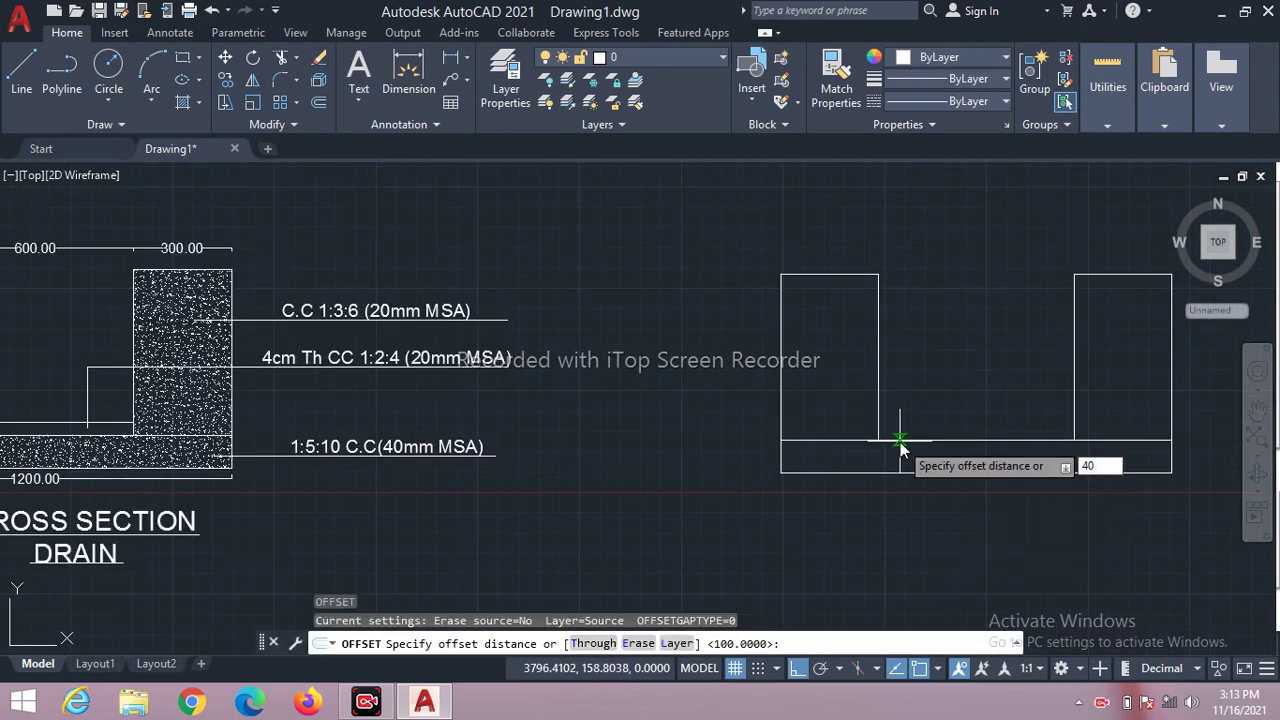
pyautogui.press('Return')
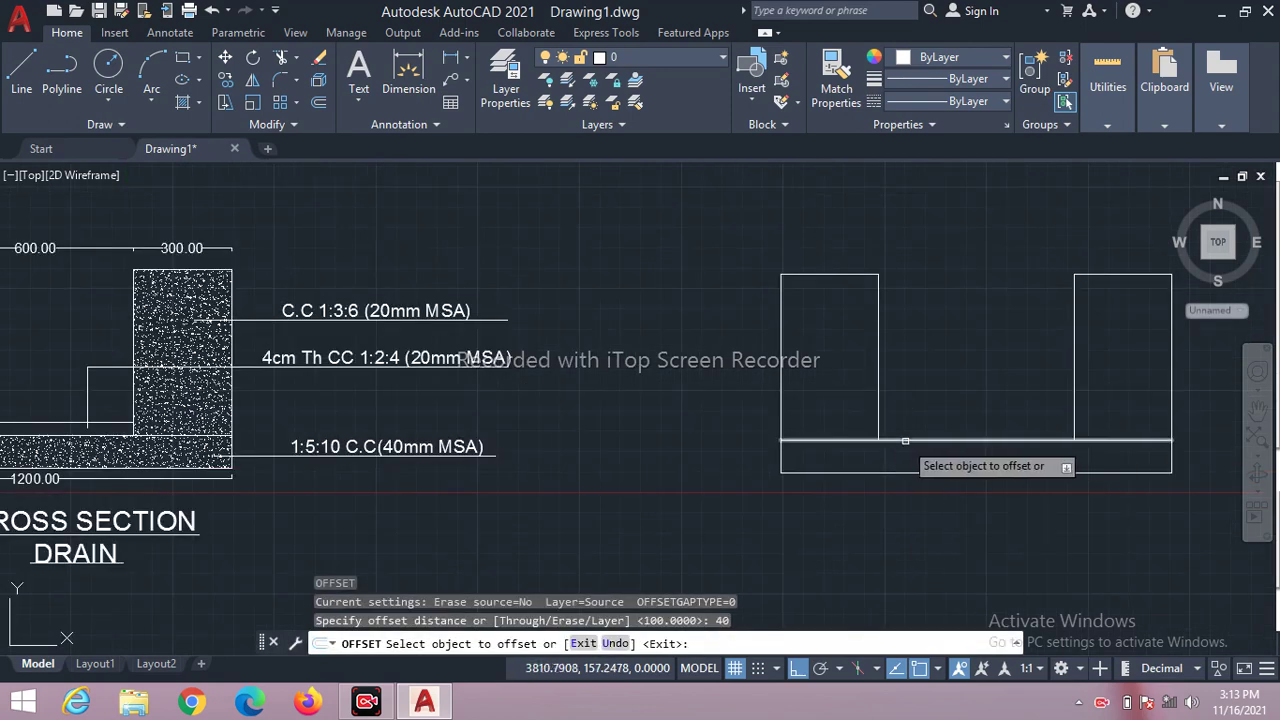
pyautogui.click(905, 440)
pyautogui.click(903, 450)
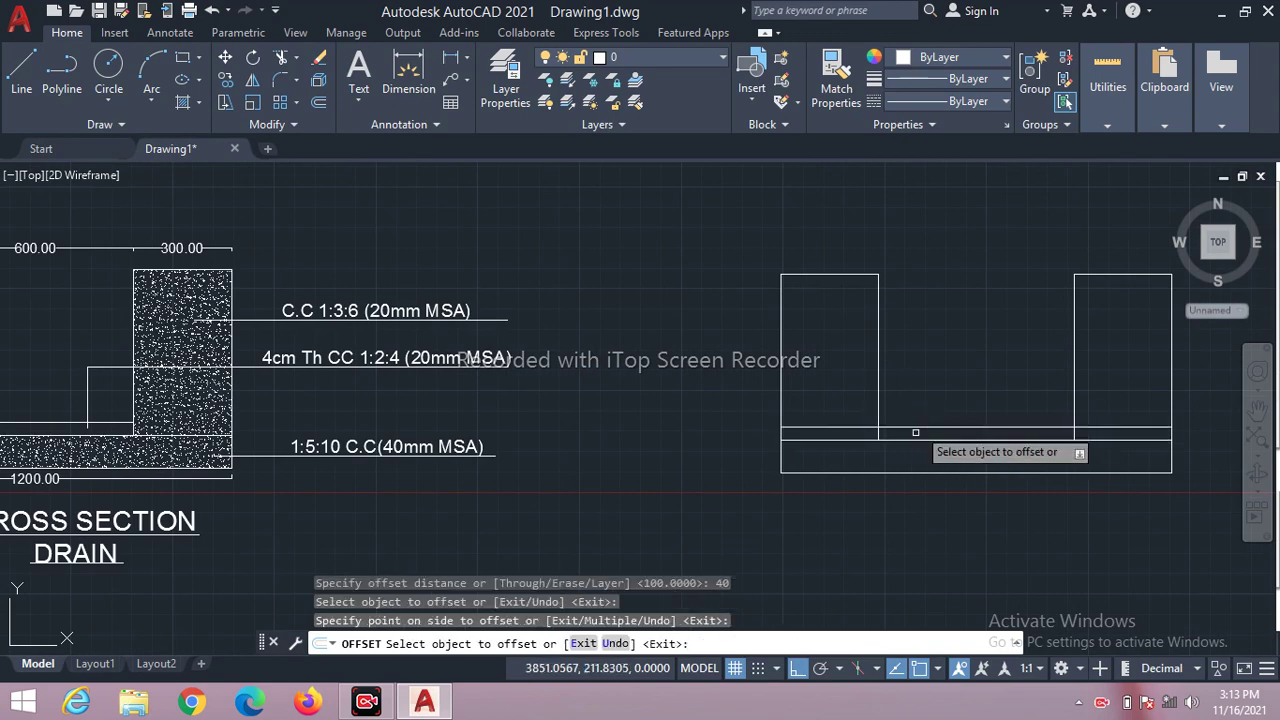
pyautogui.press('Escape')
pyautogui.write('TR')
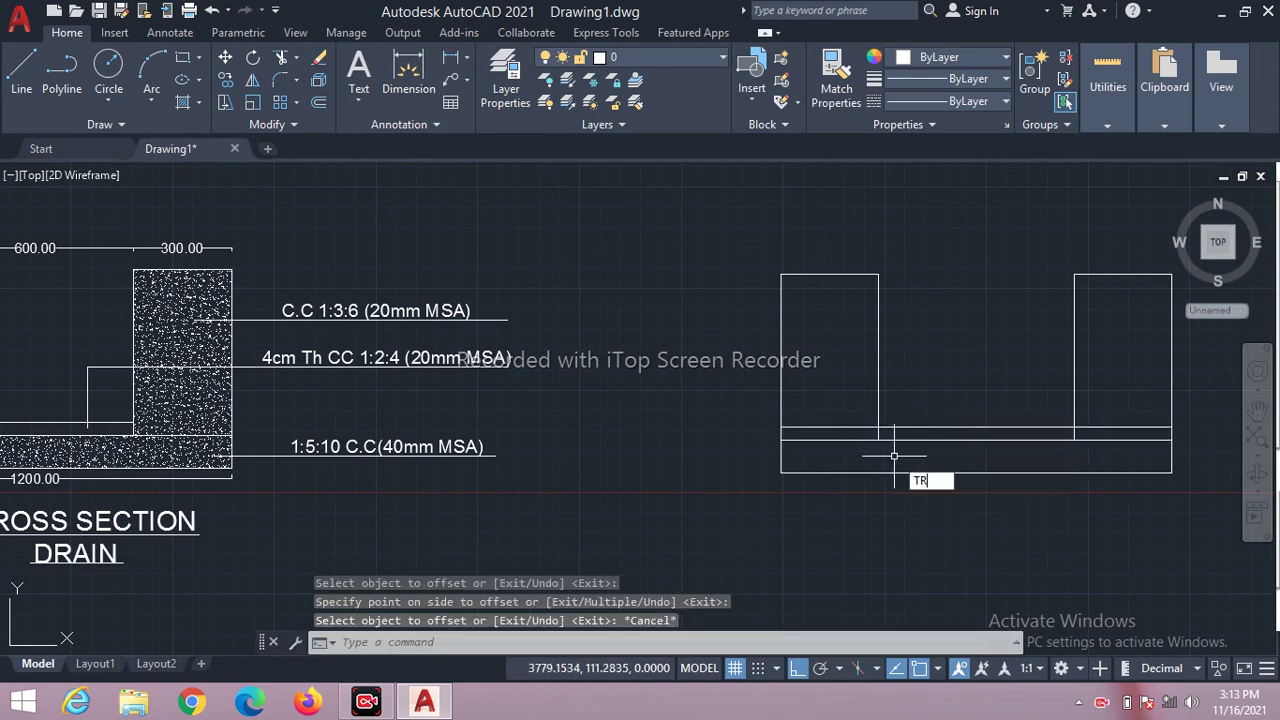
# Trim the new line's ends so it runs only between the two walls.
pyautogui.press('Return')
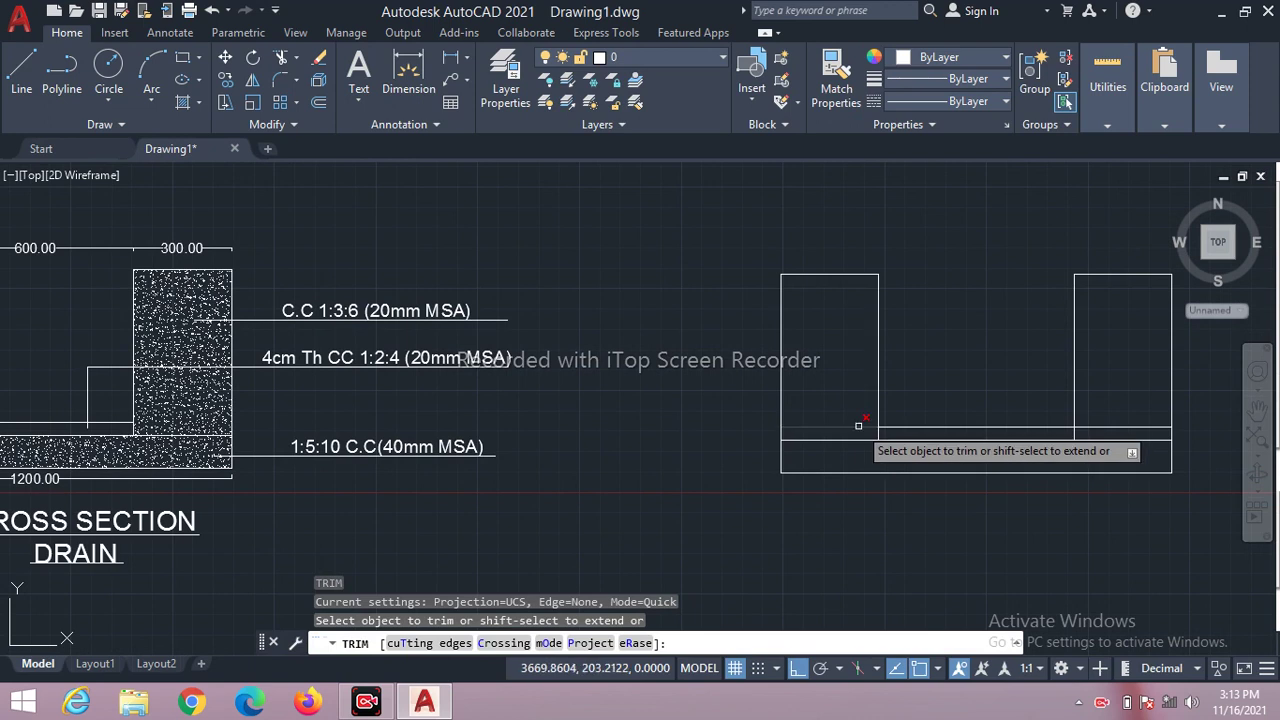
pyautogui.moveTo(858, 426); pyautogui.dragTo(1137, 425)
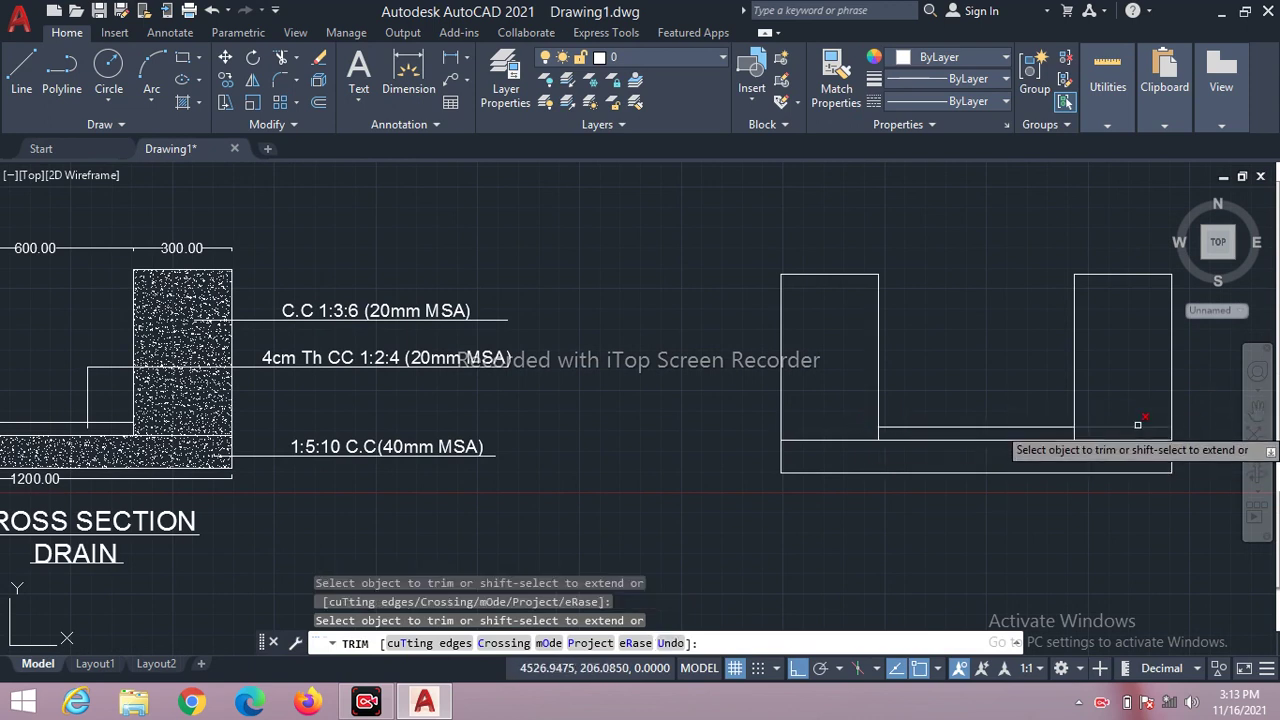
pyautogui.press('Escape')
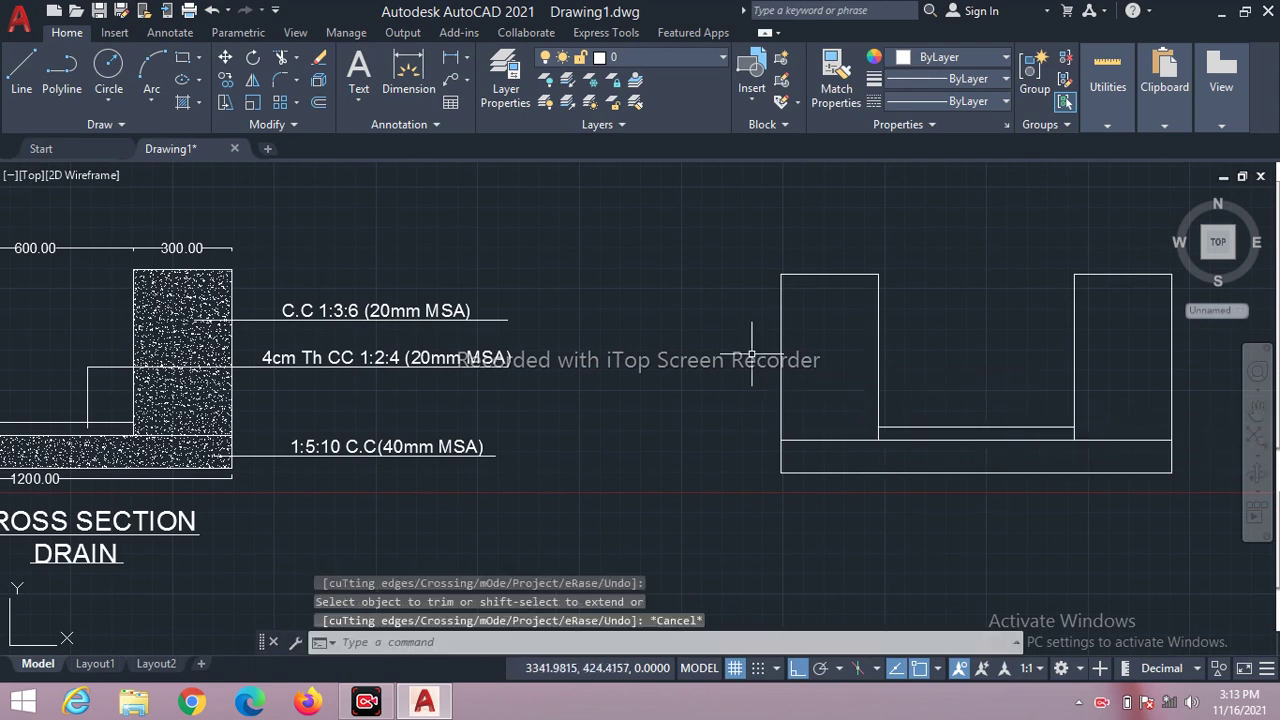
pyautogui.scroll(-4, 686, 369)
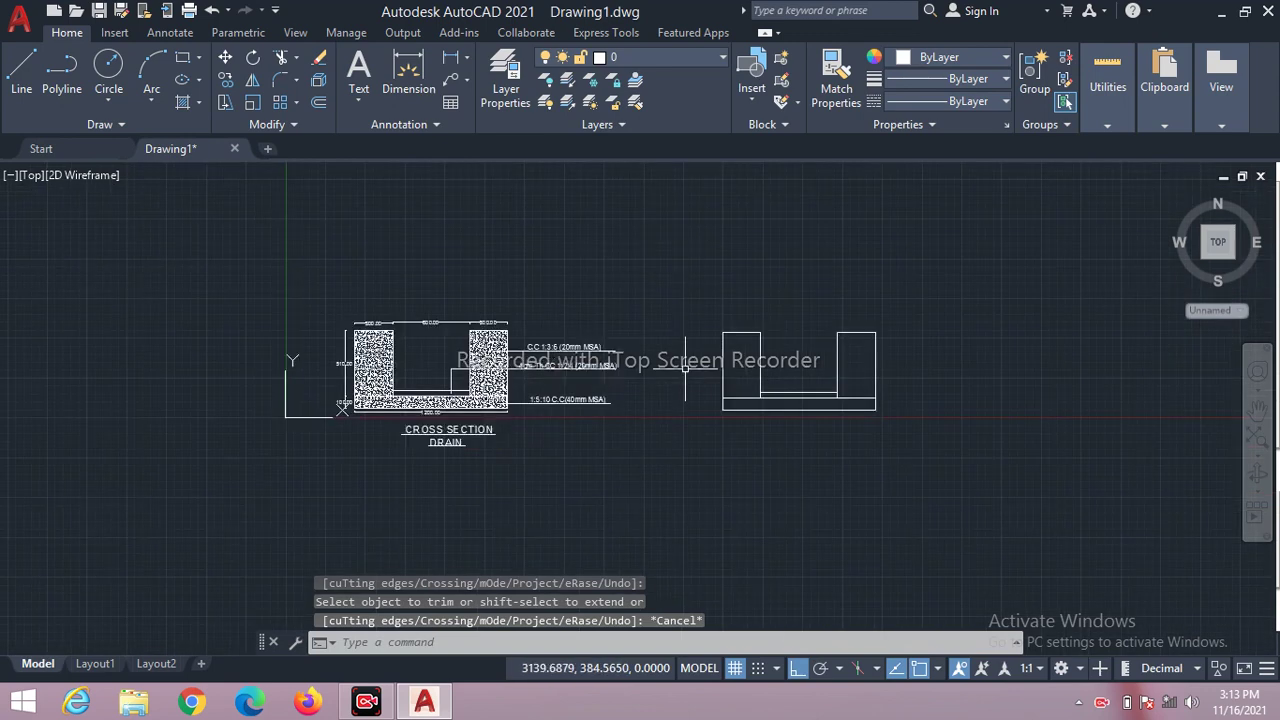
pyautogui.scroll(4, 430, 383)
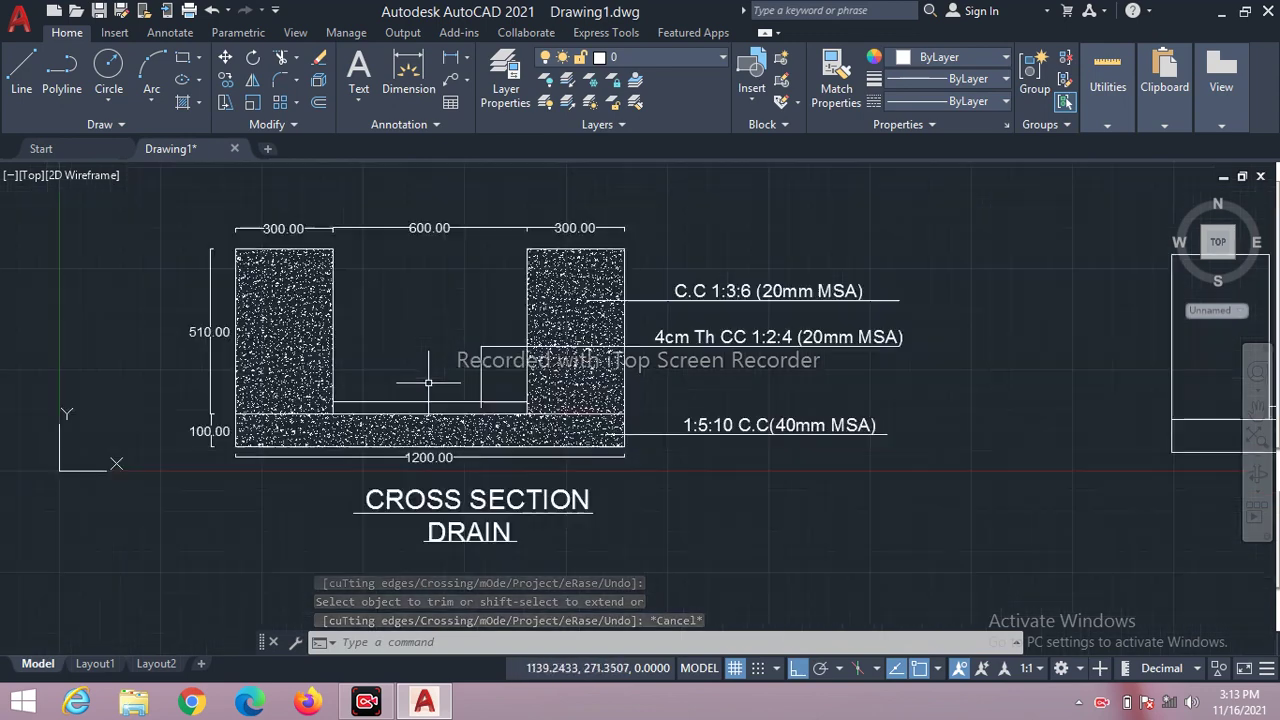
pyautogui.scroll(2, 428, 382)
pyautogui.scroll(-4, 428, 382)
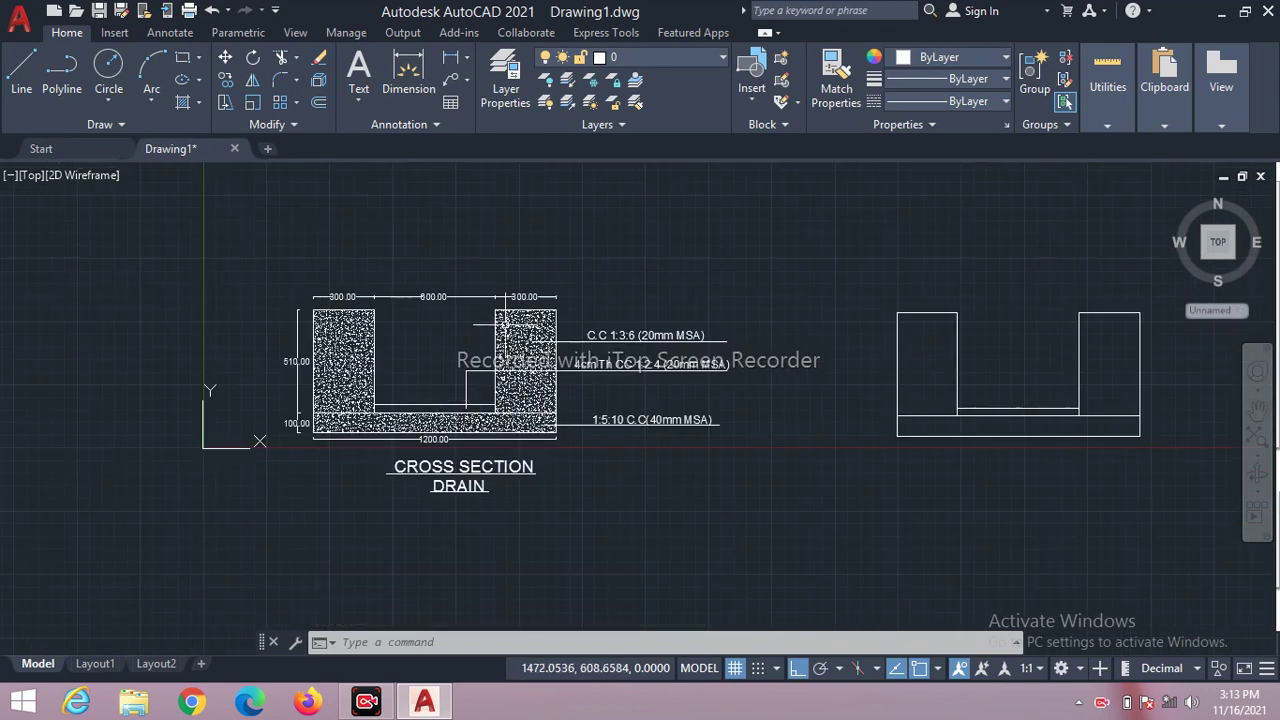
pyautogui.scroll(4, 519, 336)
pyautogui.scroll(-2, 519, 340)
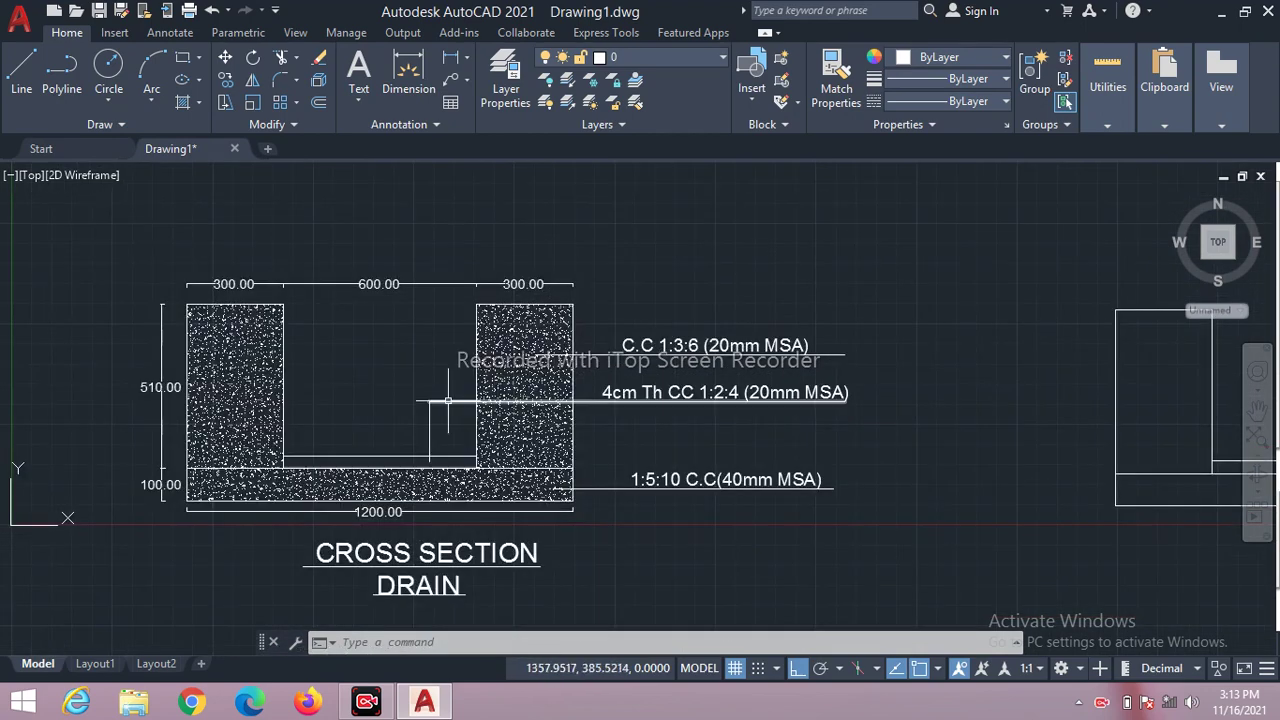
pyautogui.scroll(-3, 410, 410)
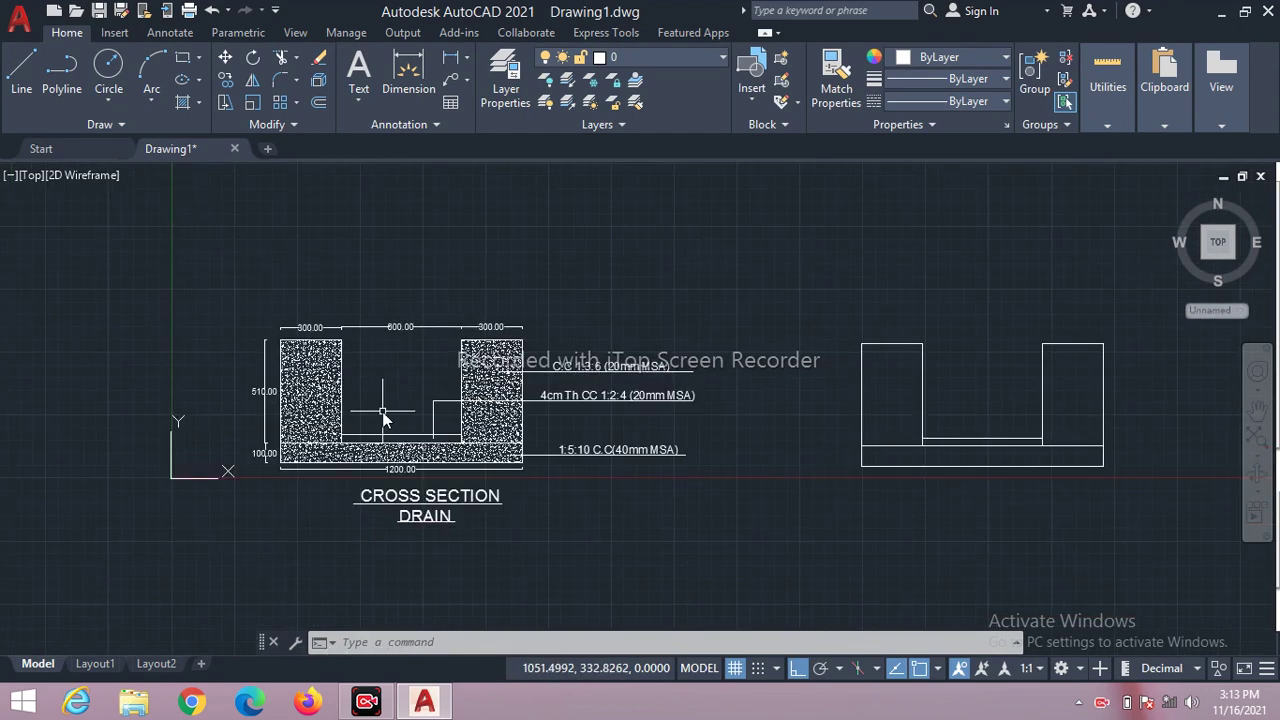
# Hatch the right drain's base slab and both walls with AR-CONC concrete at scale 10.
pyautogui.write('H')
pyautogui.press('Return')
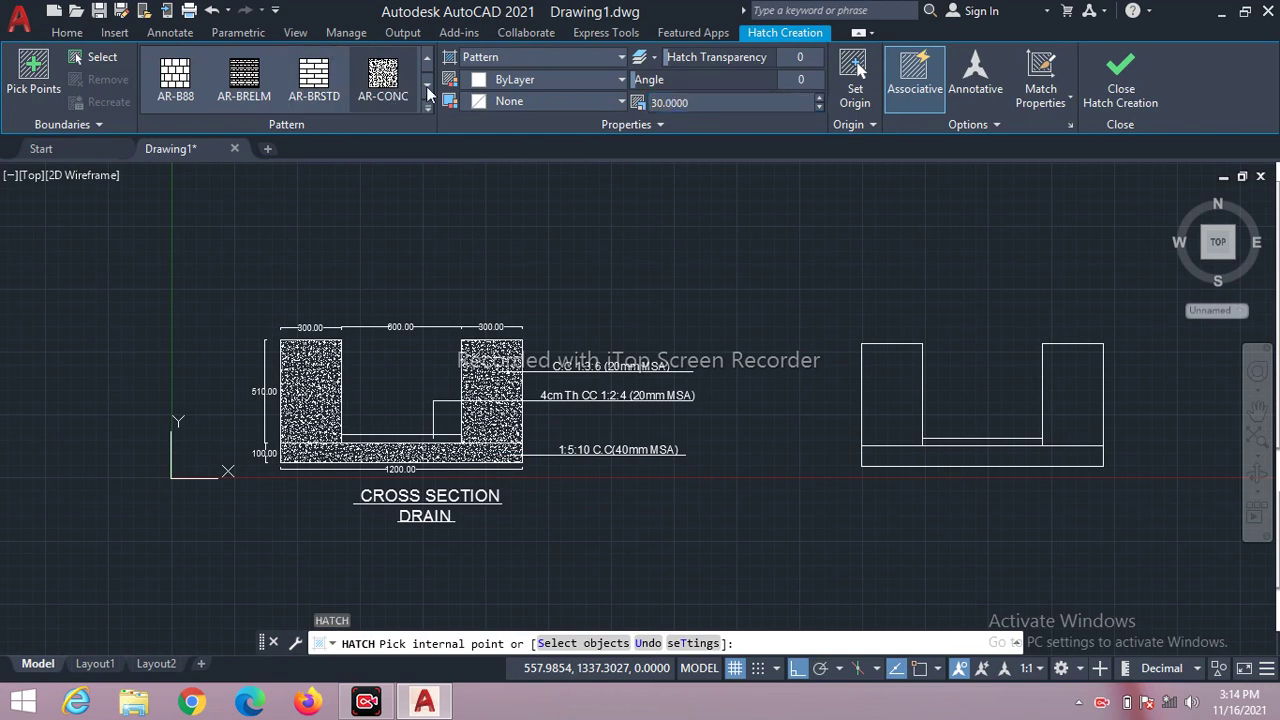
pyautogui.click(952, 440)
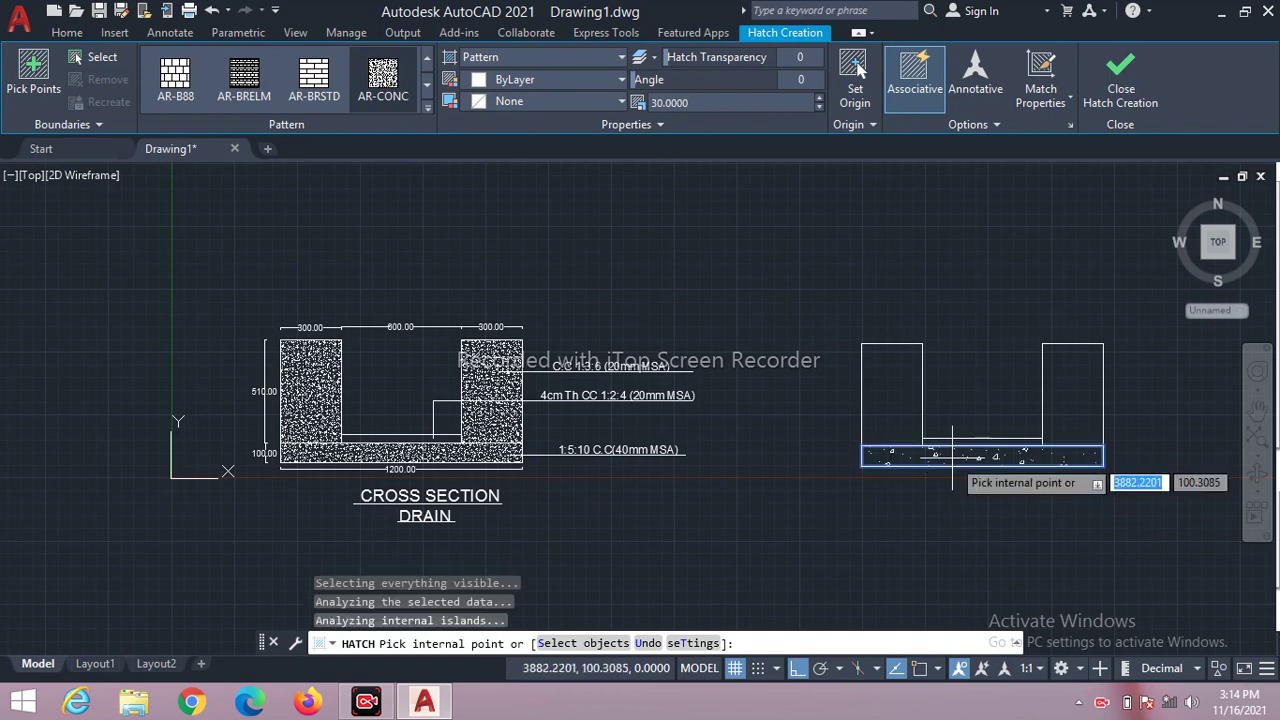
pyautogui.click(888, 392)
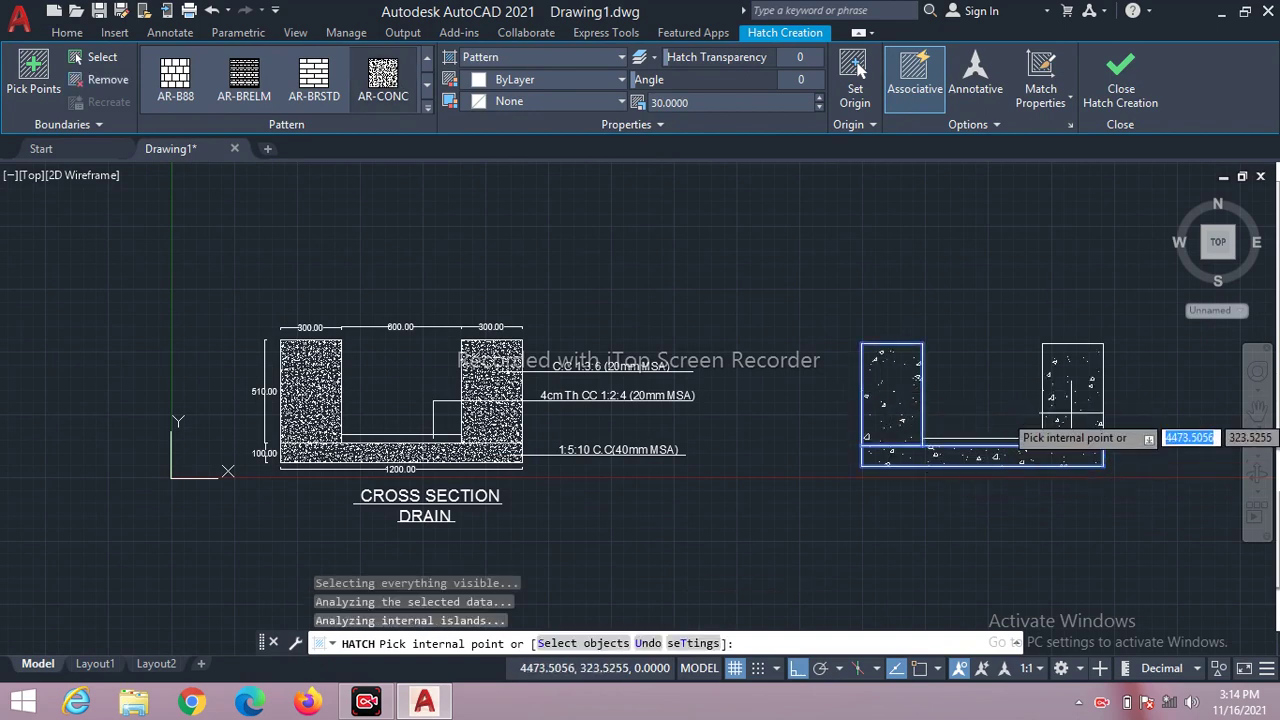
pyautogui.click(1071, 395)
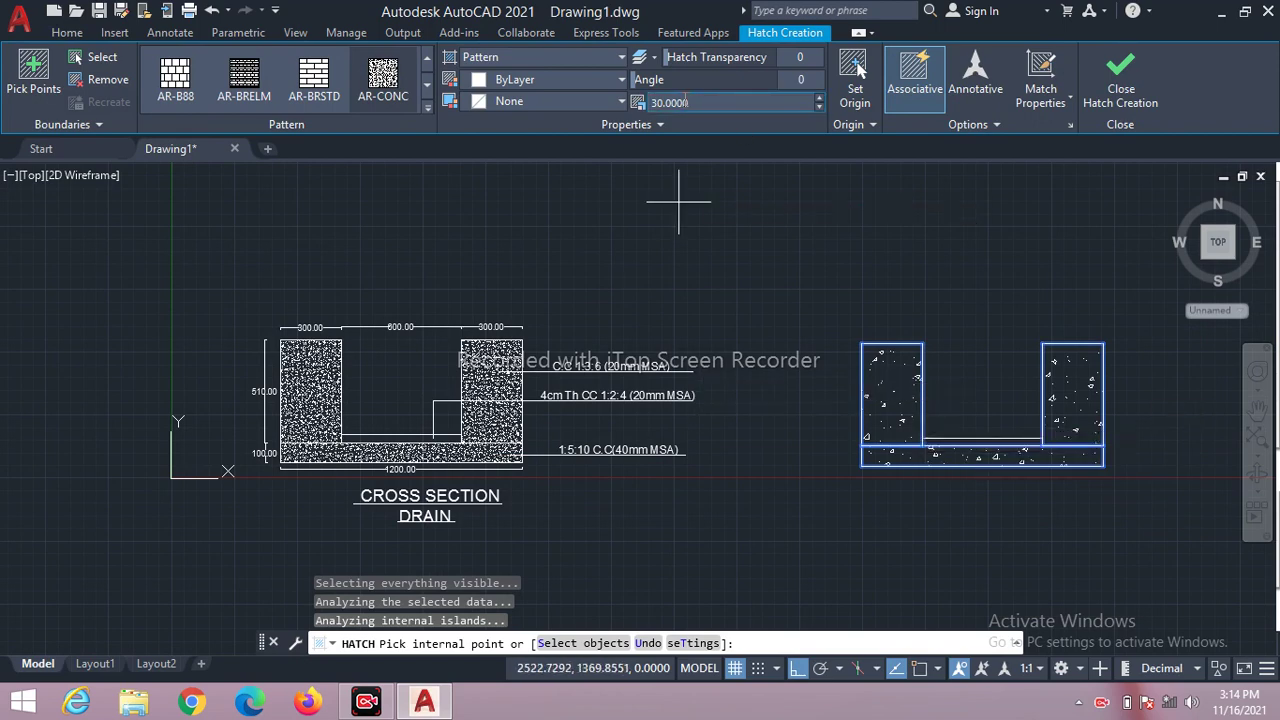
pyautogui.click(664, 103)
pyautogui.write('5.0000')
pyautogui.press('Return')
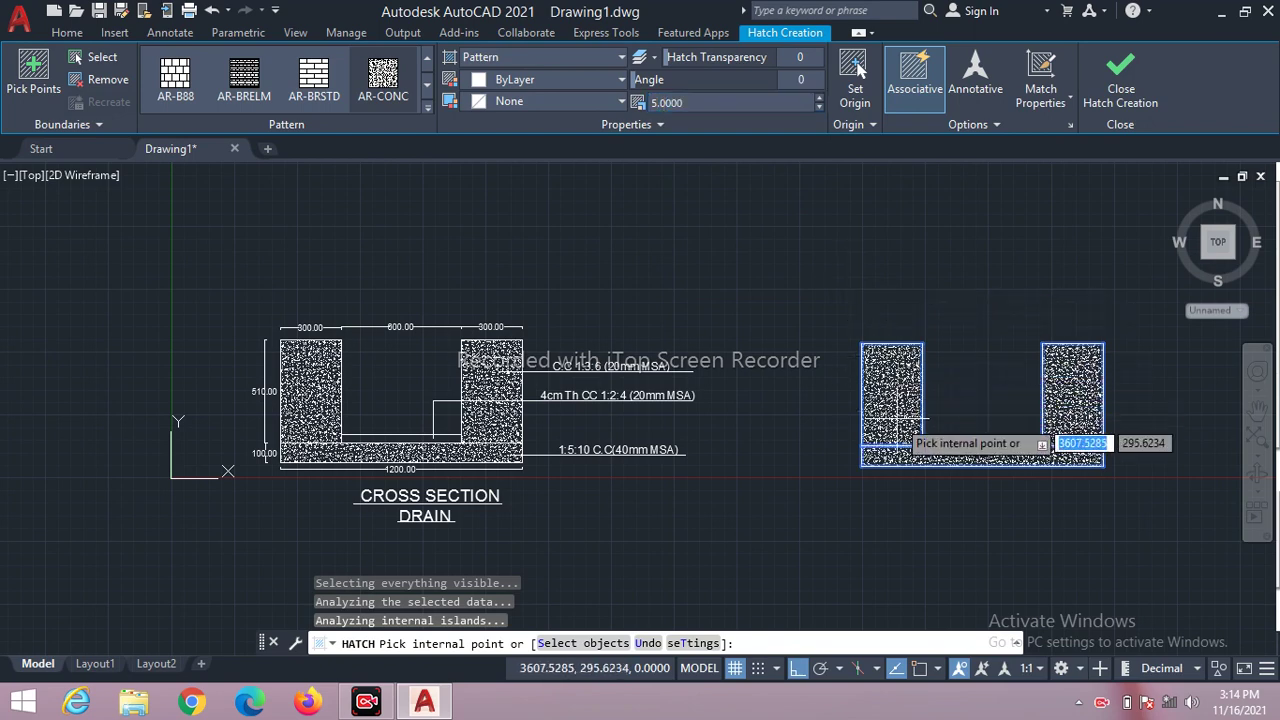
pyautogui.click(660, 102)
pyautogui.write('10')
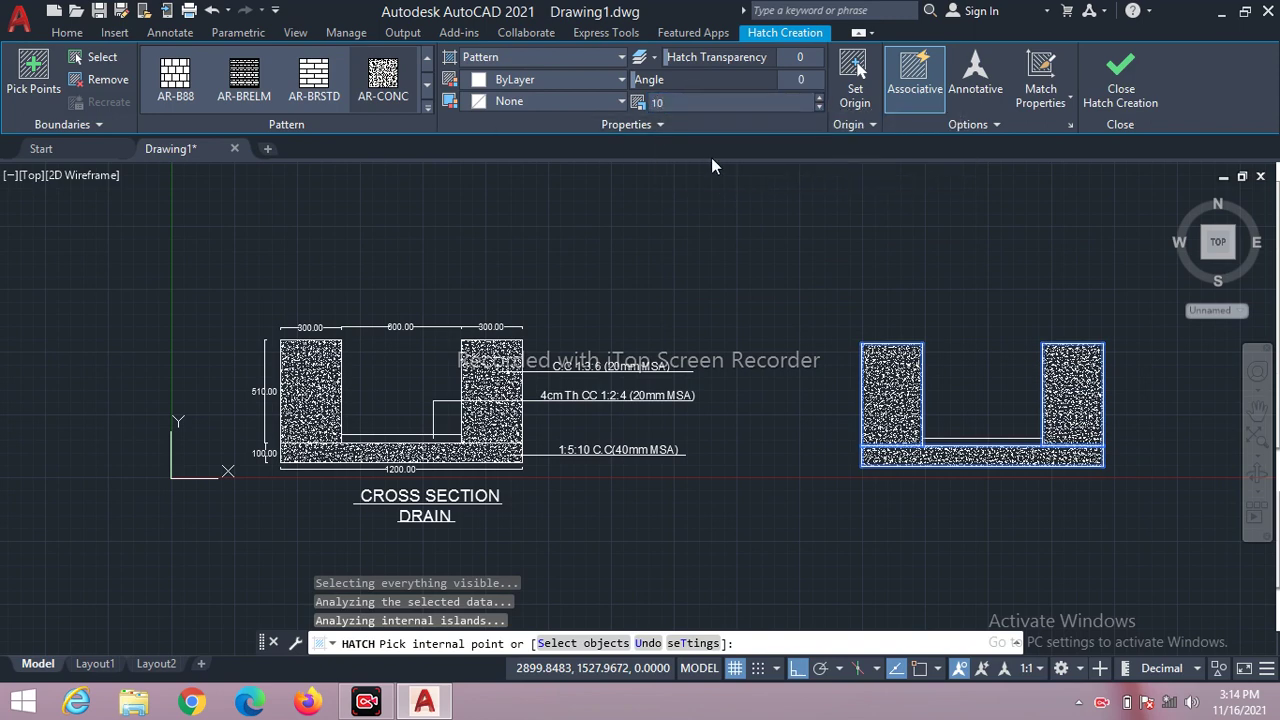
pyautogui.press('Return')
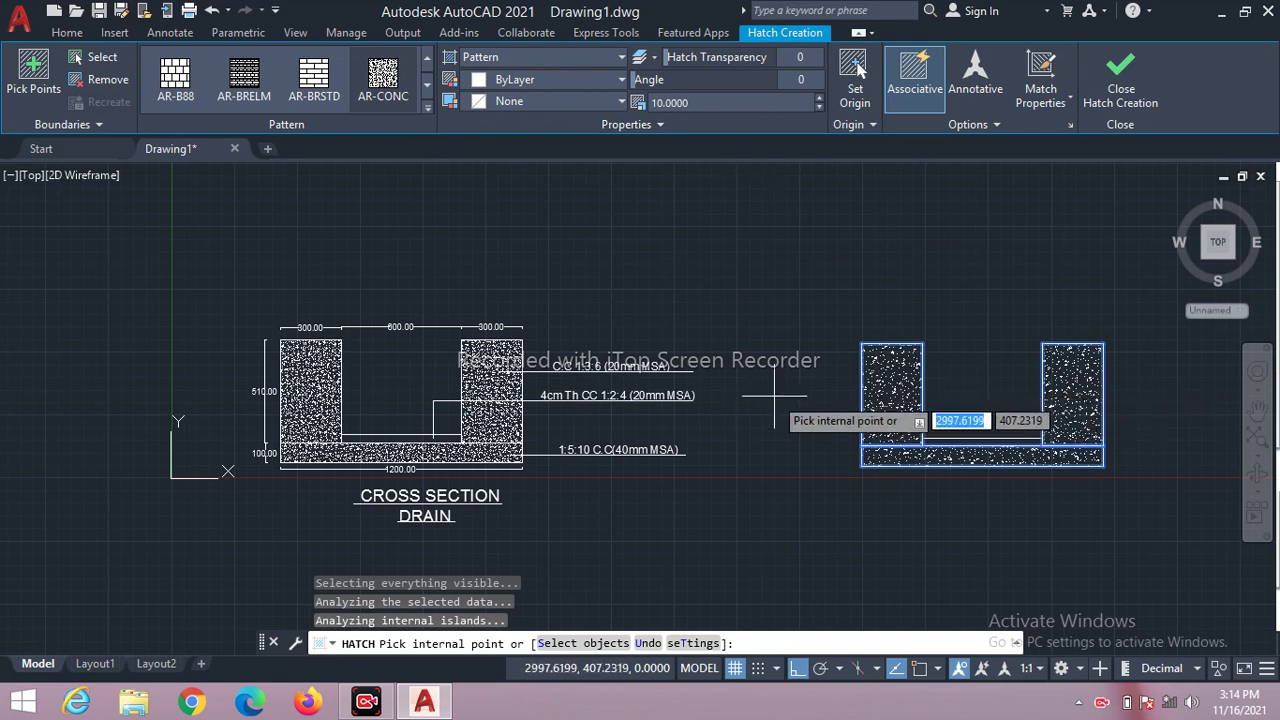
pyautogui.press('Escape')
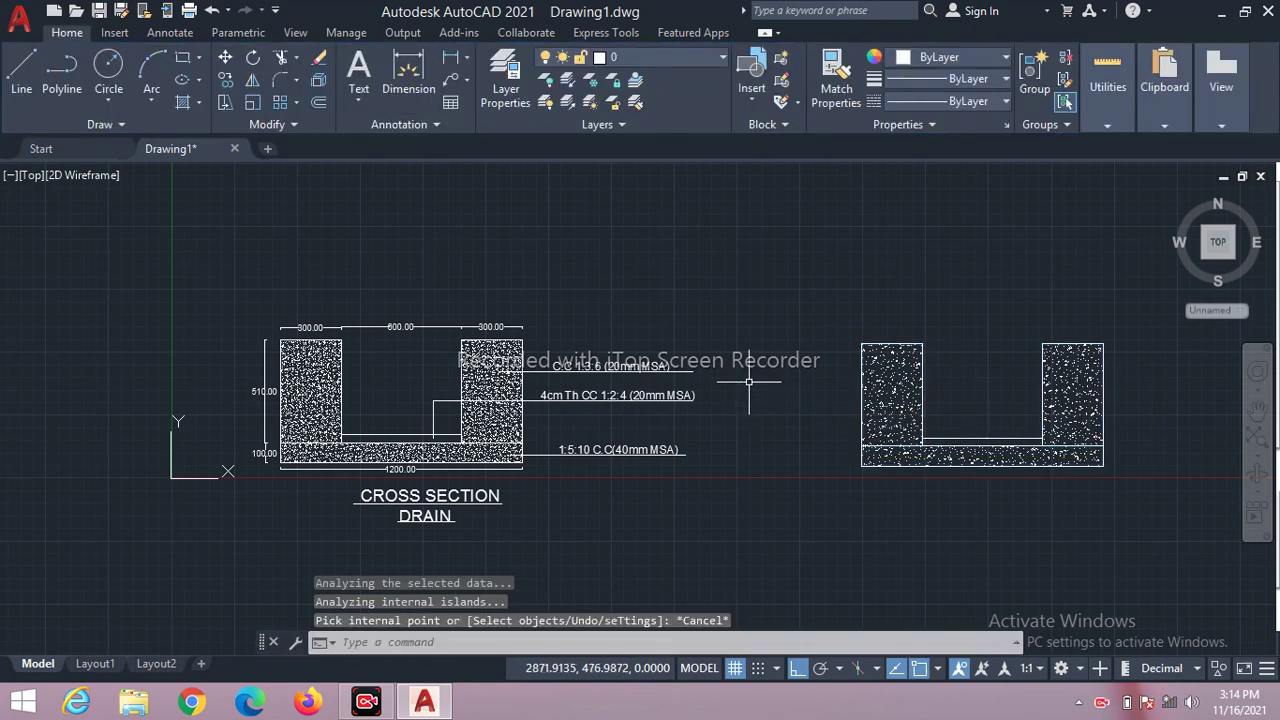
# Draw a horizontal leader line from inside the second drain's right wall out to the right.
pyautogui.scroll(-4, 749, 381)
pyautogui.scroll(2, 882, 384)
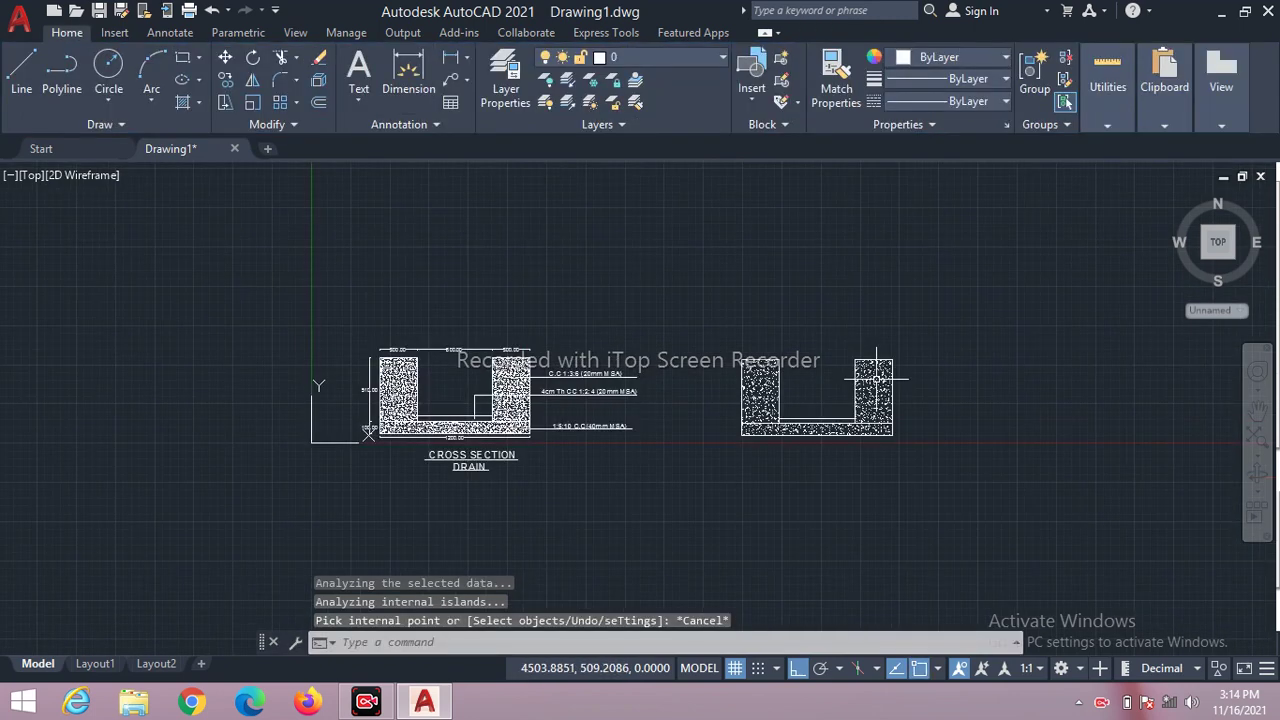
pyautogui.scroll(2, 420, 437)
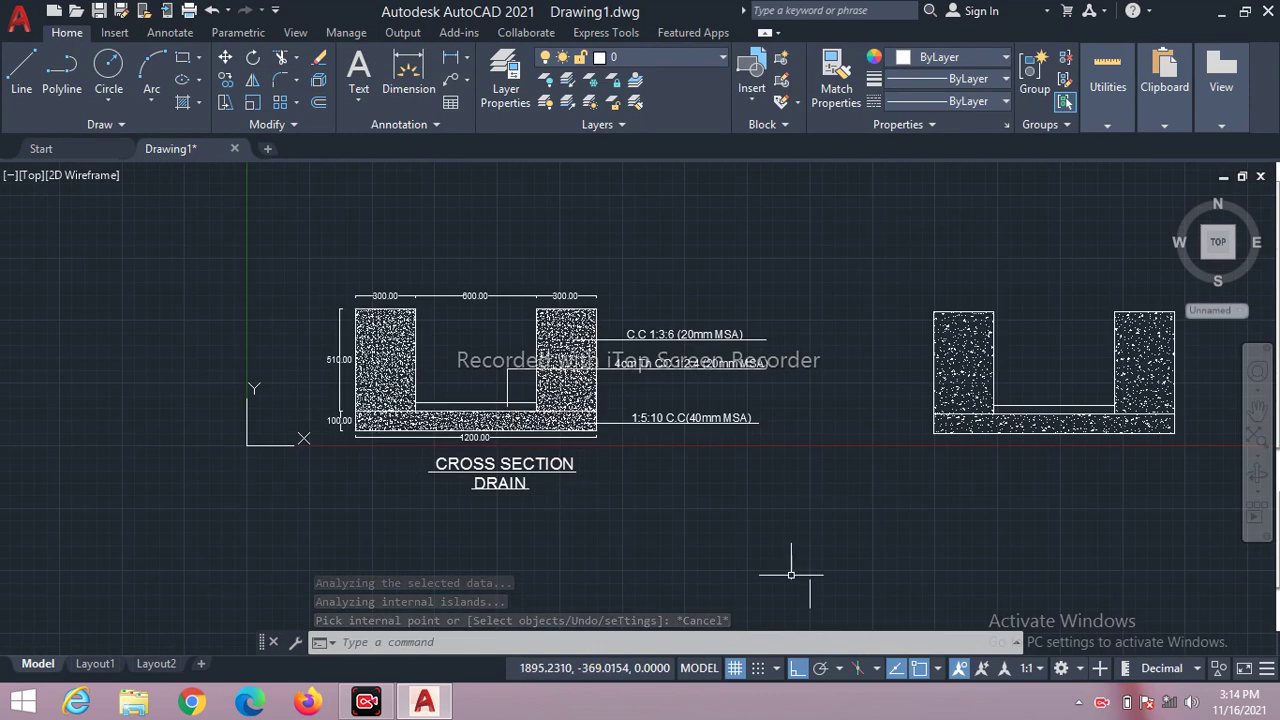
pyautogui.scroll(-2, 440, 460)
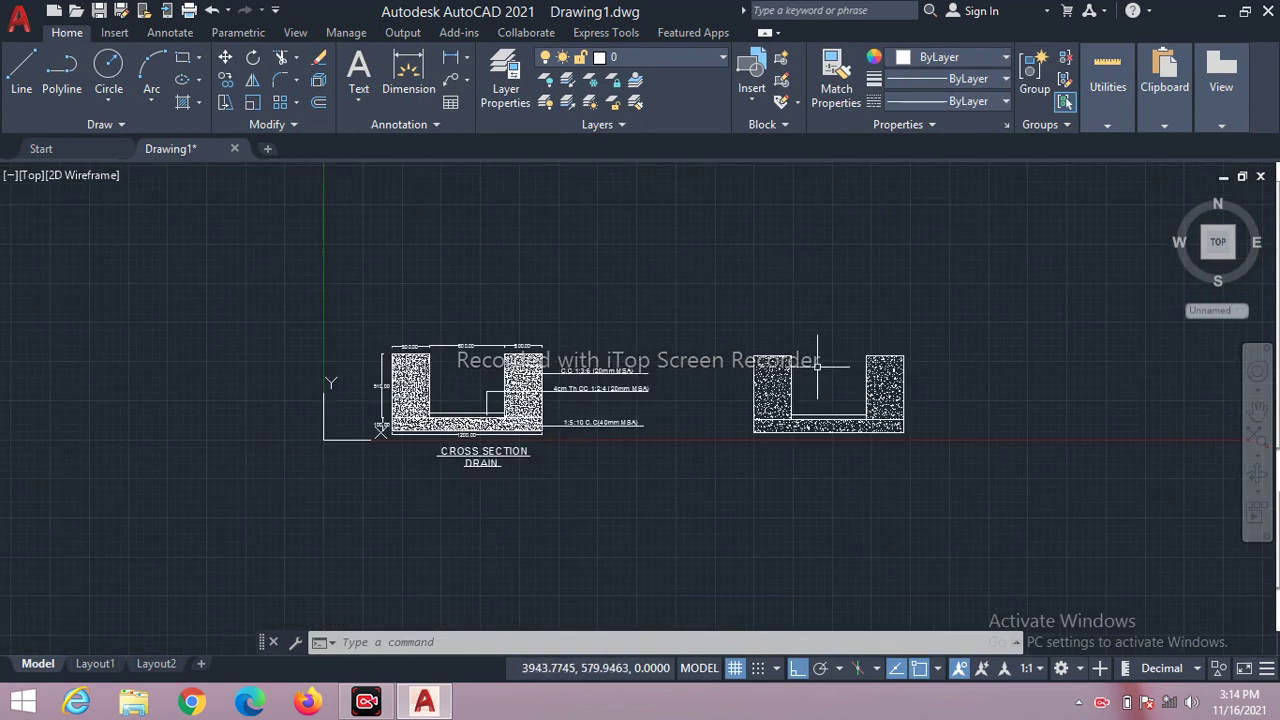
pyautogui.scroll(4, 804, 347)
pyautogui.scroll(-2, 702, 342)
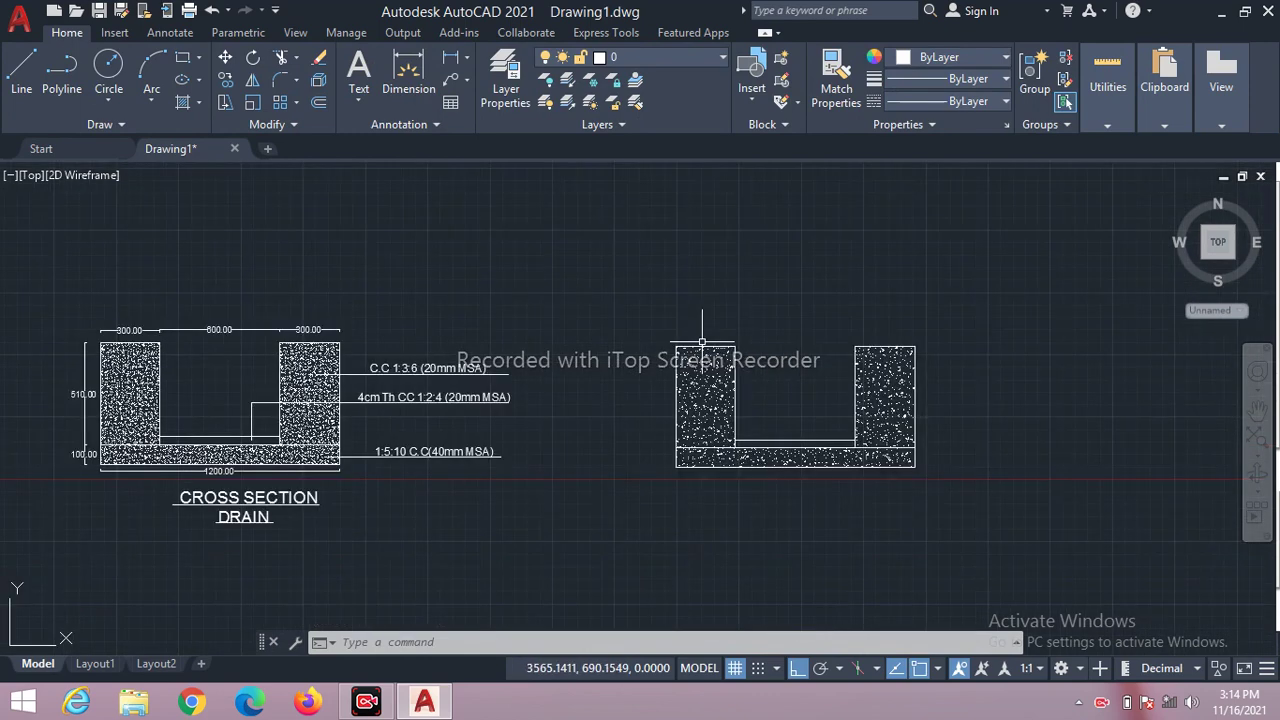
pyautogui.click(30, 77)
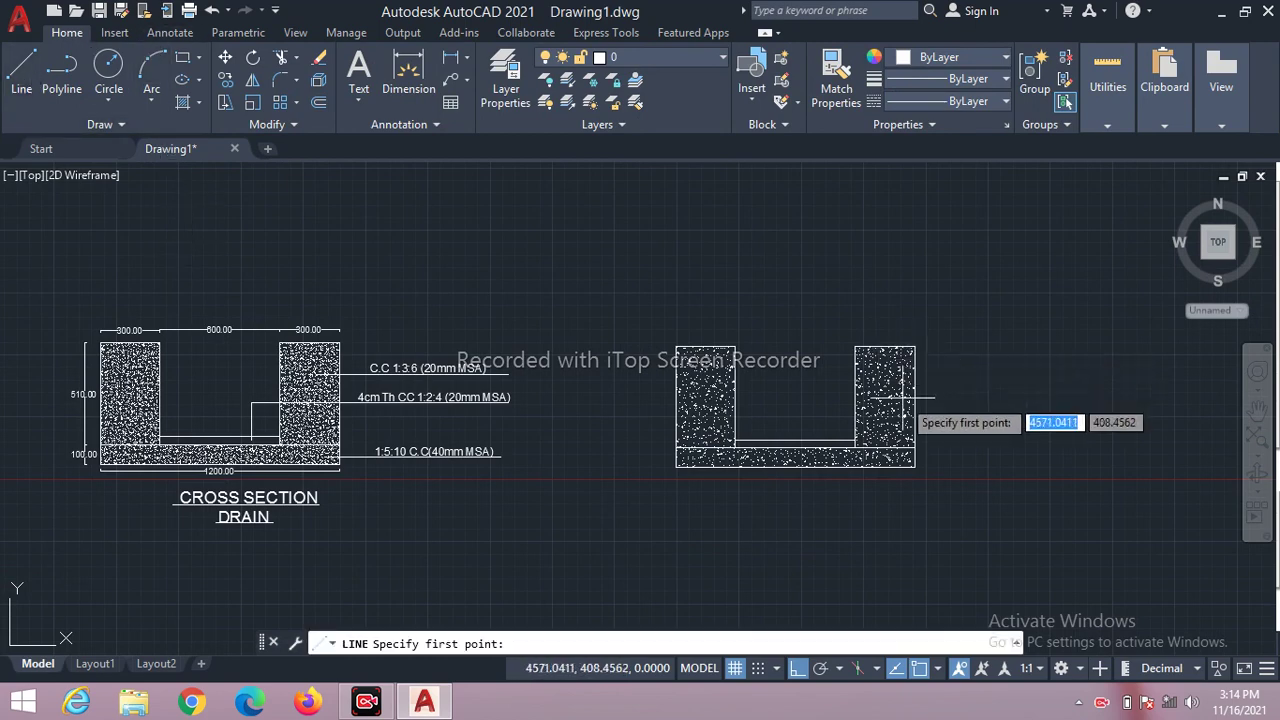
pyautogui.scroll(2, 903, 397)
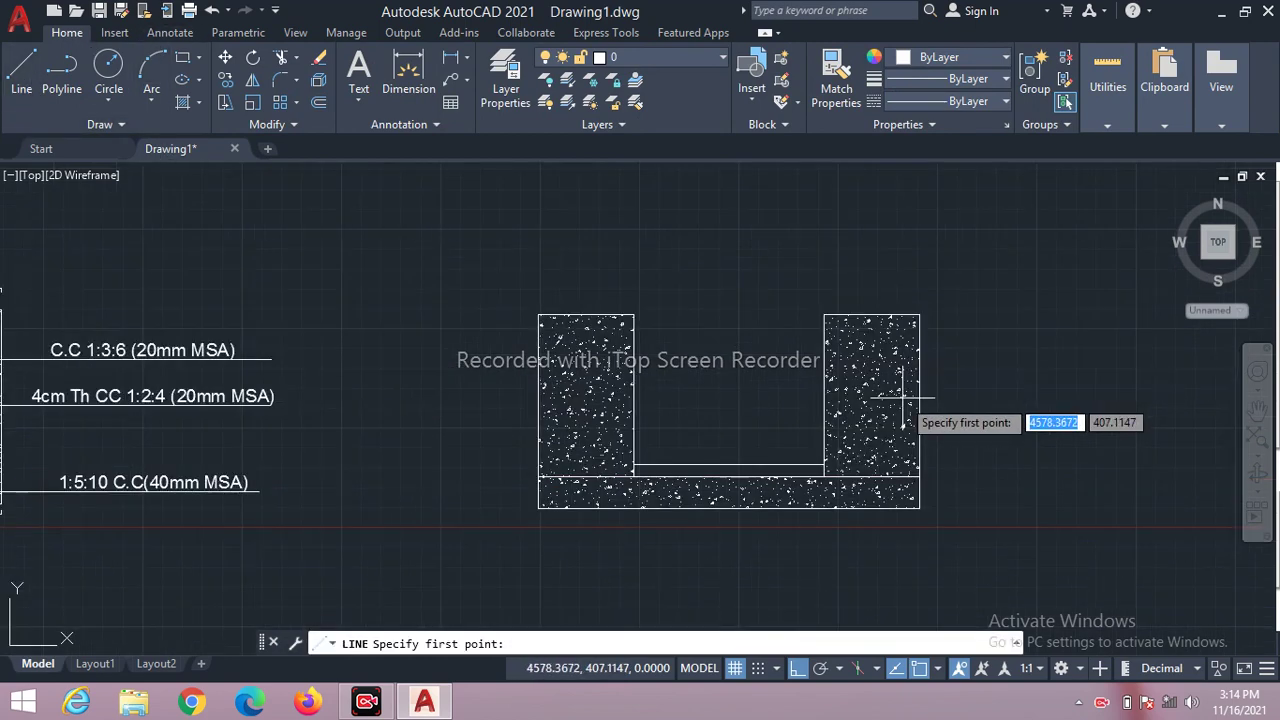
pyautogui.click(879, 363)
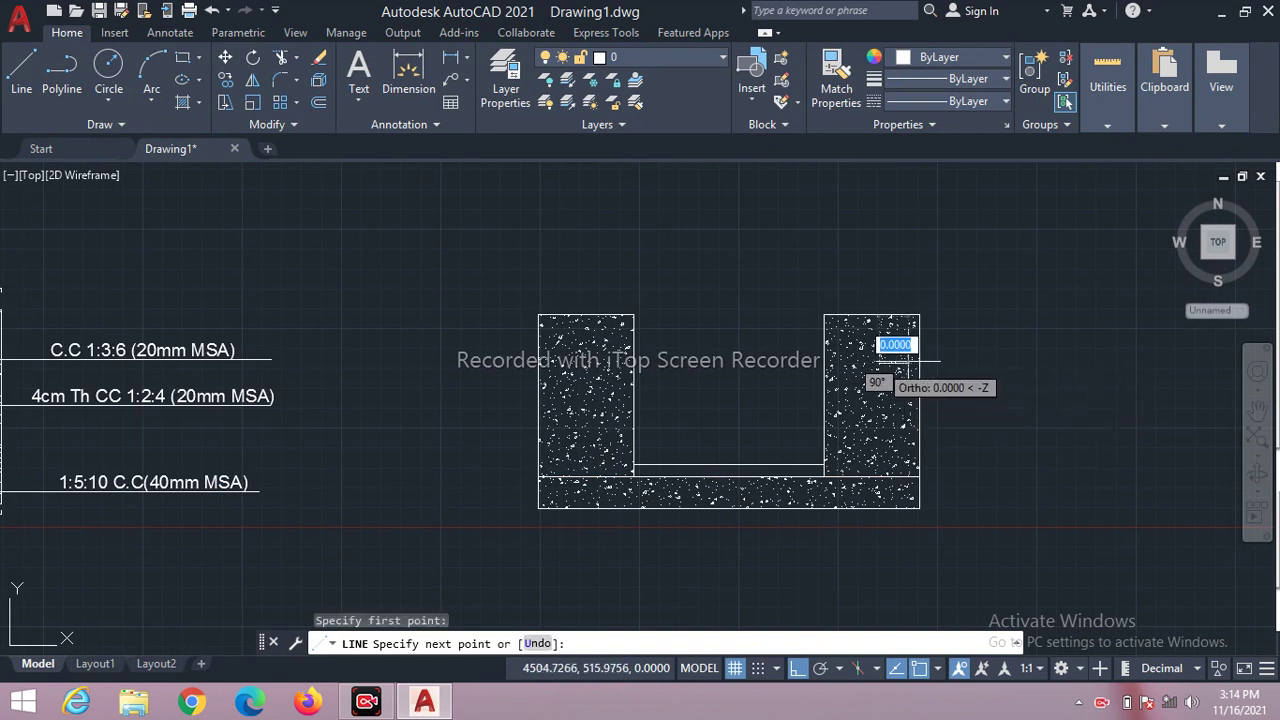
pyautogui.click(1238, 362)
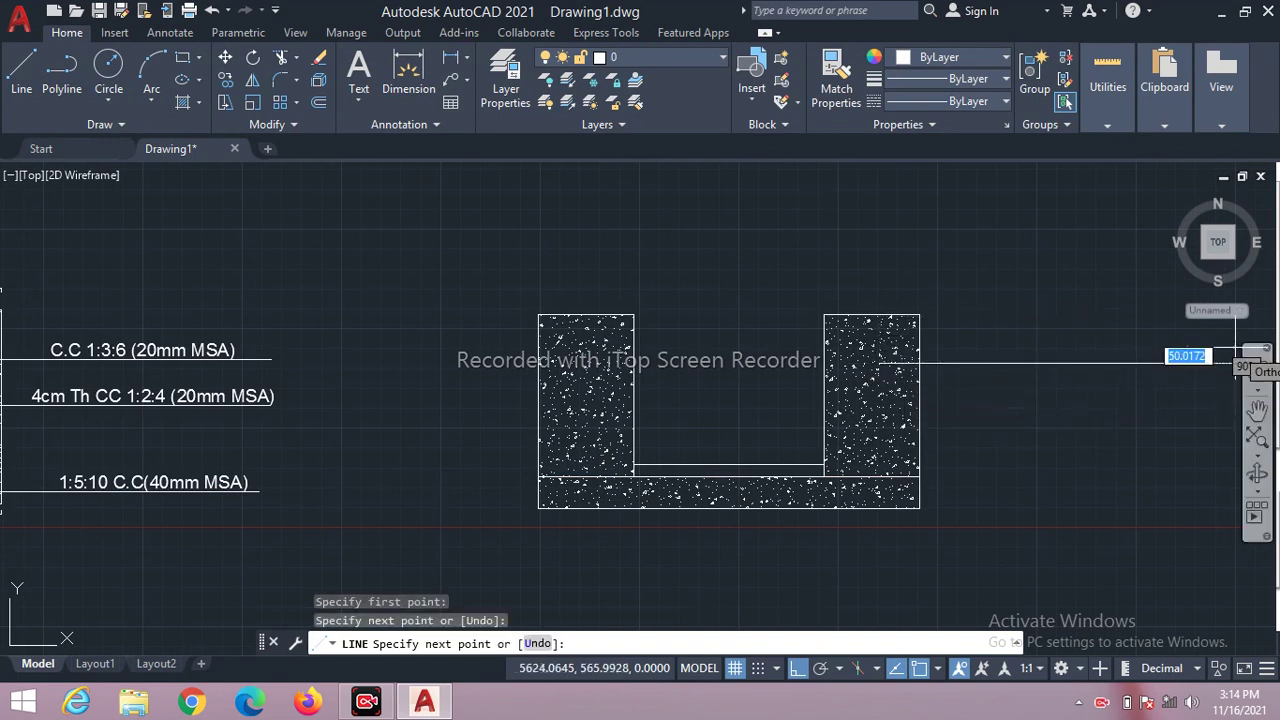
pyautogui.press('Escape')
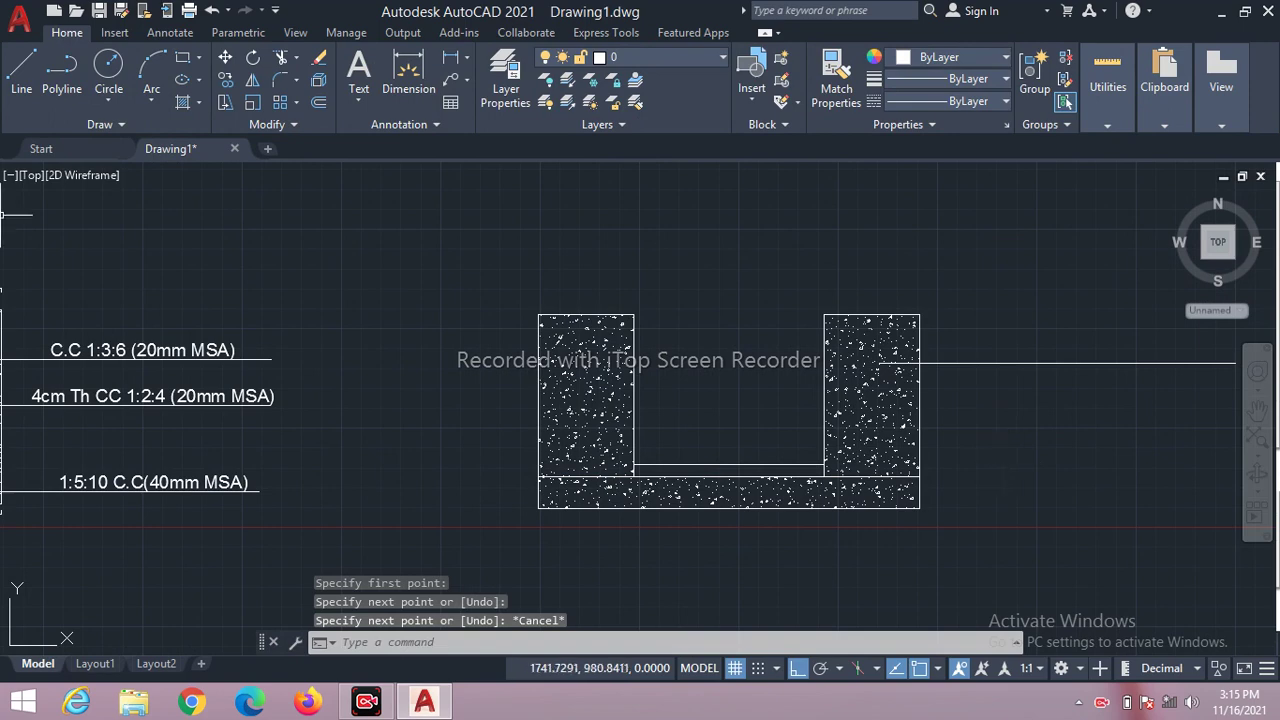
pyautogui.scroll(-4, 43, 243)
pyautogui.scroll(-2, 484, 337)
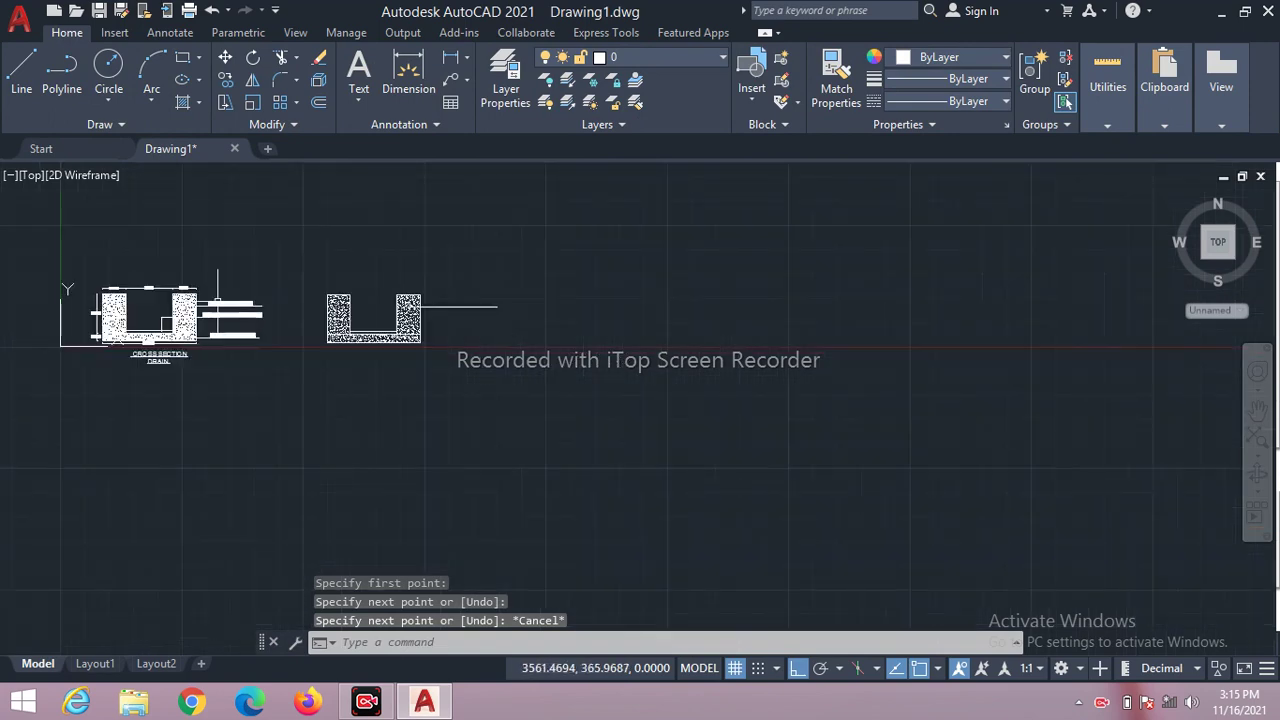
pyautogui.scroll(4, 140, 328)
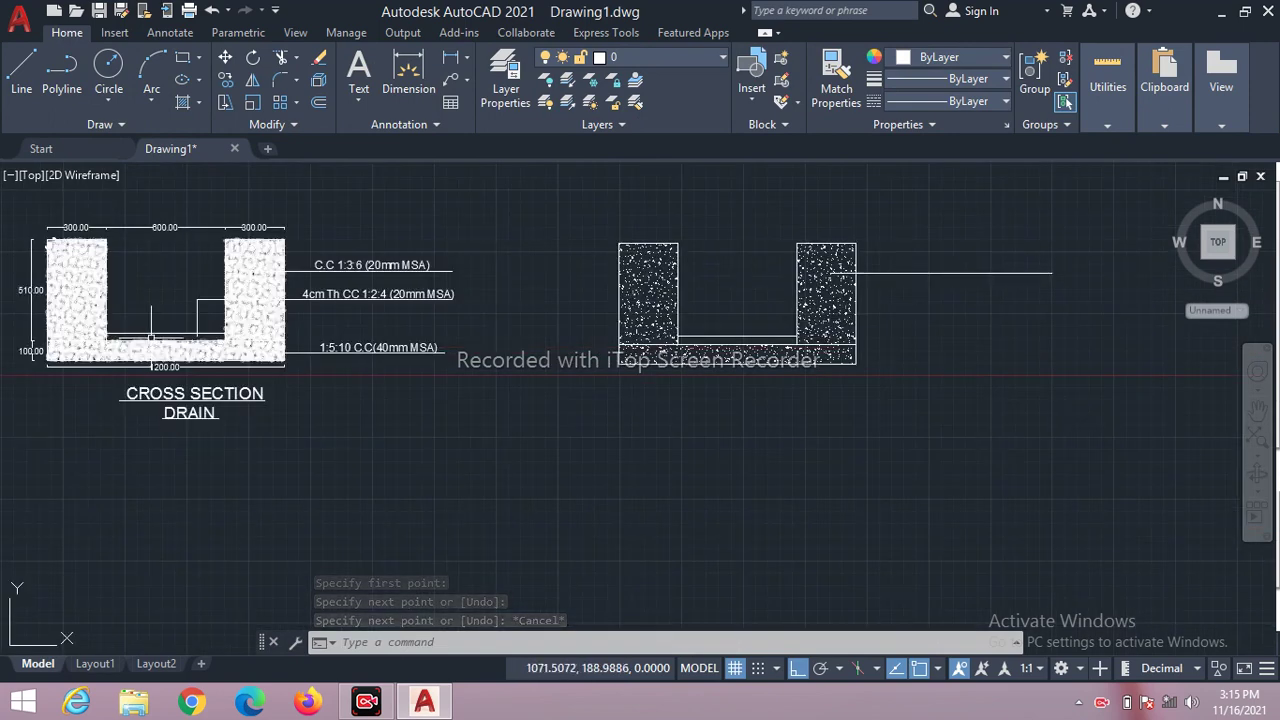
pyautogui.scroll(4, 772, 343)
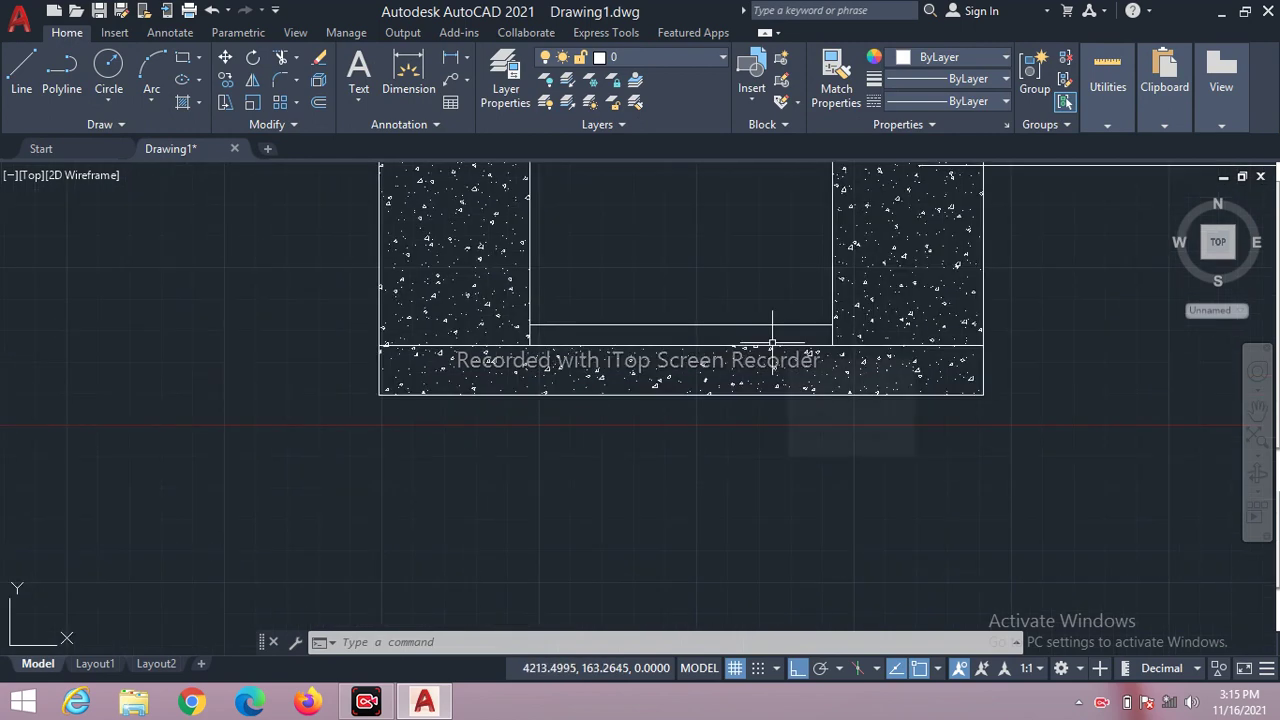
# Draw a bent leader rising from the channel floor, then running right past the wall.
pyautogui.write('l')
pyautogui.press('Return')
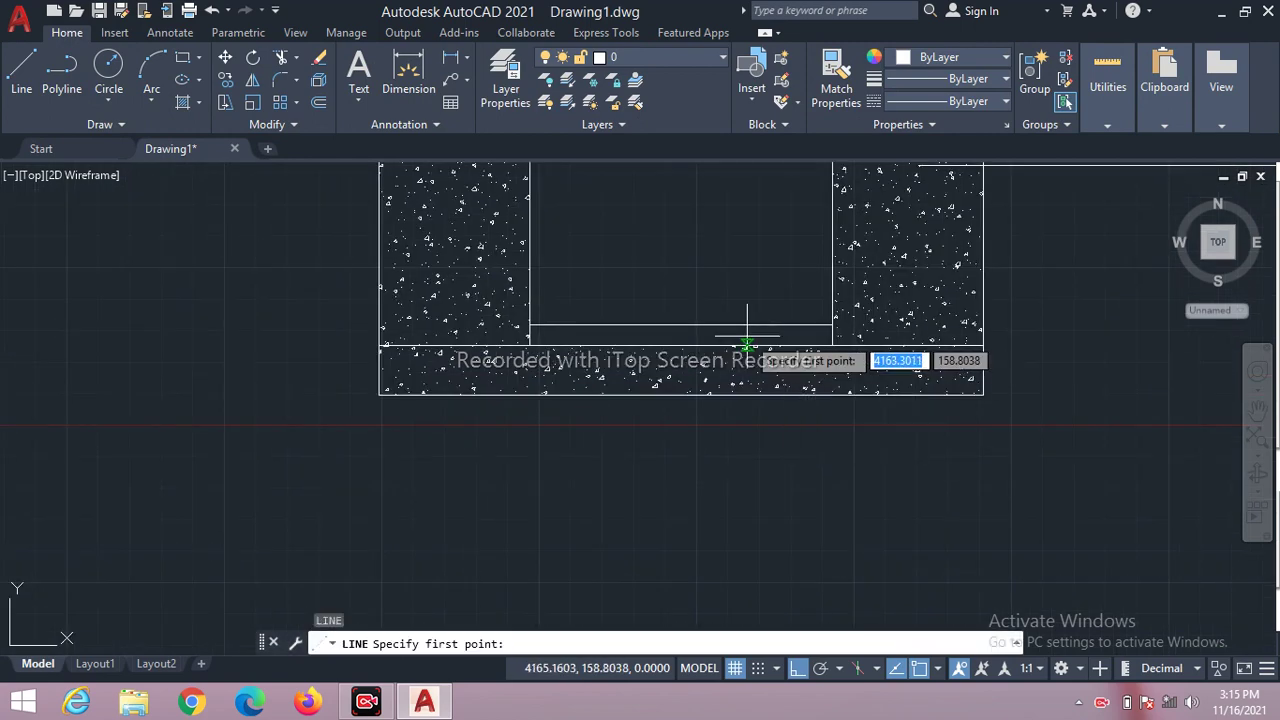
pyautogui.scroll(-2, 375, 380)
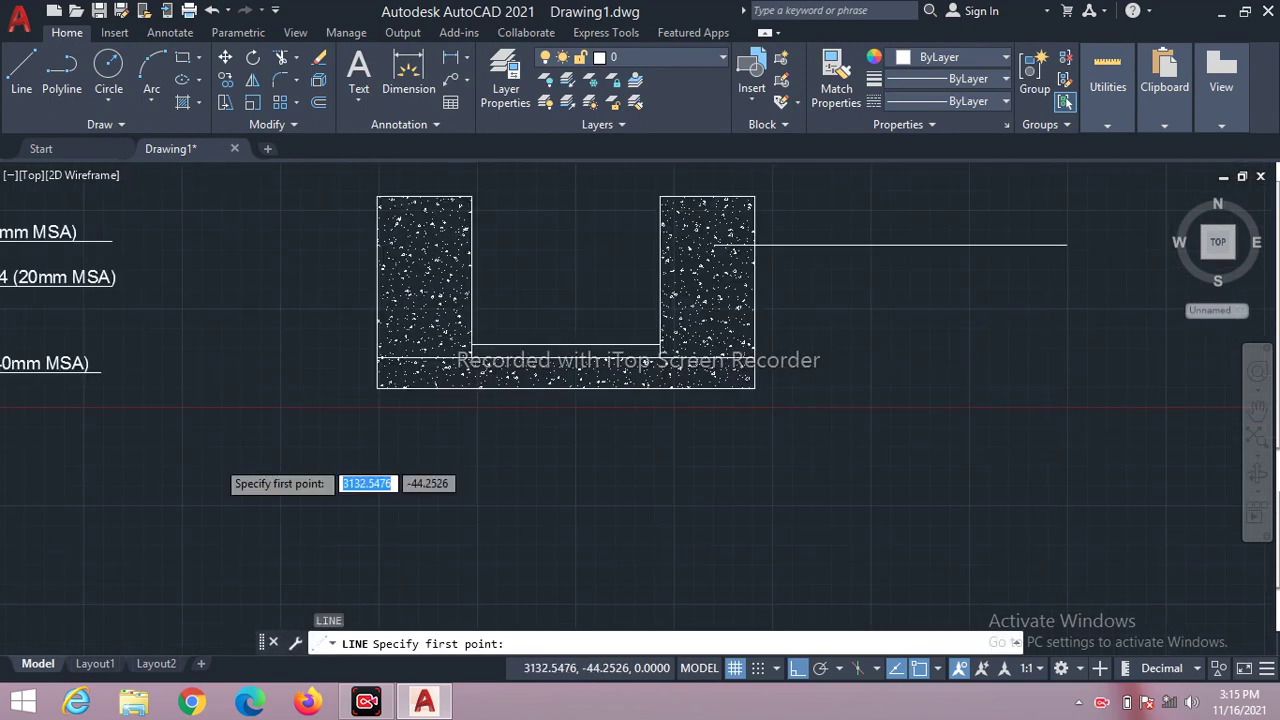
pyautogui.scroll(-4, 214, 461)
pyautogui.scroll(4, 284, 450)
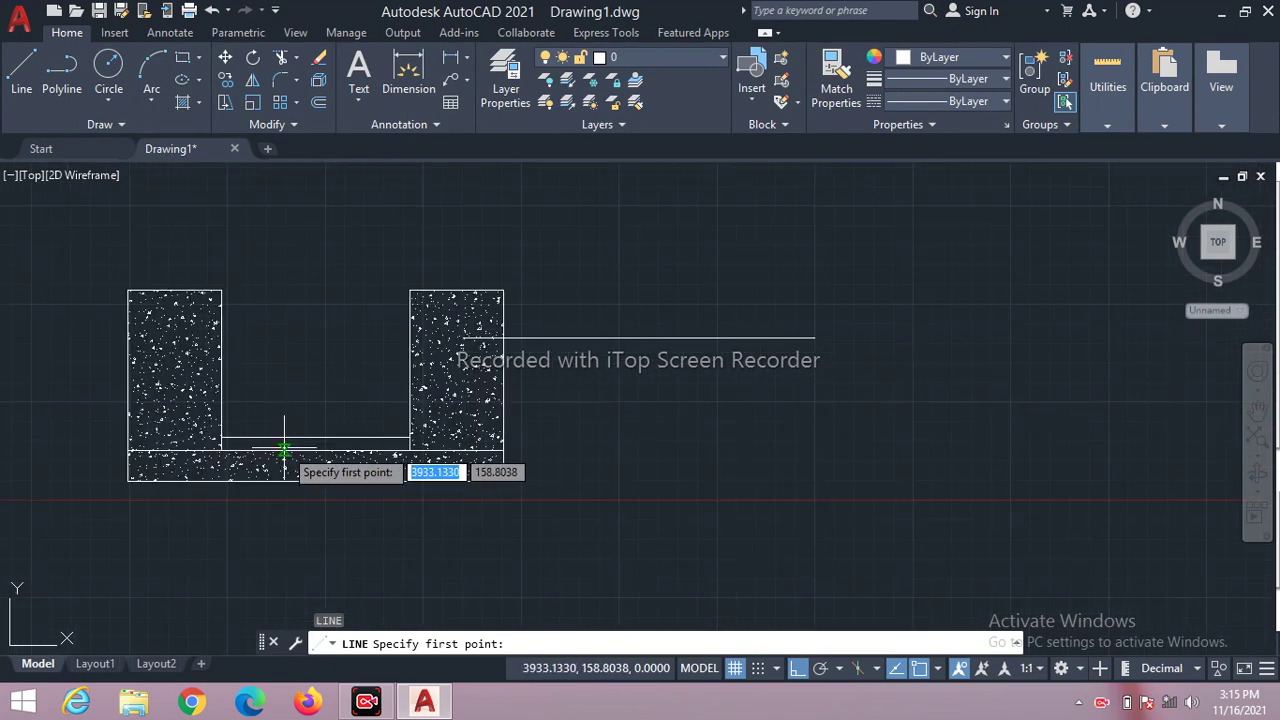
pyautogui.scroll(2, 284, 450)
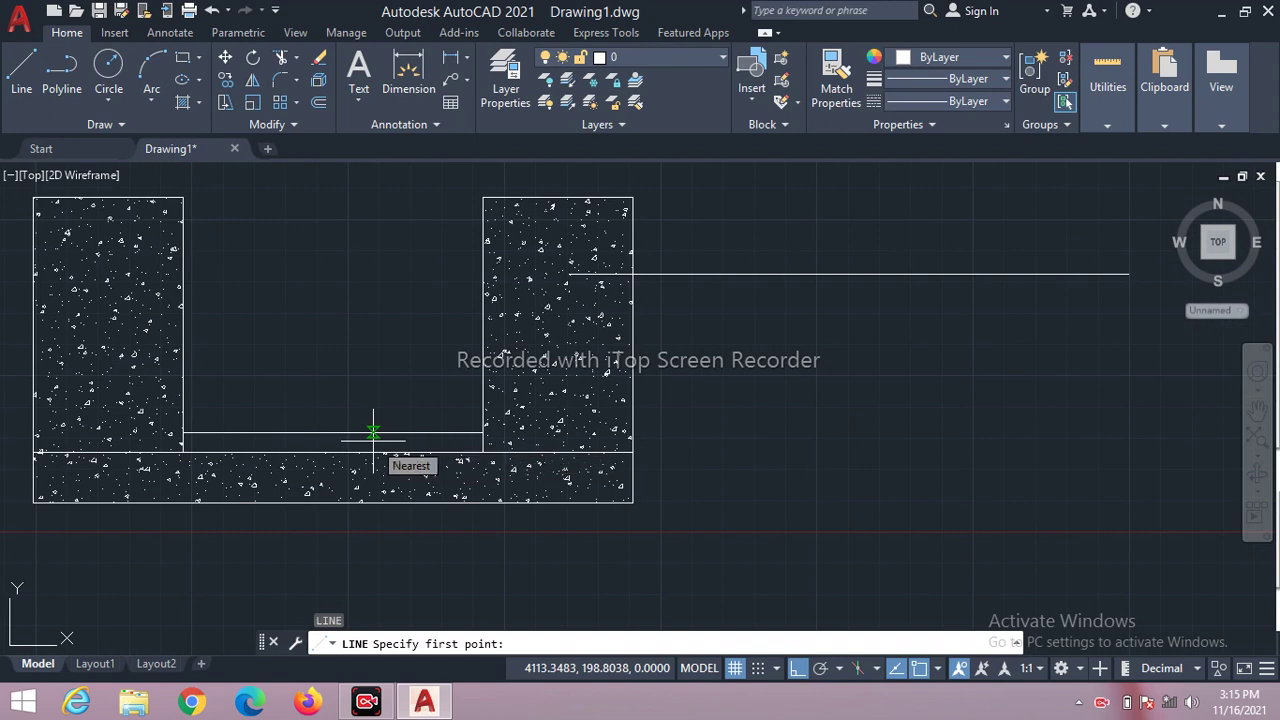
pyautogui.click(373, 432)
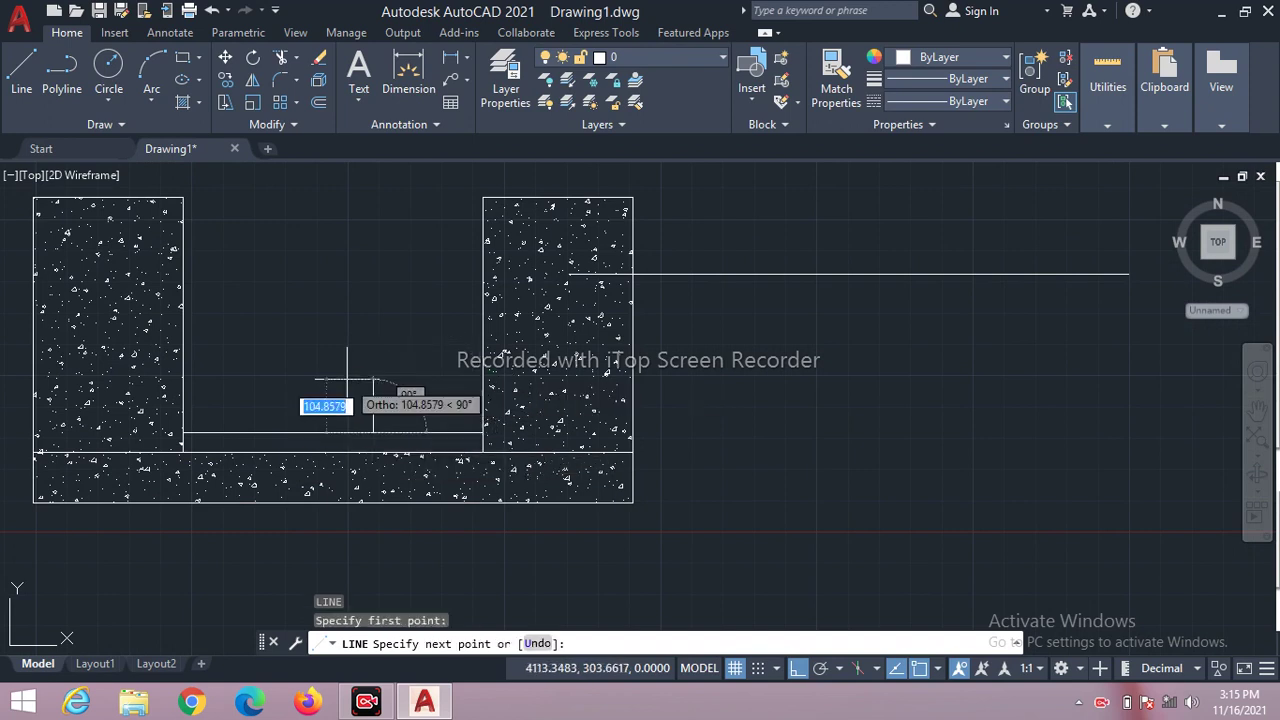
pyautogui.click(373, 356)
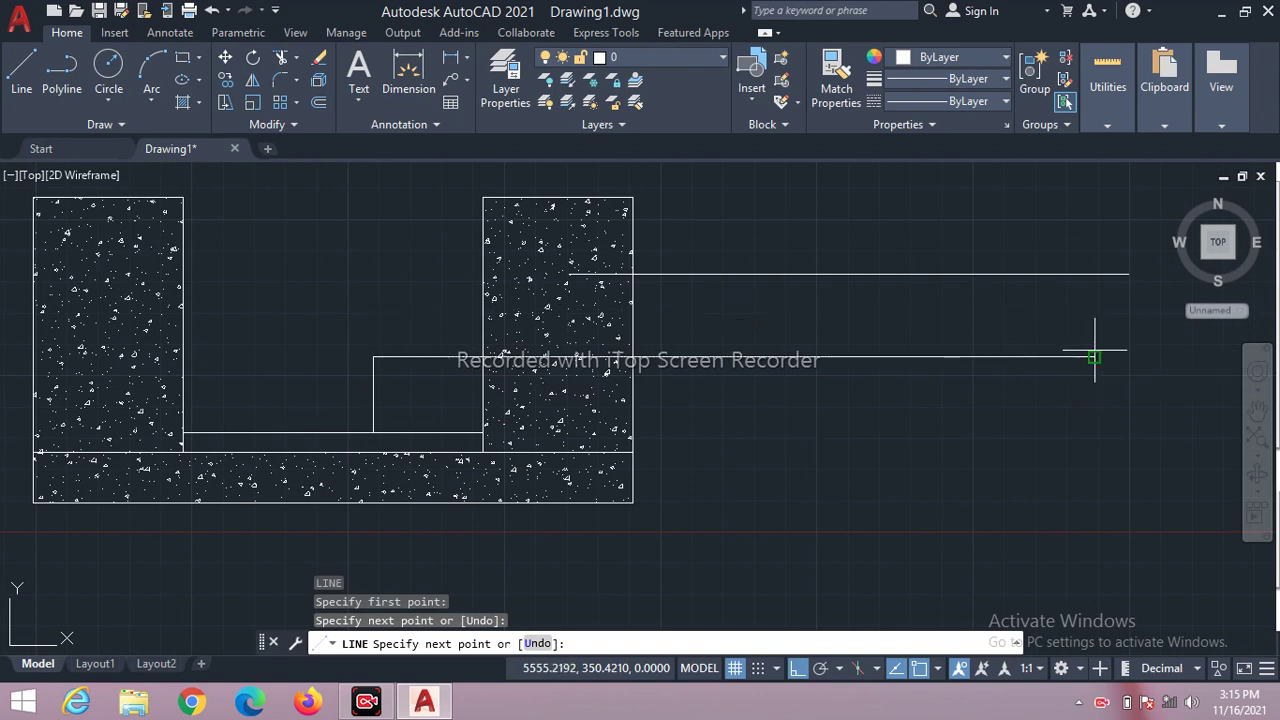
pyautogui.click(1094, 356)
pyautogui.press('Escape')
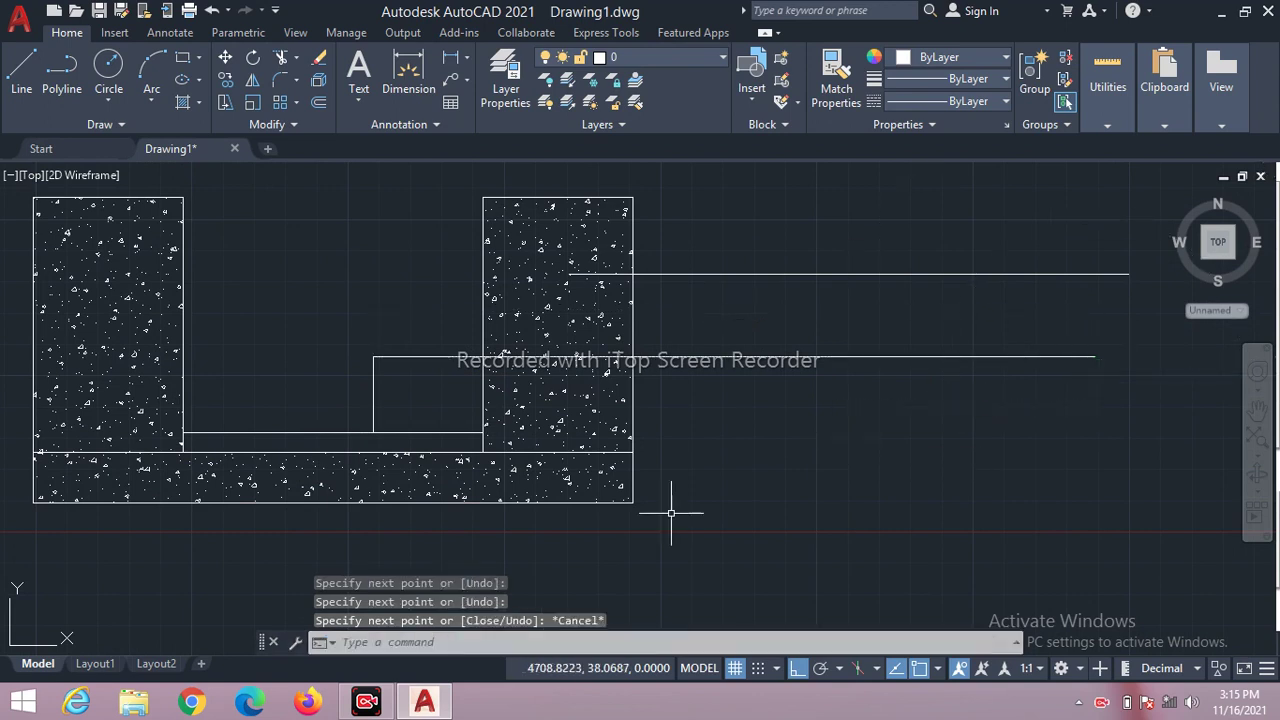
# Draw a horizontal leader from inside the base slab out to the right.
pyautogui.write('l')
pyautogui.press('Return')
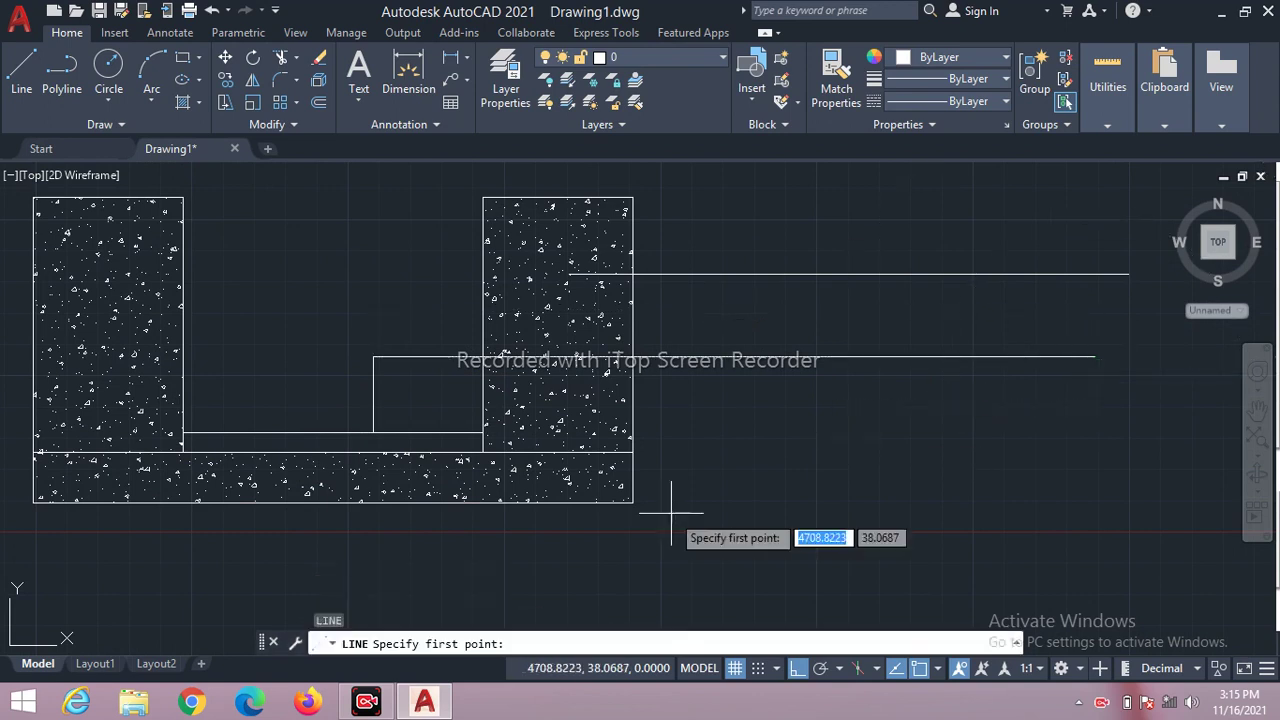
pyautogui.click(581, 479)
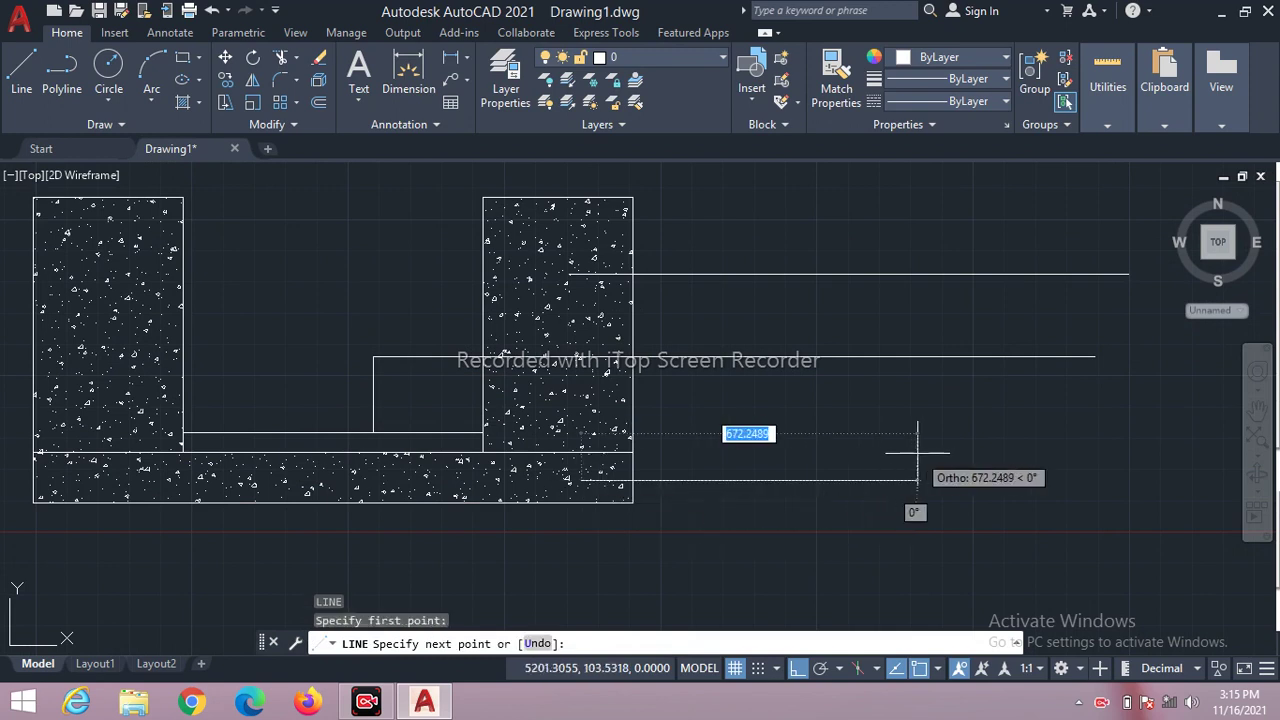
pyautogui.click(1064, 479)
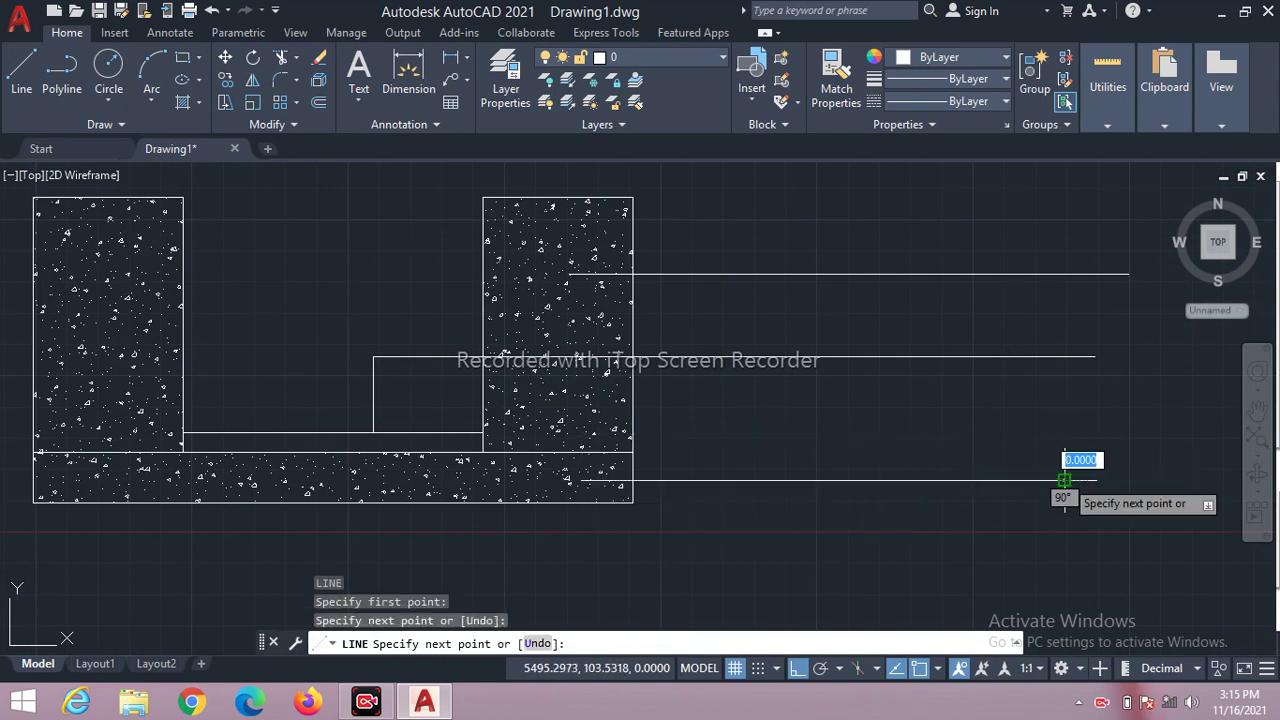
pyautogui.press('Escape')
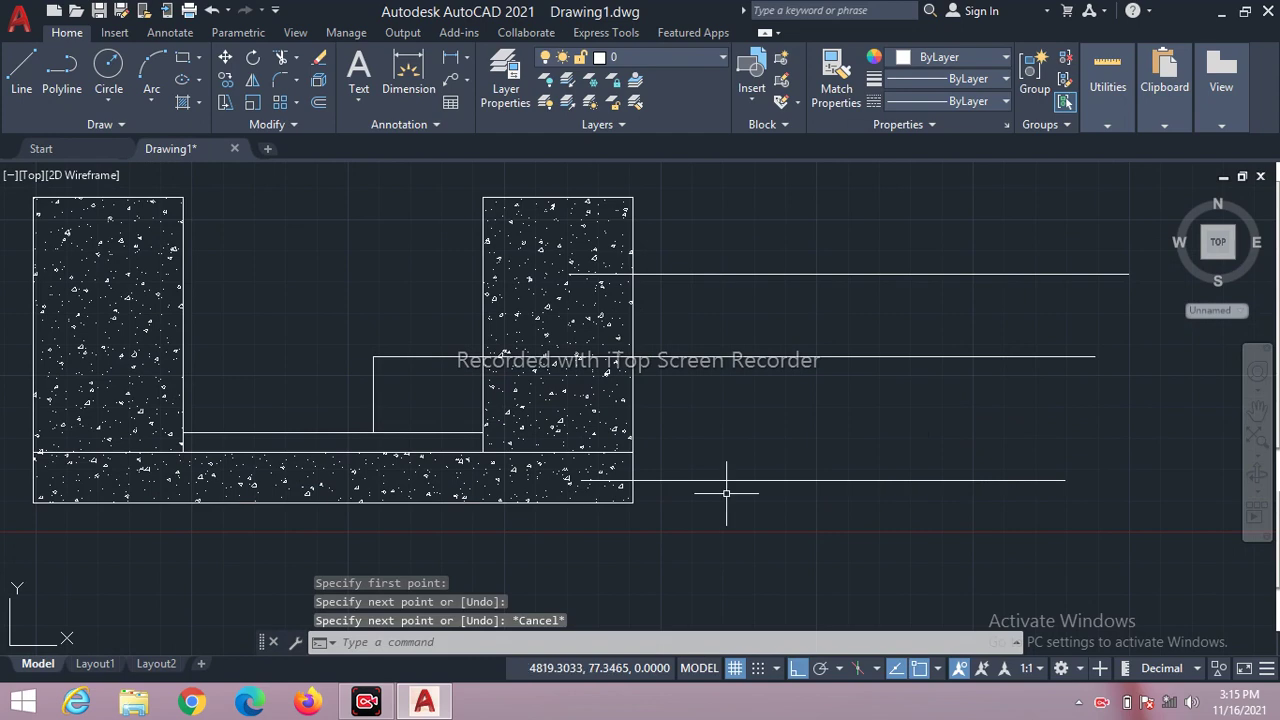
pyautogui.scroll(-4, 1006, 398)
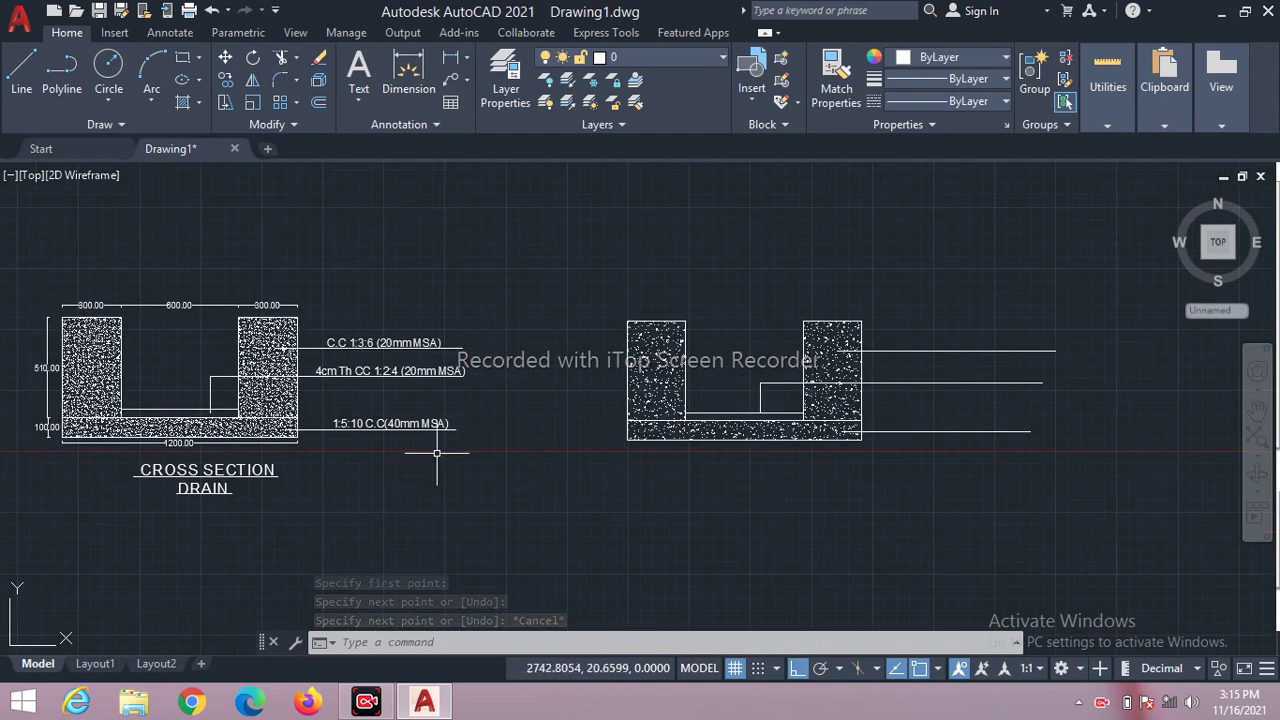
pyautogui.scroll(4, 186, 488)
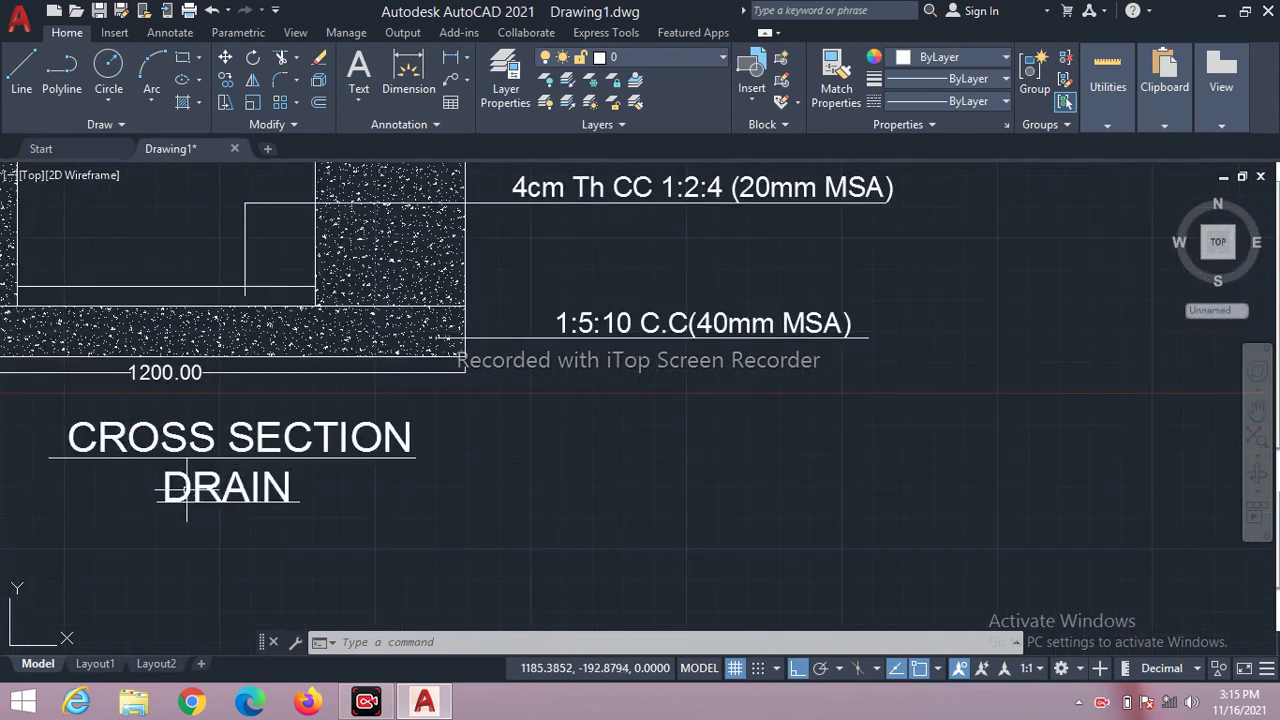
pyautogui.scroll(-2, 186, 488)
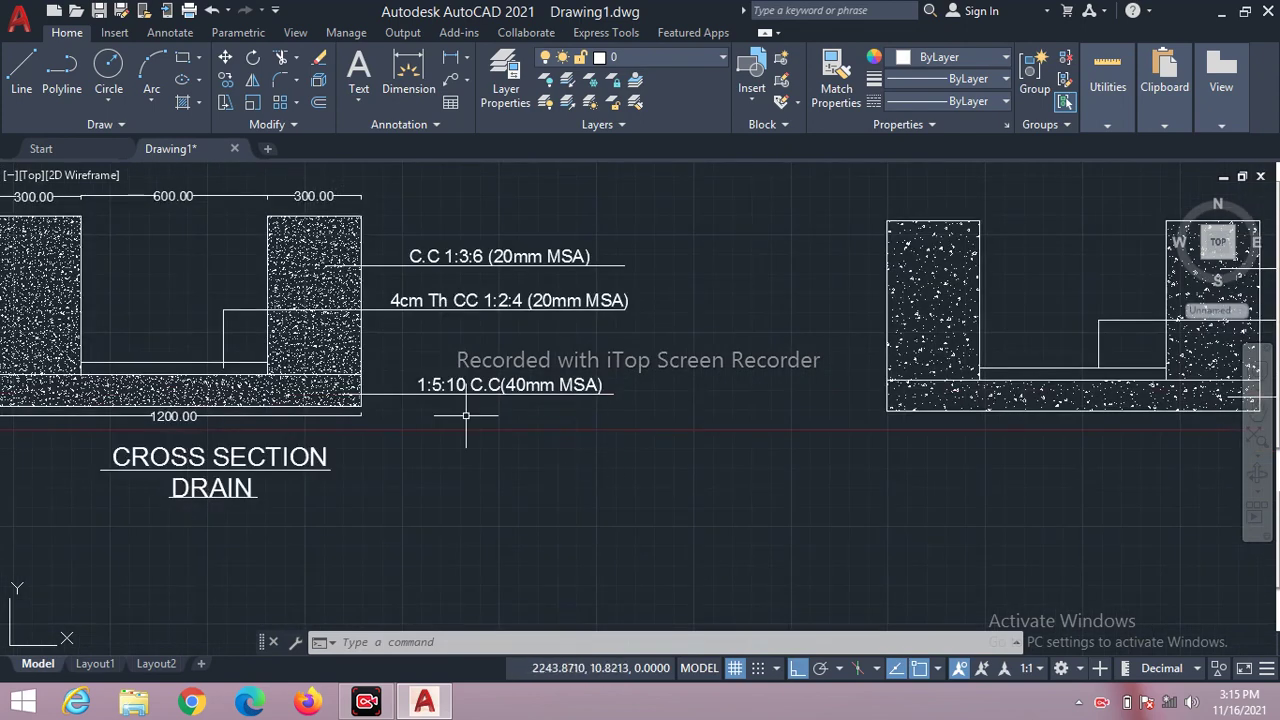
pyautogui.scroll(-4, 395, 460)
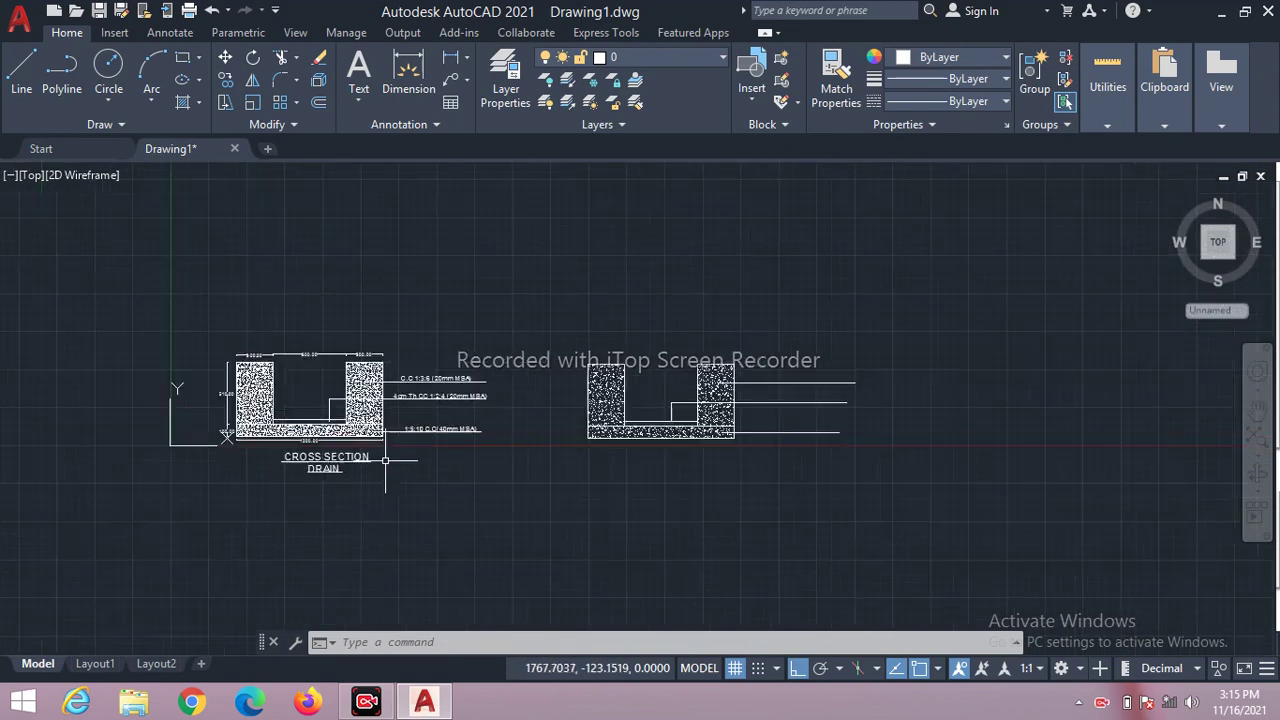
pyautogui.write('l')
pyautogui.press('Return')
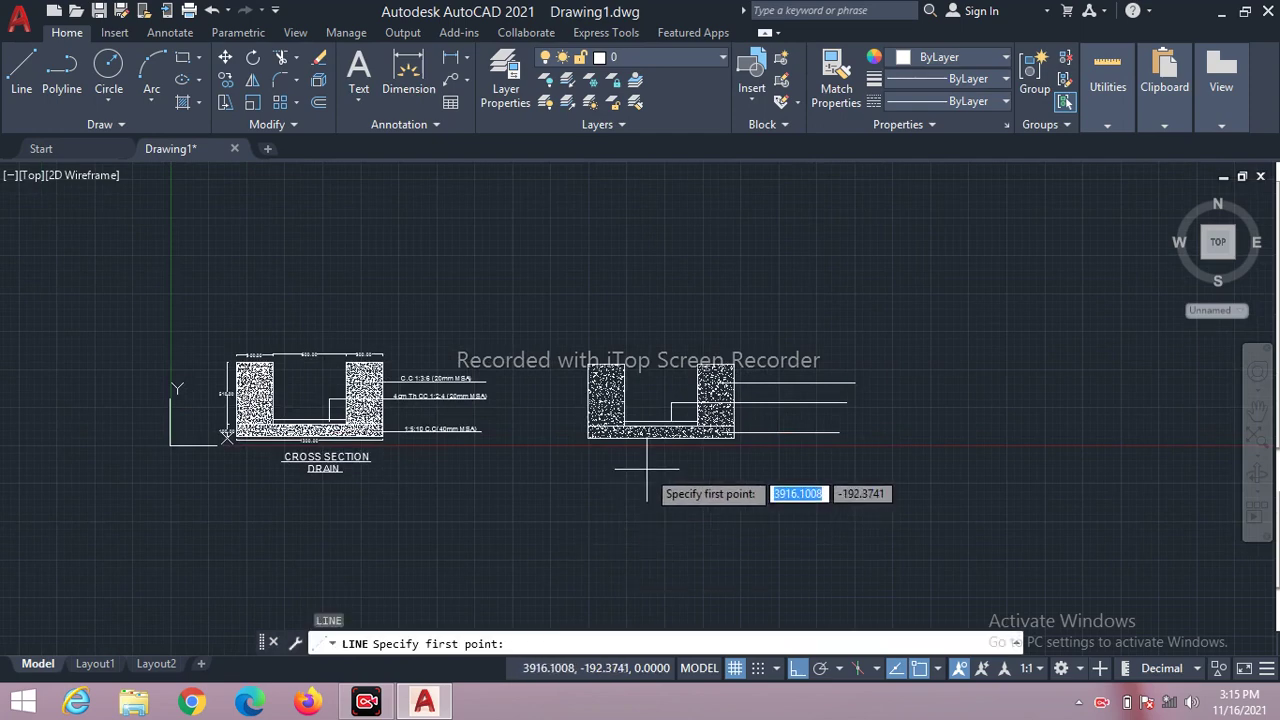
pyautogui.press('Escape')
pyautogui.write('MT')
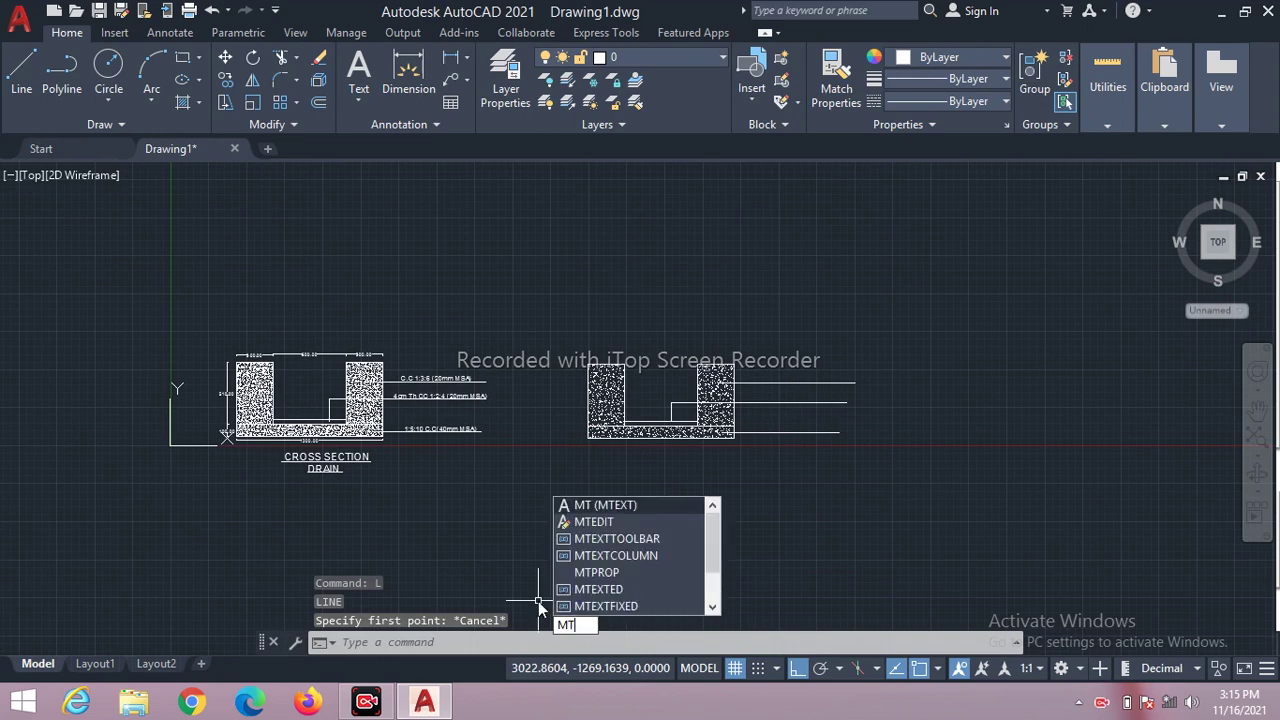
# Place a left-justified multiline text note with text height 30 near the top leader.
pyautogui.press('Return')
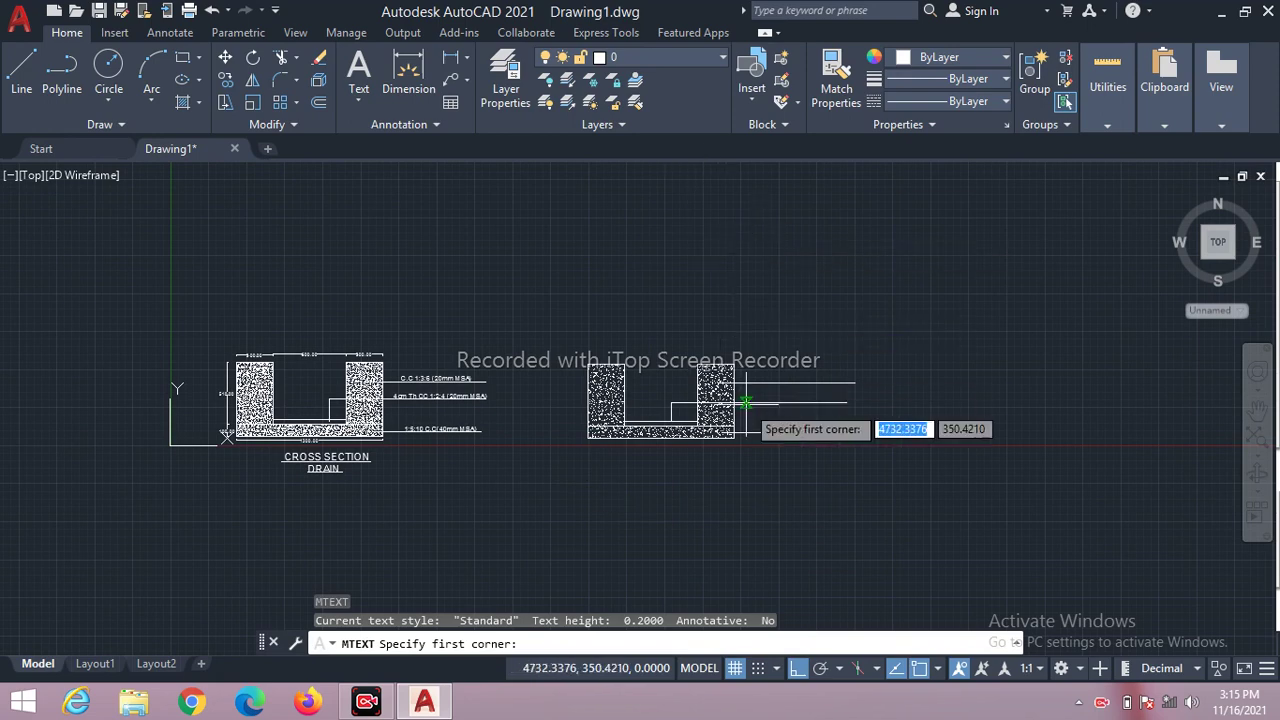
pyautogui.click(740, 328)
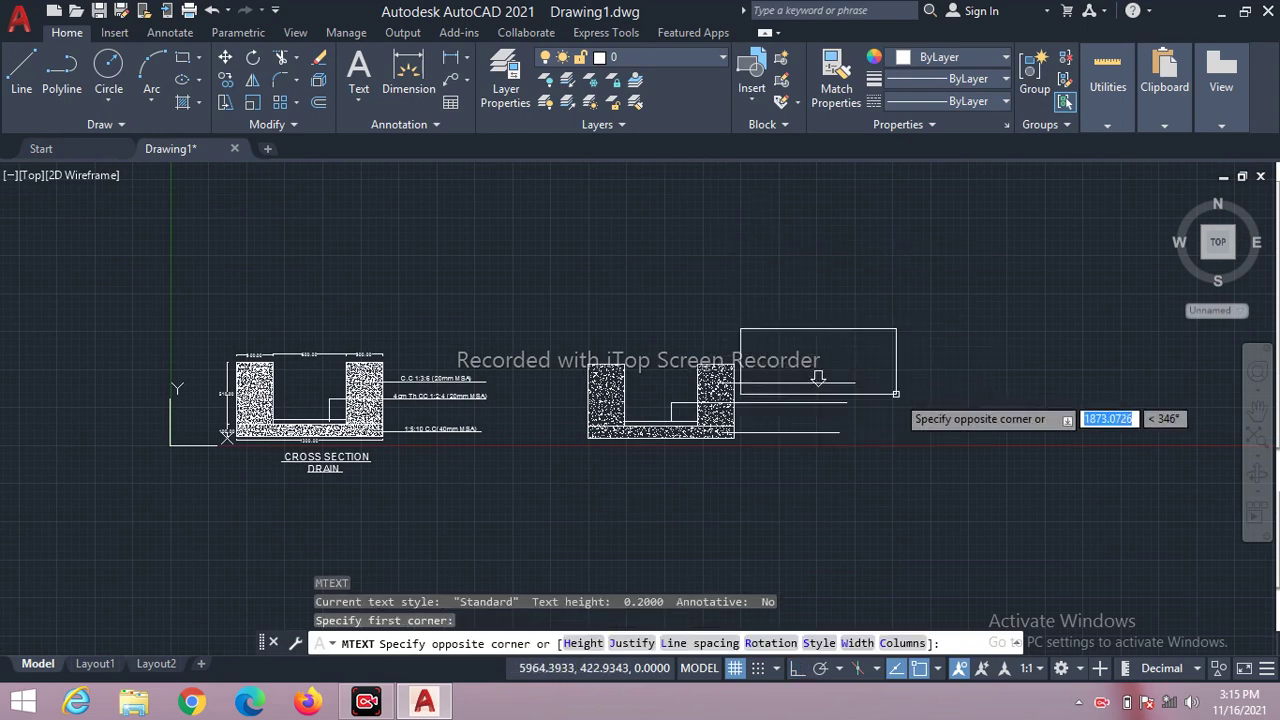
pyautogui.click(896, 393)
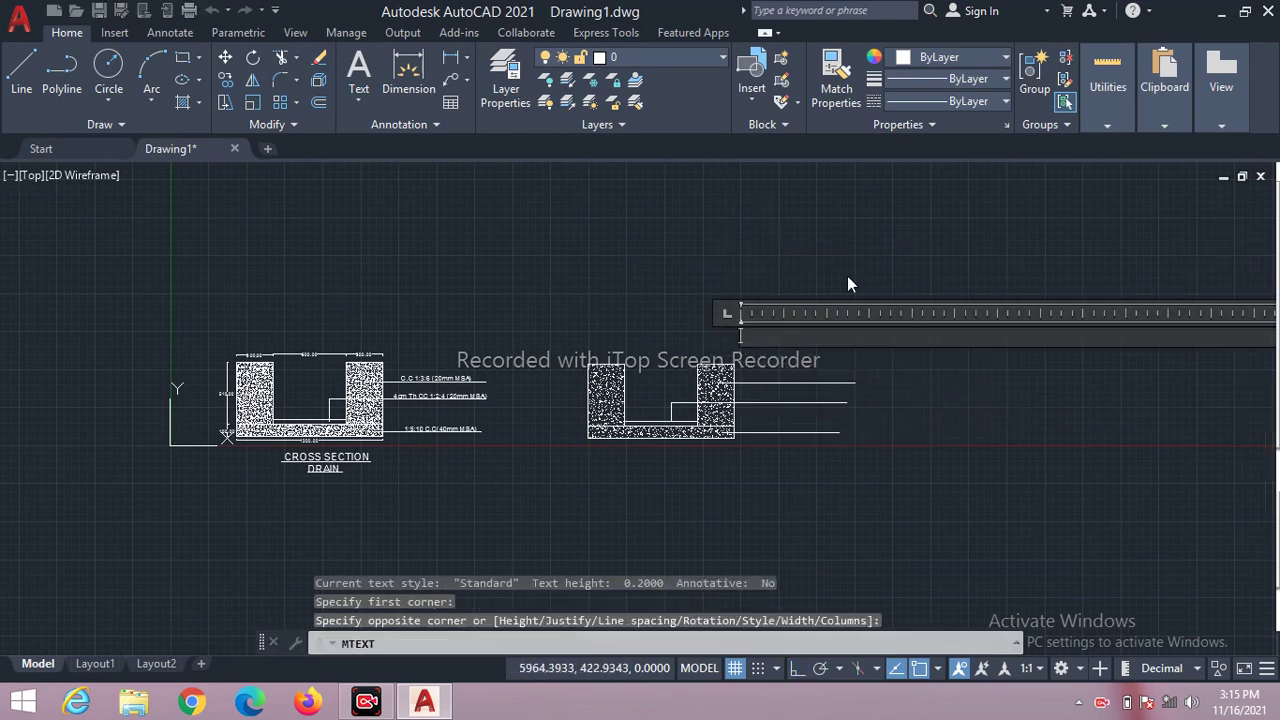
pyautogui.click(699, 103)
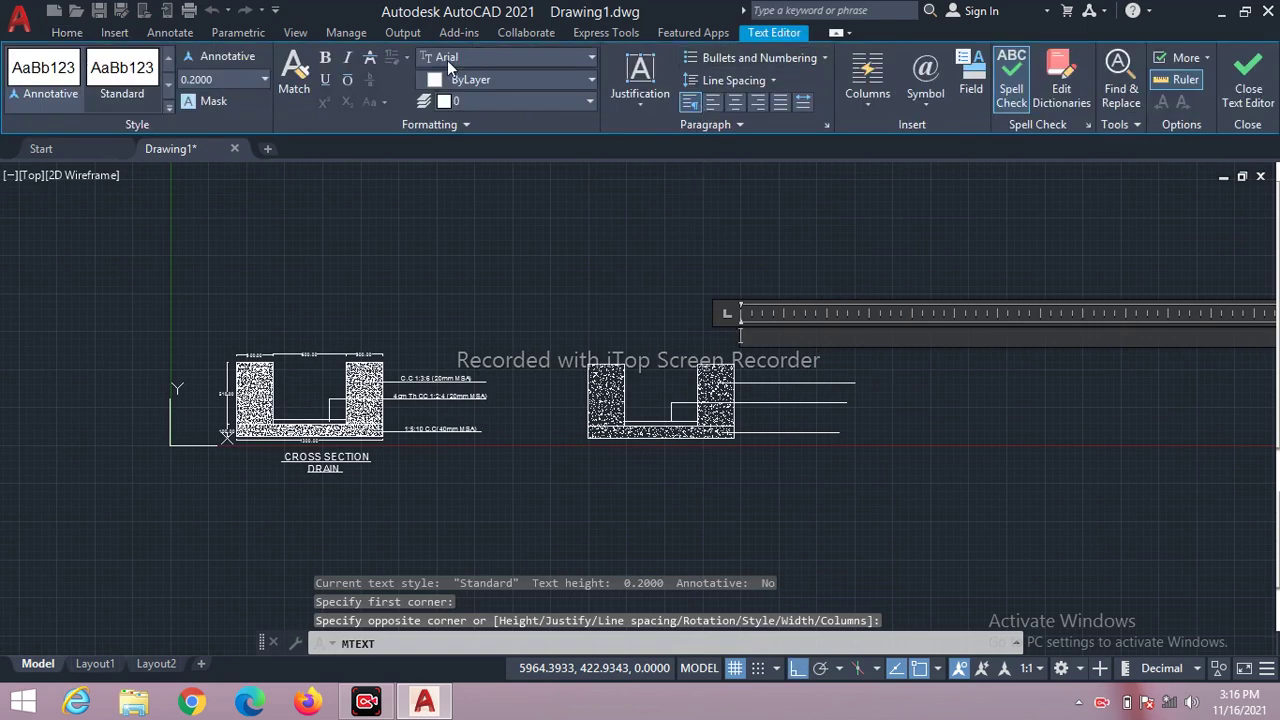
pyautogui.click(210, 78)
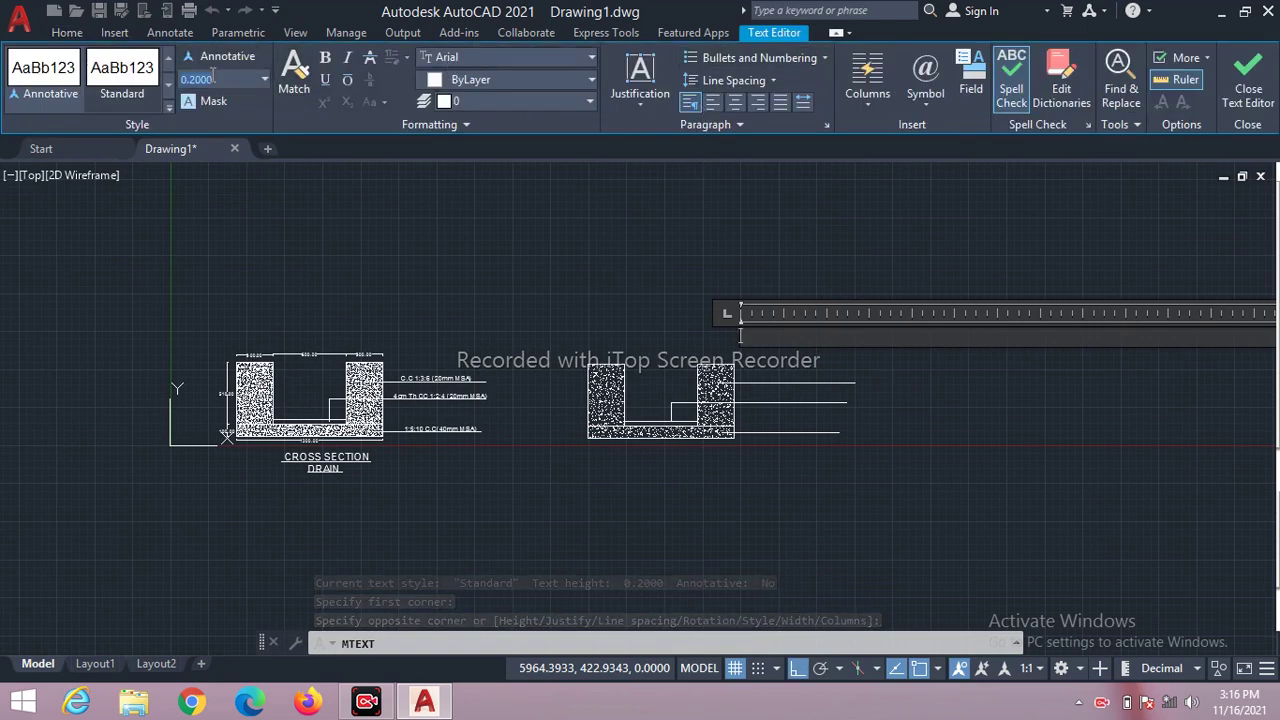
pyautogui.press('BackSpace')
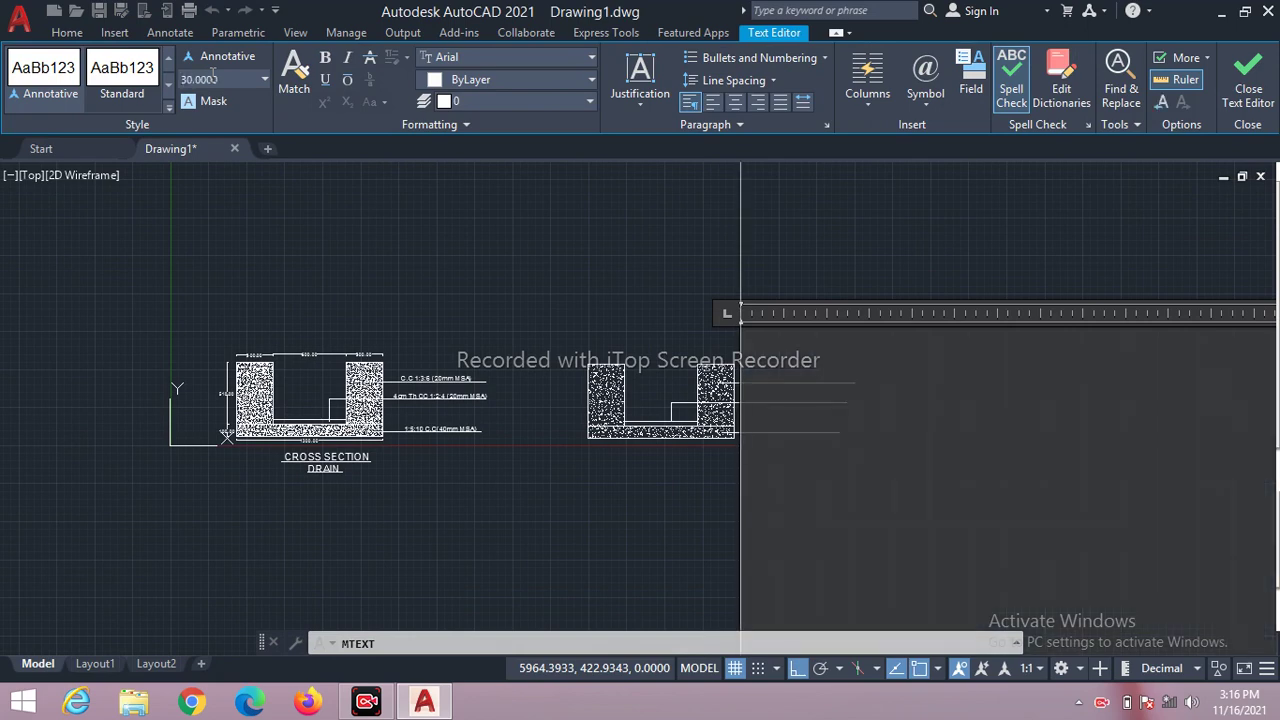
pyautogui.press('Return')
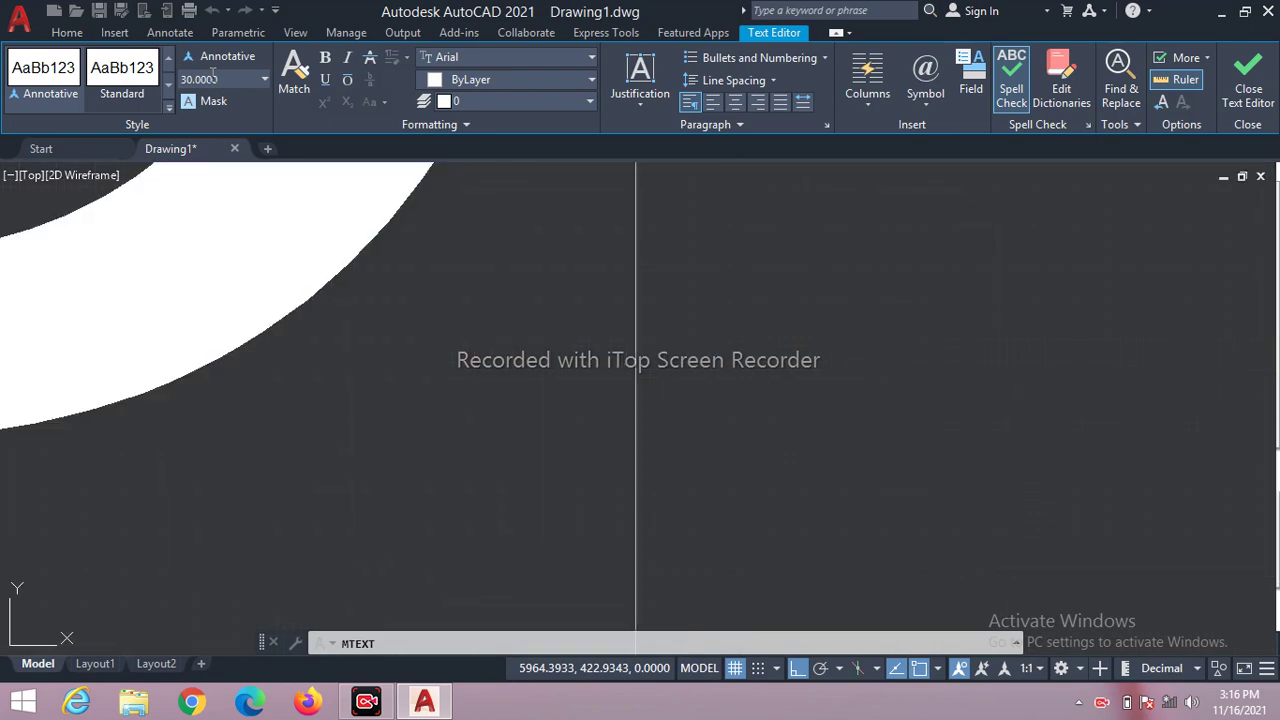
pyautogui.click(1256, 66)
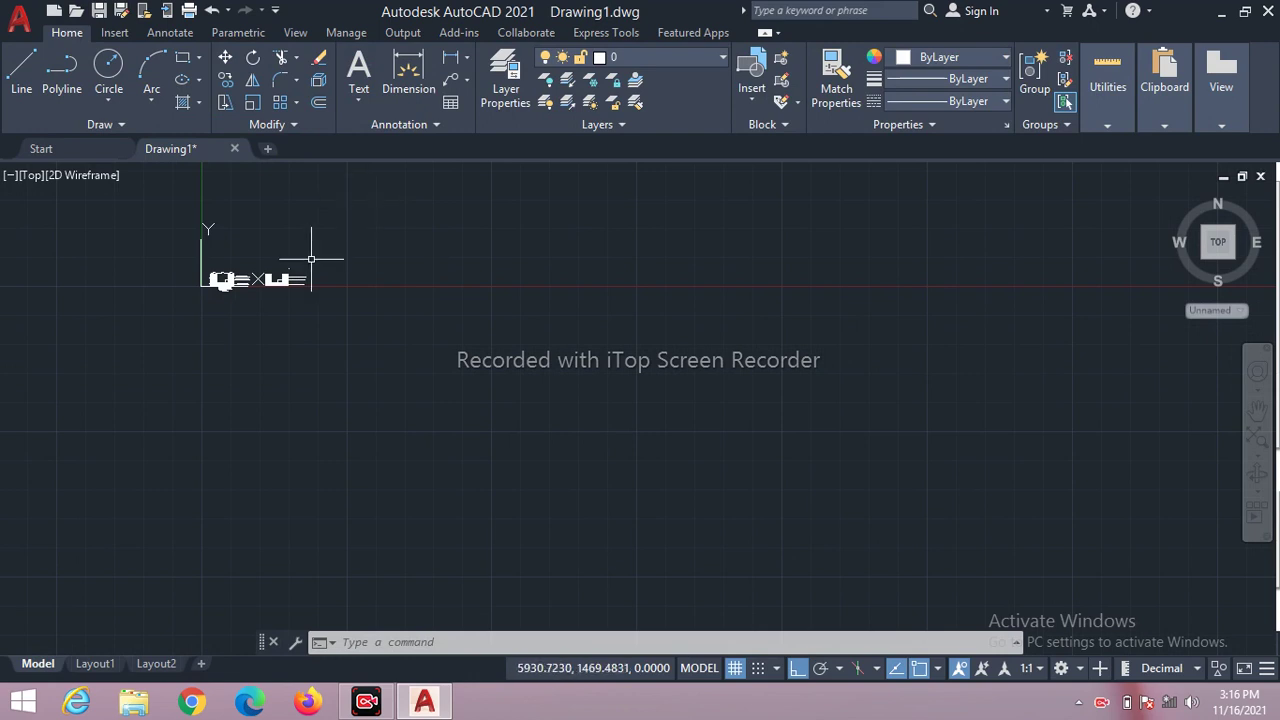
# Turn ortho mode off.
pyautogui.scroll(2, 291, 267)
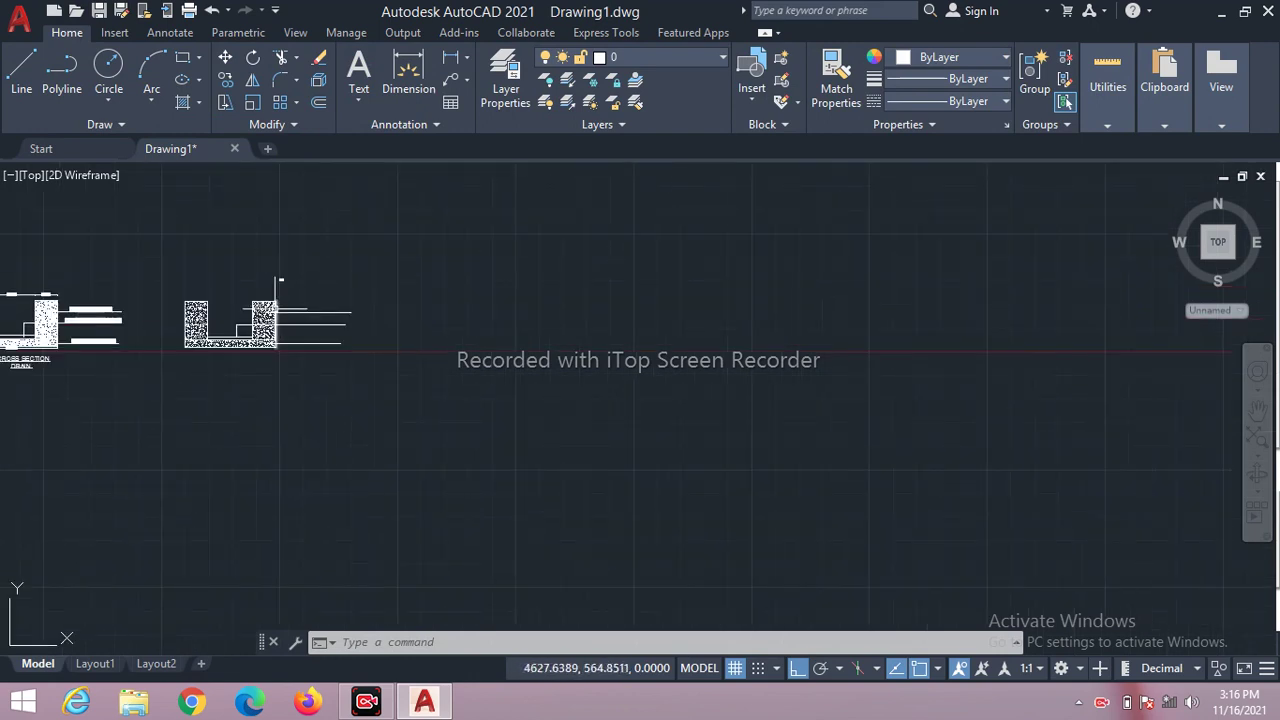
pyautogui.scroll(2, 242, 295)
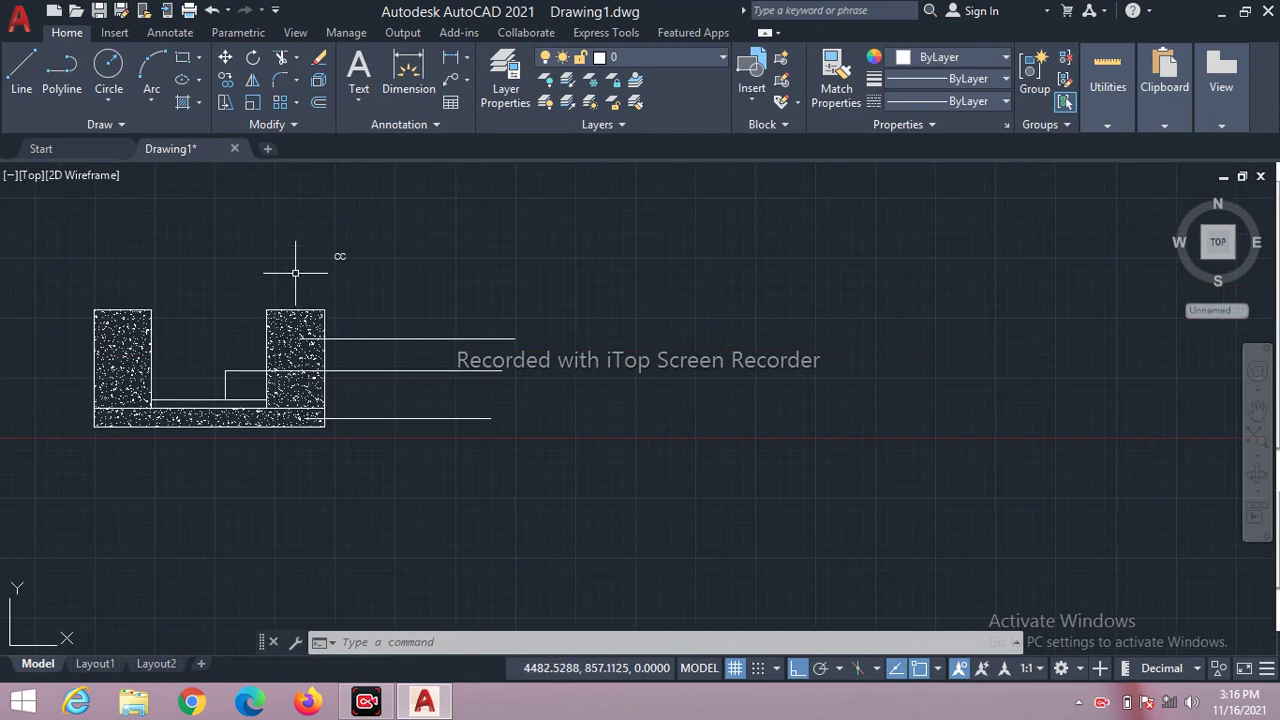
pyautogui.scroll(4, 295, 272)
pyautogui.scroll(-4, 324, 250)
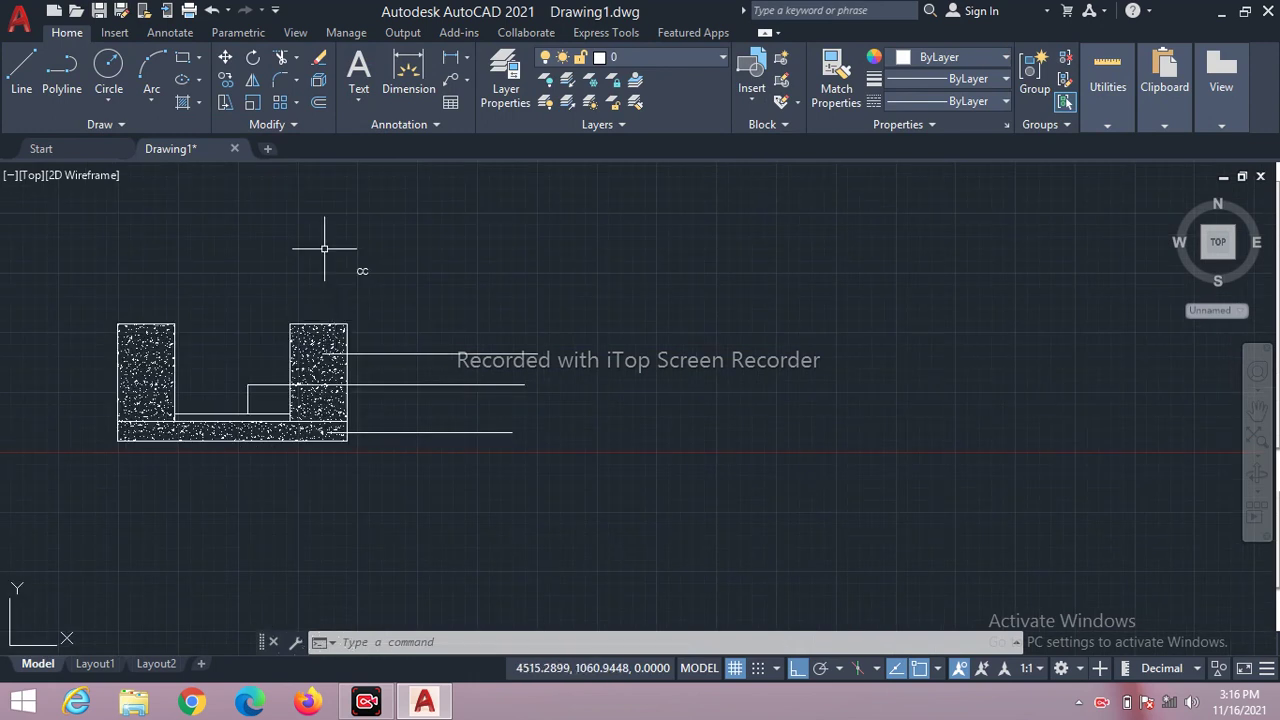
pyautogui.write('o')
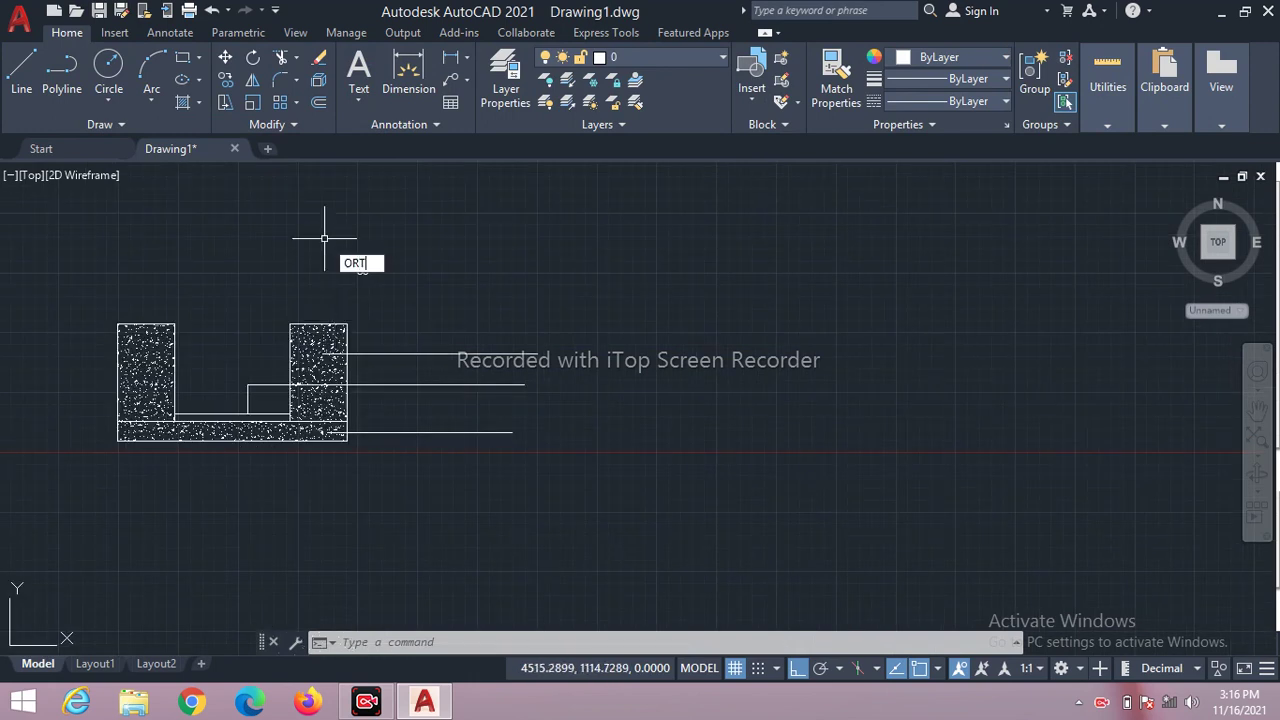
pyautogui.write('h')
pyautogui.press('Return')
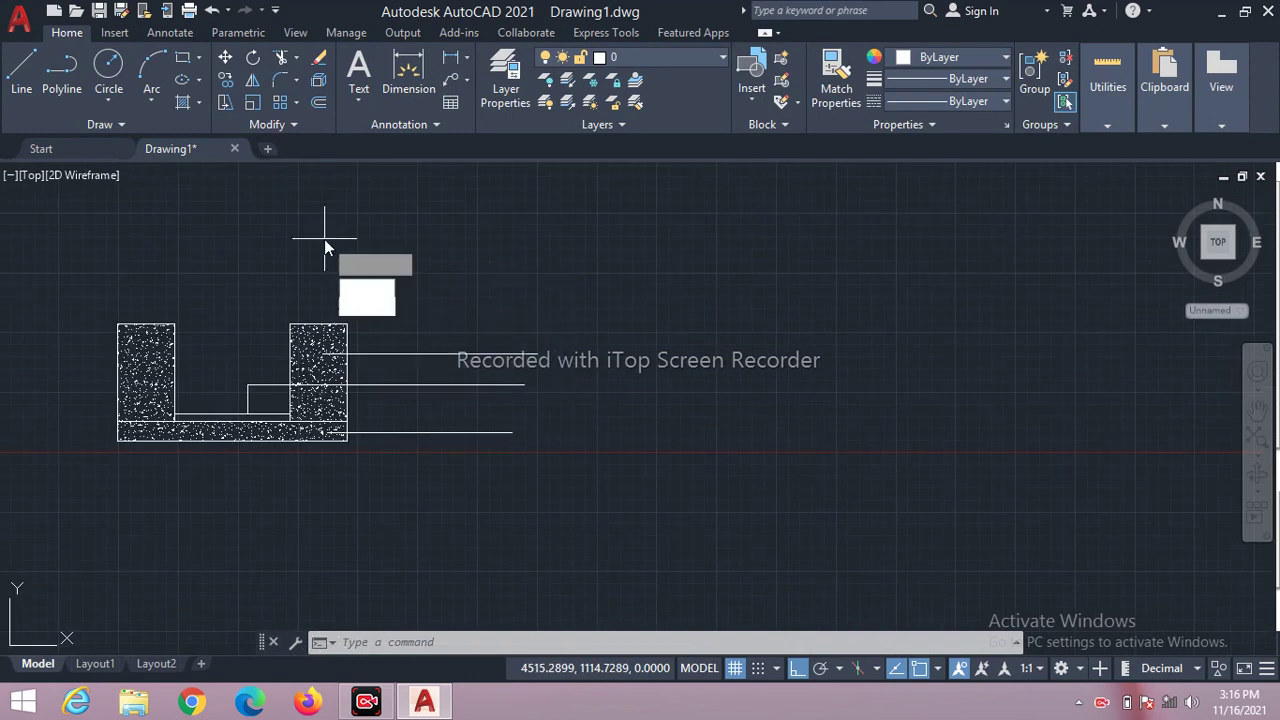
pyautogui.click(364, 306)
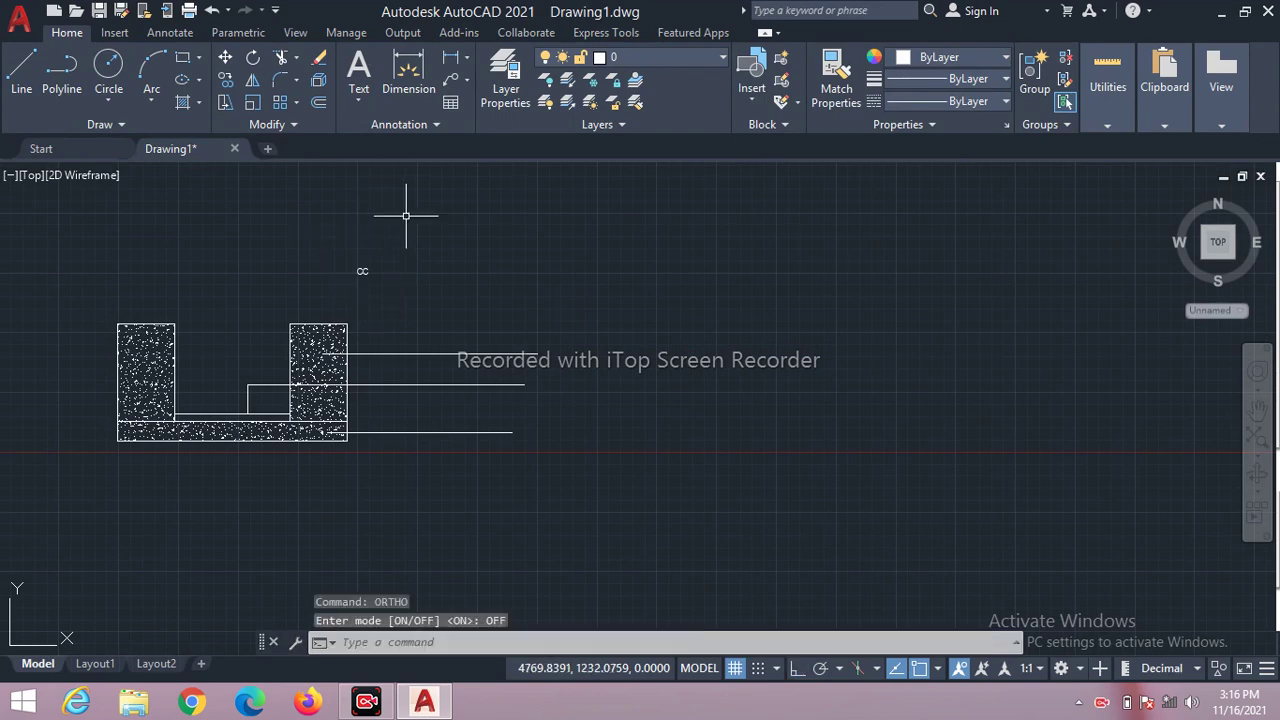
# Copy the cc text three times: beside the upper leader, the middle leader, and below the drain base.
pyautogui.write('c')
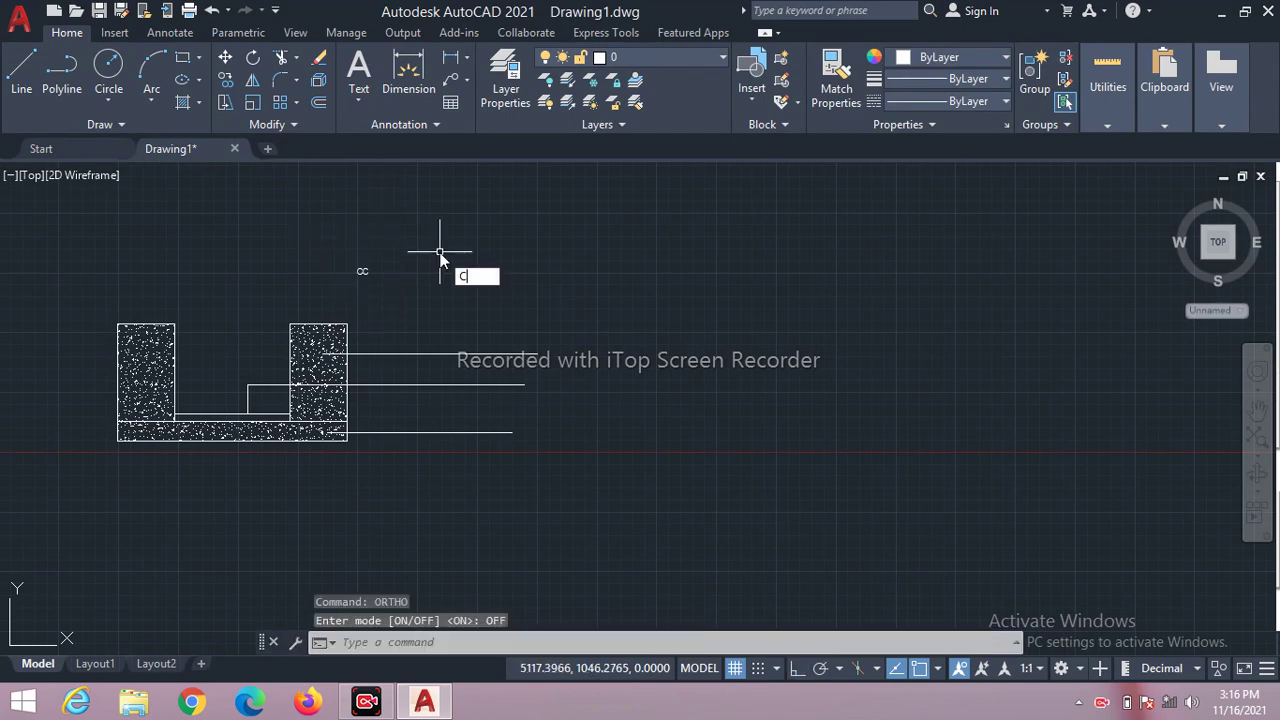
pyautogui.press('Return')
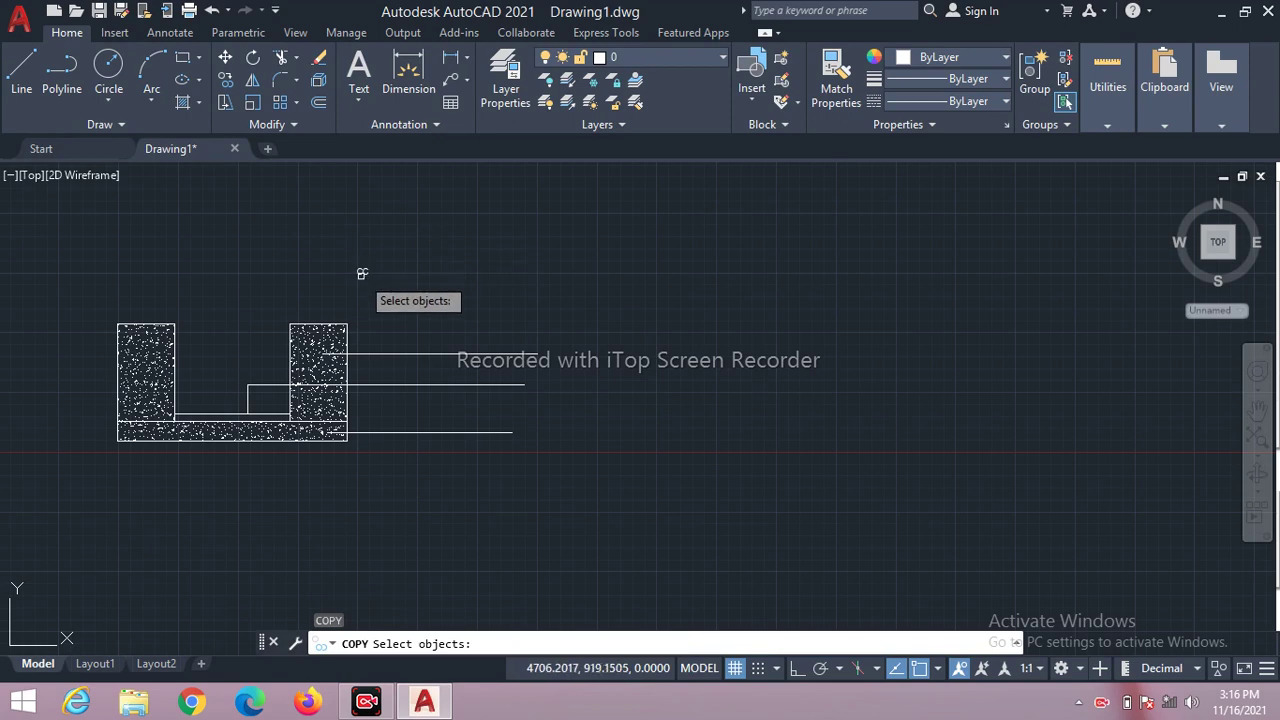
pyautogui.click(362, 272)
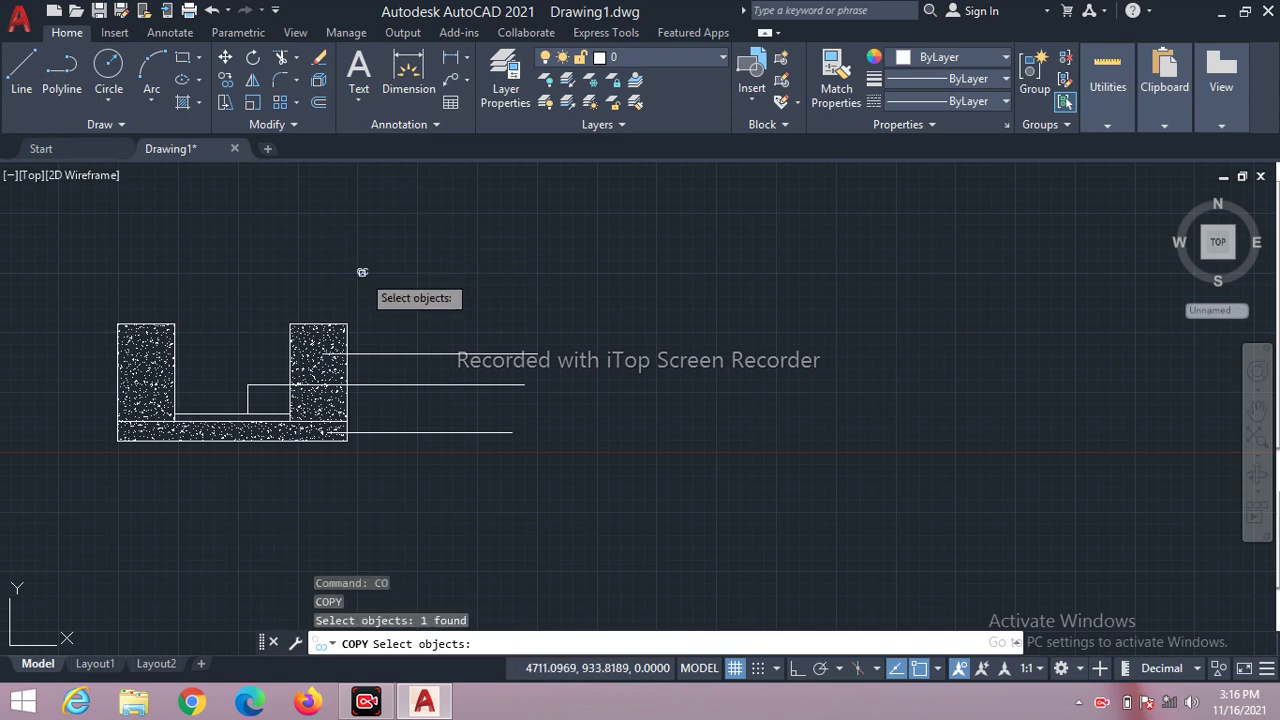
pyautogui.press('Return')
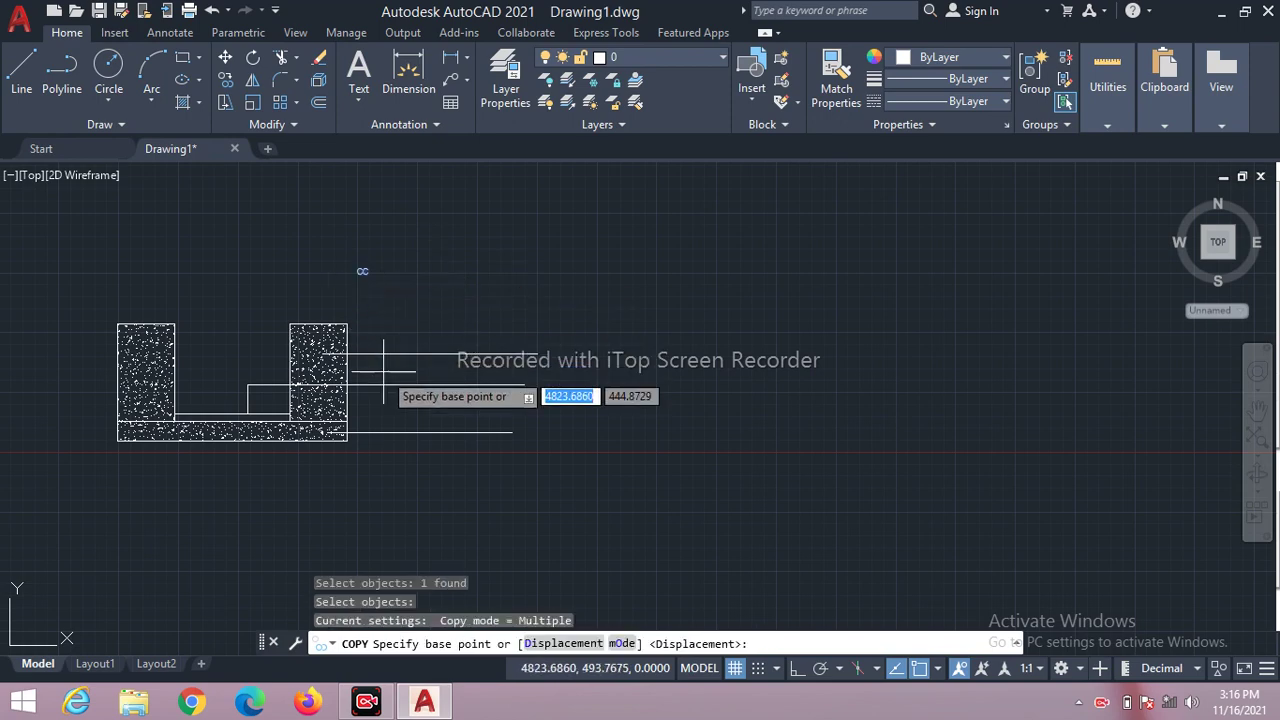
pyautogui.click(383, 370)
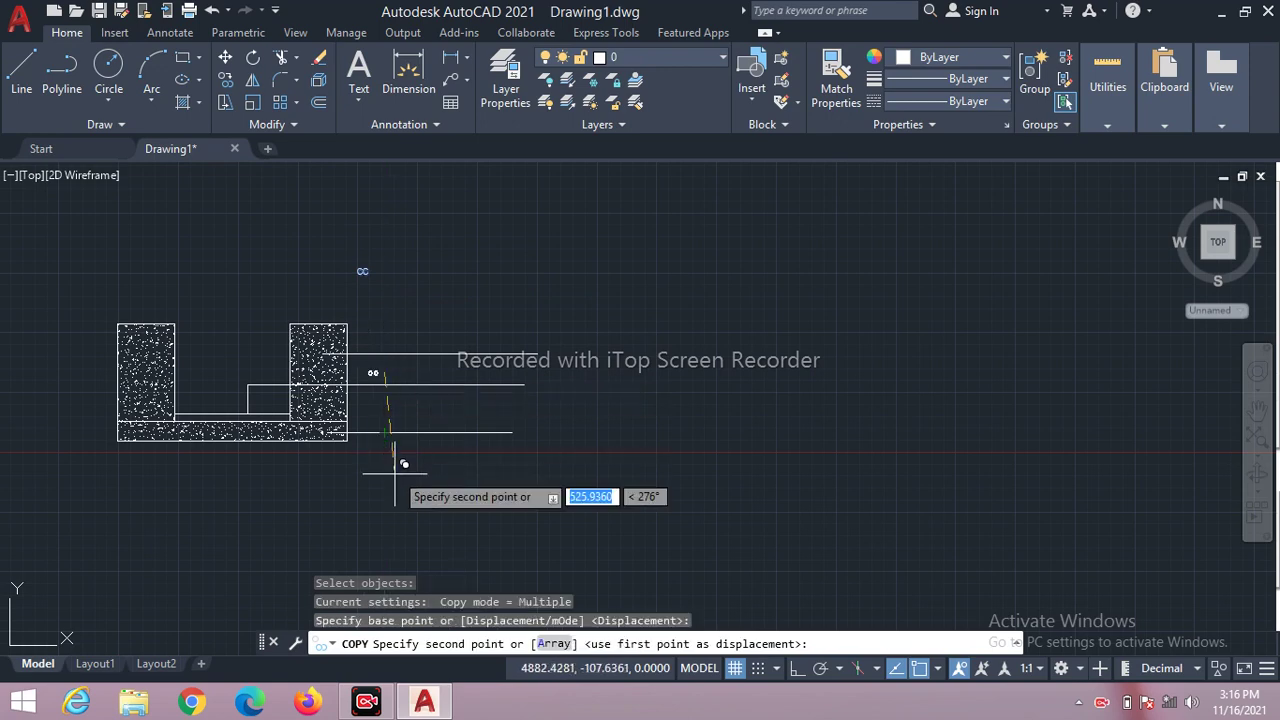
pyautogui.click(394, 468)
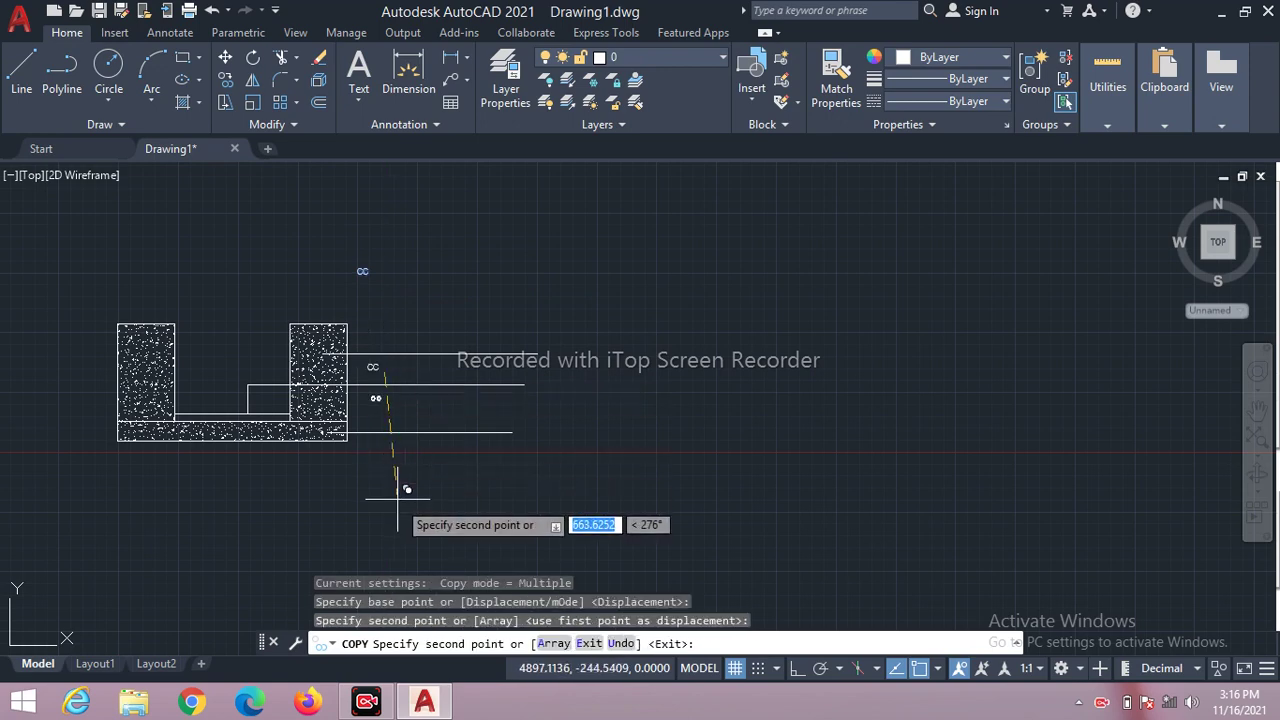
pyautogui.click(397, 516)
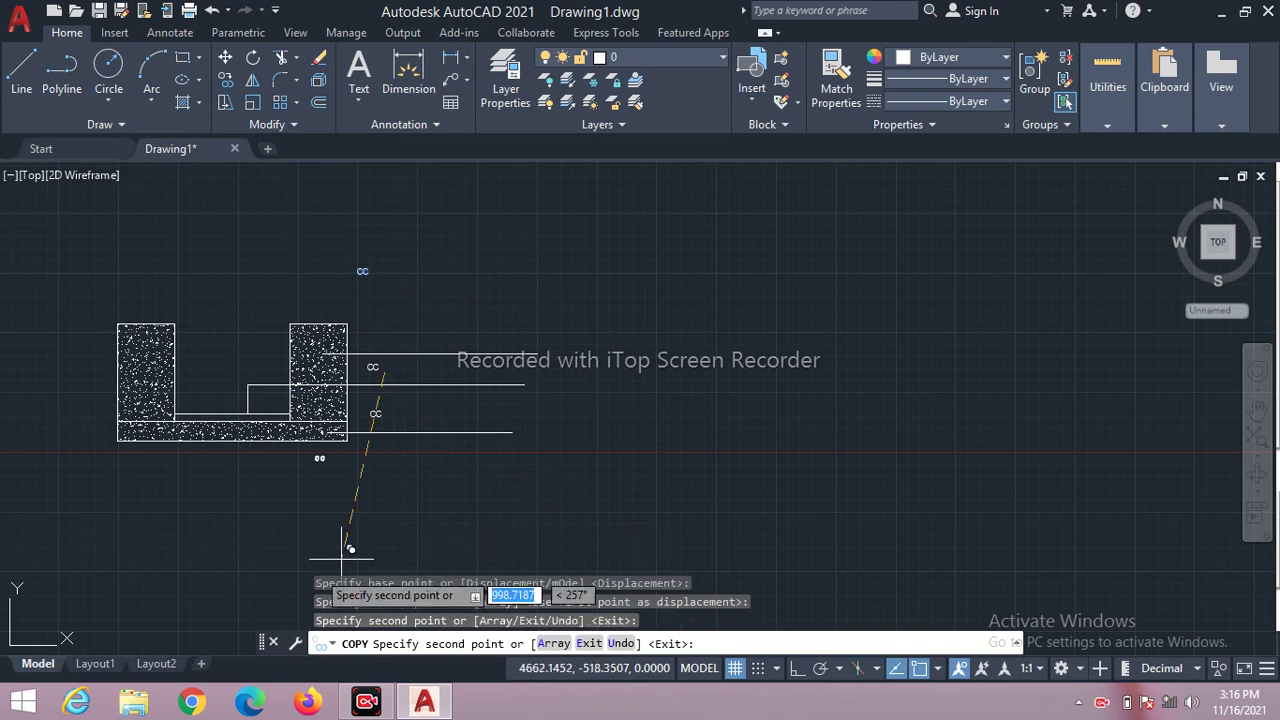
pyautogui.click(284, 558)
pyautogui.press('Escape')
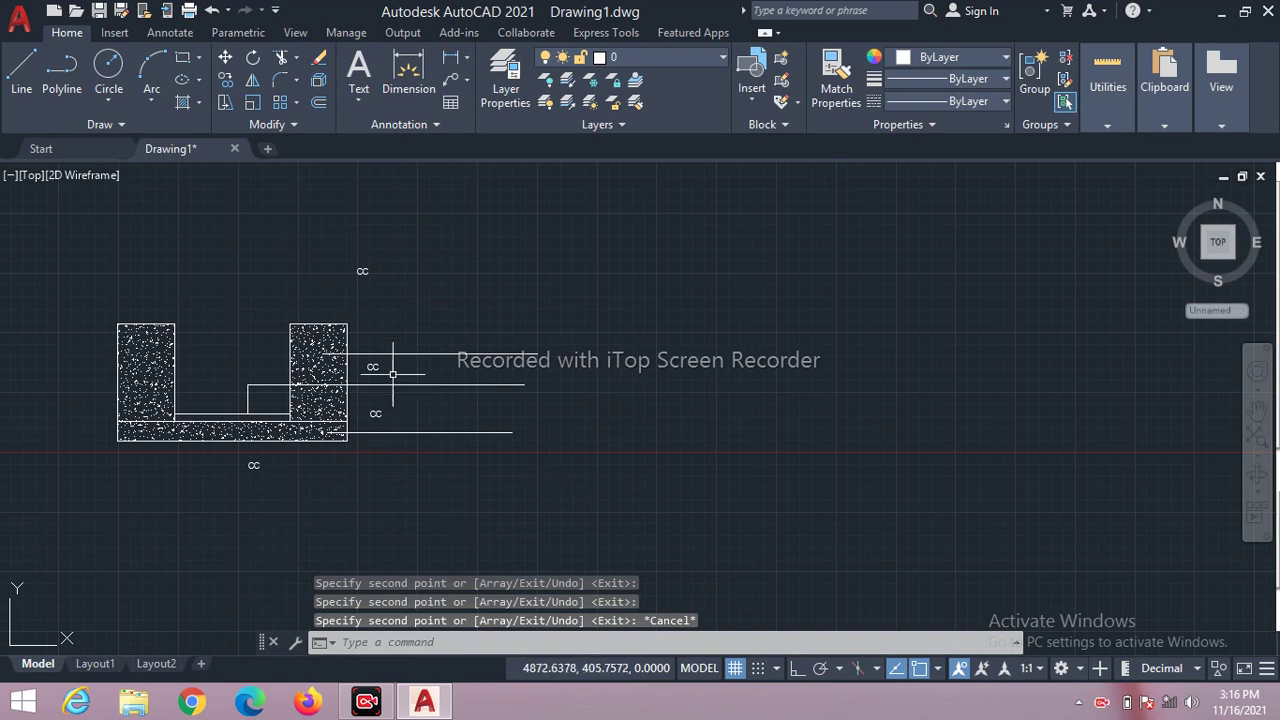
pyautogui.click(358, 268)
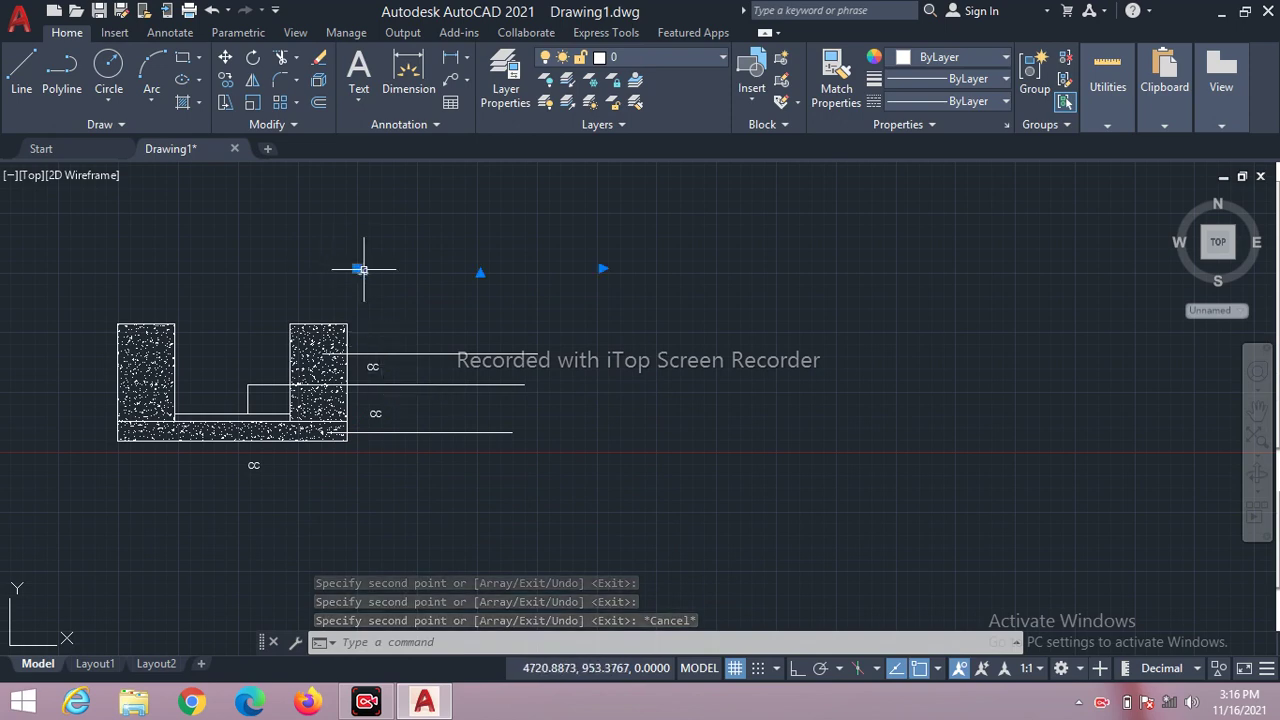
# Move the original cc text from above the drawing down beside the top leader line.
pyautogui.write('m')
pyautogui.press('Return')
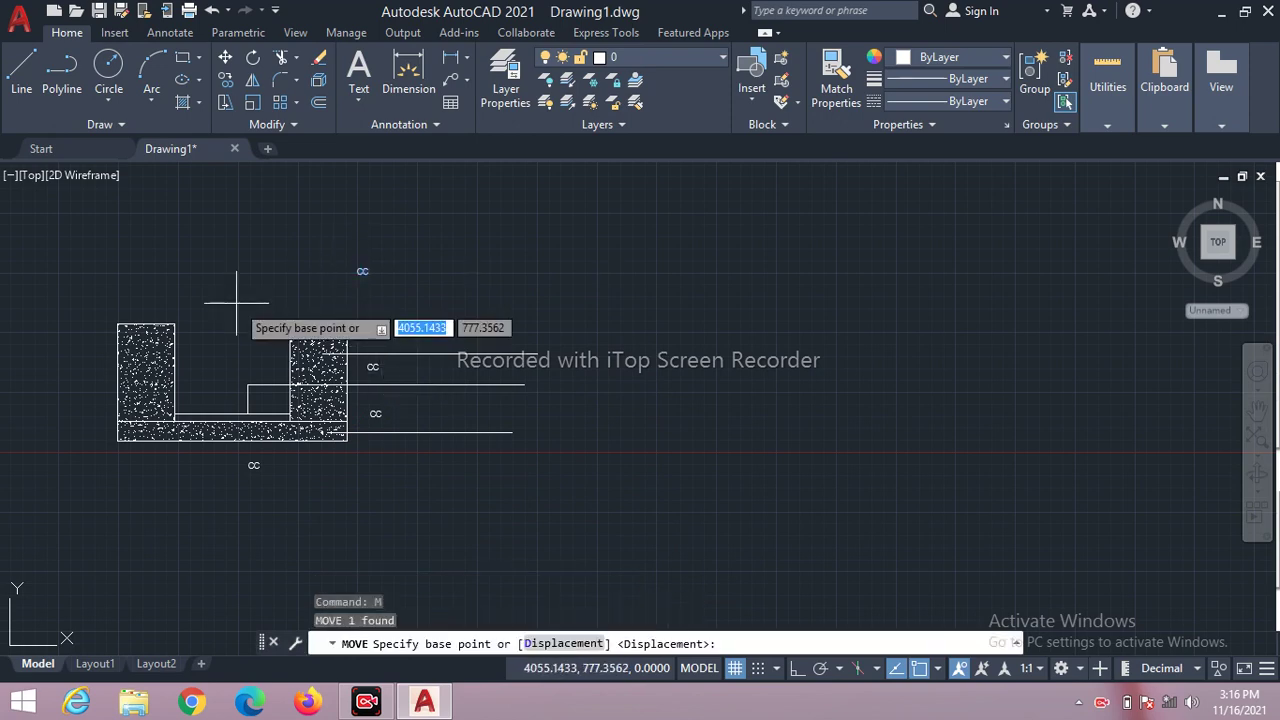
pyautogui.click(358, 273)
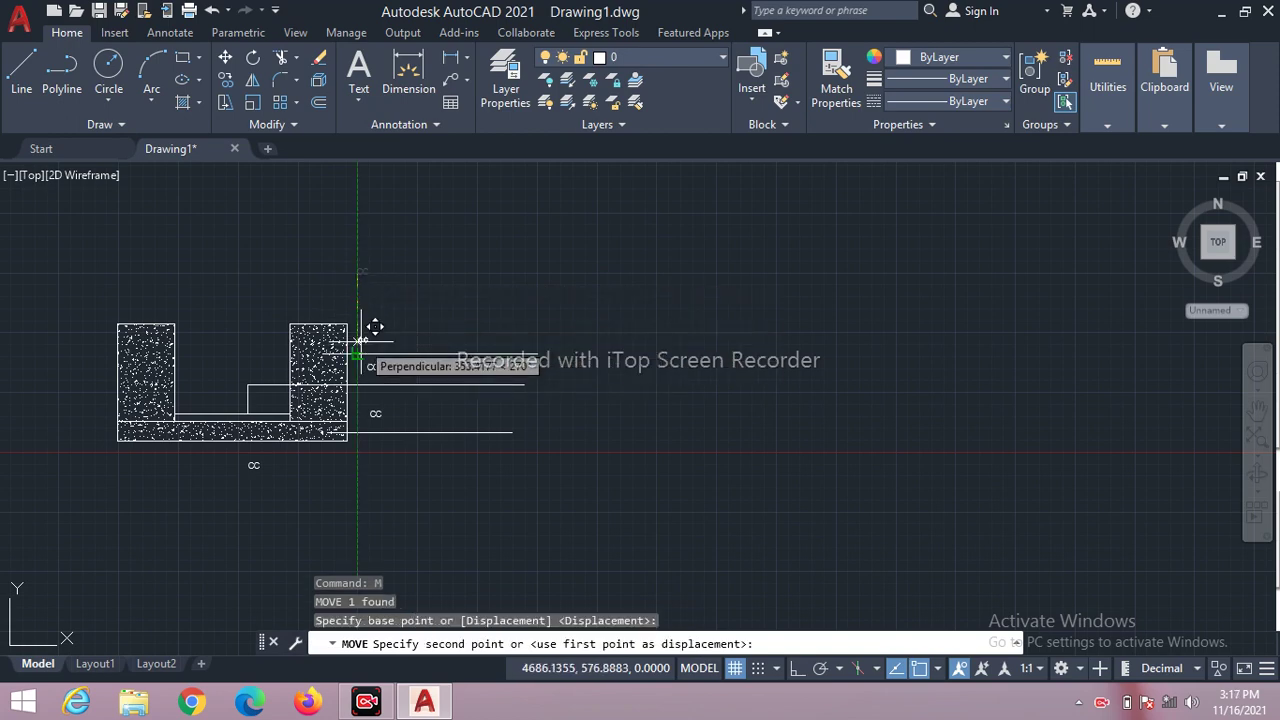
pyautogui.click(358, 353)
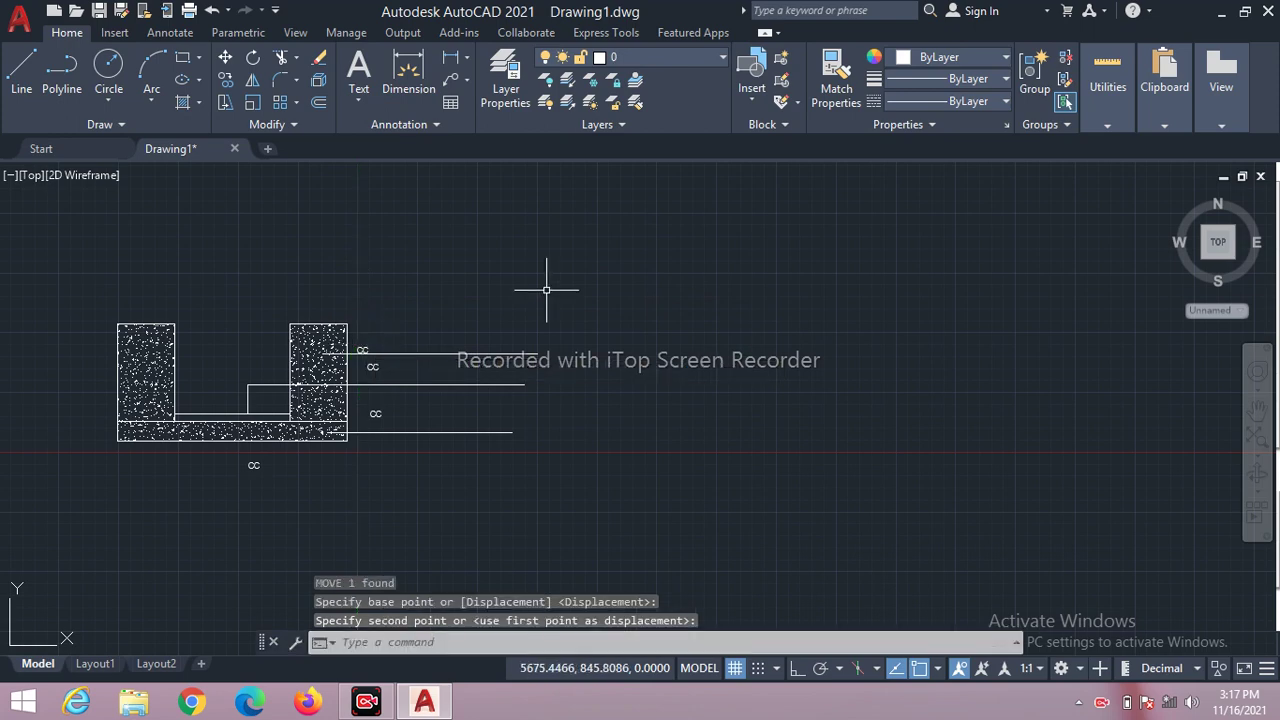
pyautogui.press('Escape')
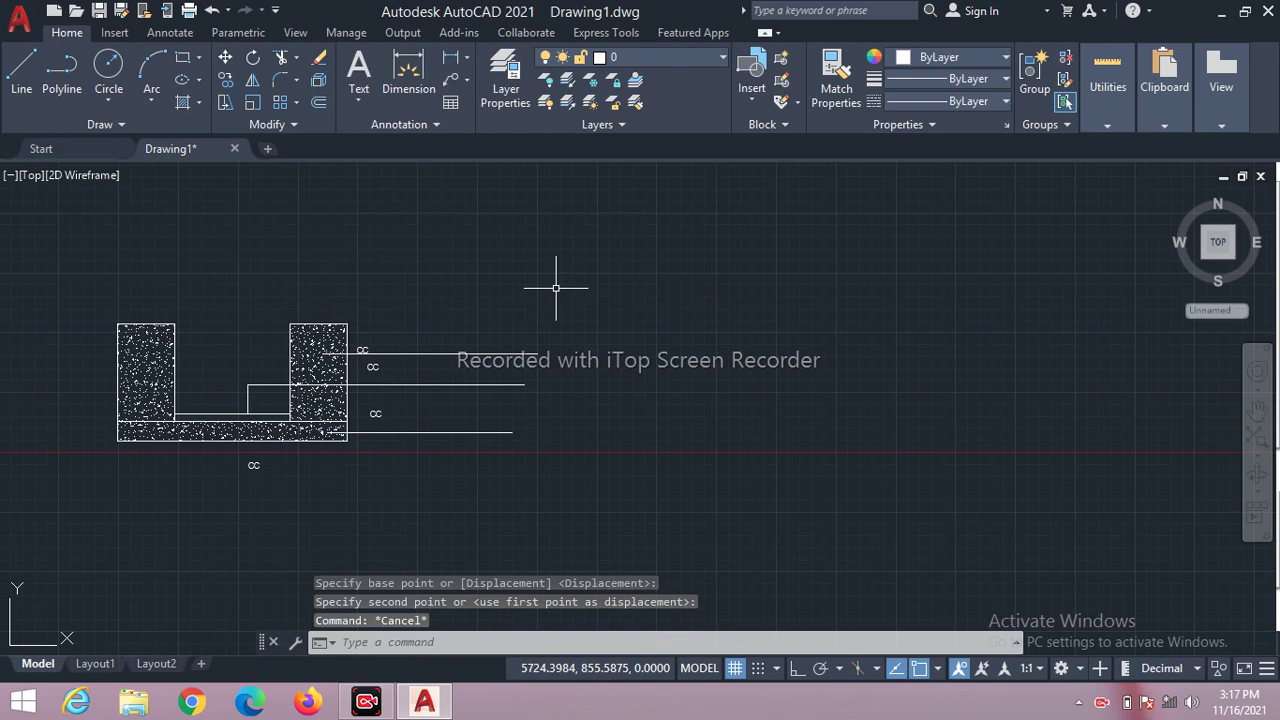
# Replace the upper cc text with 'CC 1:3:6 (20mm MSA)' at text height 40.
pyautogui.click(358, 350)
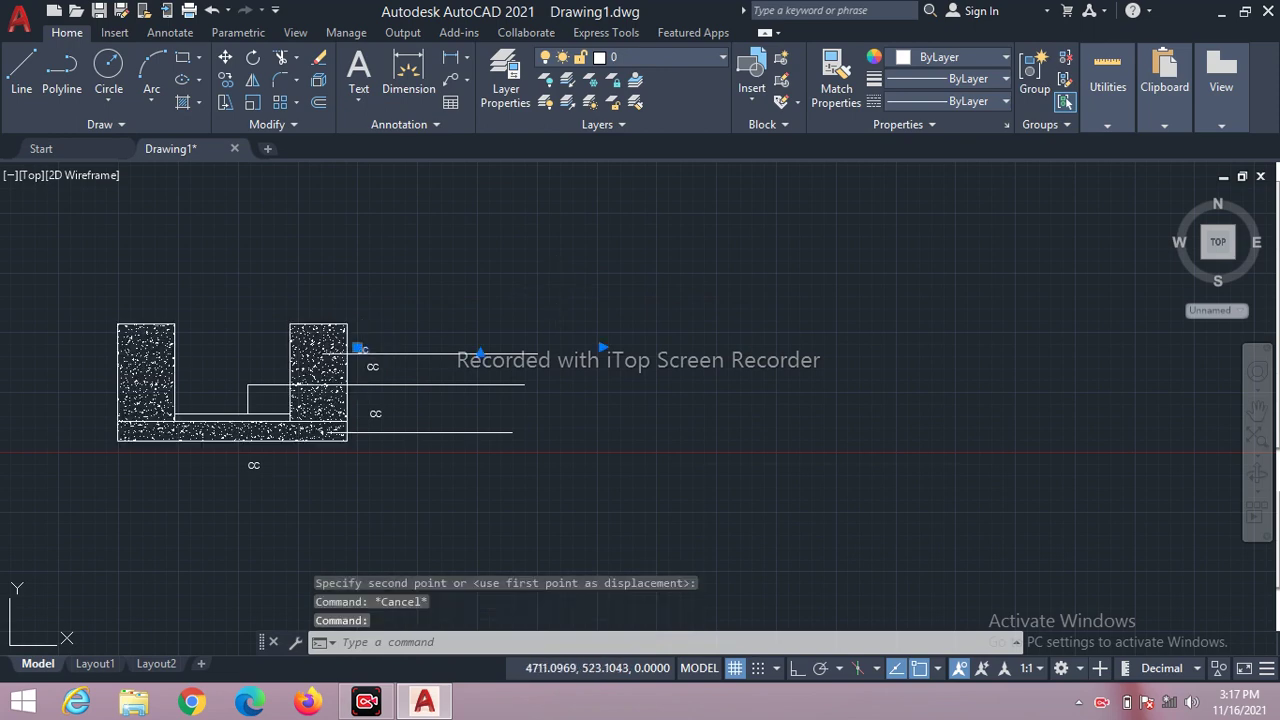
pyautogui.doubleClick(390, 351)
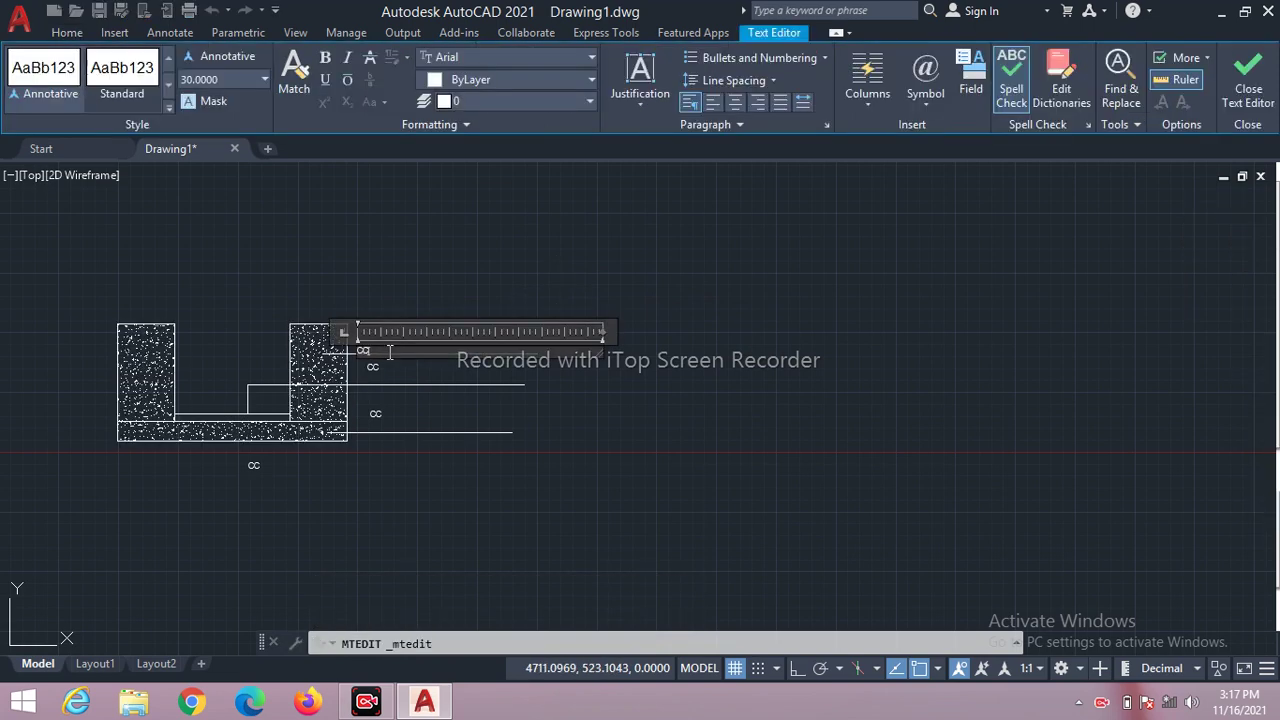
pyautogui.press('BackSpace')
pyautogui.press('BackSpace')
pyautogui.click(249, 81)
pyautogui.press('BackSpace')
pyautogui.write('40')
pyautogui.press('Return')
pyautogui.write('c')
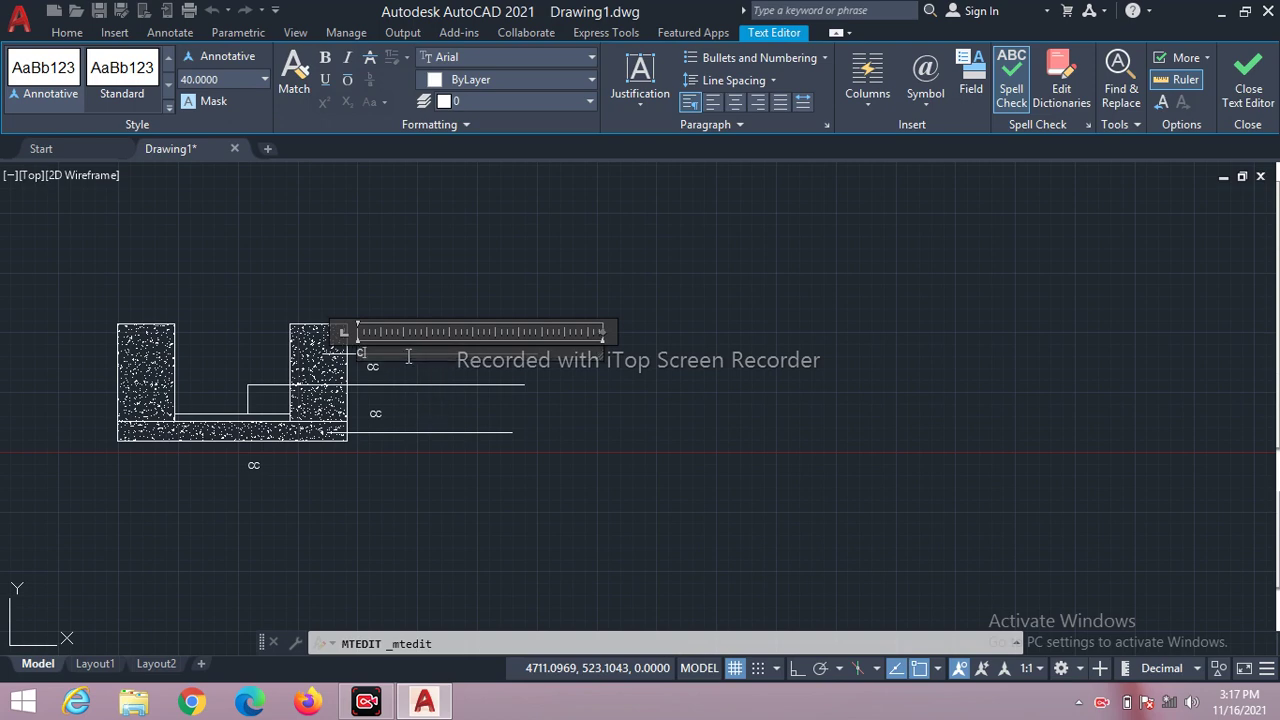
pyautogui.write('c')
pyautogui.write(' 1')
pyautogui.write('3')
pyautogui.write('6')
pyautogui.write(' ()')
pyautogui.write('20')
pyautogui.write('mm ')
pyautogui.write('MSA')
pyautogui.click(557, 379)
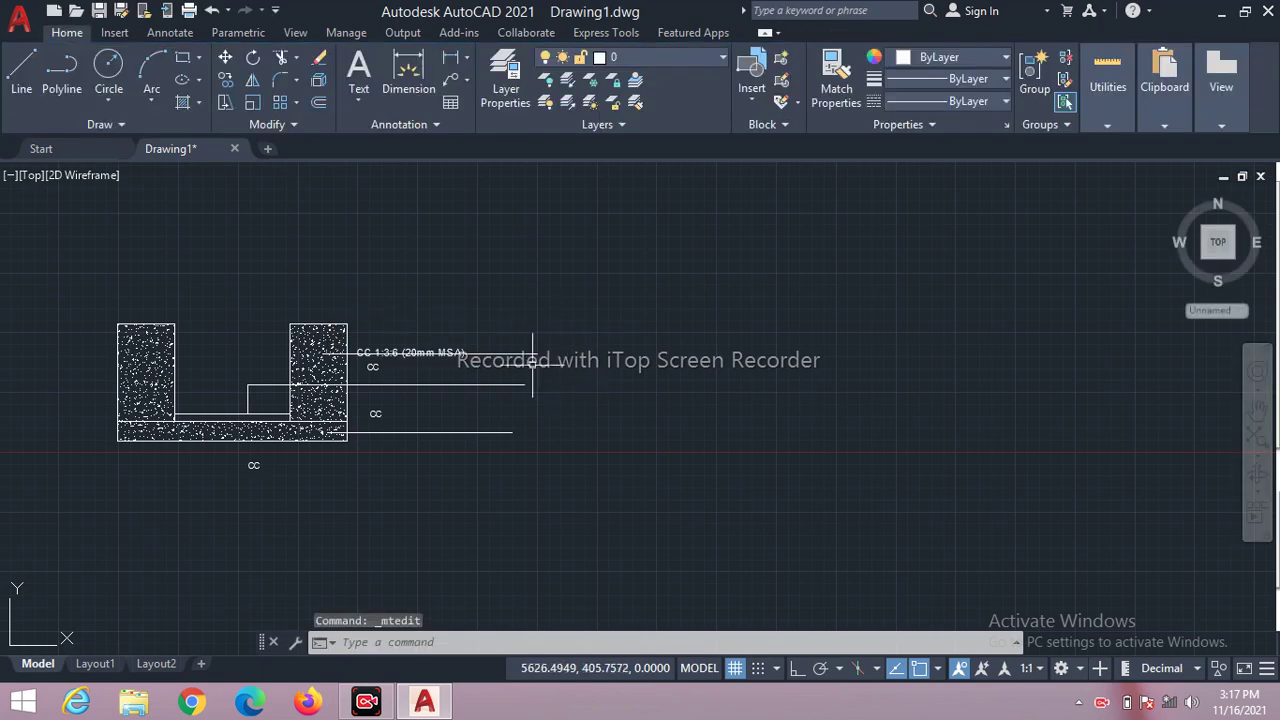
# Move the CC 1:3:6 (20mm MSA) label to its new spot by the right wall.
pyautogui.click(458, 354)
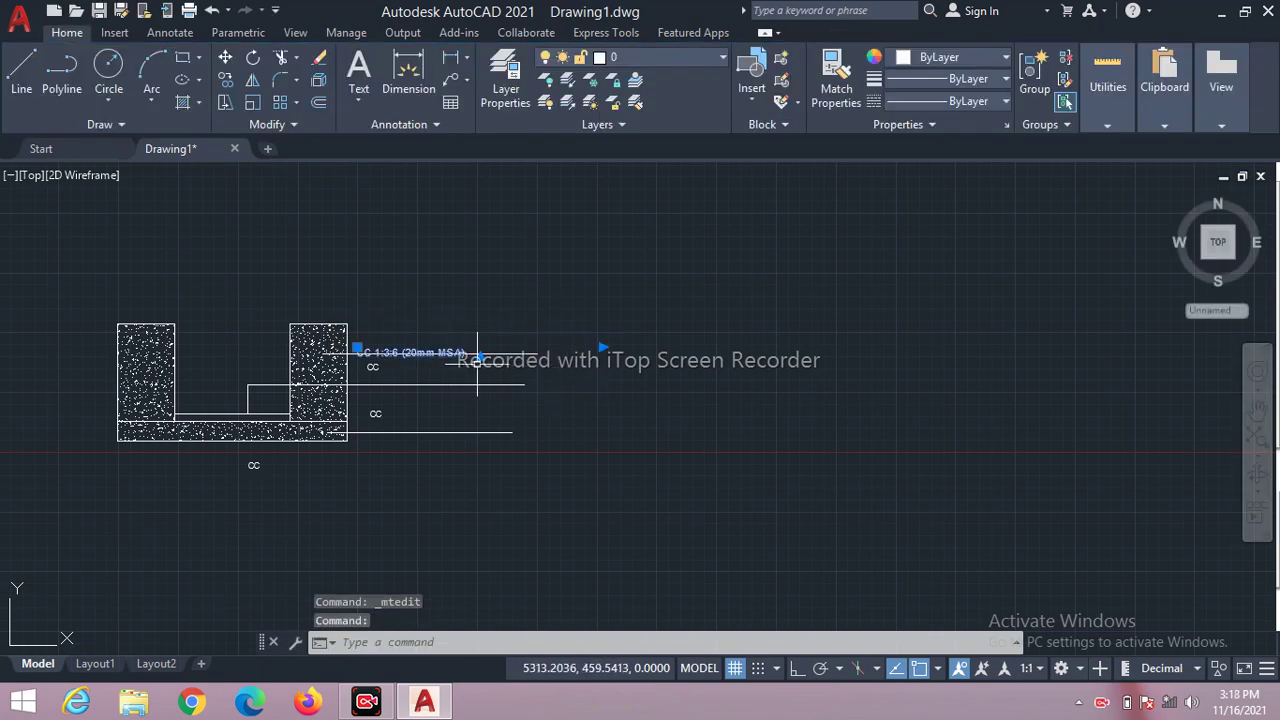
pyautogui.write('M')
pyautogui.press('Return')
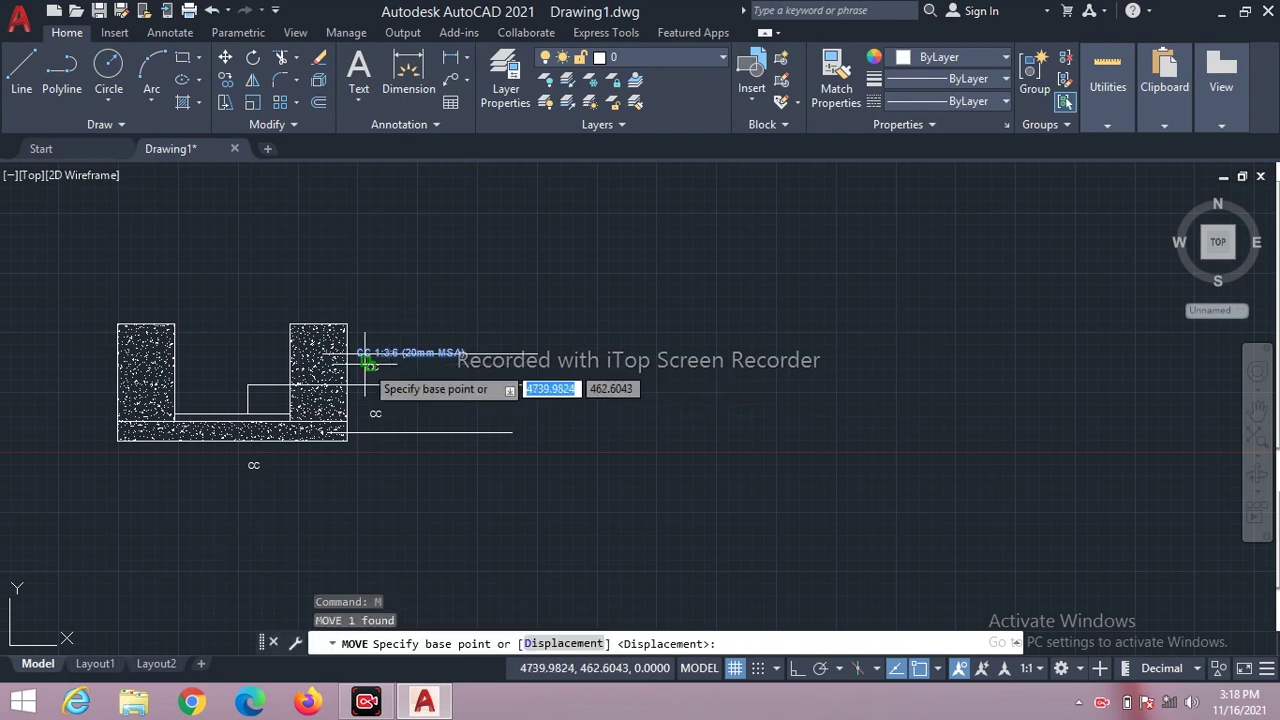
pyautogui.click(358, 354)
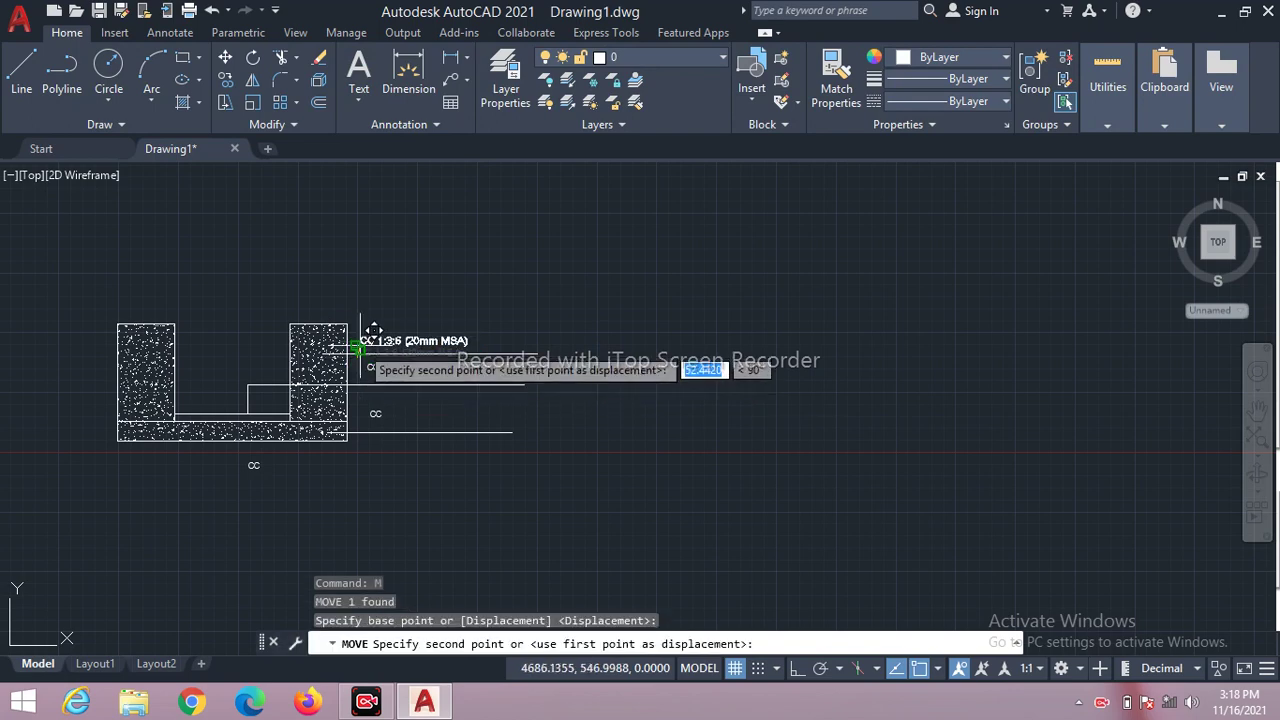
pyautogui.click(358, 354)
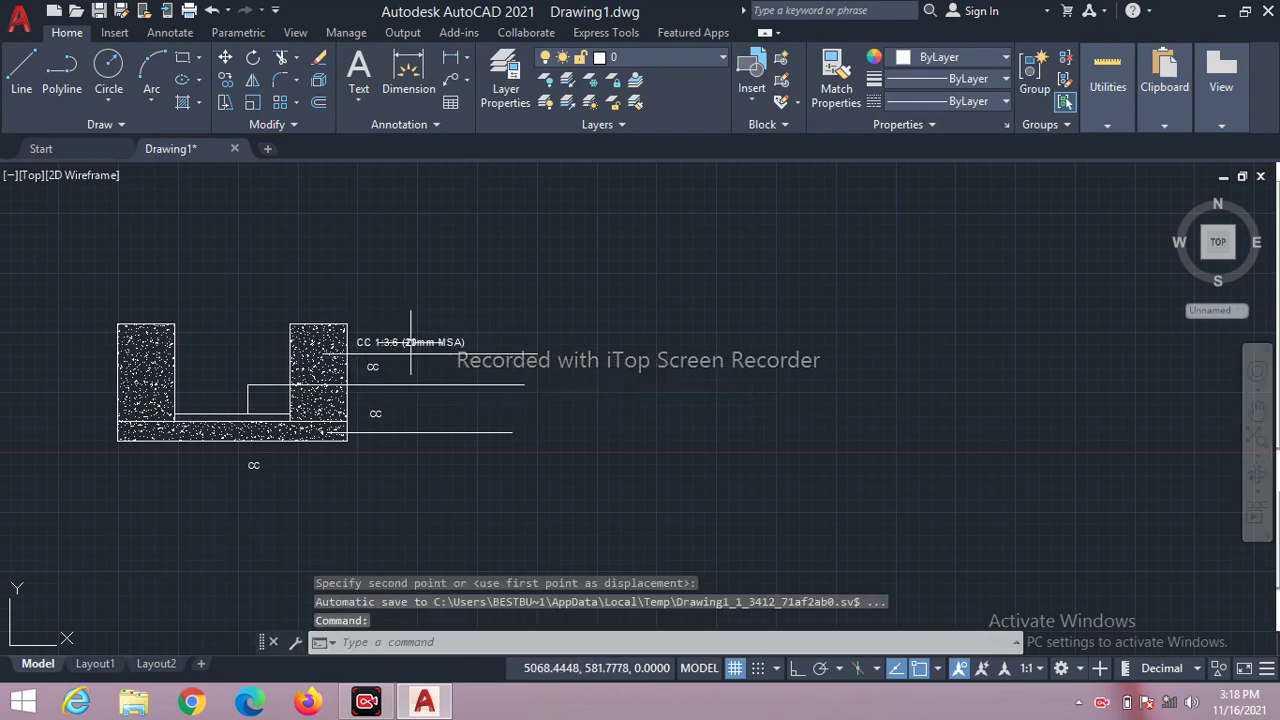
# Change the whole CC 1:3:6 label to text height 60.
pyautogui.click(372, 342)
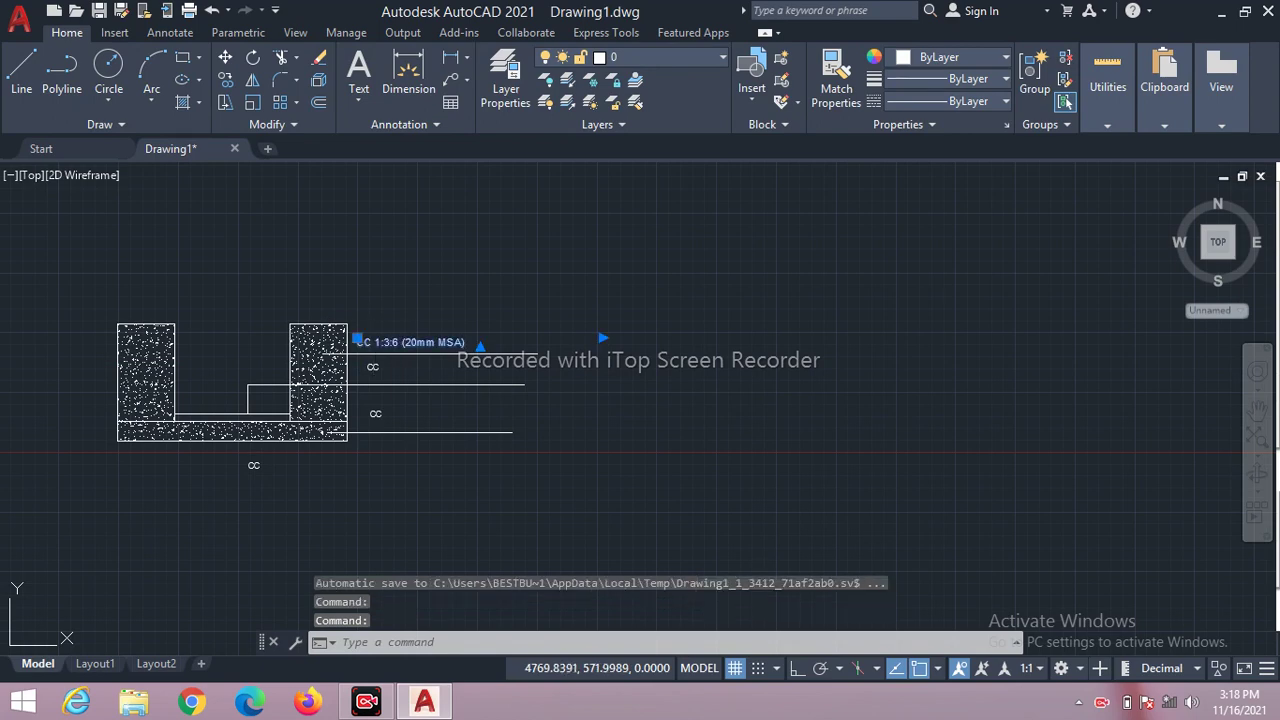
pyautogui.doubleClick(372, 342)
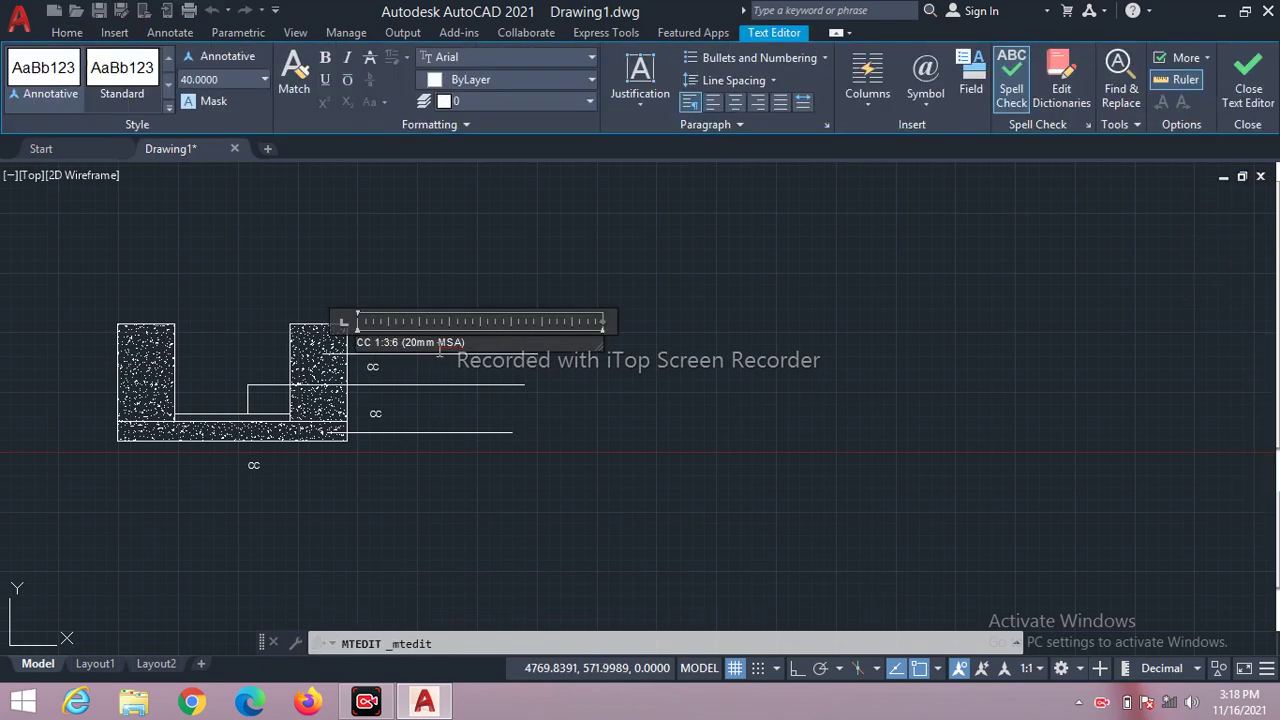
pyautogui.moveTo(466, 342); pyautogui.dragTo(348, 355)
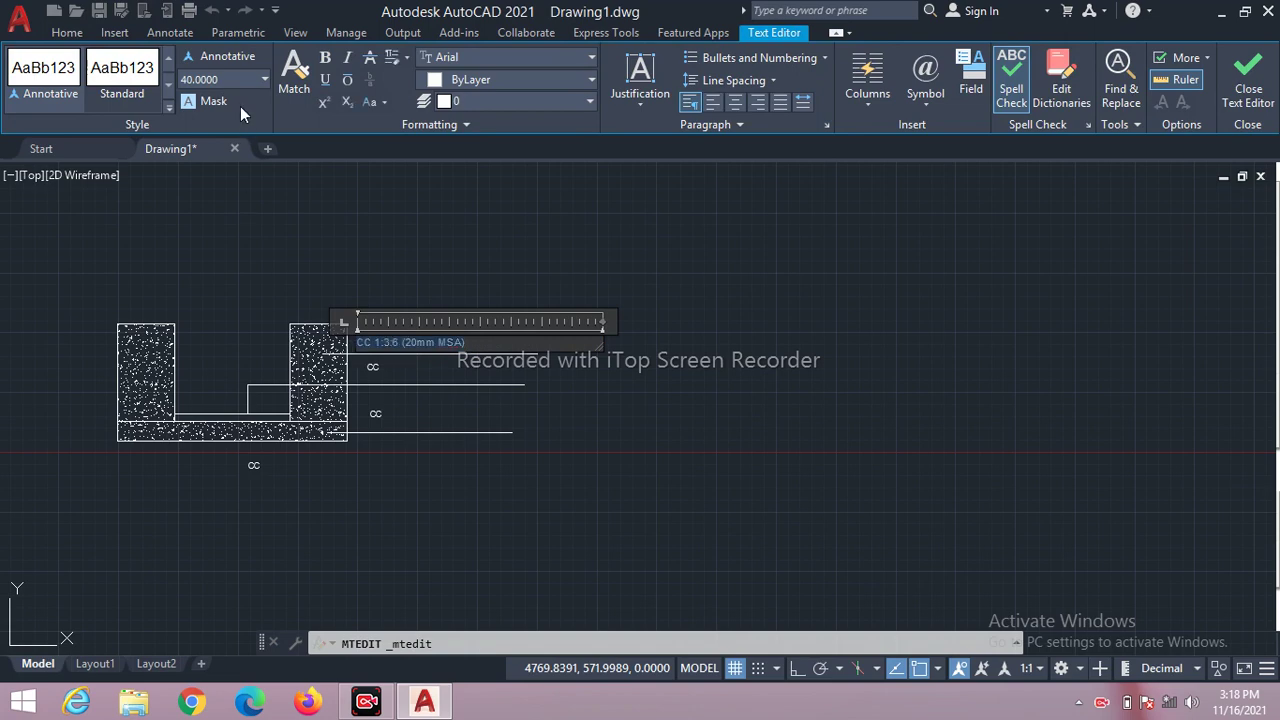
pyautogui.click(239, 77)
pyautogui.write('60')
pyautogui.press('Return')
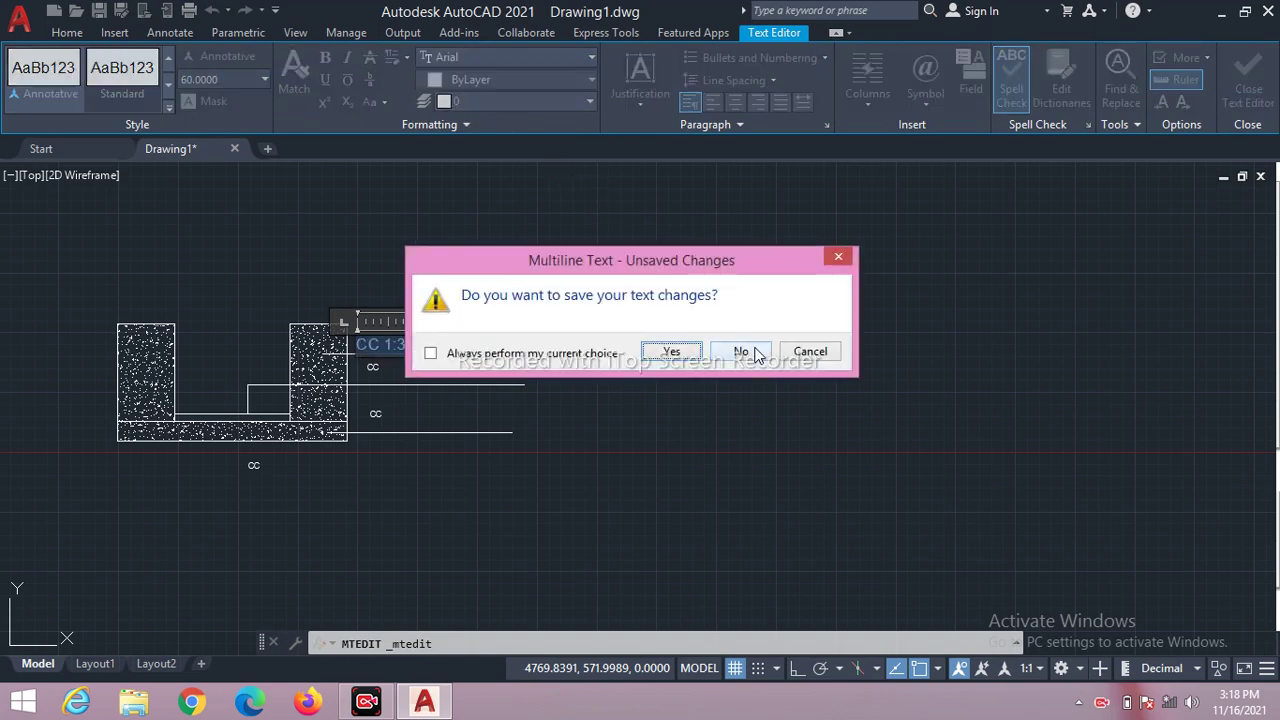
pyautogui.click(754, 352)
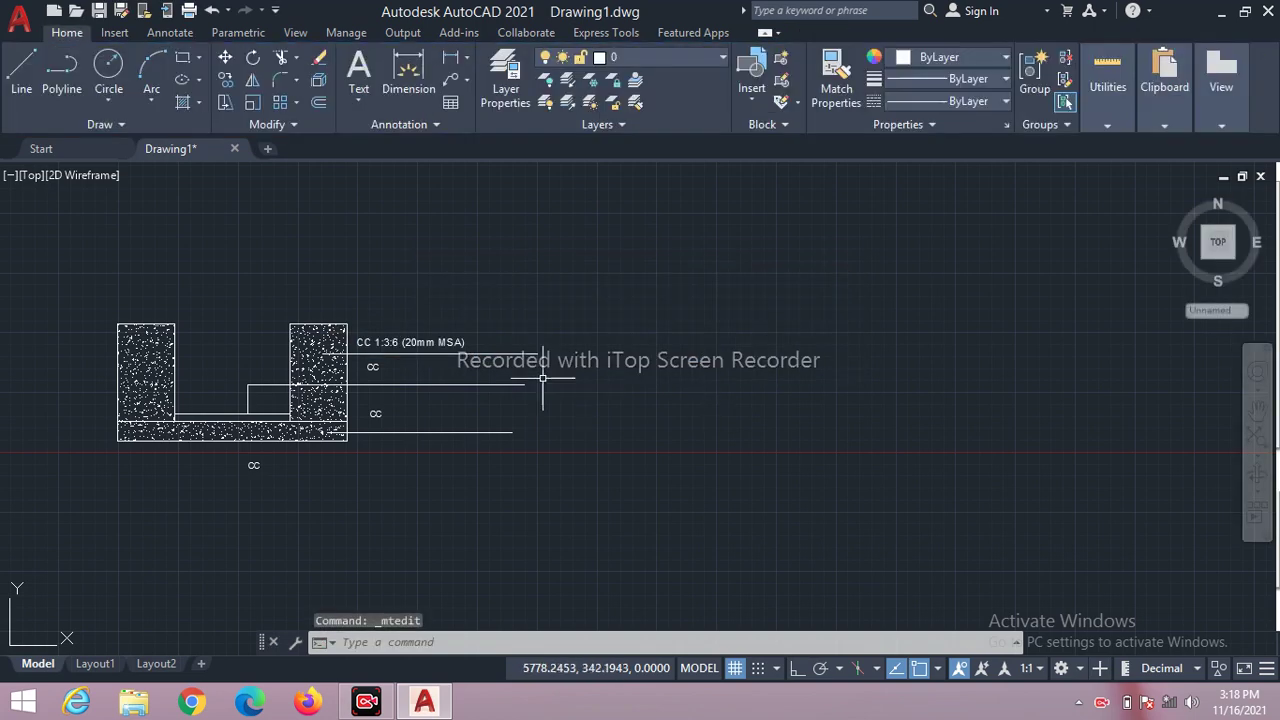
pyautogui.click(437, 346)
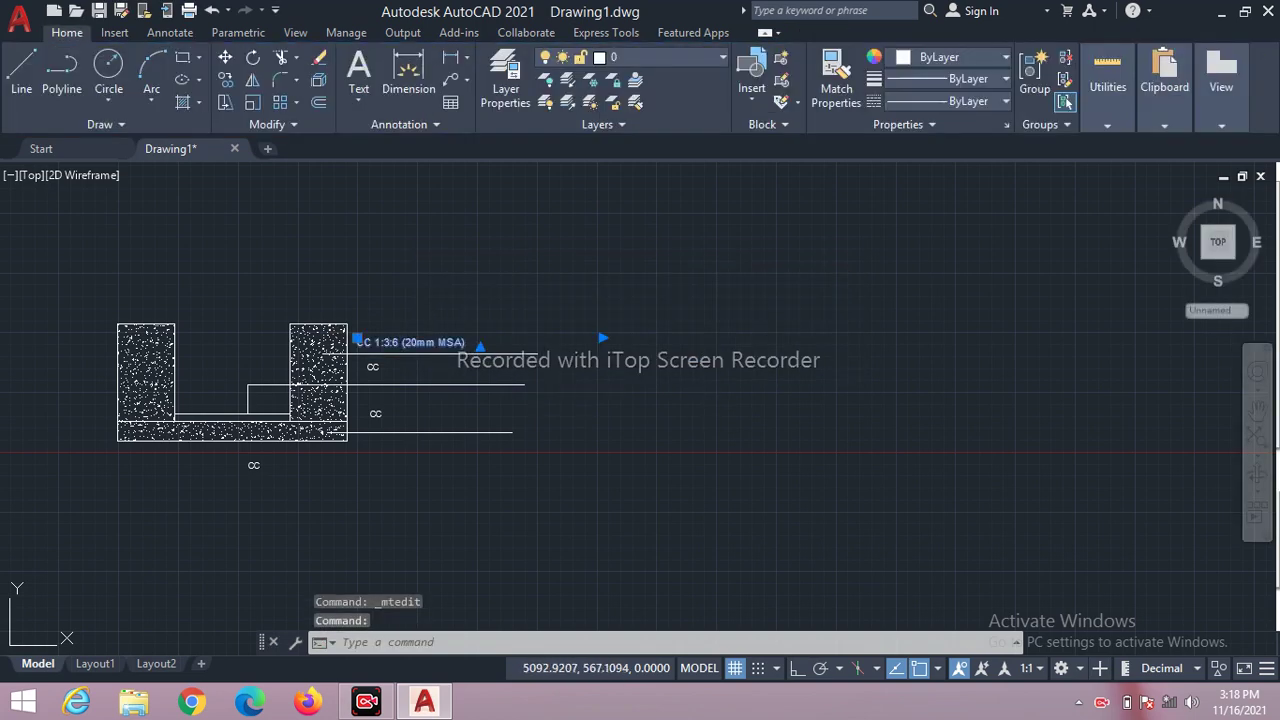
pyautogui.doubleClick(437, 342)
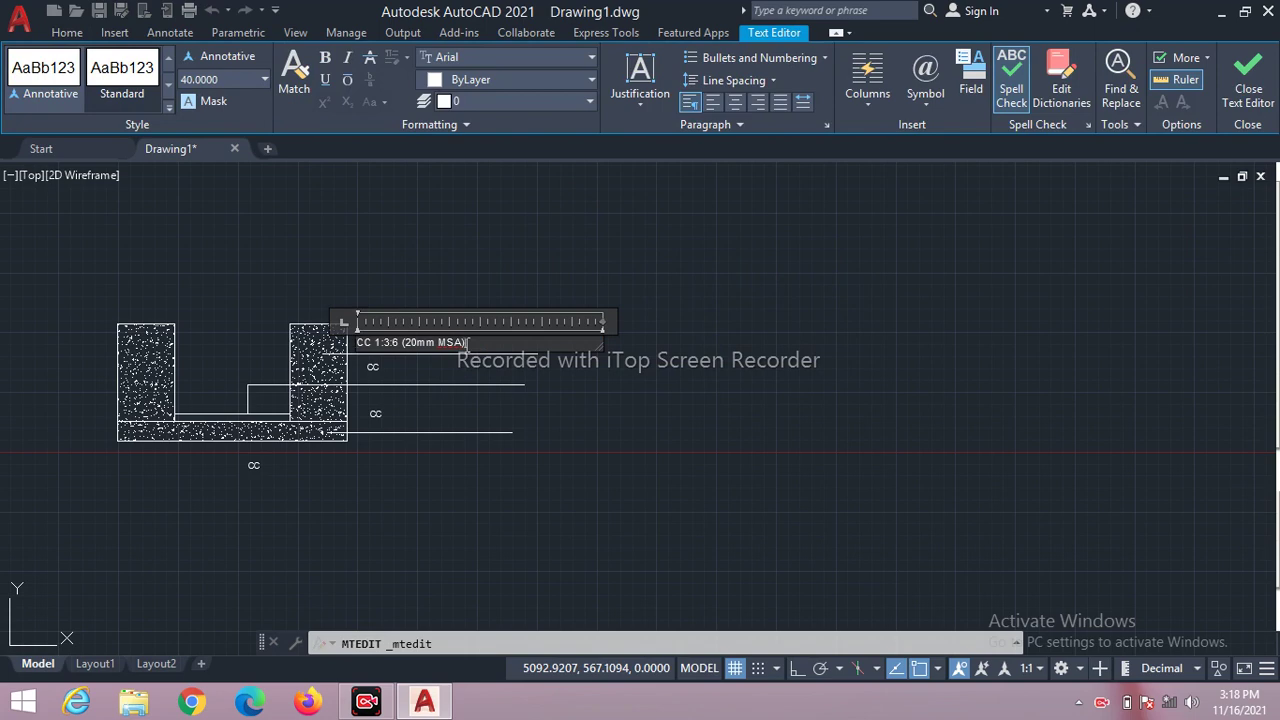
pyautogui.moveTo(468, 343); pyautogui.dragTo(355, 352)
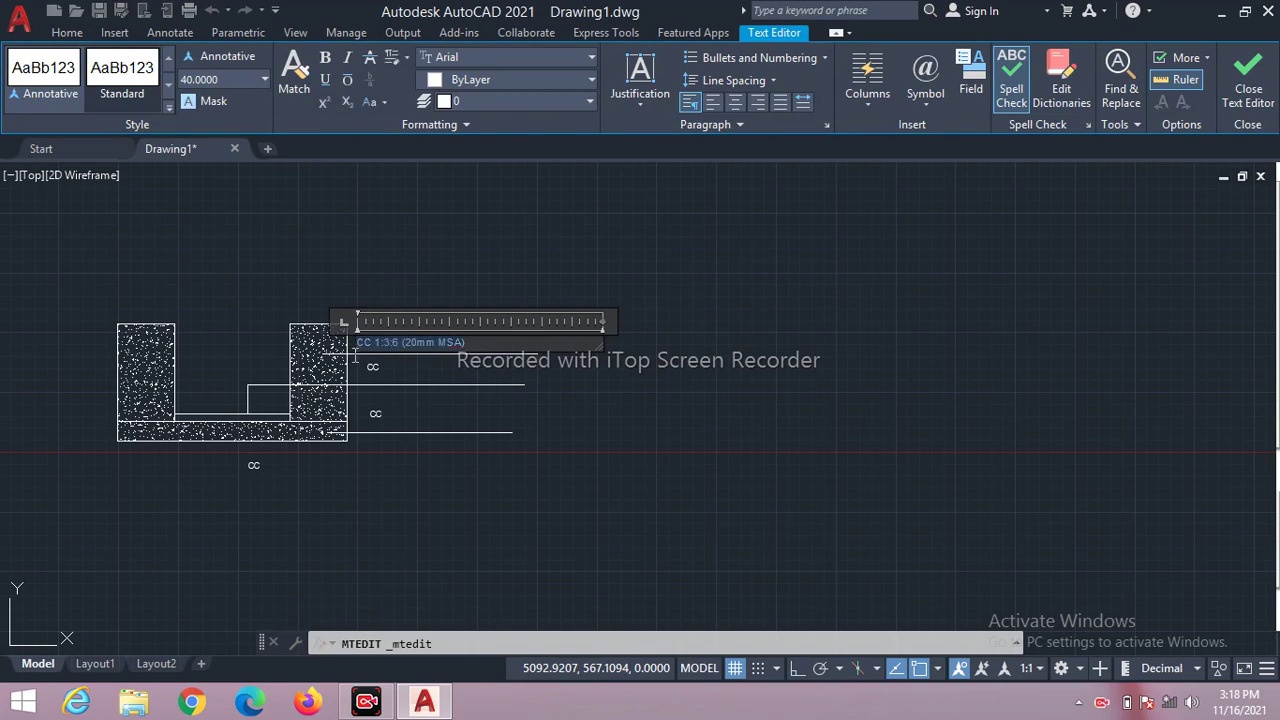
pyautogui.click(222, 78)
pyautogui.write('60')
pyautogui.press('Return')
pyautogui.click(478, 368)
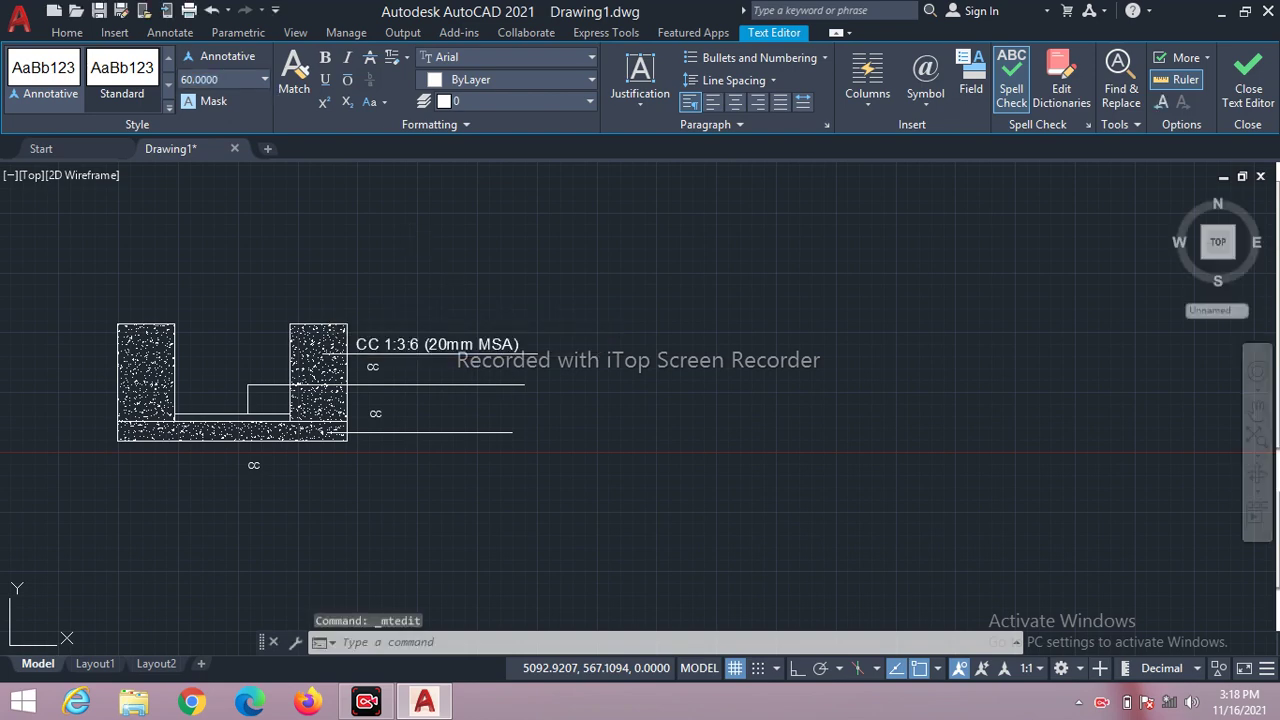
pyautogui.click(368, 365)
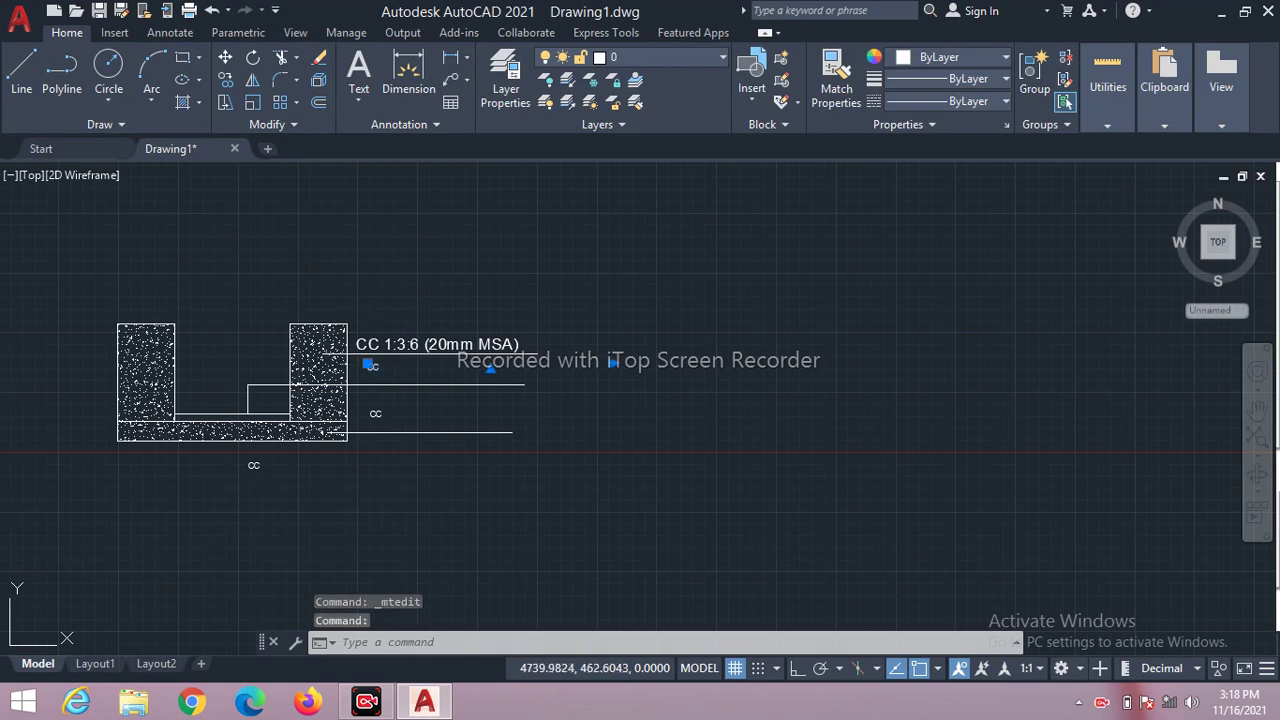
# Rewrite the middle cc label as '4cm Th CC 1:2:4 (20mm MSA)' at text height 60.
pyautogui.doubleClick(372, 366)
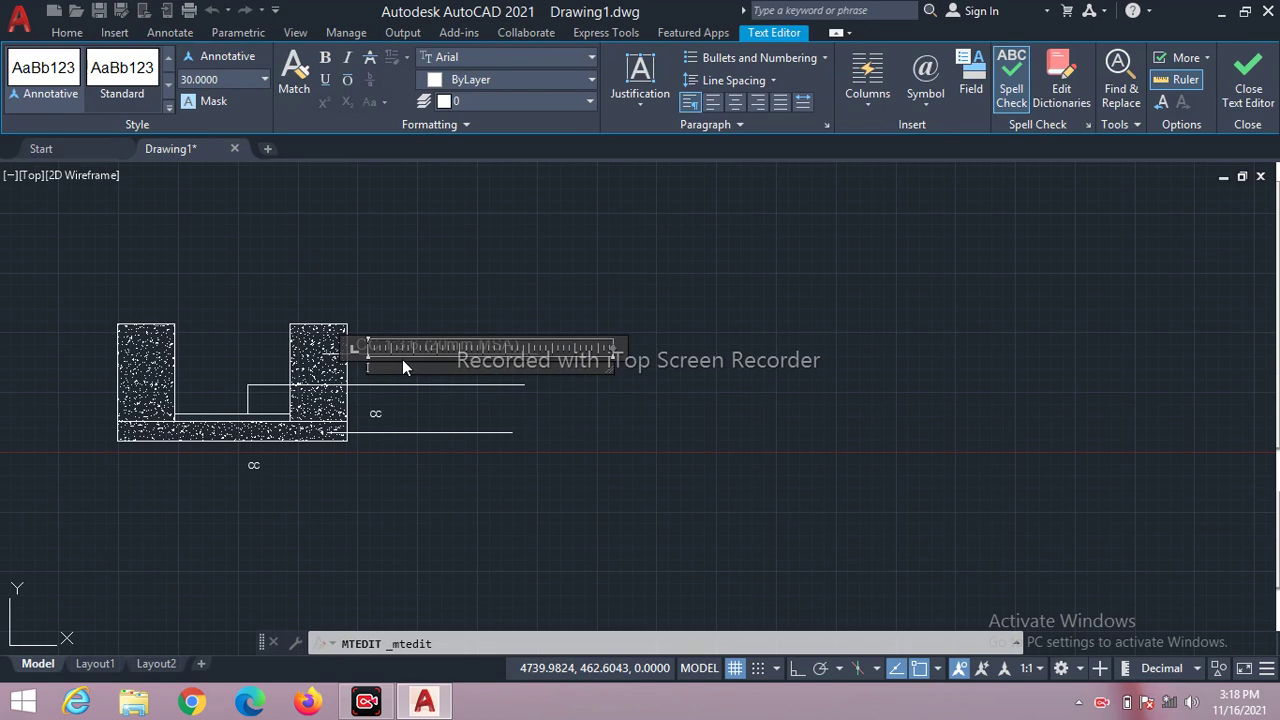
pyautogui.click(235, 80)
pyautogui.write('60')
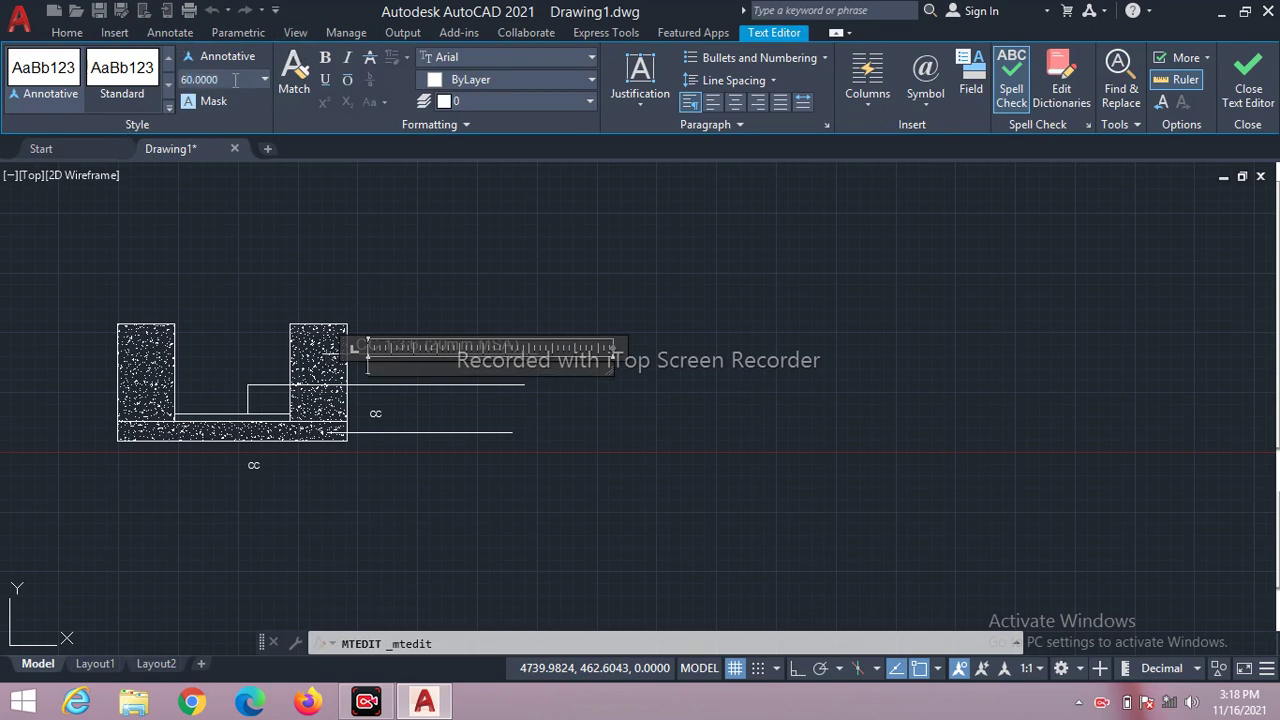
pyautogui.press('Return')
pyautogui.write('4C')
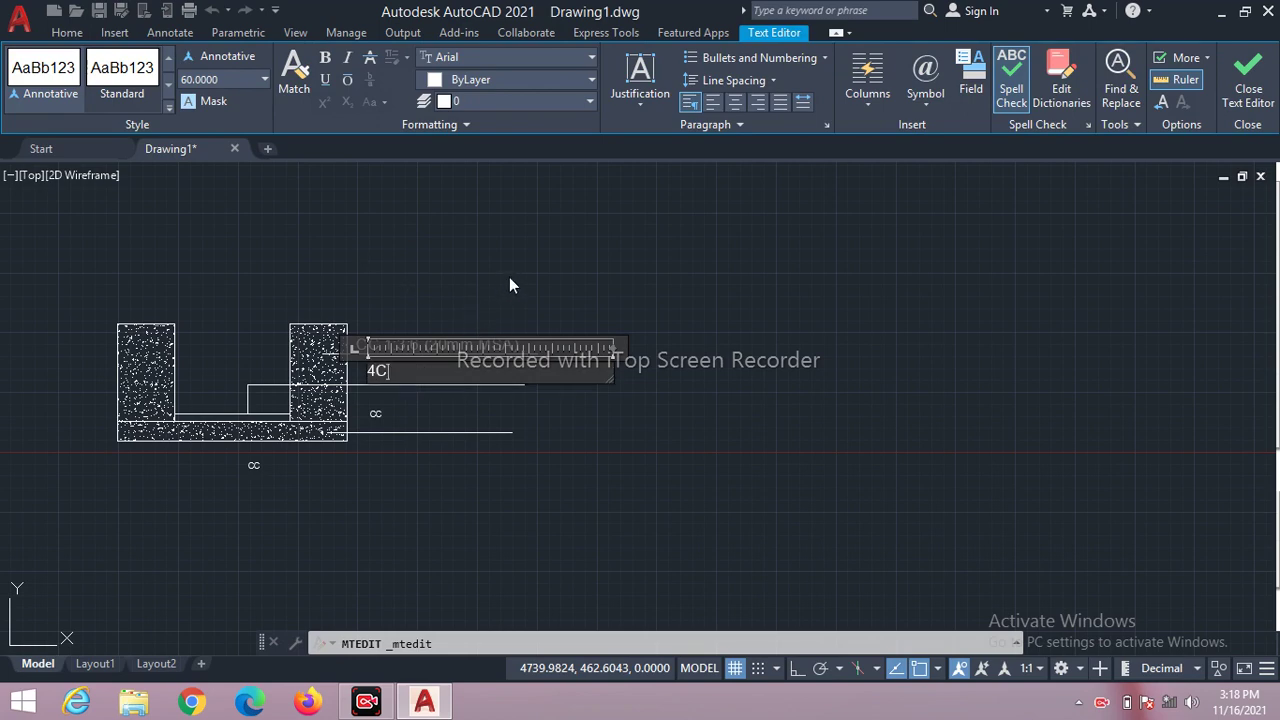
pyautogui.write('M')
pyautogui.press('BackSpace')
pyautogui.press('BackSpace')
pyautogui.write('cm ')
pyautogui.write('Th')
pyautogui.write('CC')
pyautogui.write(' 1')
pyautogui.write('.2')
pyautogui.write('.4')
pyautogui.write(' ()')
pyautogui.press('Left')
pyautogui.write('20')
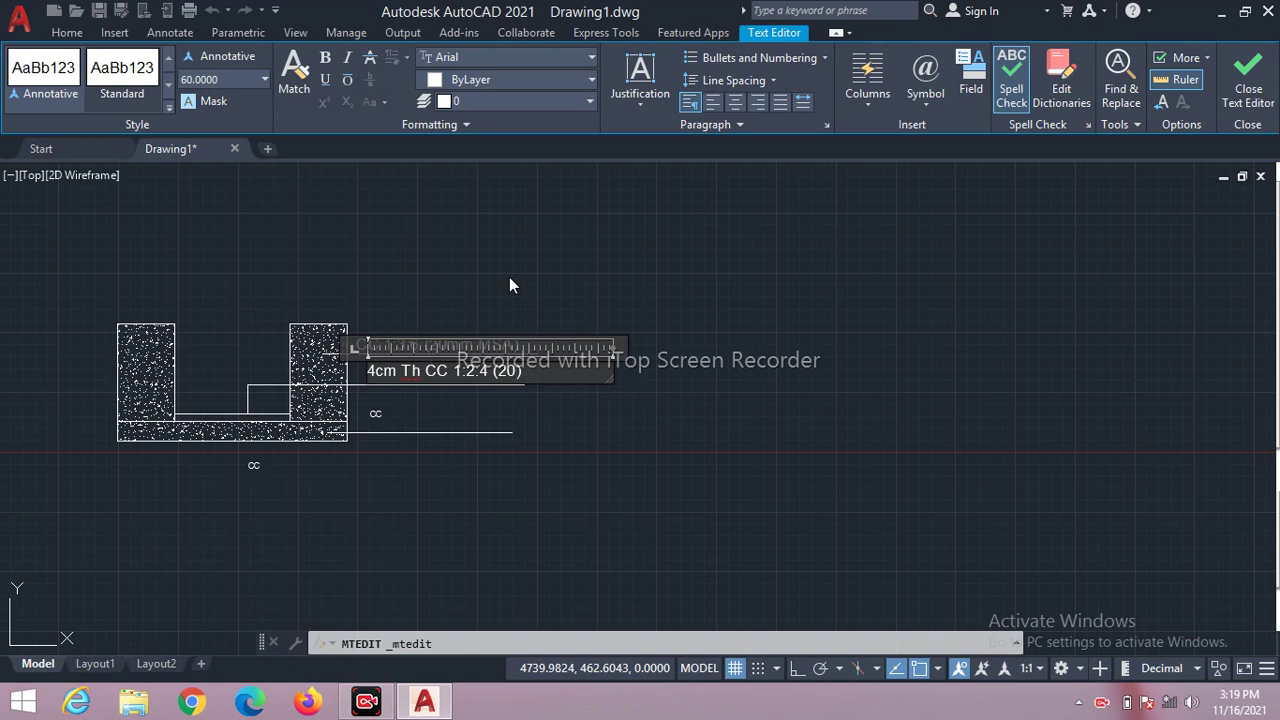
pyautogui.write('mm ')
pyautogui.write('MSA')
pyautogui.click(414, 411)
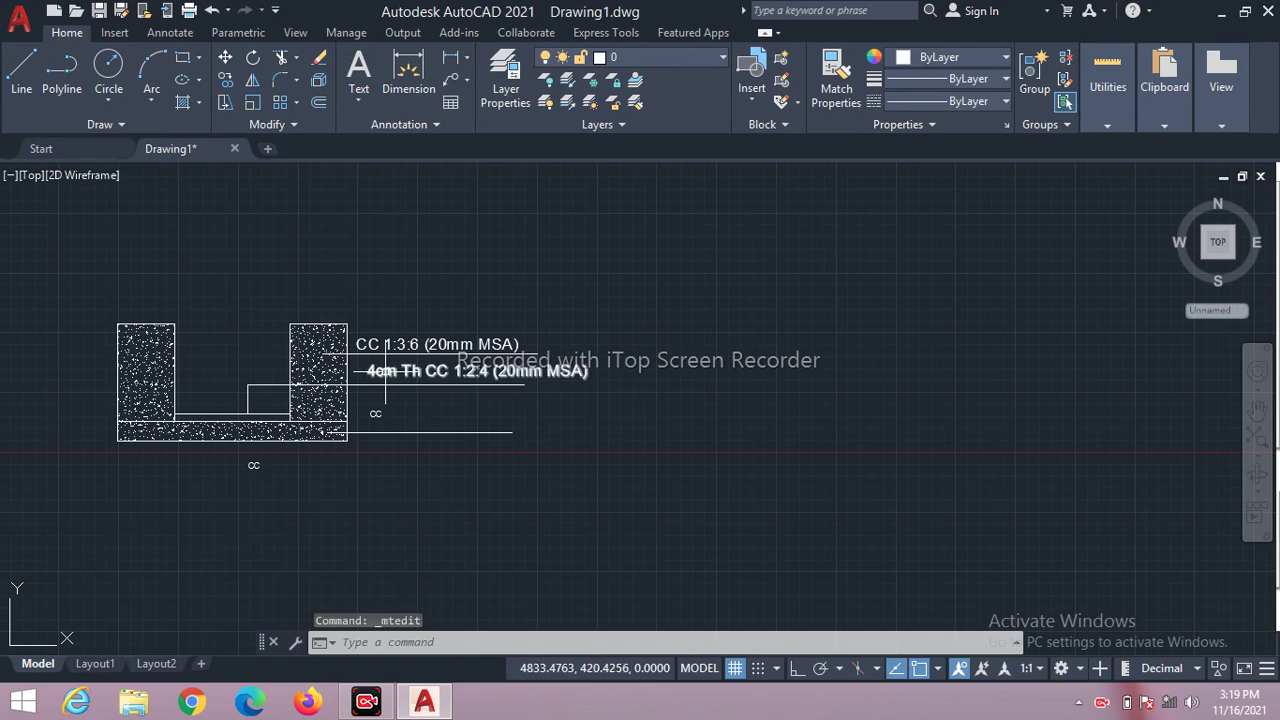
pyautogui.click(385, 371)
# Move the 4cm Th CC 1:2:4 label slightly to reposition it.
pyautogui.write('M')
pyautogui.press('Return')
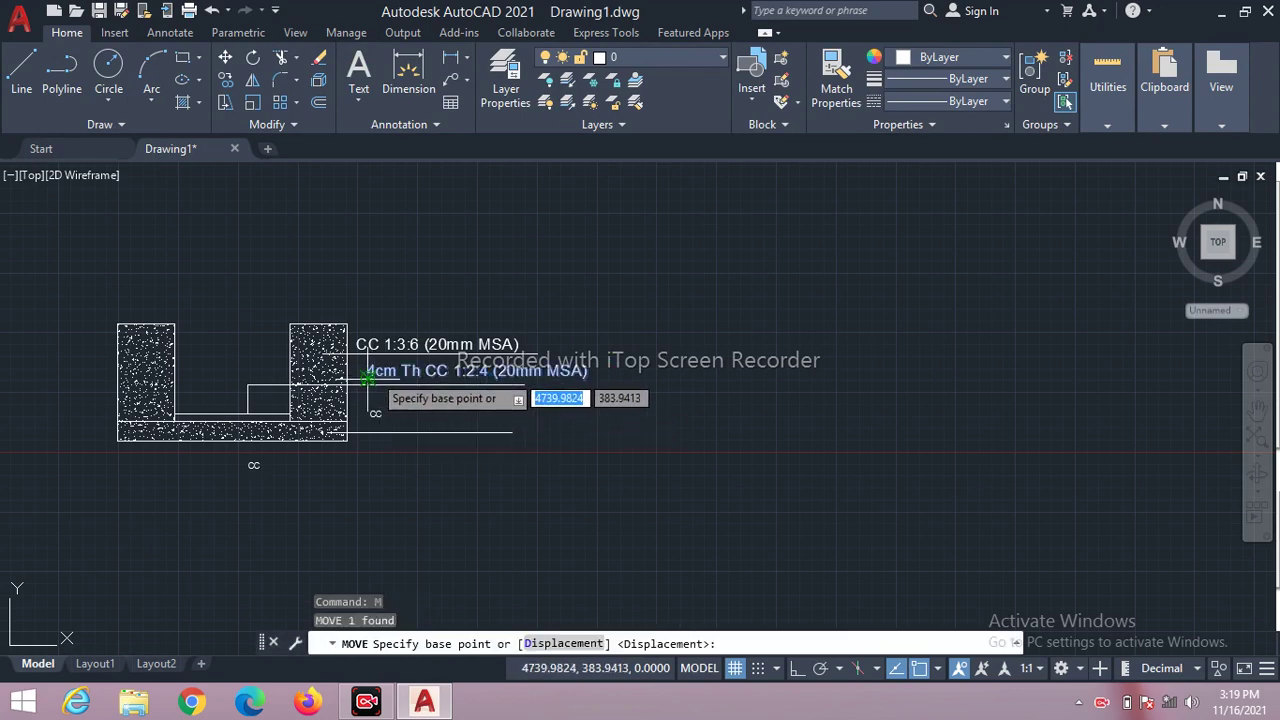
pyautogui.click(366, 375)
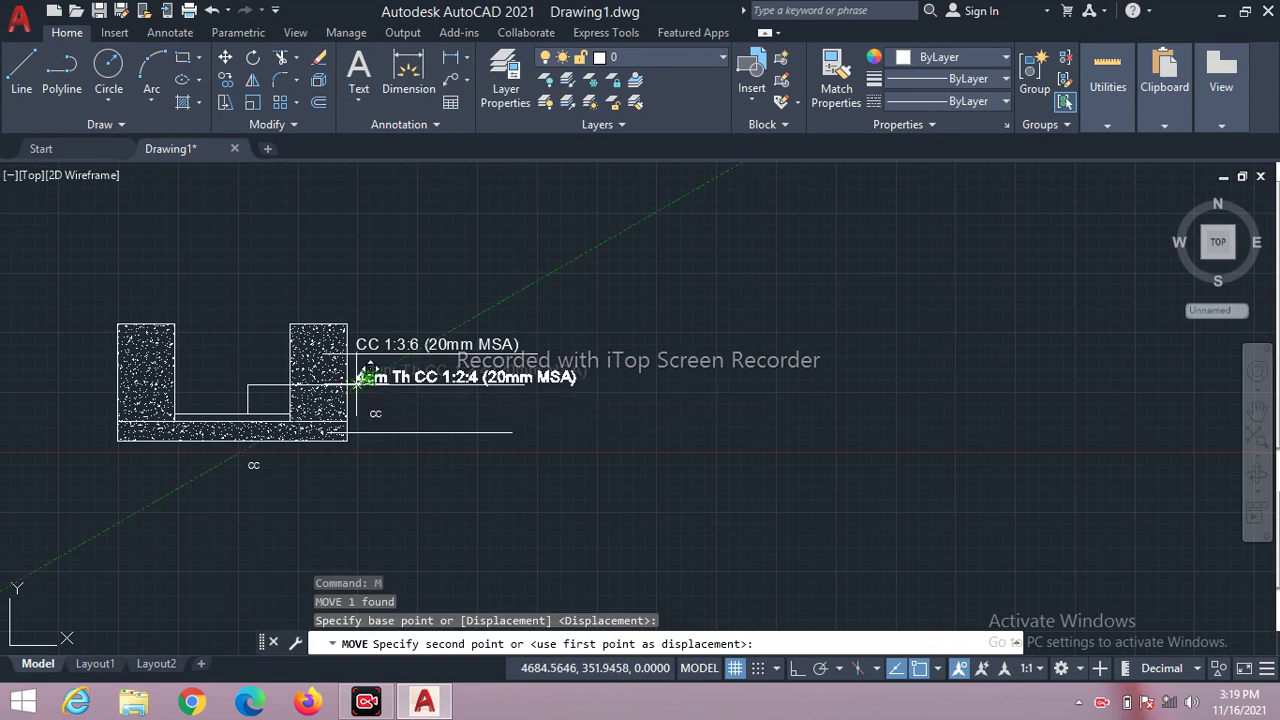
pyautogui.click(366, 376)
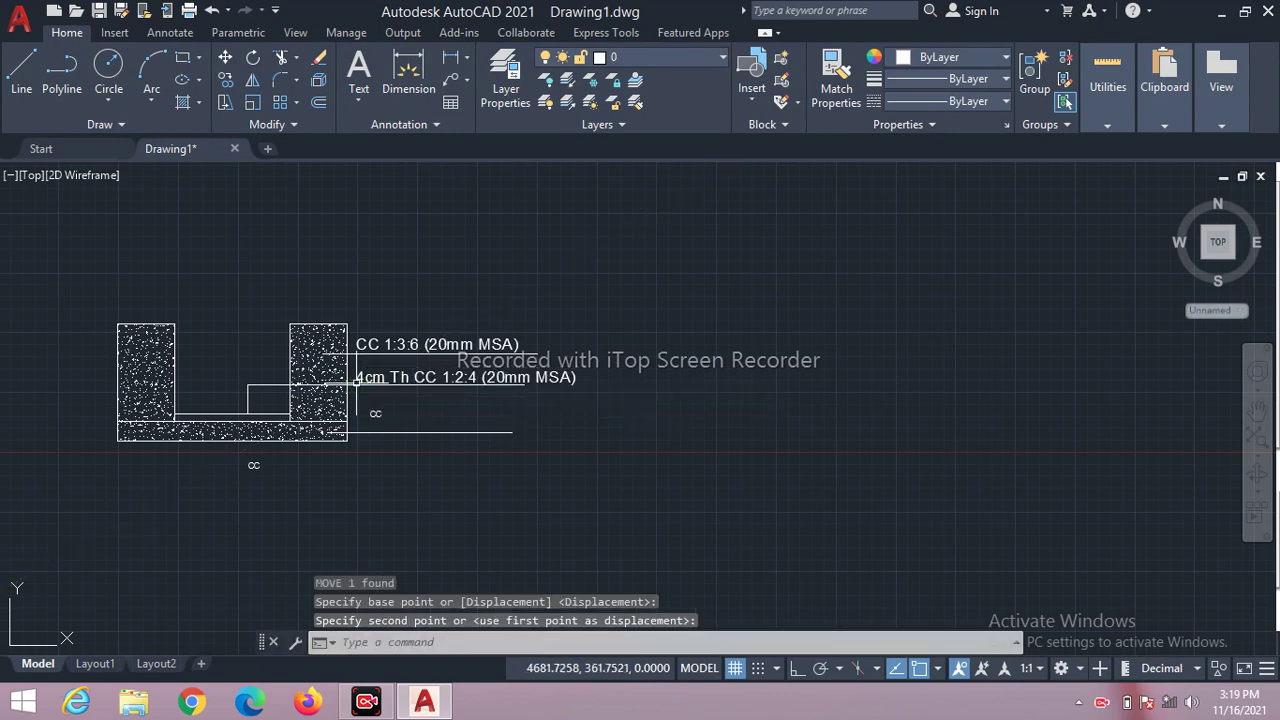
# Stretch the leader line's right end so it runs past the end of the 4cm label.
pyautogui.click(453, 385)
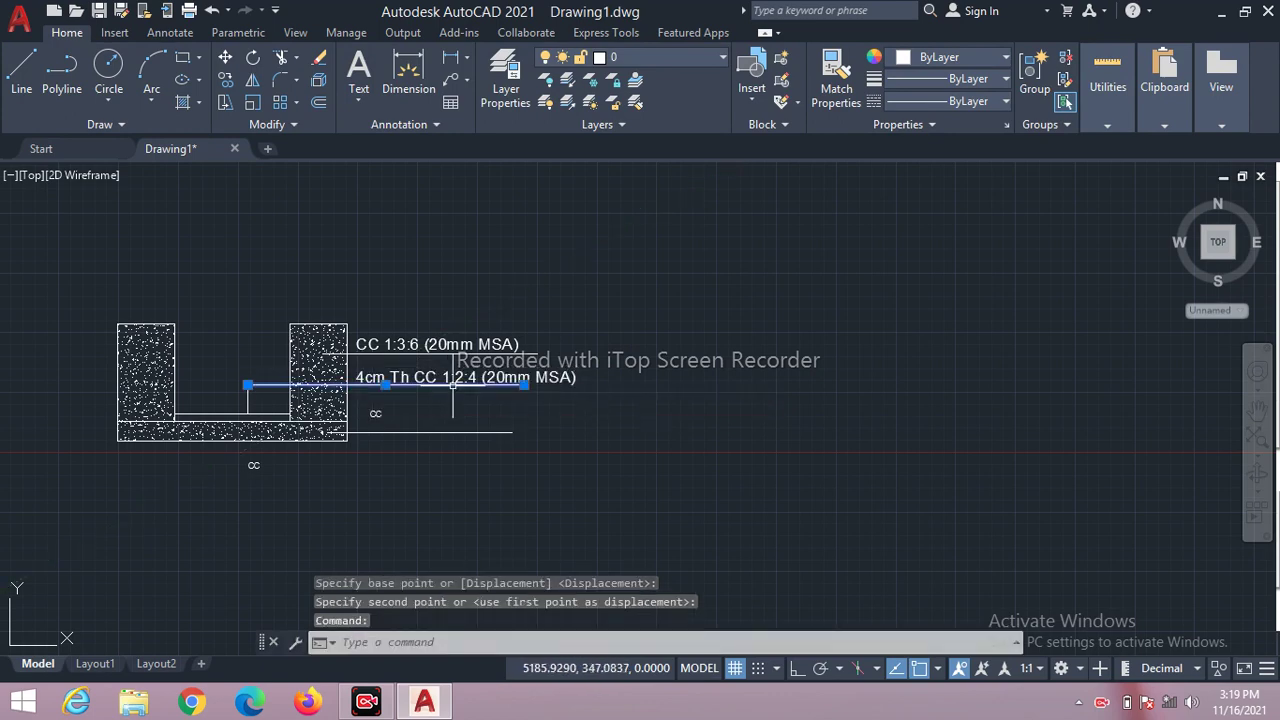
pyautogui.click(524, 385)
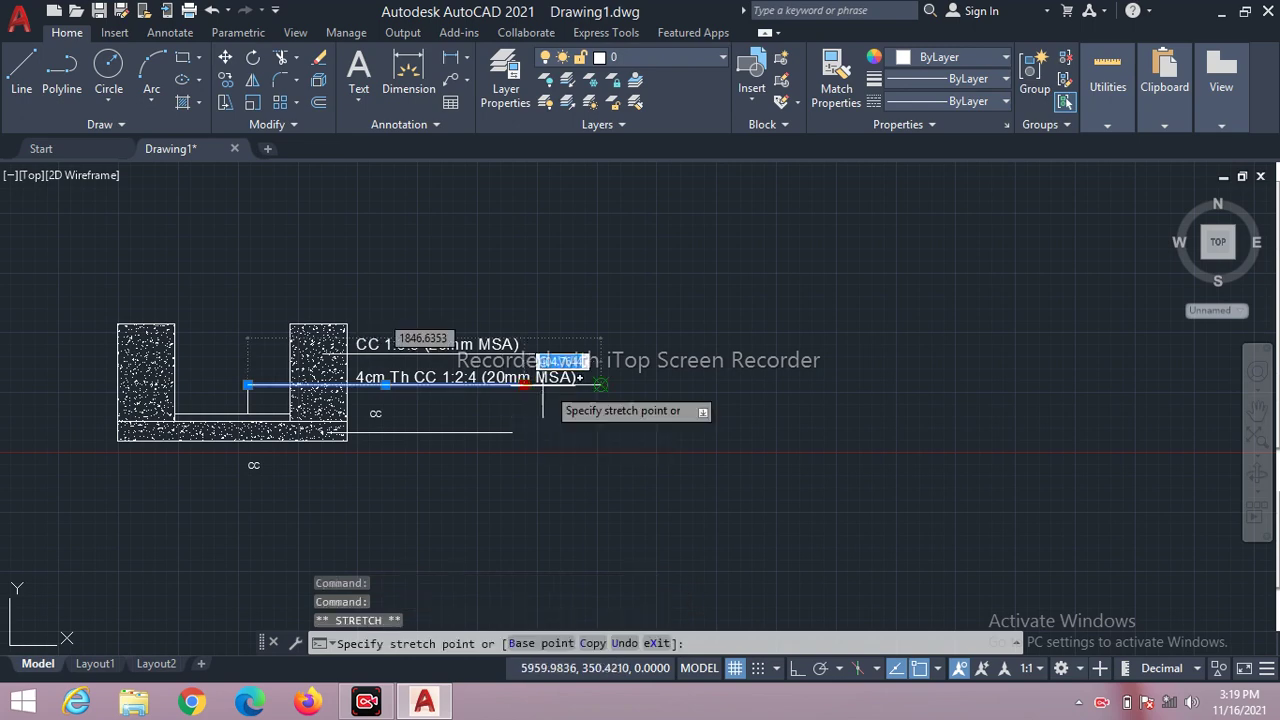
pyautogui.click(635, 385)
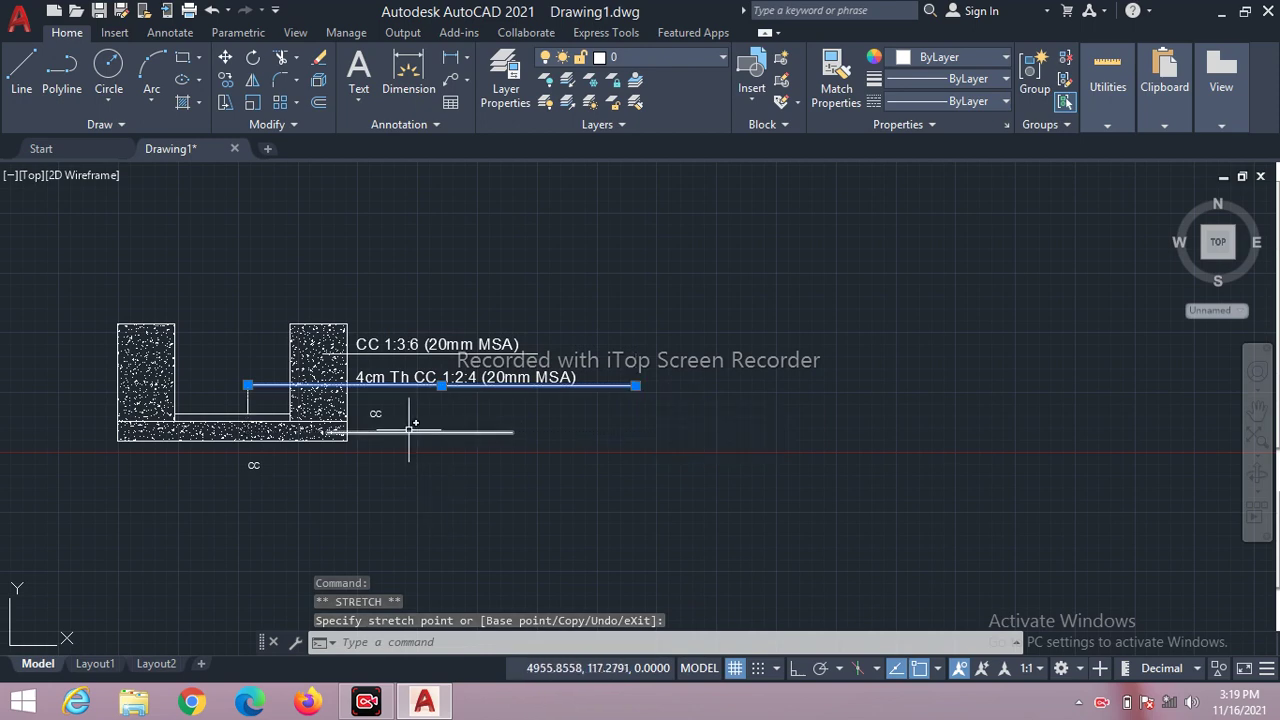
pyautogui.press('Escape')
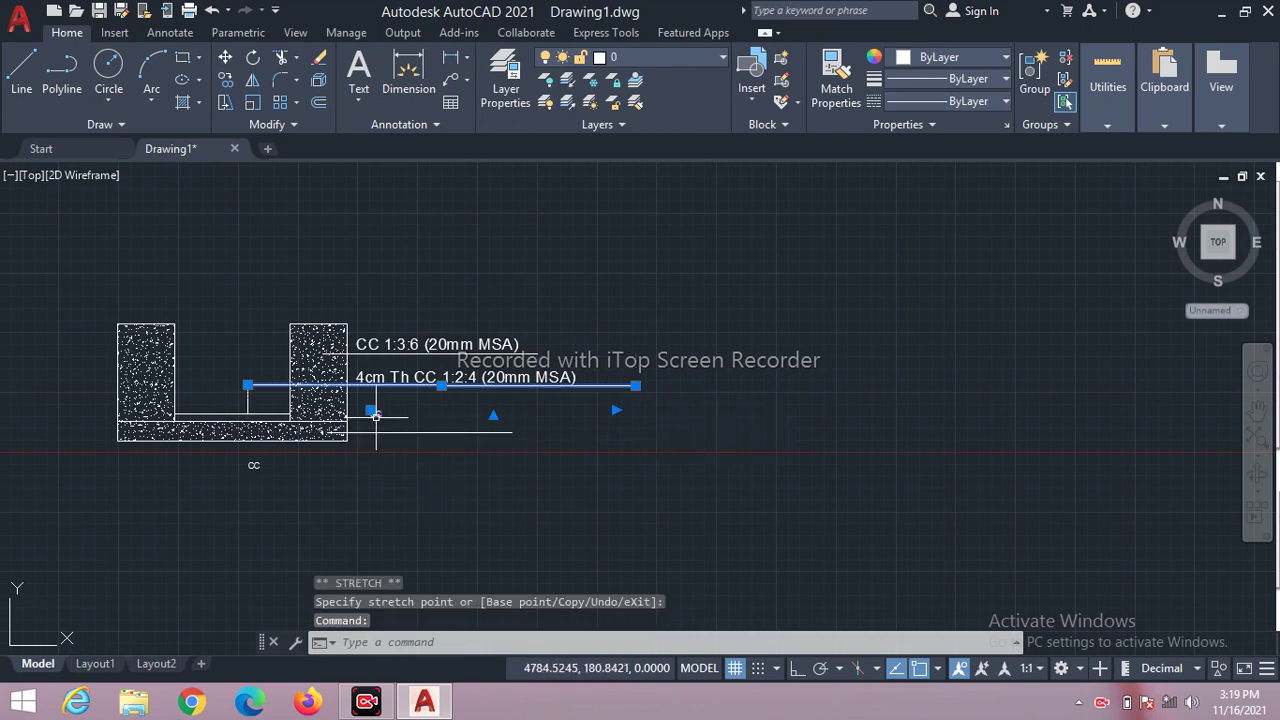
pyautogui.click(373, 412)
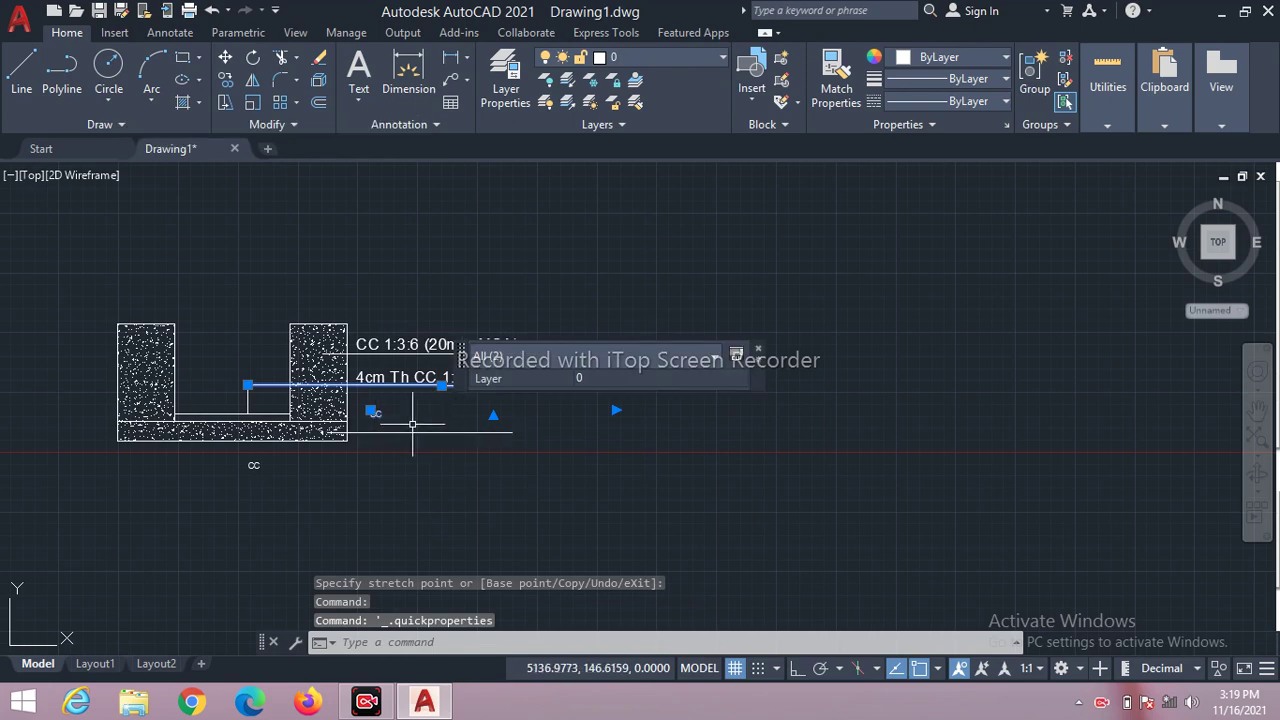
pyautogui.press('Escape')
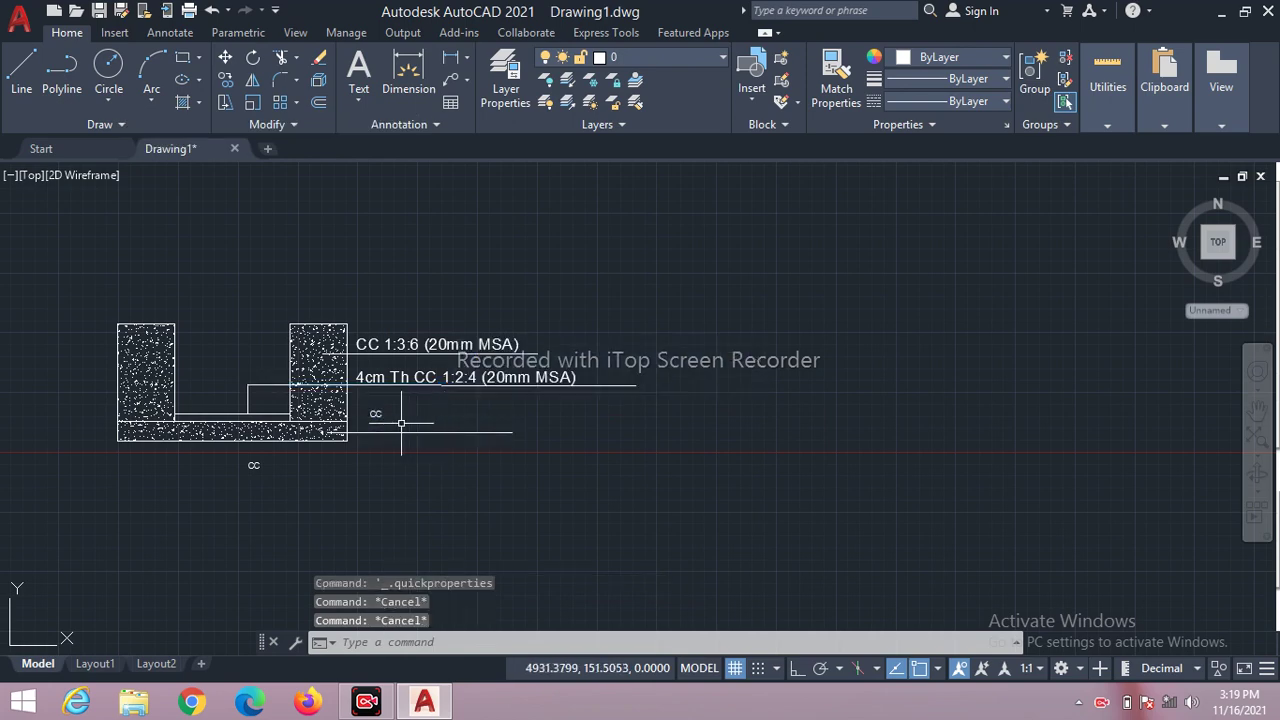
pyautogui.click(374, 414)
# Set the lowest cc label to text height 60 and type '1:5:10 C.C (40mm MSA)'.
pyautogui.doubleClick(375, 413)
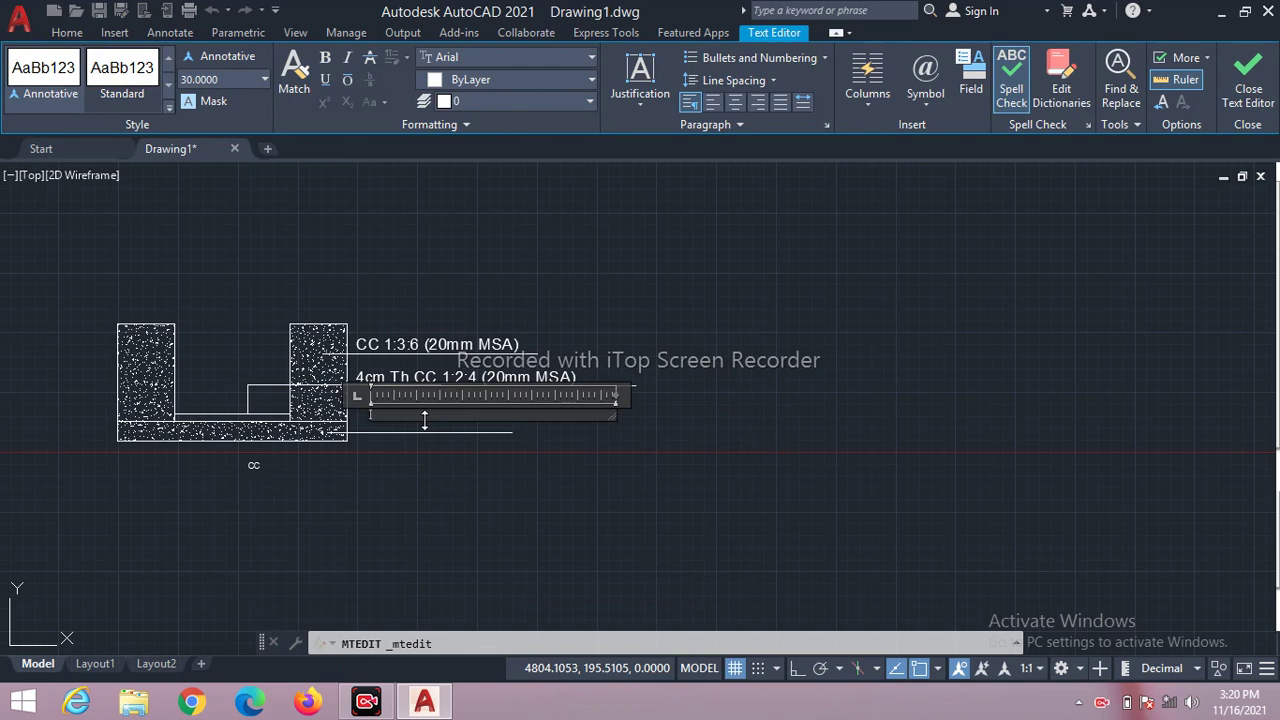
pyautogui.click(240, 79)
pyautogui.write('60')
pyautogui.press('Return')
pyautogui.write('1')
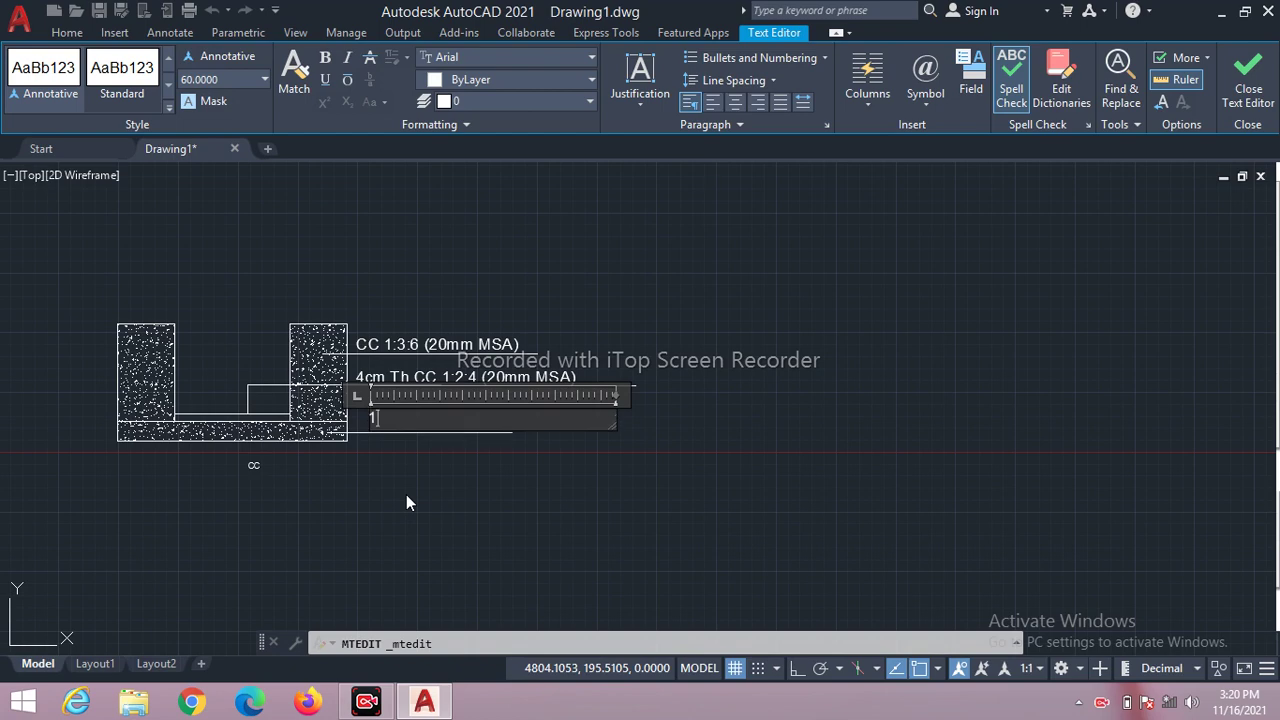
pyautogui.write(':5')
pyautogui.write(':1')
pyautogui.write('0')
pyautogui.write(' C.C ')
pyautogui.write('()')
pyautogui.write('4')
pyautogui.write('0')
pyautogui.write('m')
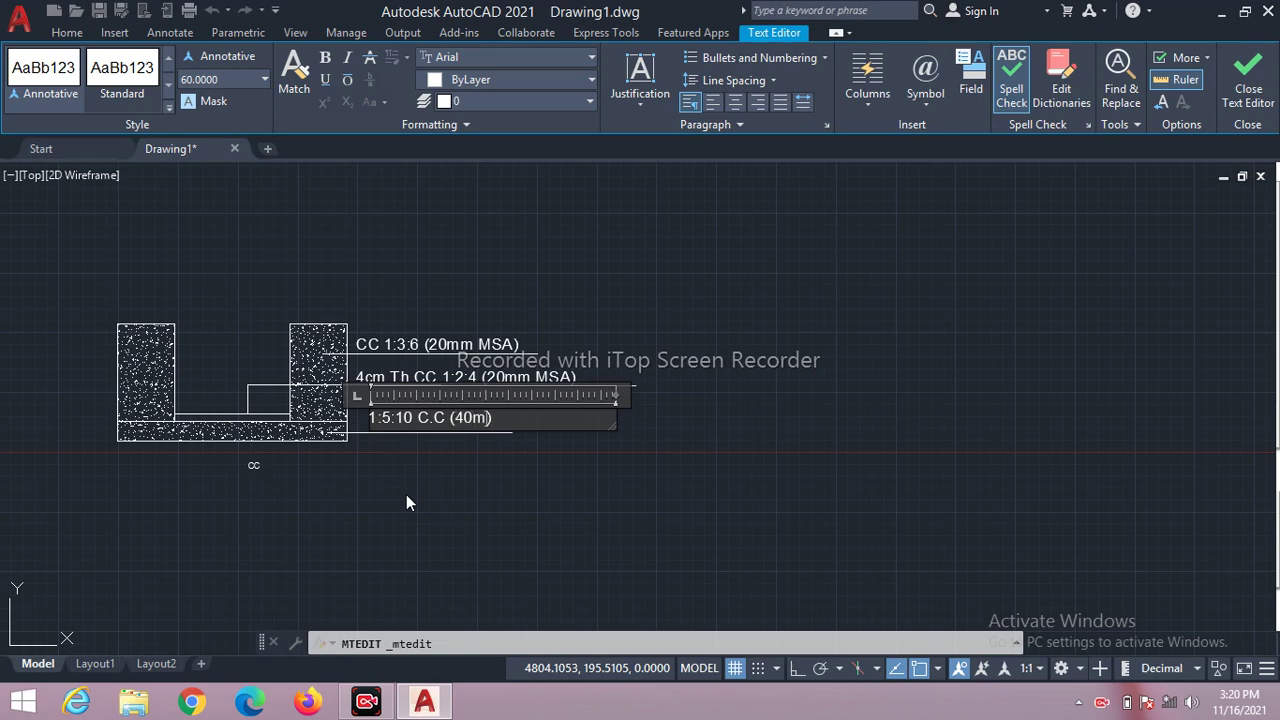
pyautogui.write('m MSA')
# Close the editor and move the 1:5:10 C.C (40mm MSA) label onto its leader.
pyautogui.click(474, 444)
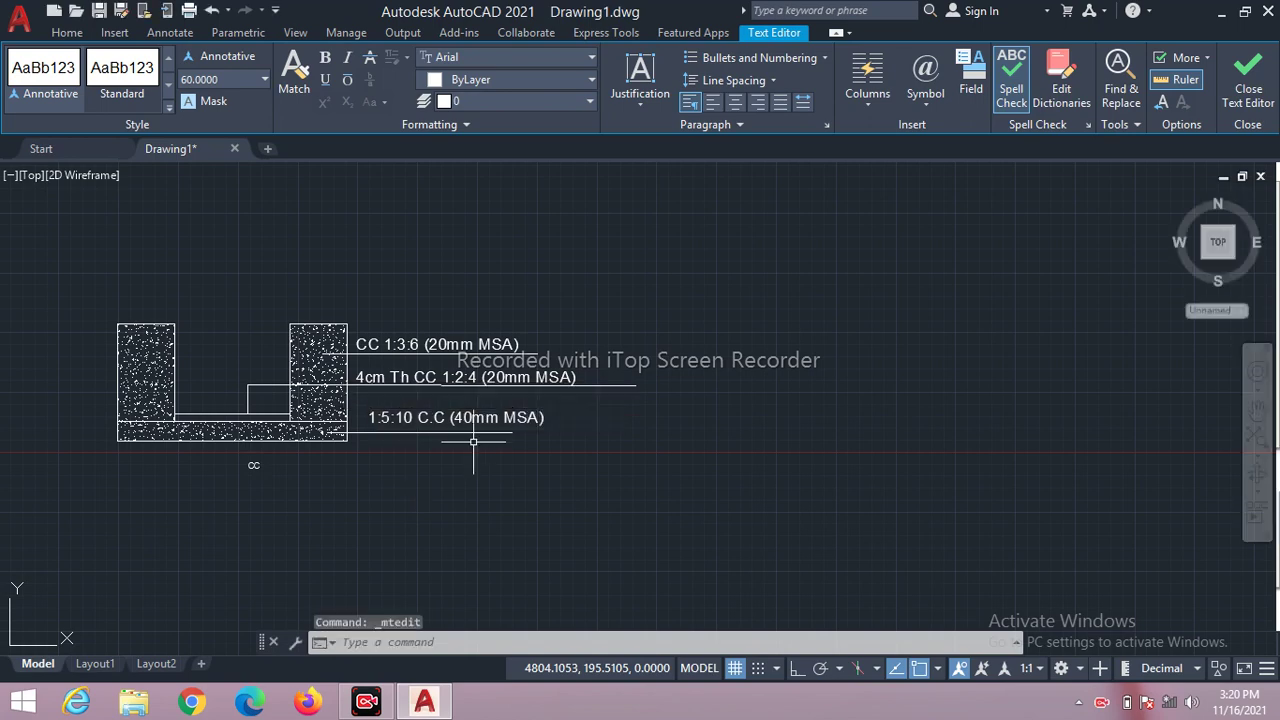
pyautogui.click(507, 424)
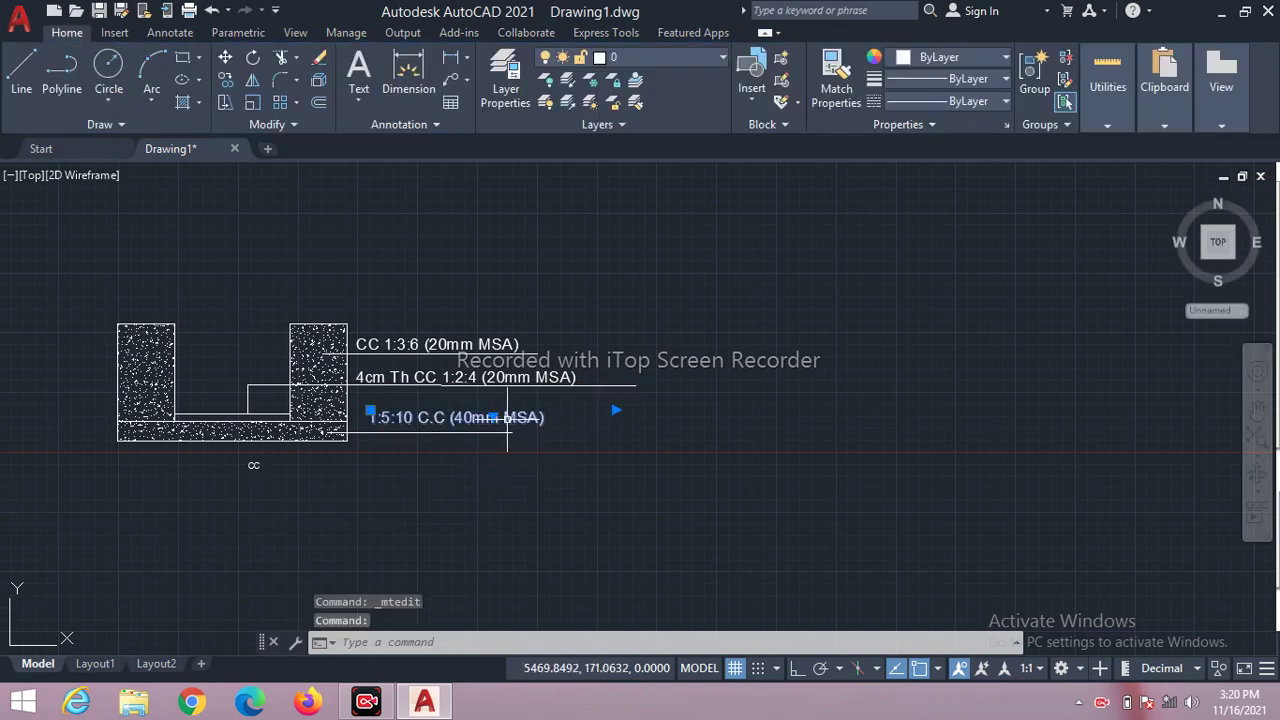
pyautogui.write('m')
pyautogui.press('Return')
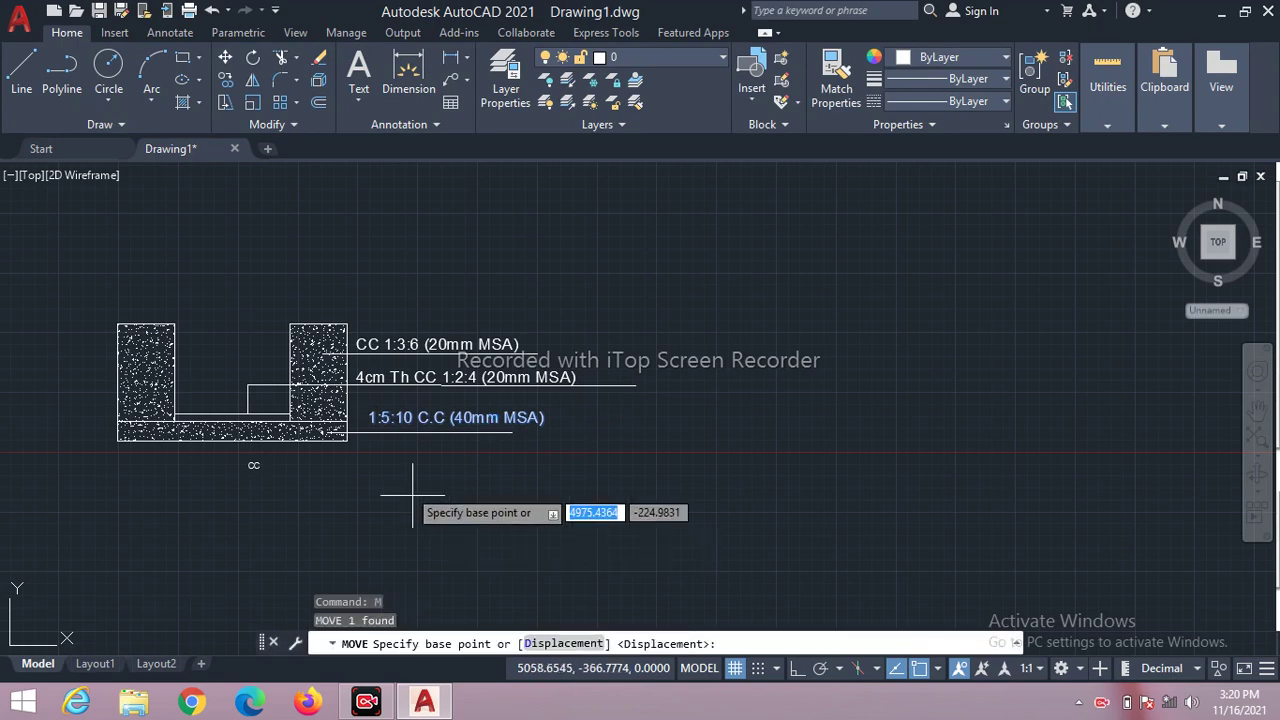
pyautogui.click(378, 414)
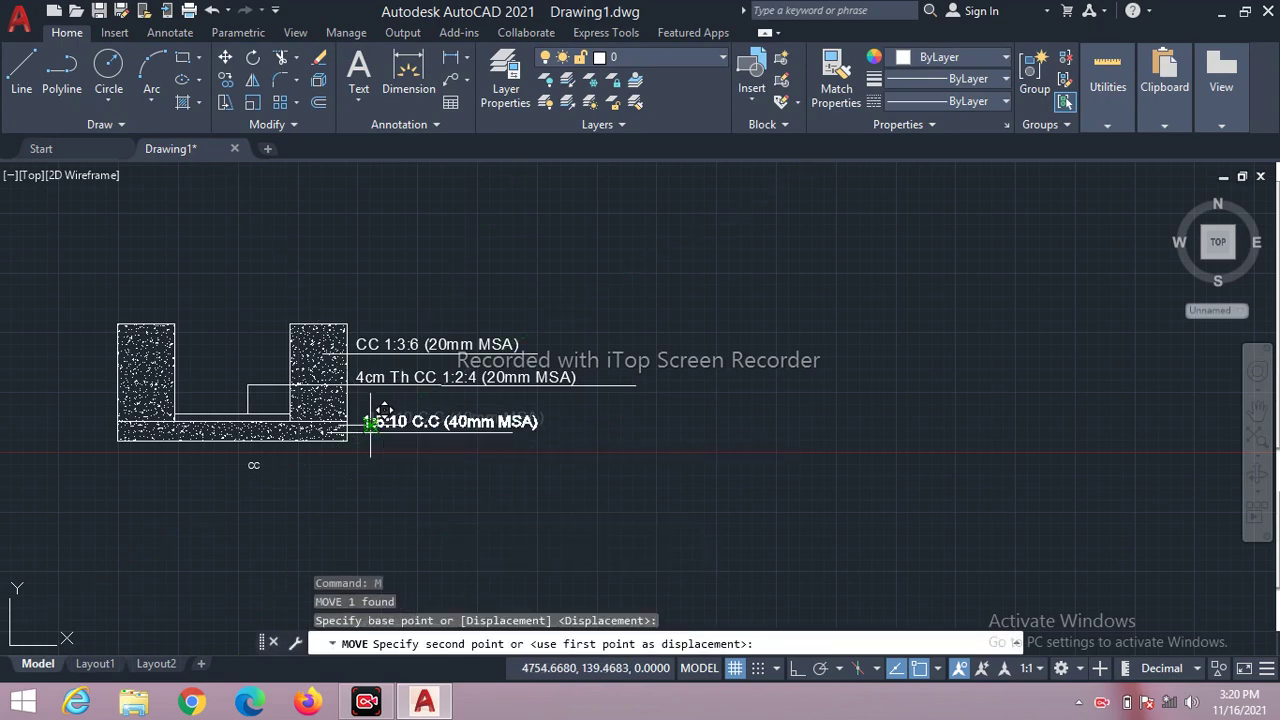
pyautogui.click(369, 424)
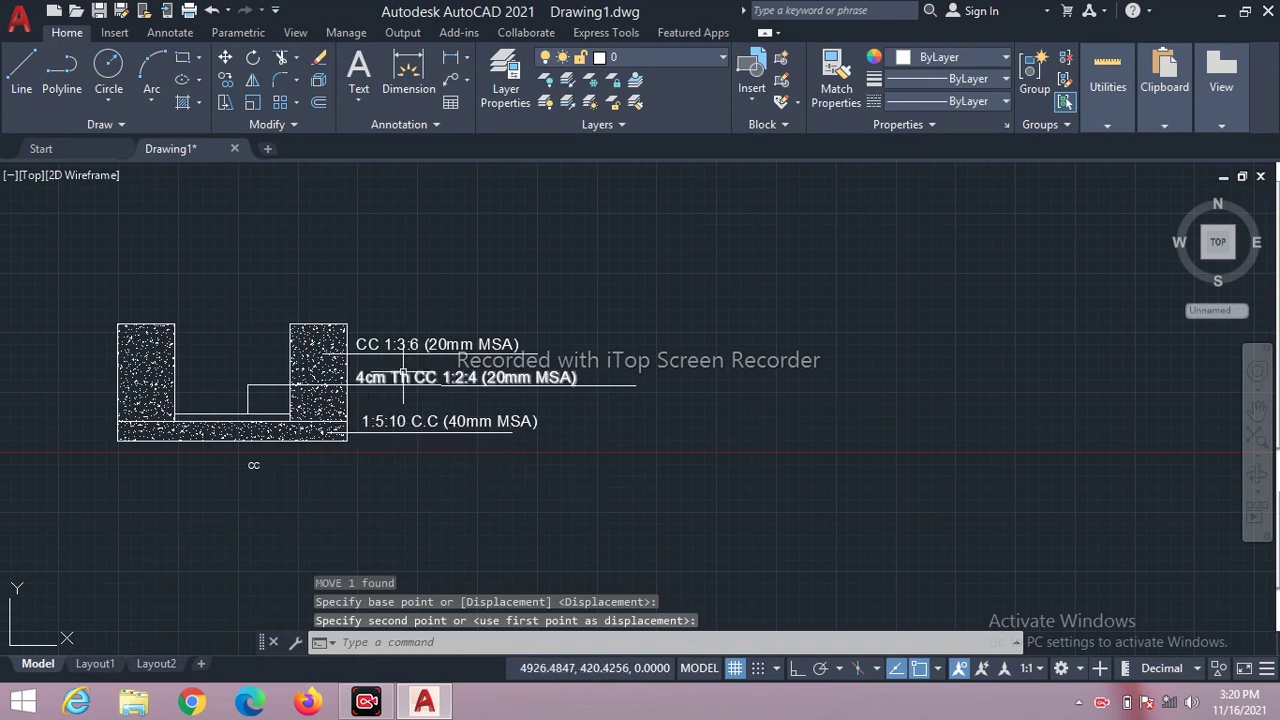
# Nudge the 1:5:10 label toward the hatched base, then undo that last move.
pyautogui.click(391, 421)
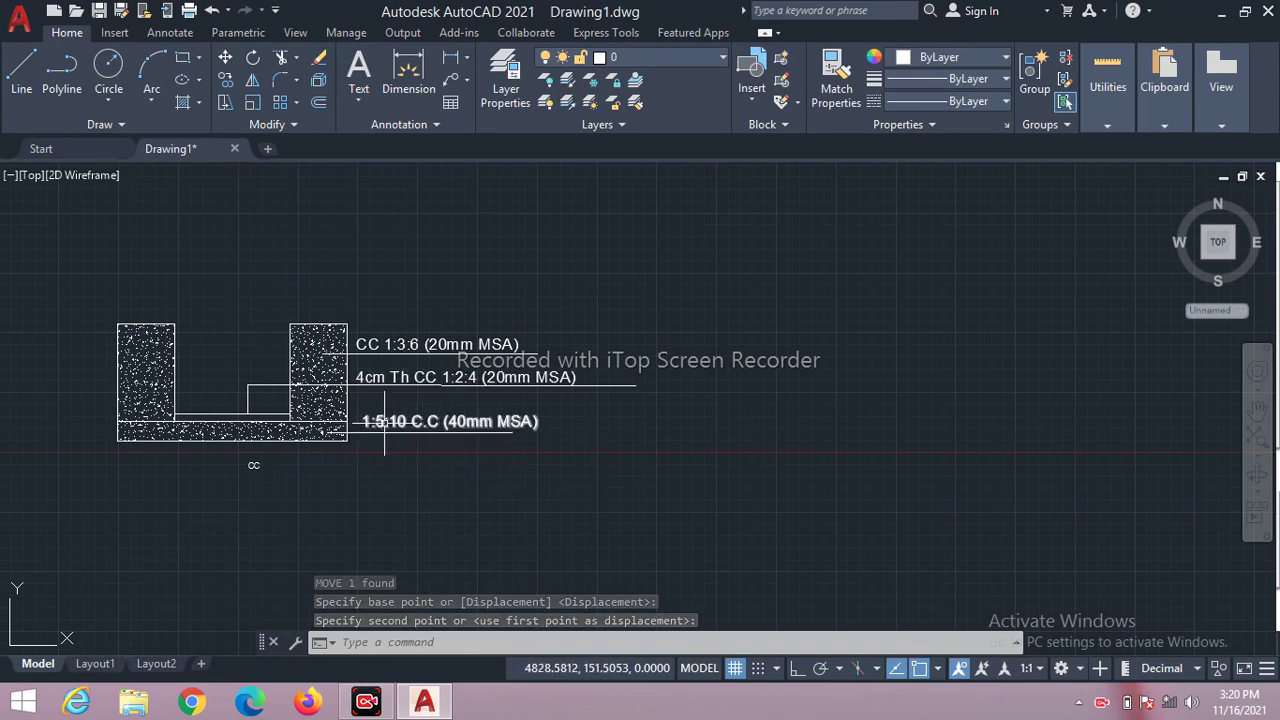
pyautogui.write('m')
pyautogui.press('Return')
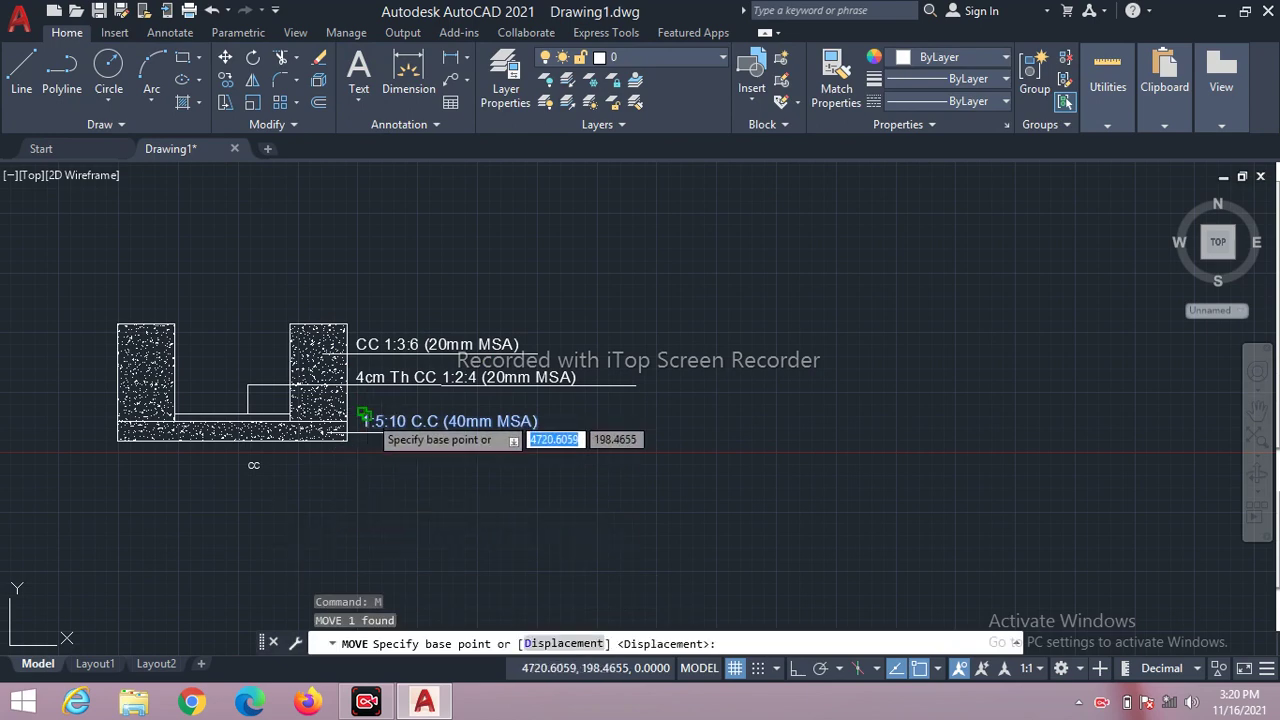
pyautogui.click(363, 418)
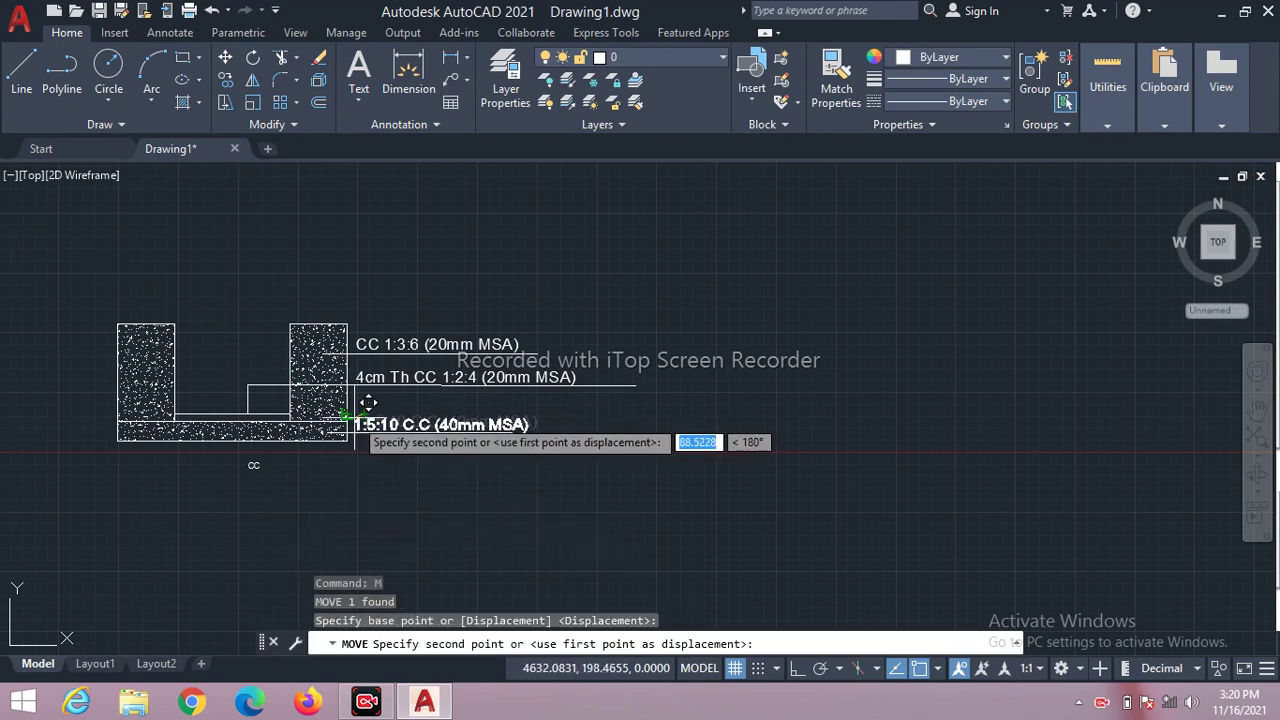
pyautogui.click(368, 402)
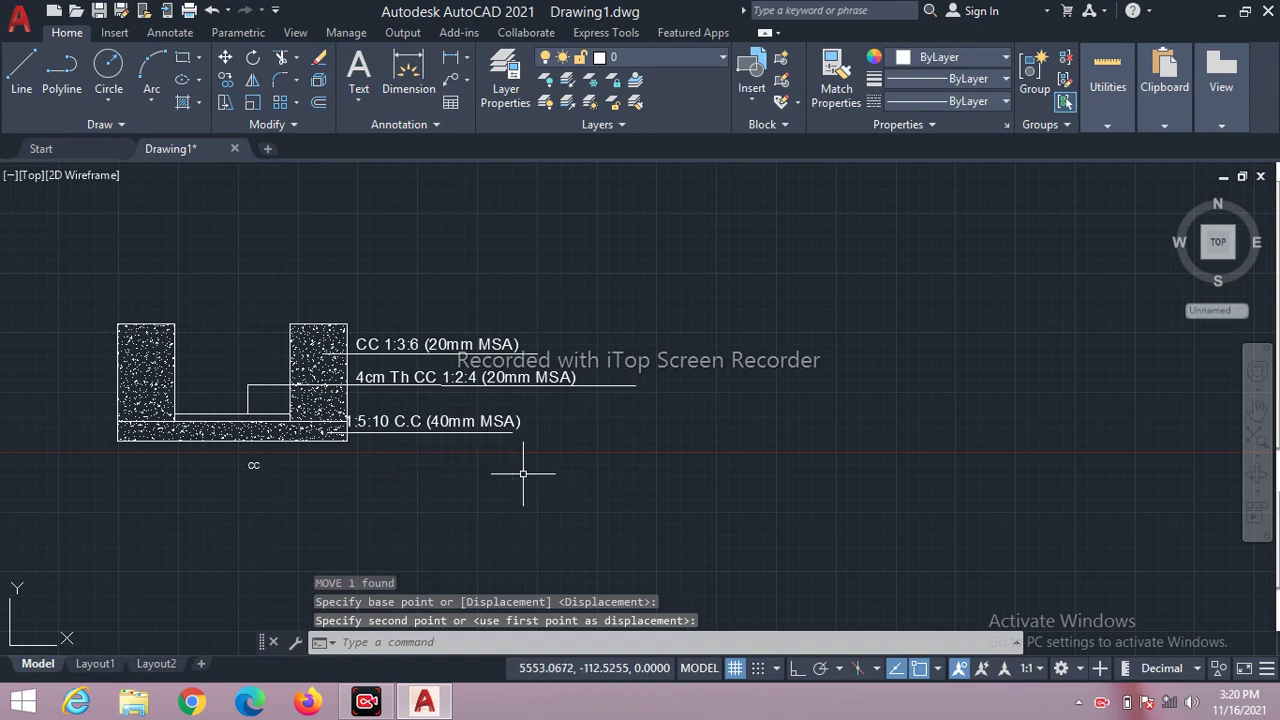
pyautogui.click(392, 421)
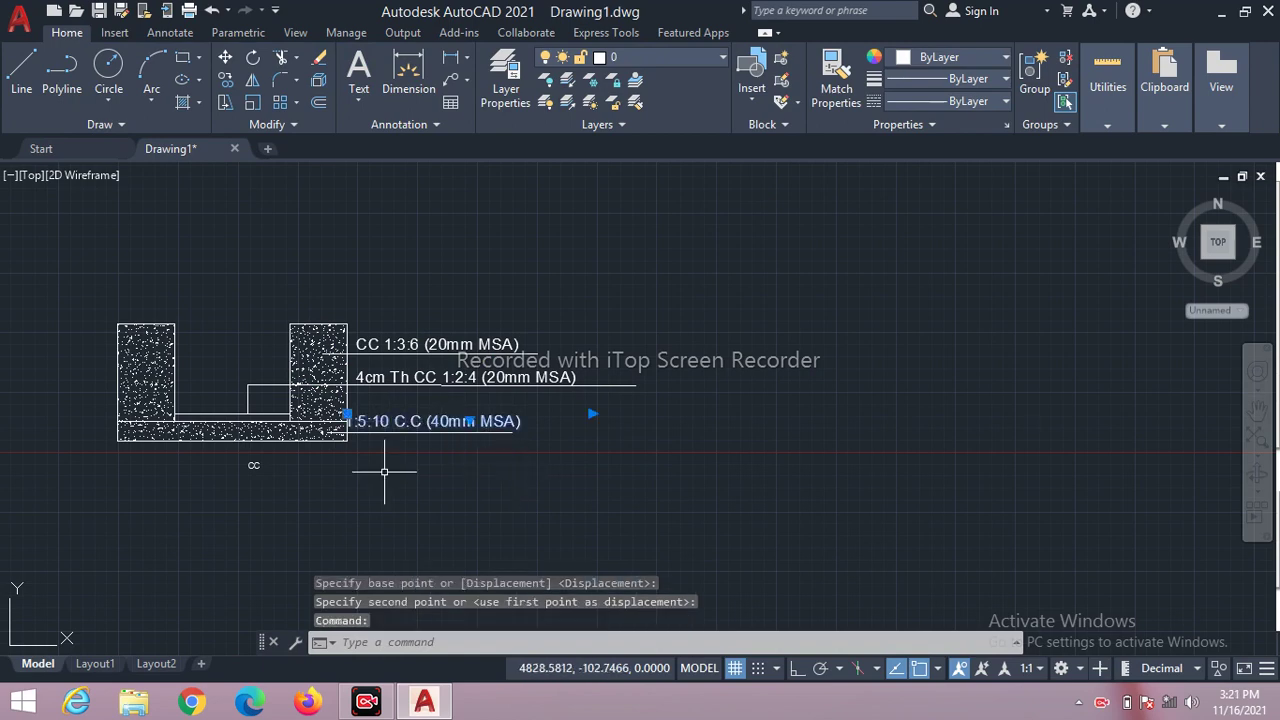
pyautogui.write("m'")
pyautogui.press('Return')
pyautogui.press('Escape')
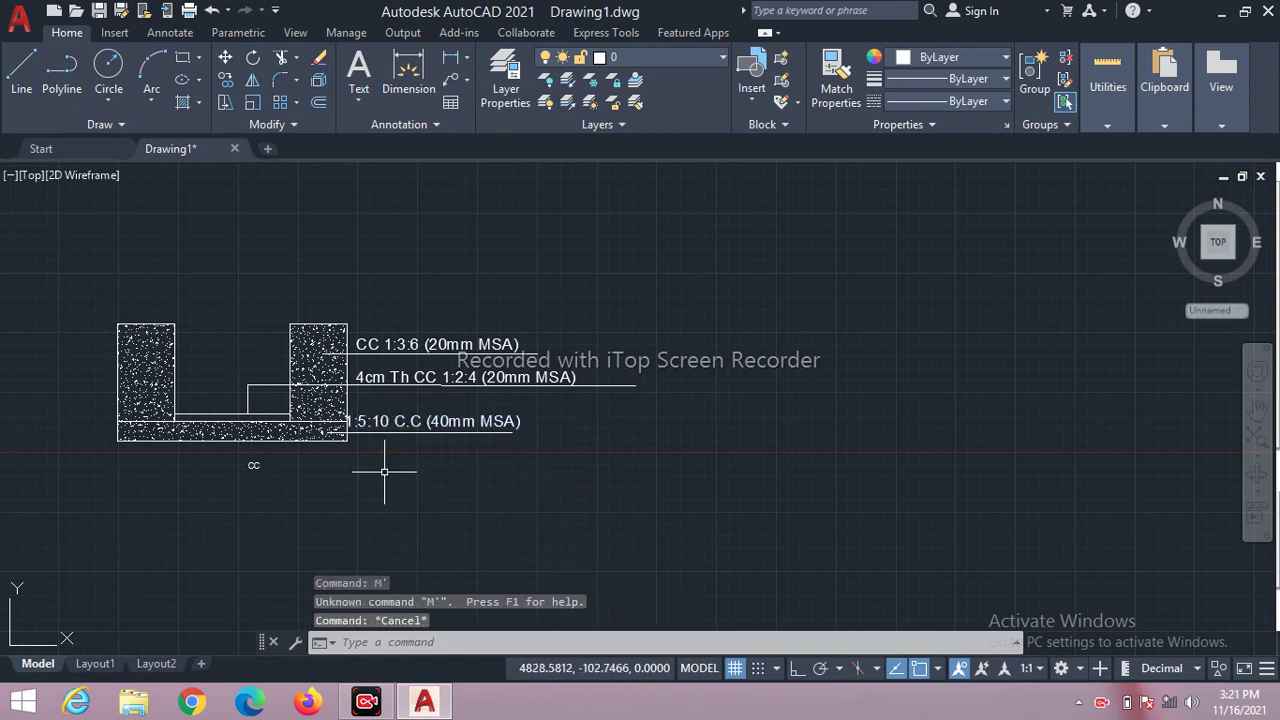
pyautogui.hotkey('ctrl', 'z')
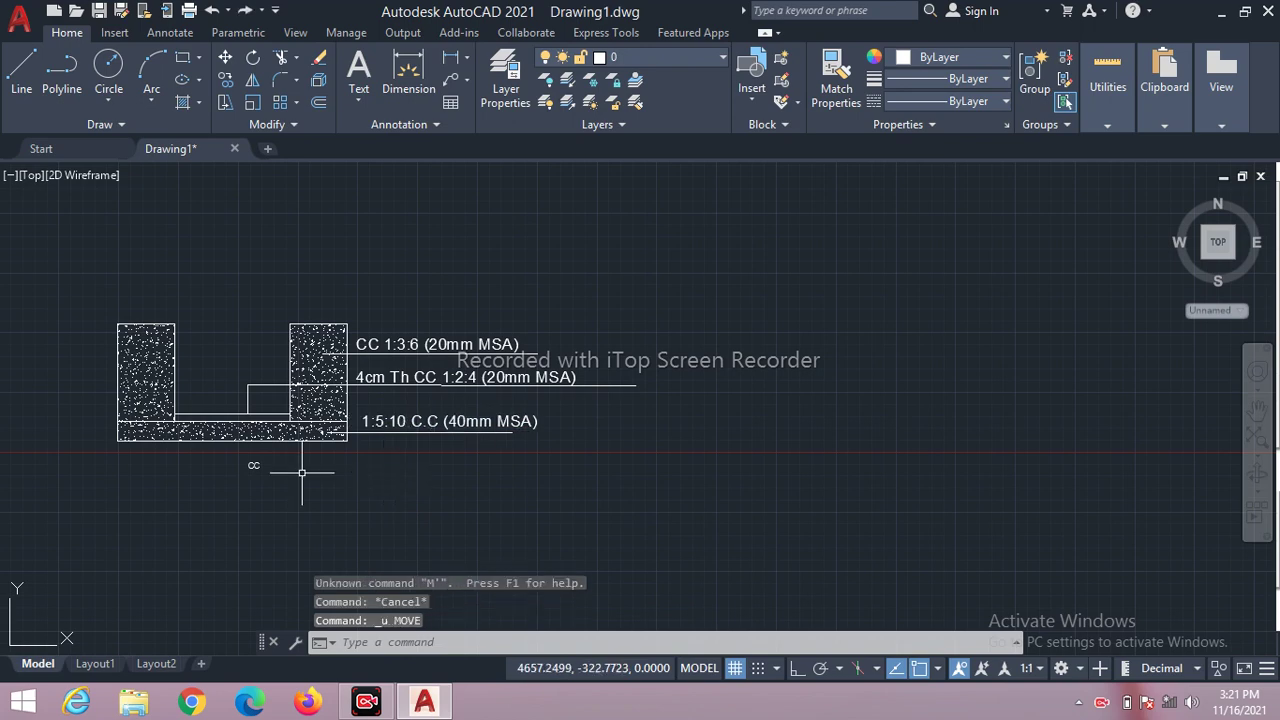
# Clear the small cc note below the drain and set its text height to 90.
pyautogui.click(252, 463)
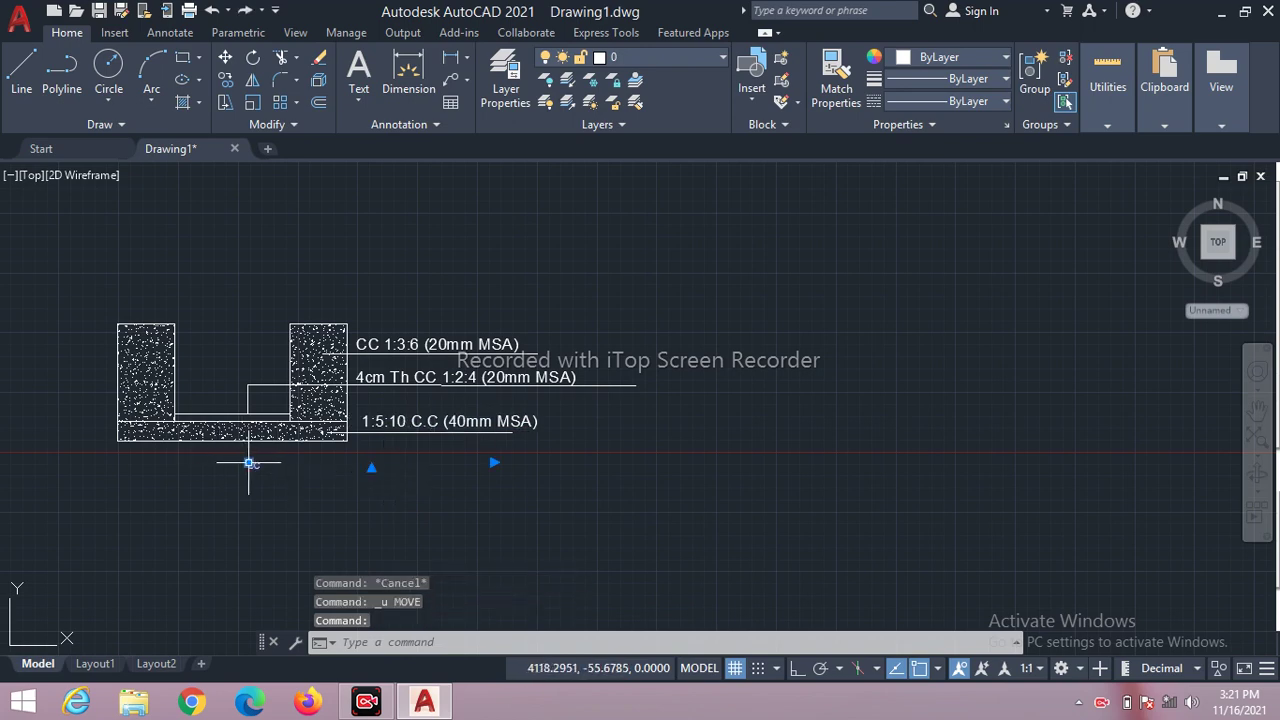
pyautogui.doubleClick(252, 463)
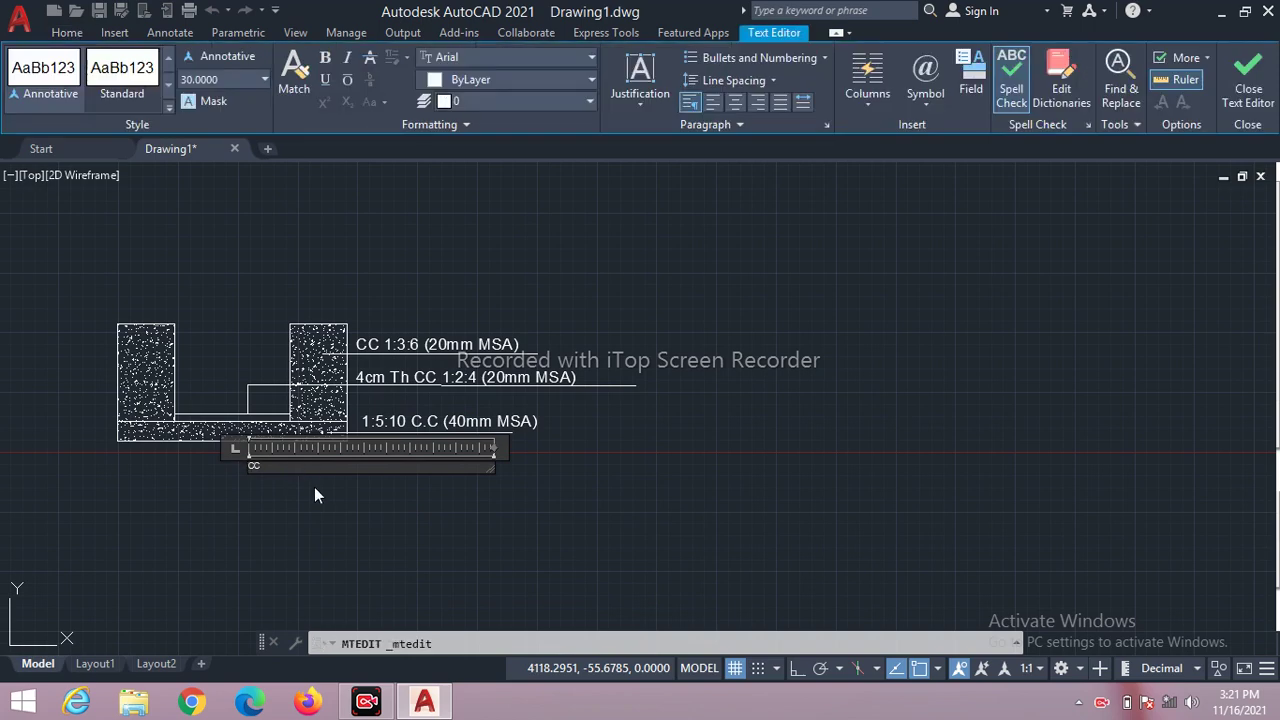
pyautogui.press('BackSpace')
pyautogui.write('90')
pyautogui.press('BackSpace')
pyautogui.press('BackSpace')
pyautogui.click(220, 78)
pyautogui.press('BackSpace')
pyautogui.press('Return')
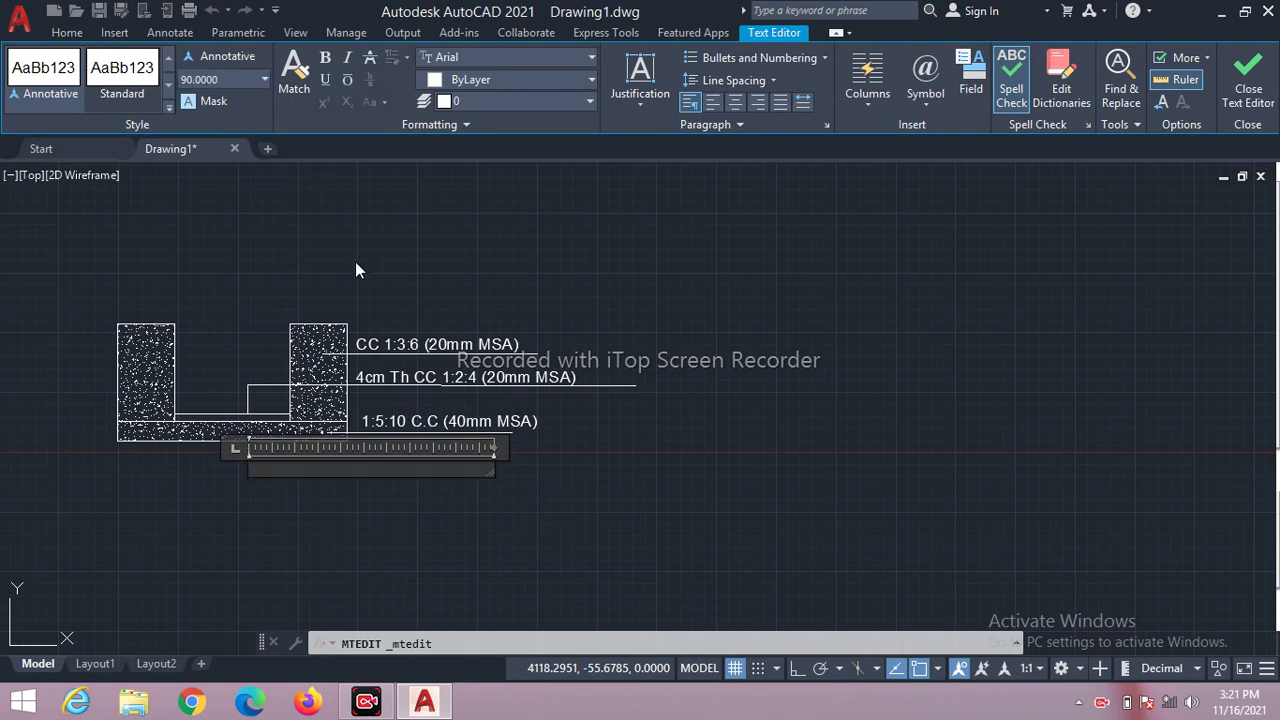
# Type the two-line title 'CROSS SECTION' / '(DRAIN)'.
pyautogui.write('CO')
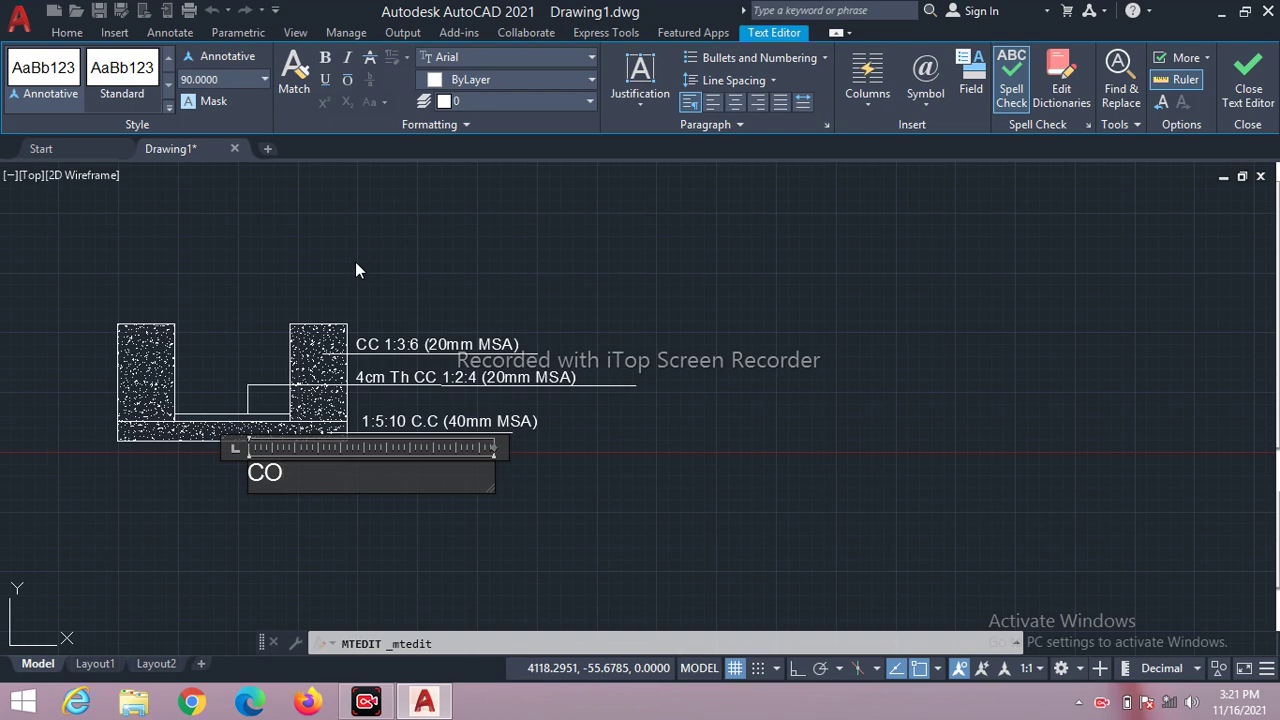
pyautogui.press('BackSpace')
pyautogui.write('R')
pyautogui.write('OS')
pyautogui.write('S SE')
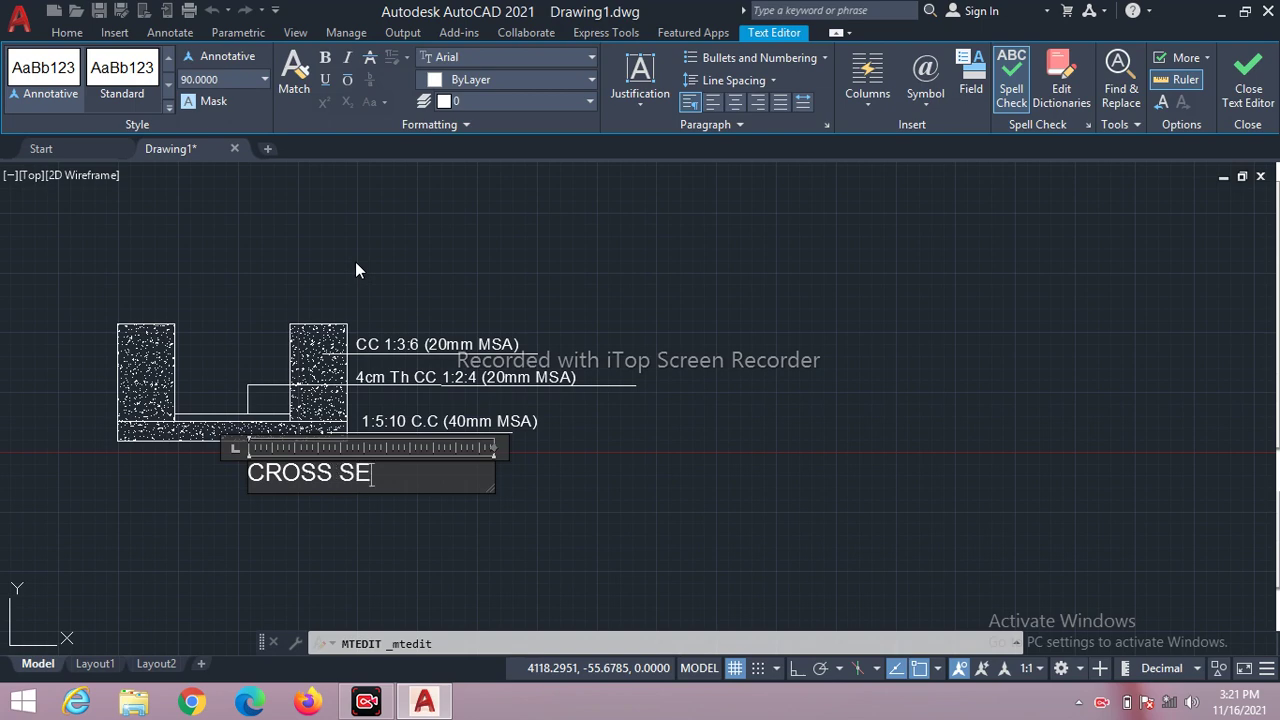
pyautogui.write('CTION')
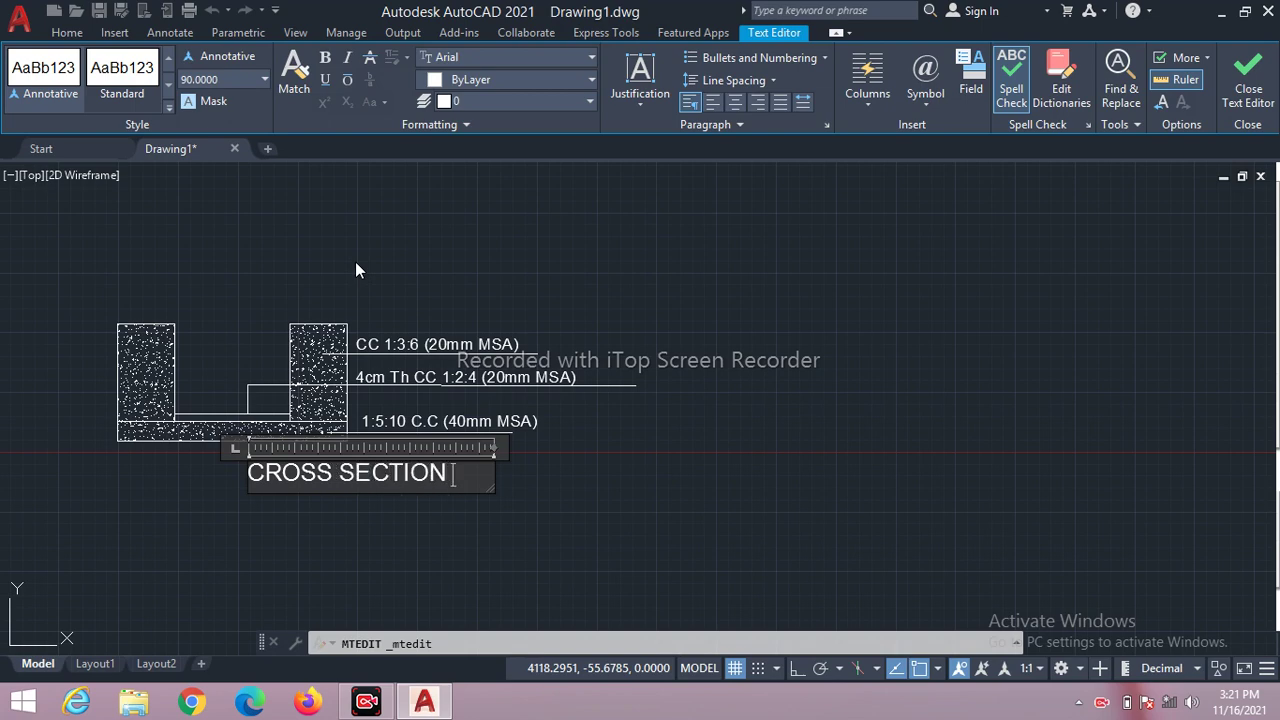
pyautogui.press('Return')
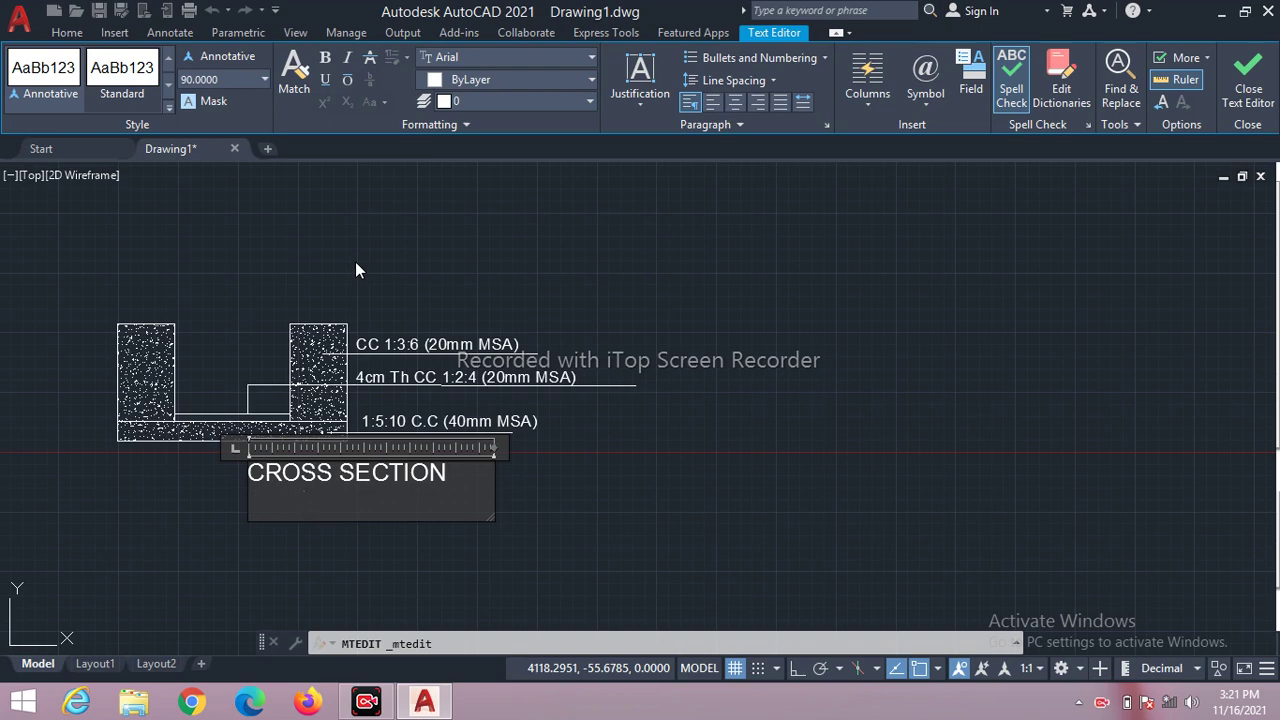
pyautogui.write('()')
pyautogui.press('Left')
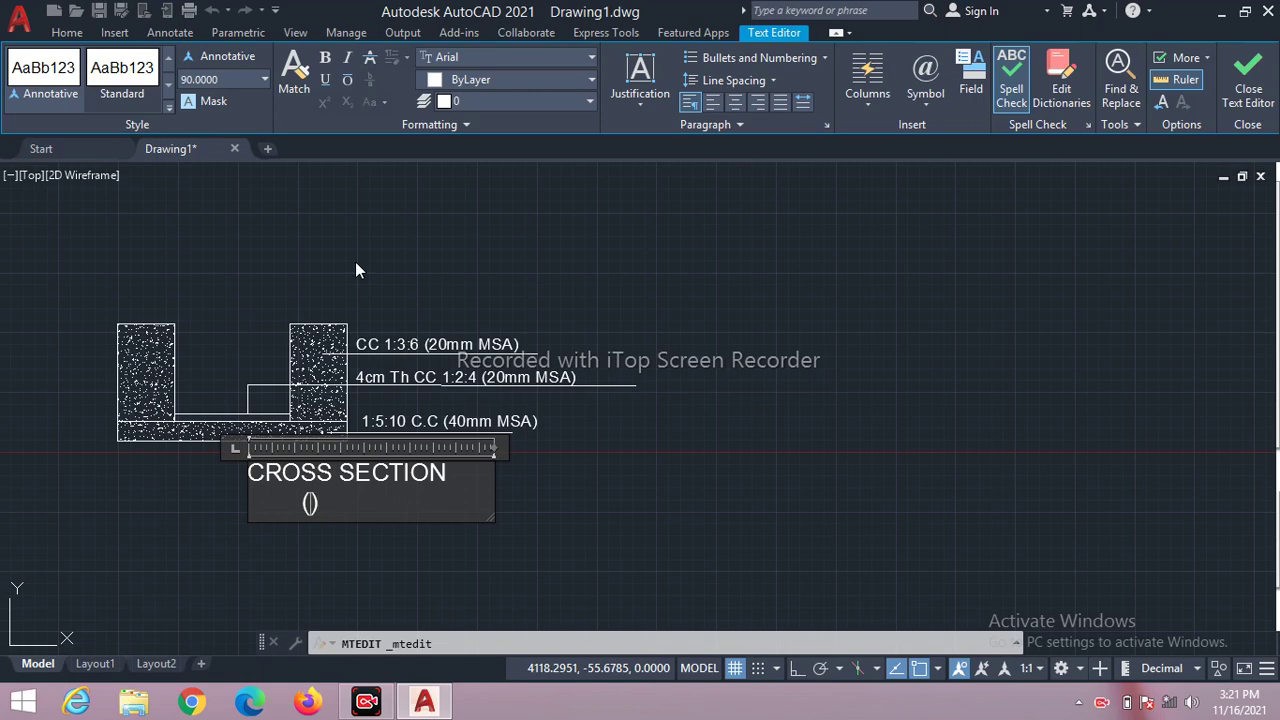
pyautogui.write('DE')
pyautogui.press('BackSpace')
pyautogui.write('RA')
pyautogui.write('IN')
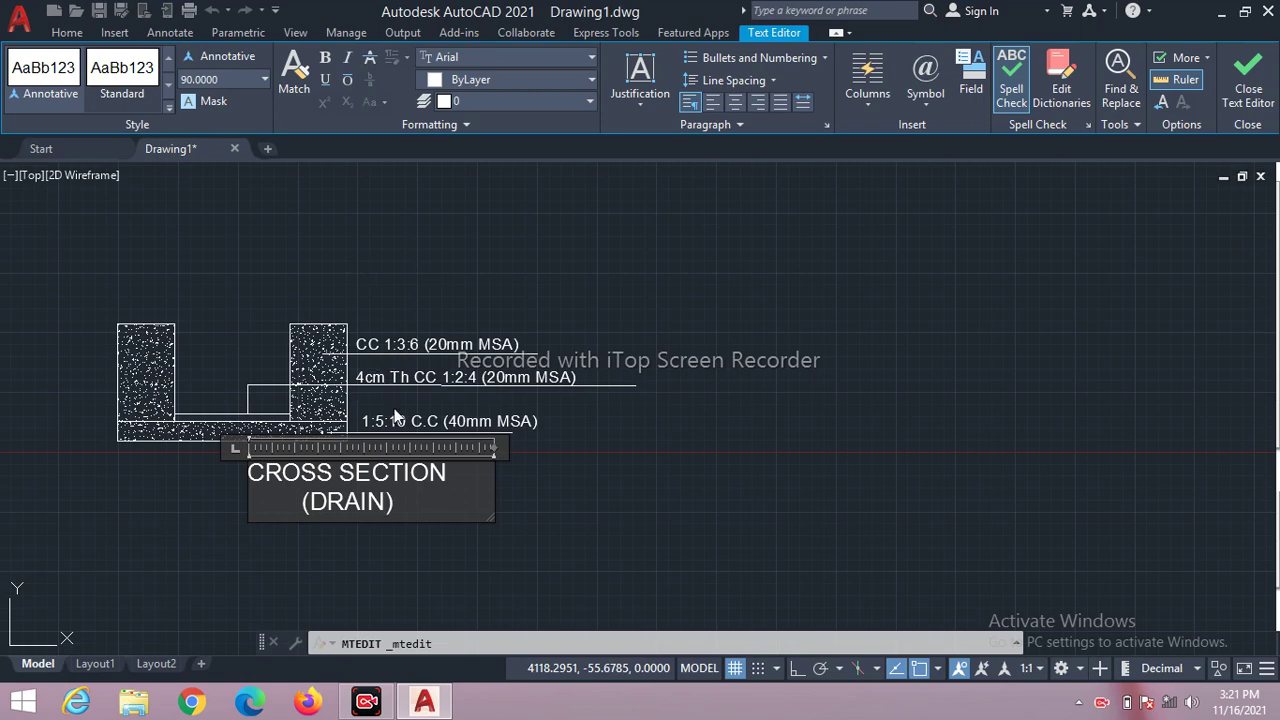
pyautogui.click(383, 573)
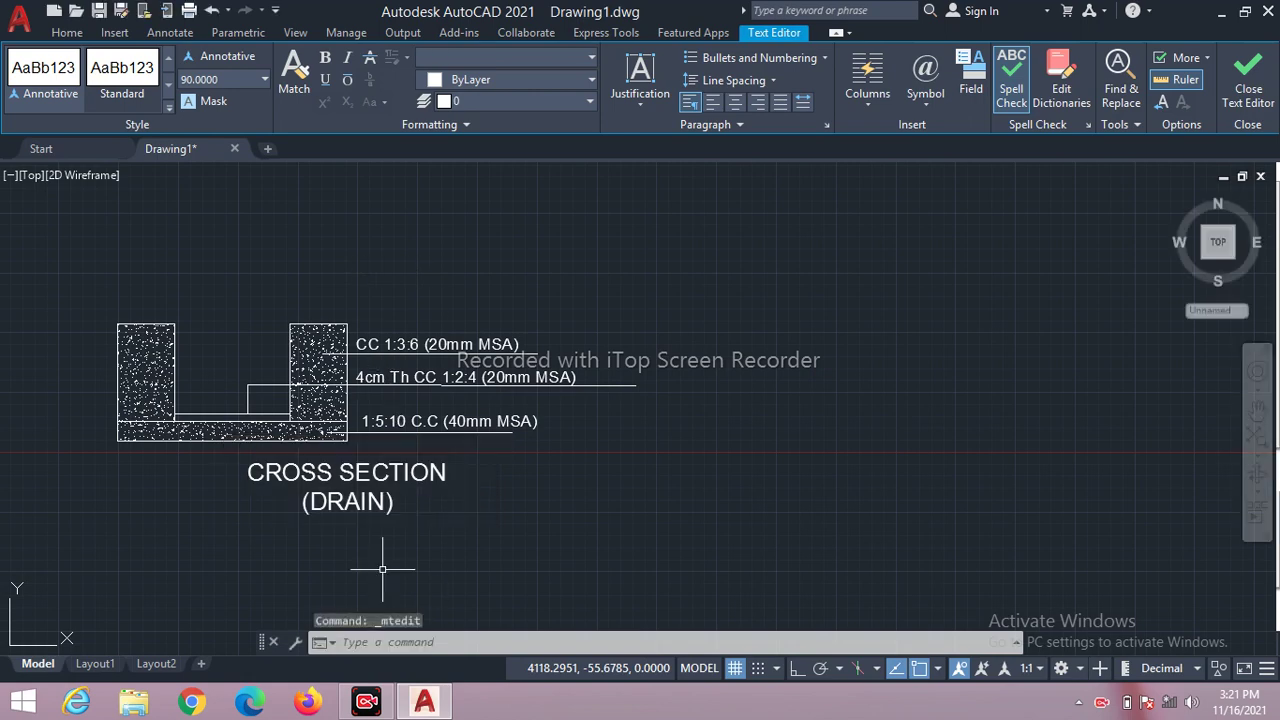
# Move the 'CROSS SECTION (DRAIN)' title leftward to centre it under the second drain section.
pyautogui.write('m')
pyautogui.press('Return')
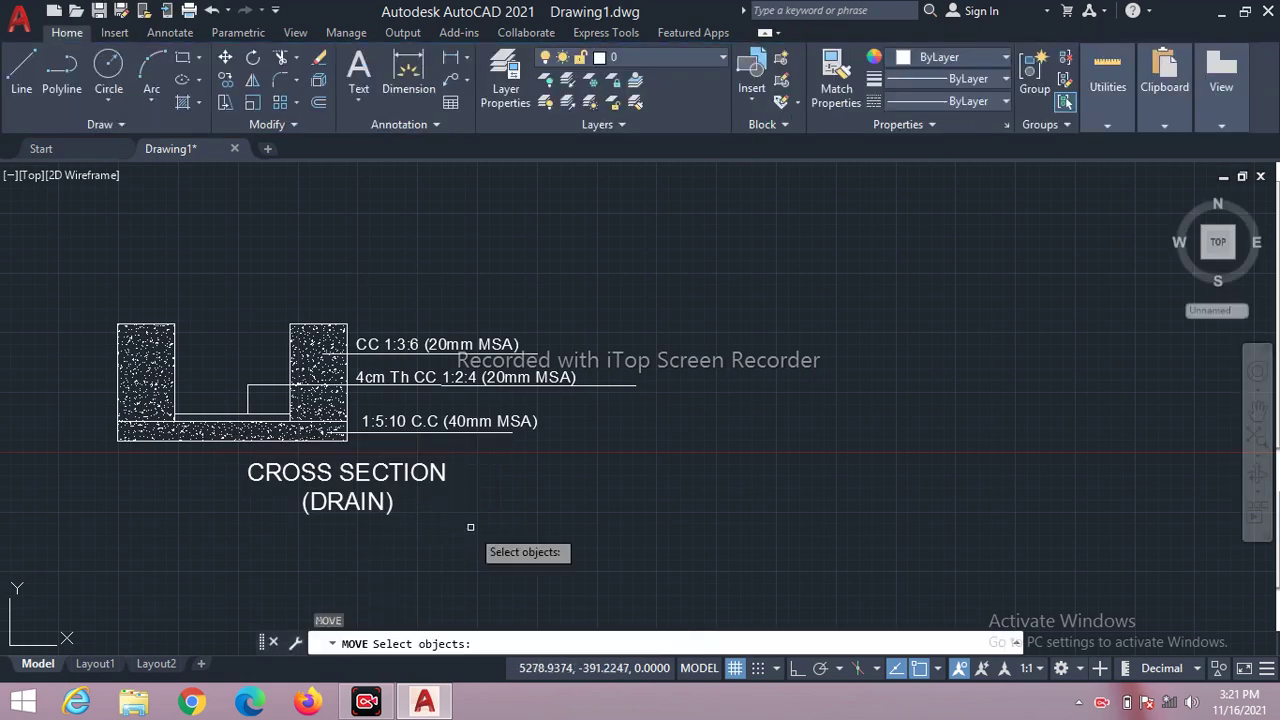
pyautogui.click(363, 485)
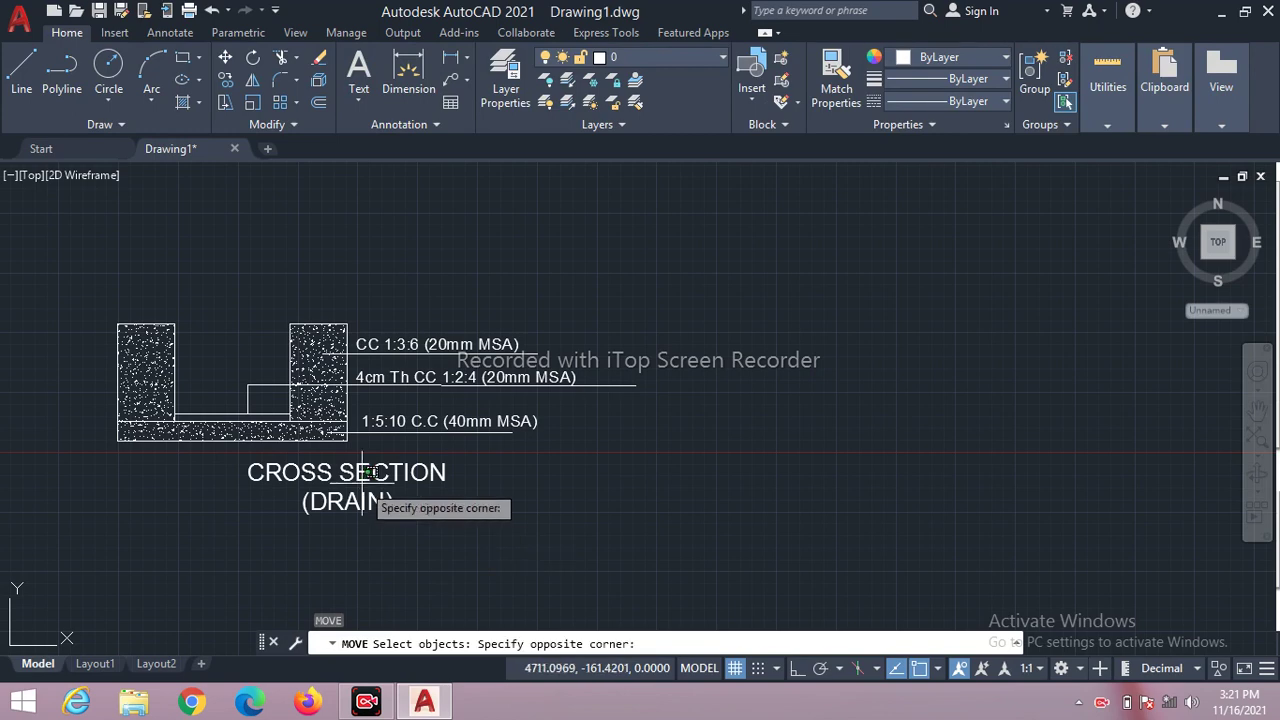
pyautogui.click(570, 460)
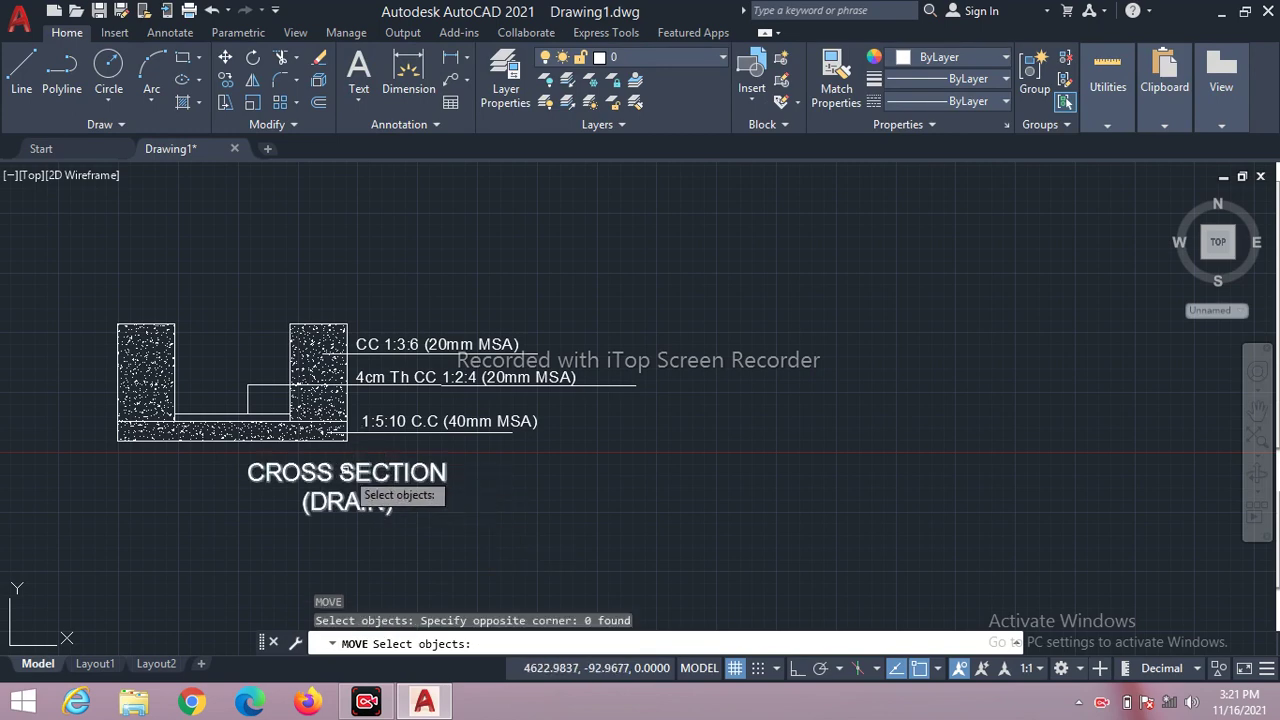
pyautogui.click(345, 470)
pyautogui.press('Return')
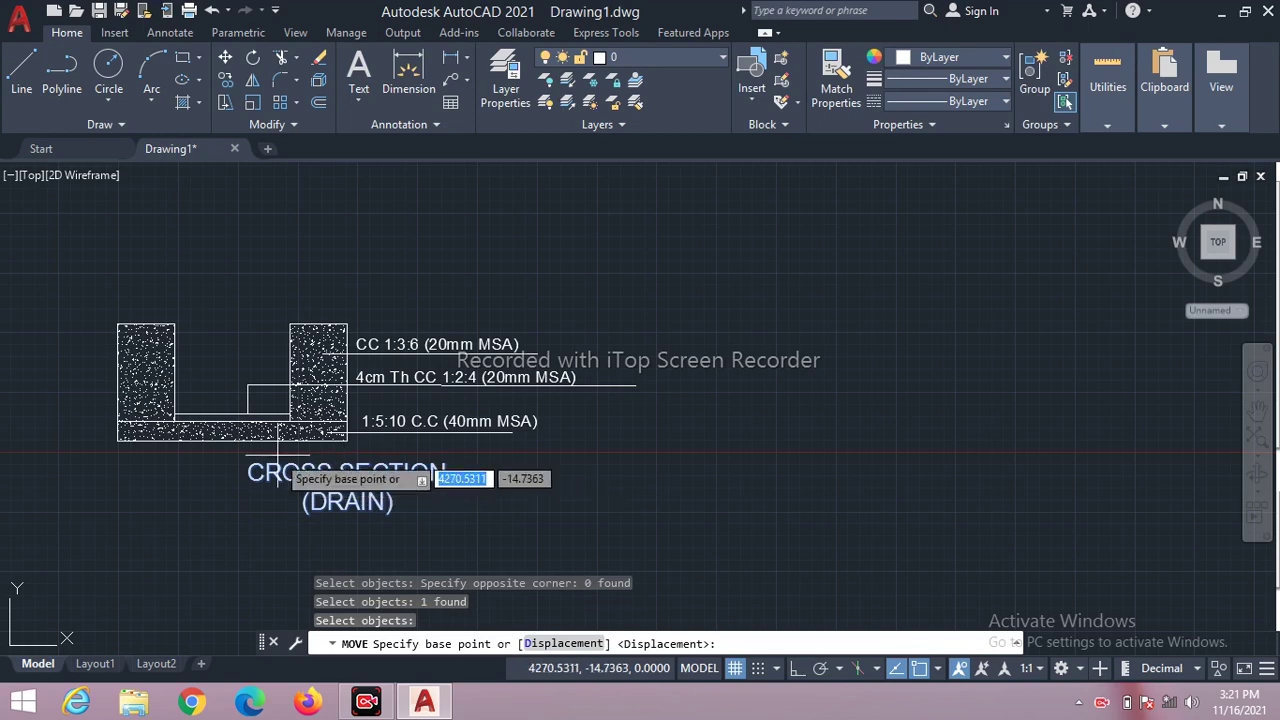
pyautogui.click(251, 466)
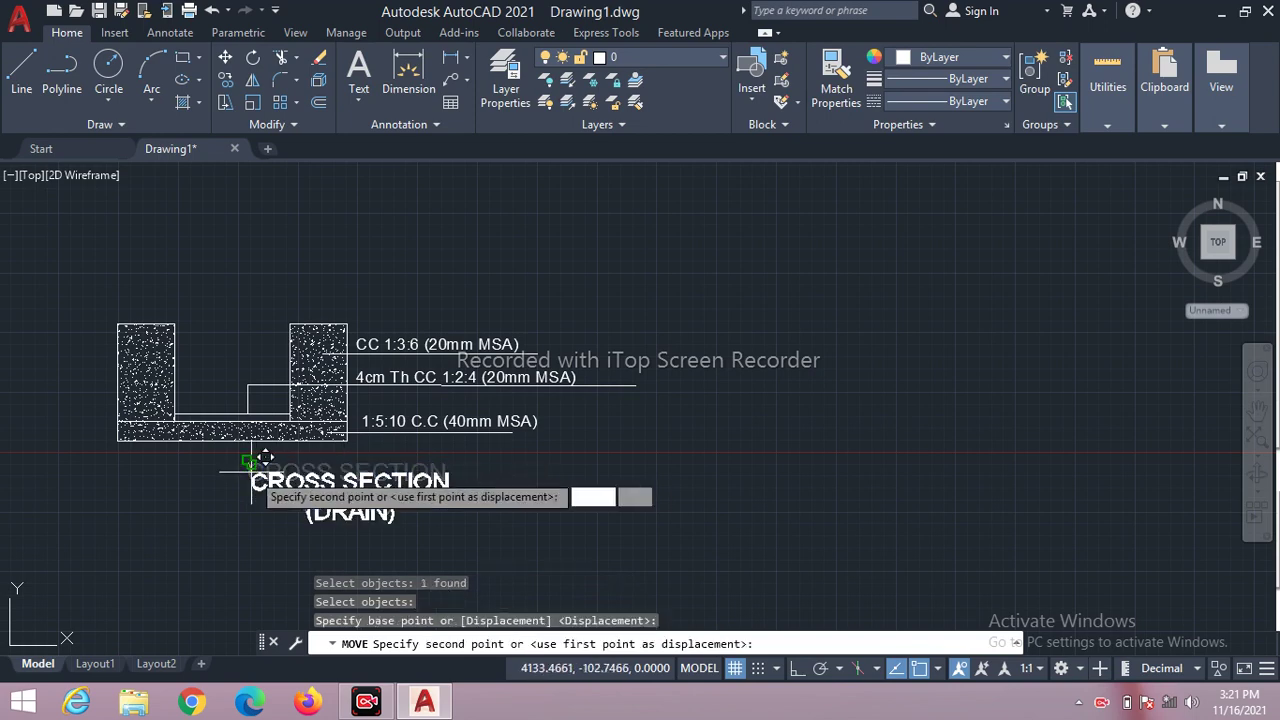
pyautogui.click(145, 466)
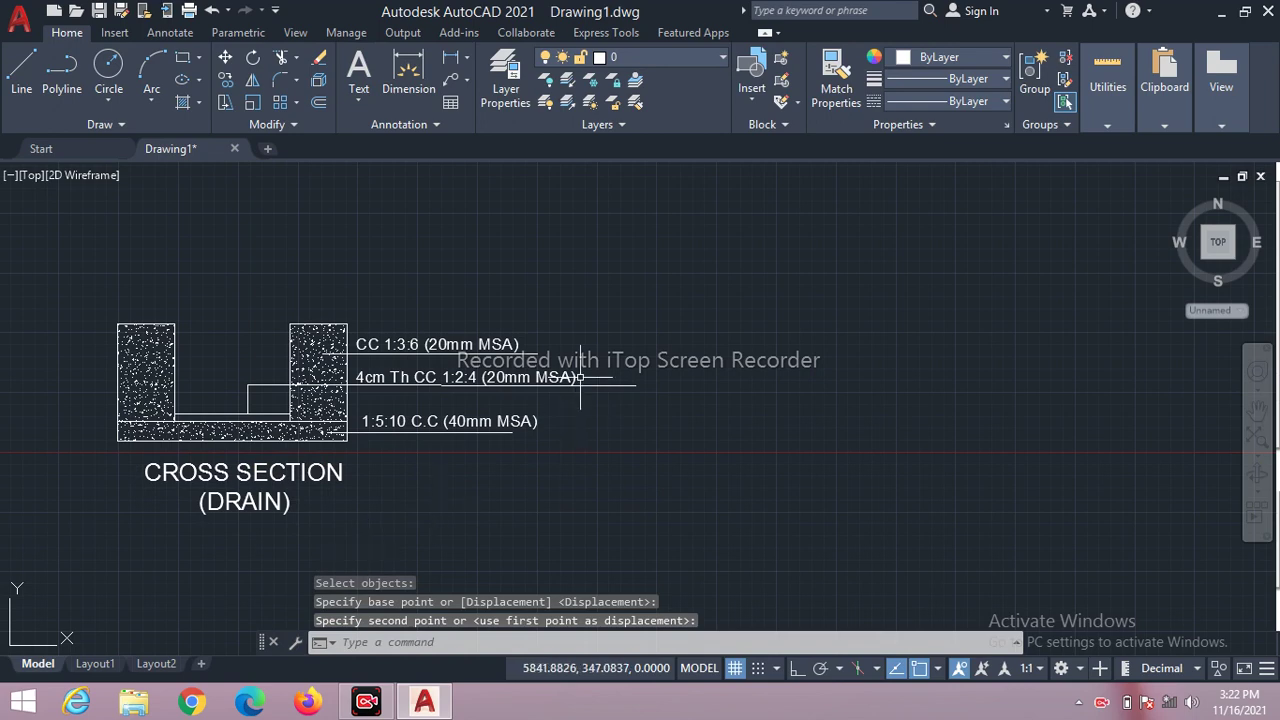
# Draw a diagonal line from beside the CC 1:3:6 label, then undo it.
pyautogui.scroll(2, 583, 390)
pyautogui.scroll(1, 600, 412)
pyautogui.write('l')
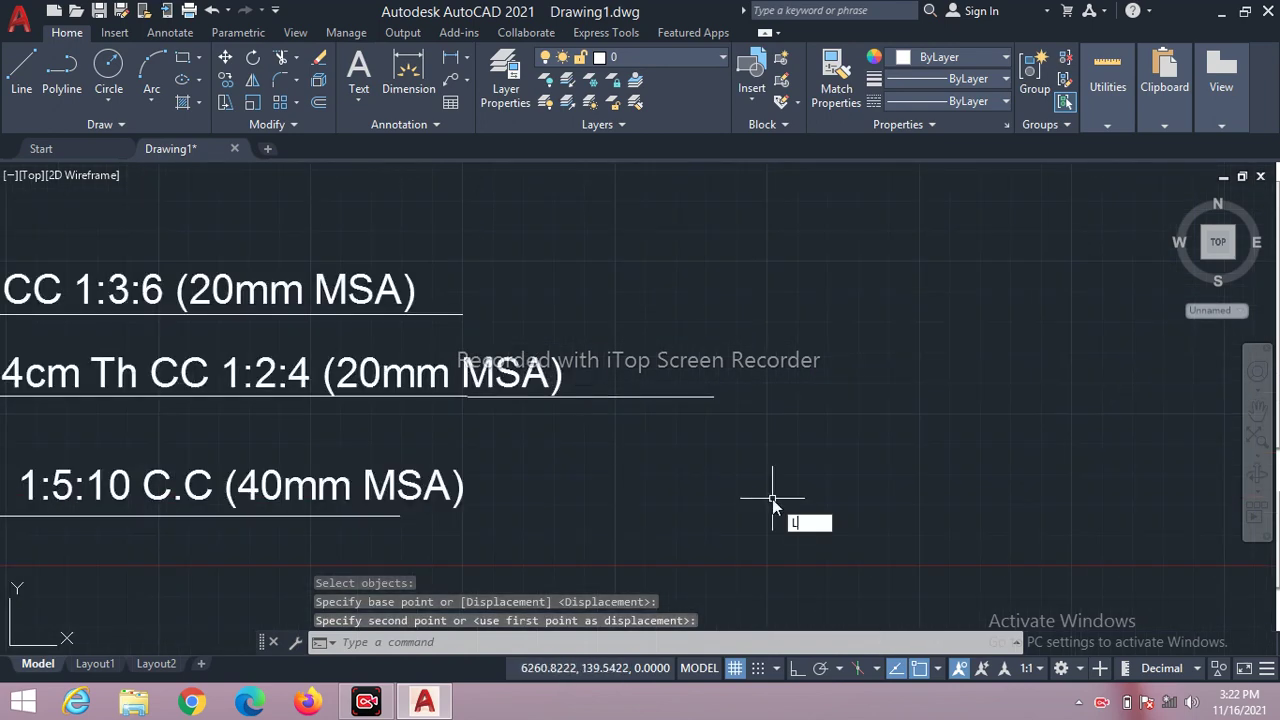
pyautogui.press('Return')
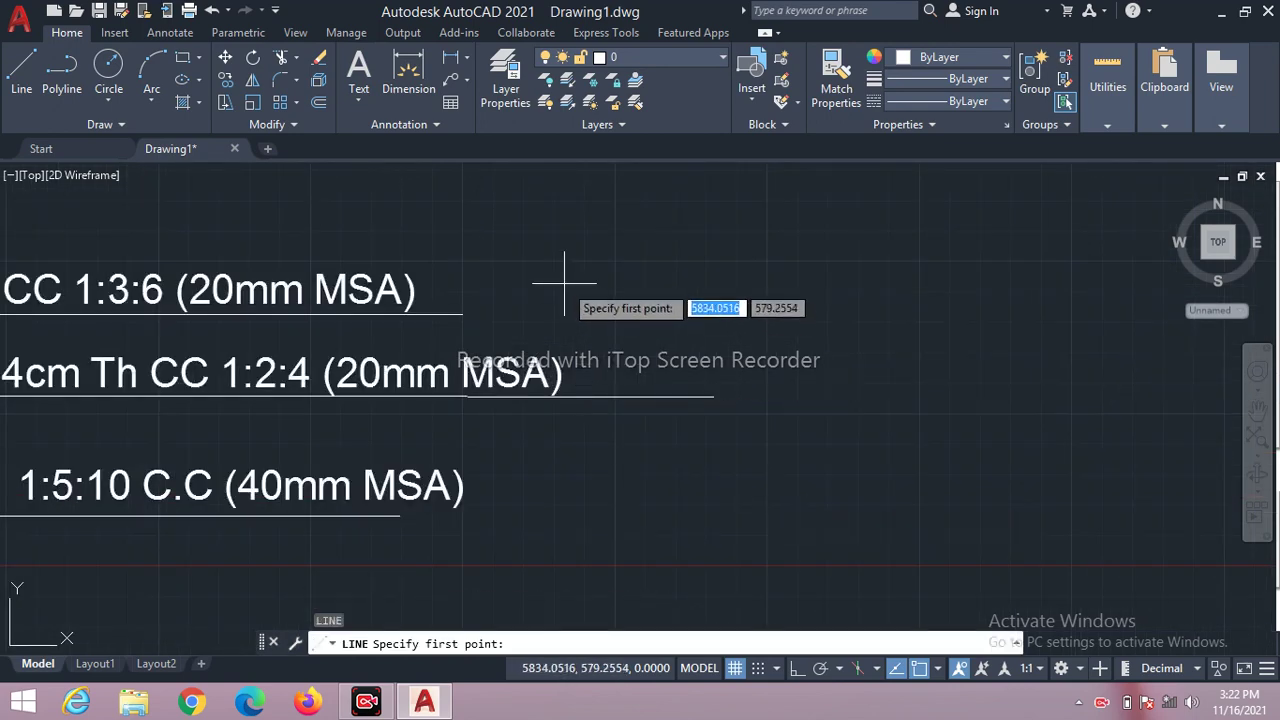
pyautogui.click(431, 267)
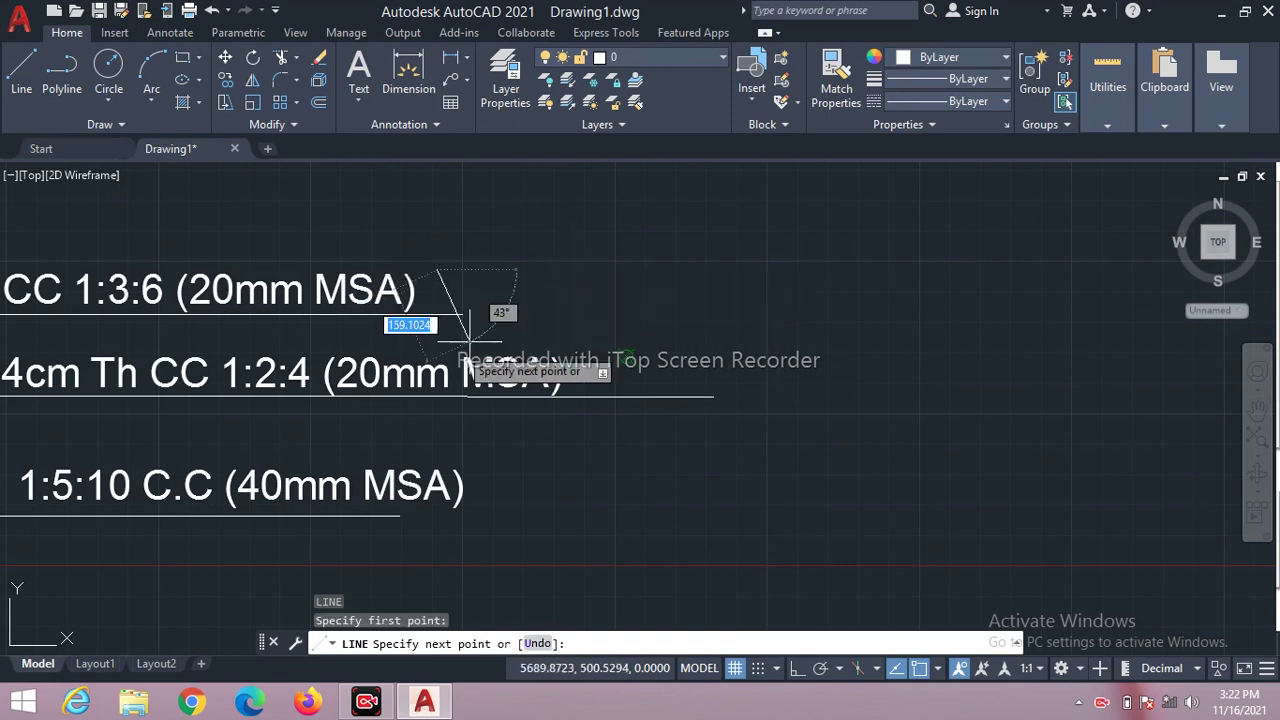
pyautogui.click(622, 353)
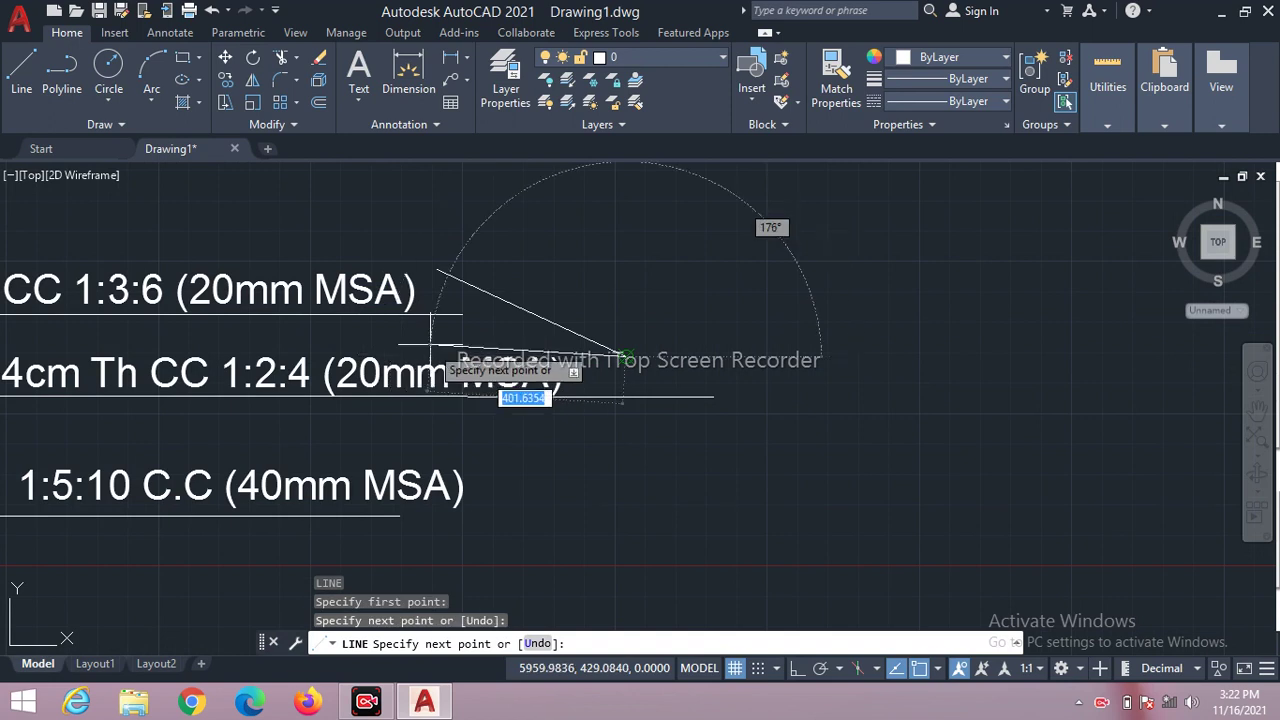
pyautogui.press('Escape')
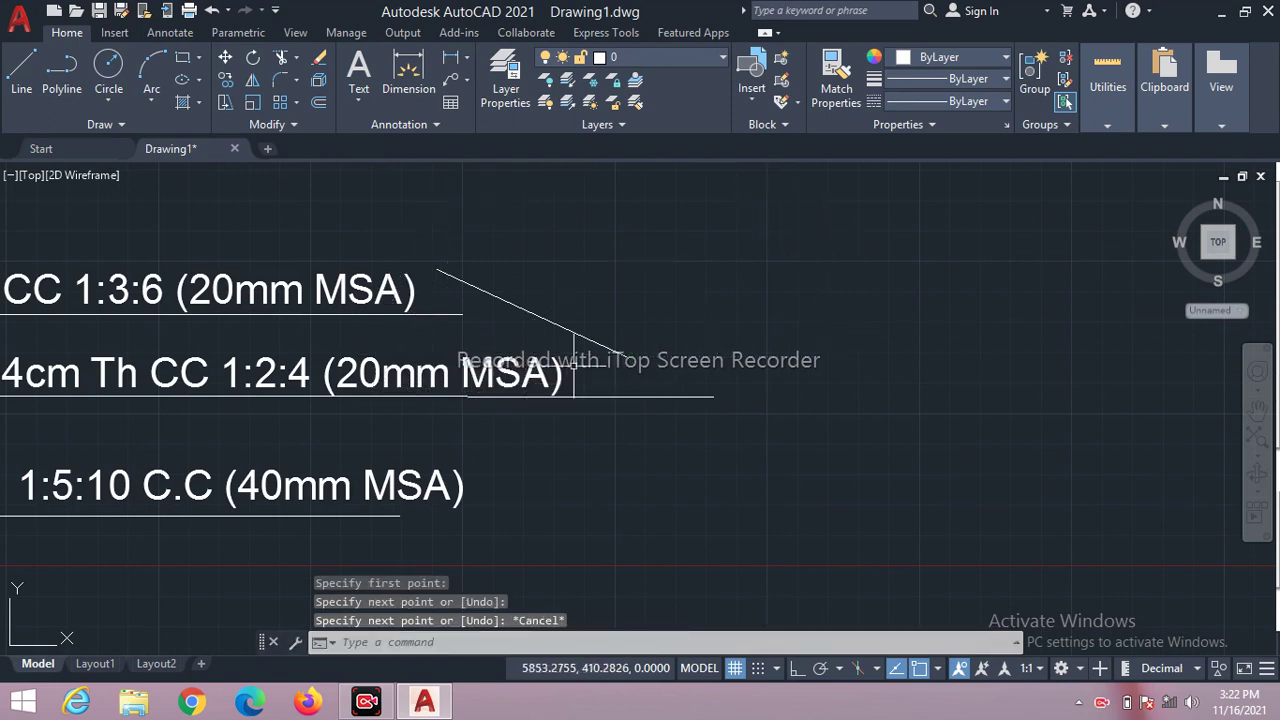
pyautogui.hotkey('ctrl', 'z')
# Draw vertical helper lines across the middle and top label underlines at the text ends.
pyautogui.write('l')
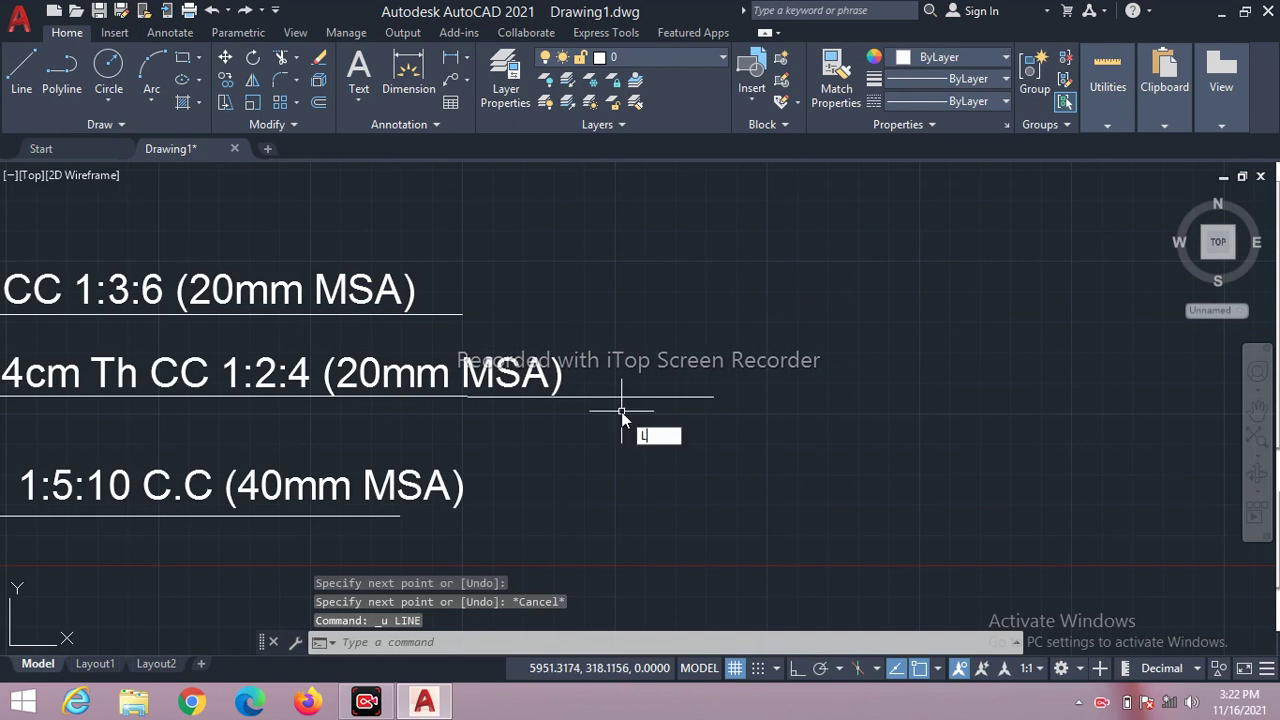
pyautogui.press('Return')
pyautogui.click(580, 322)
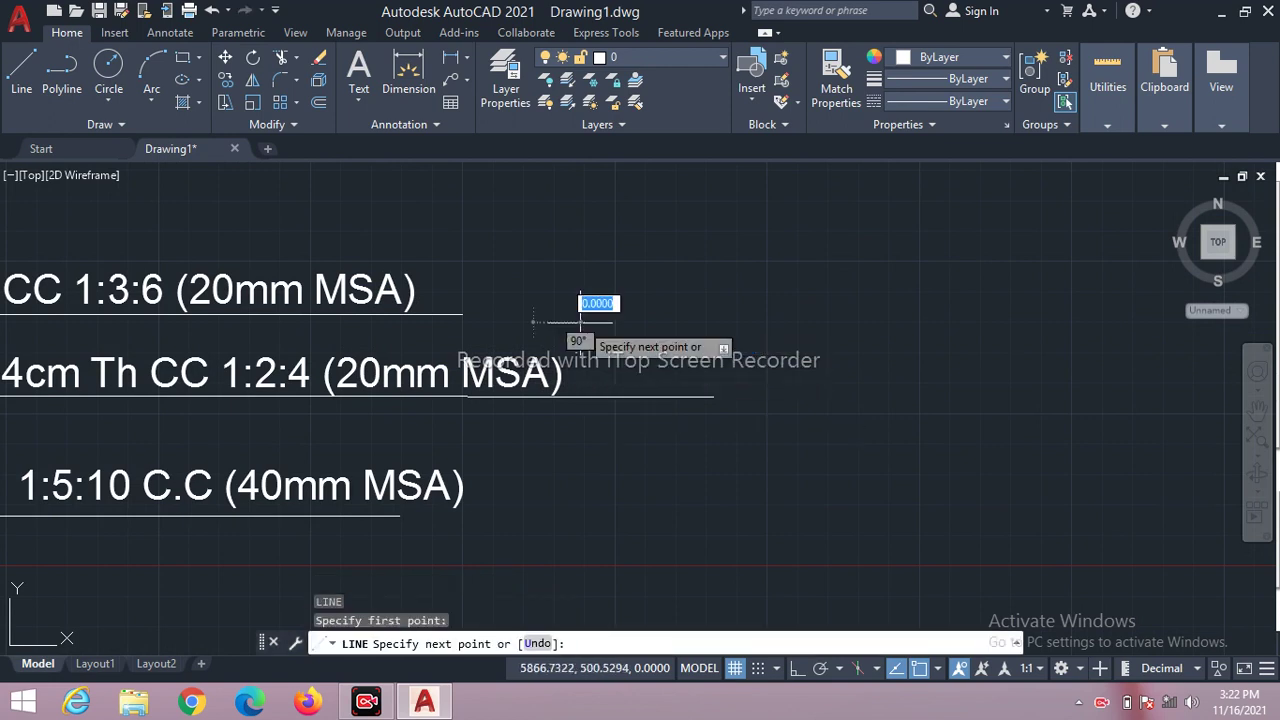
pyautogui.click(580, 492)
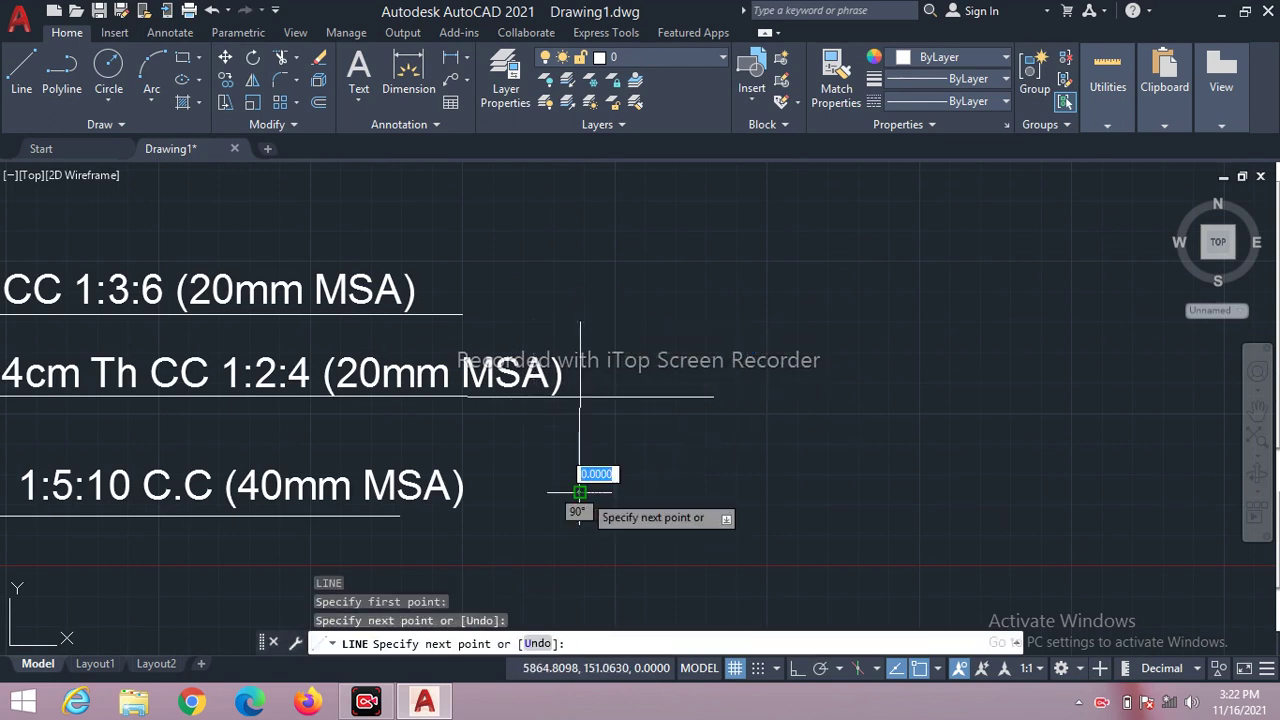
pyautogui.press('Escape')
pyautogui.write('l')
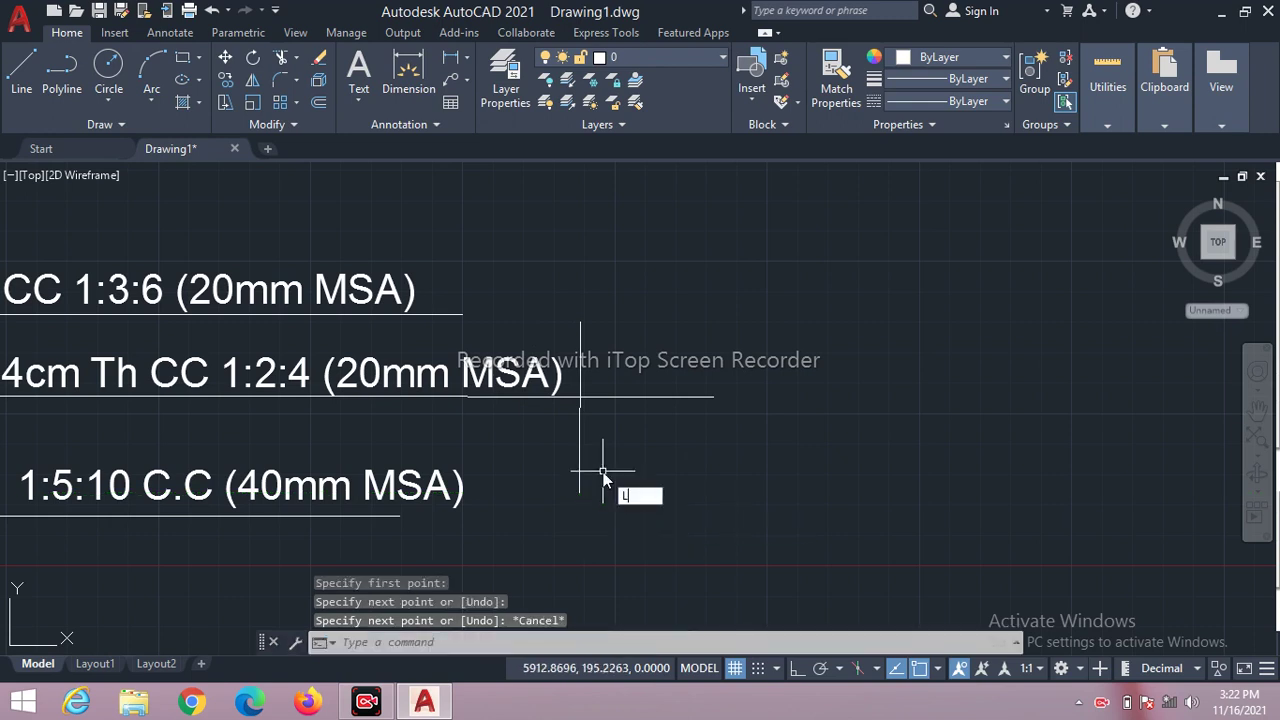
pyautogui.press('Return')
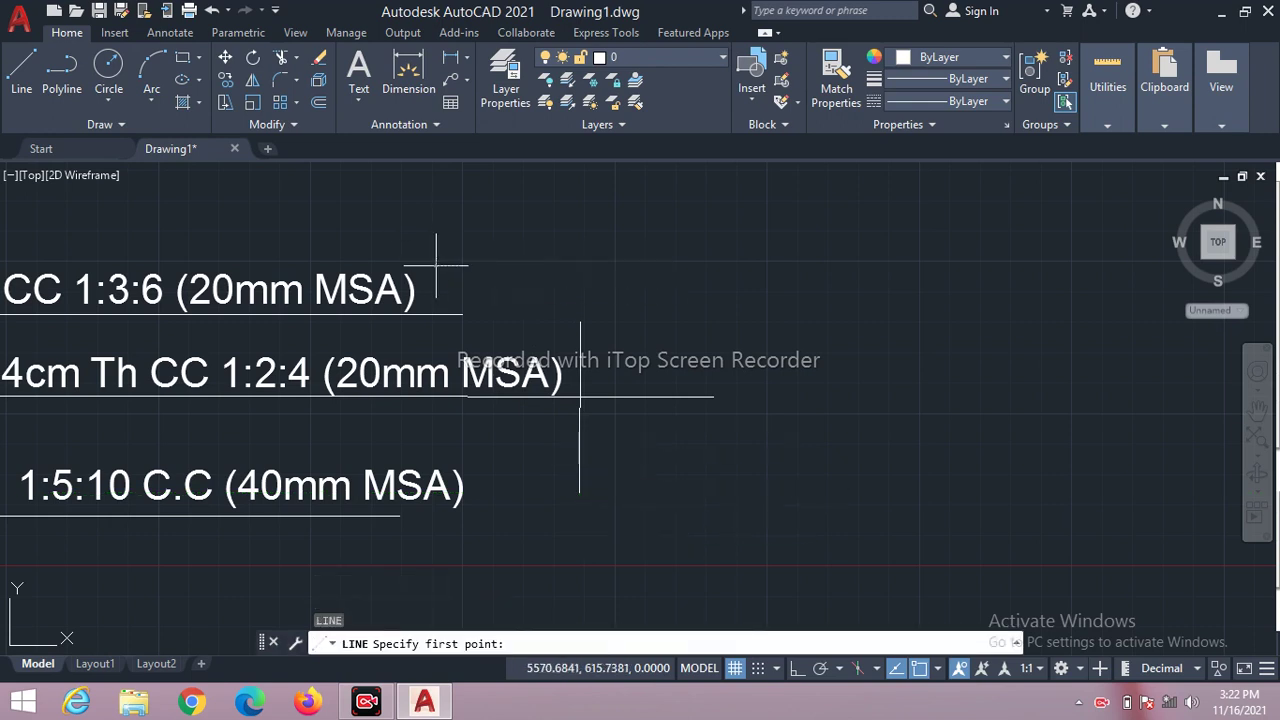
pyautogui.click(436, 266)
pyautogui.click(436, 327)
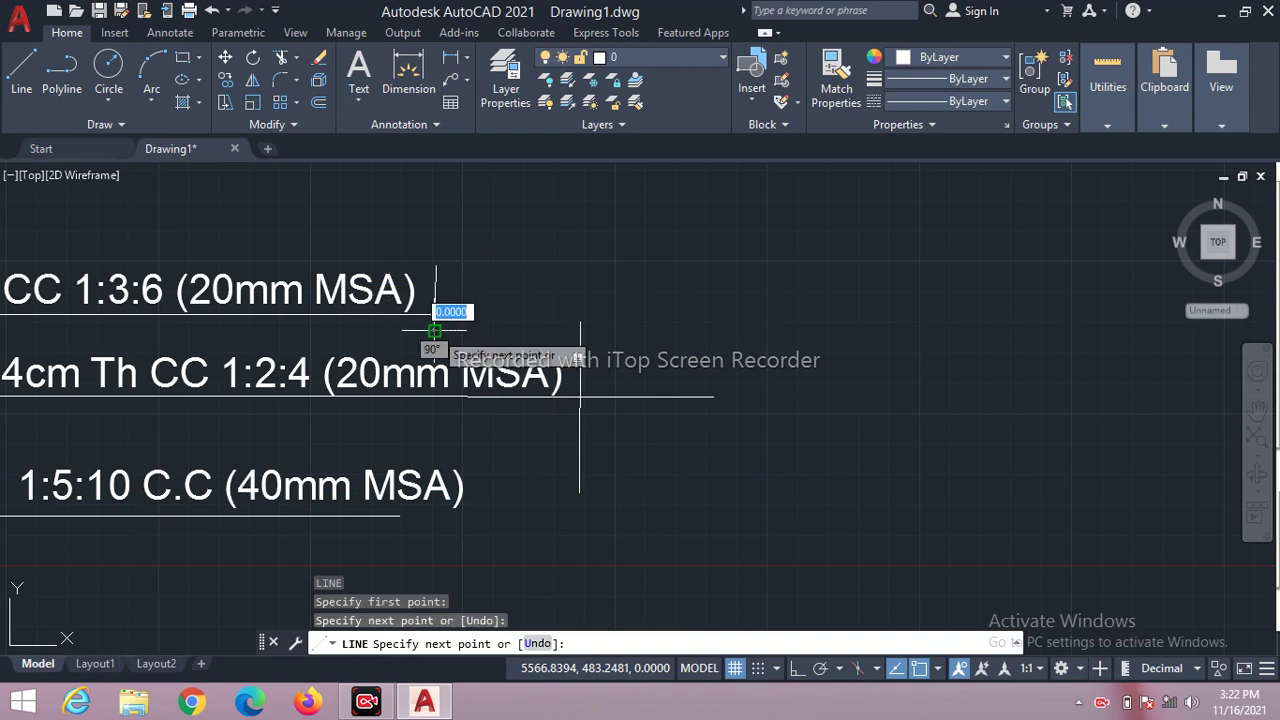
pyautogui.press('Escape')
# Trim the 4cm Th CC 1:2:4 underline's overhang and erase both helper lines.
pyautogui.write('tr')
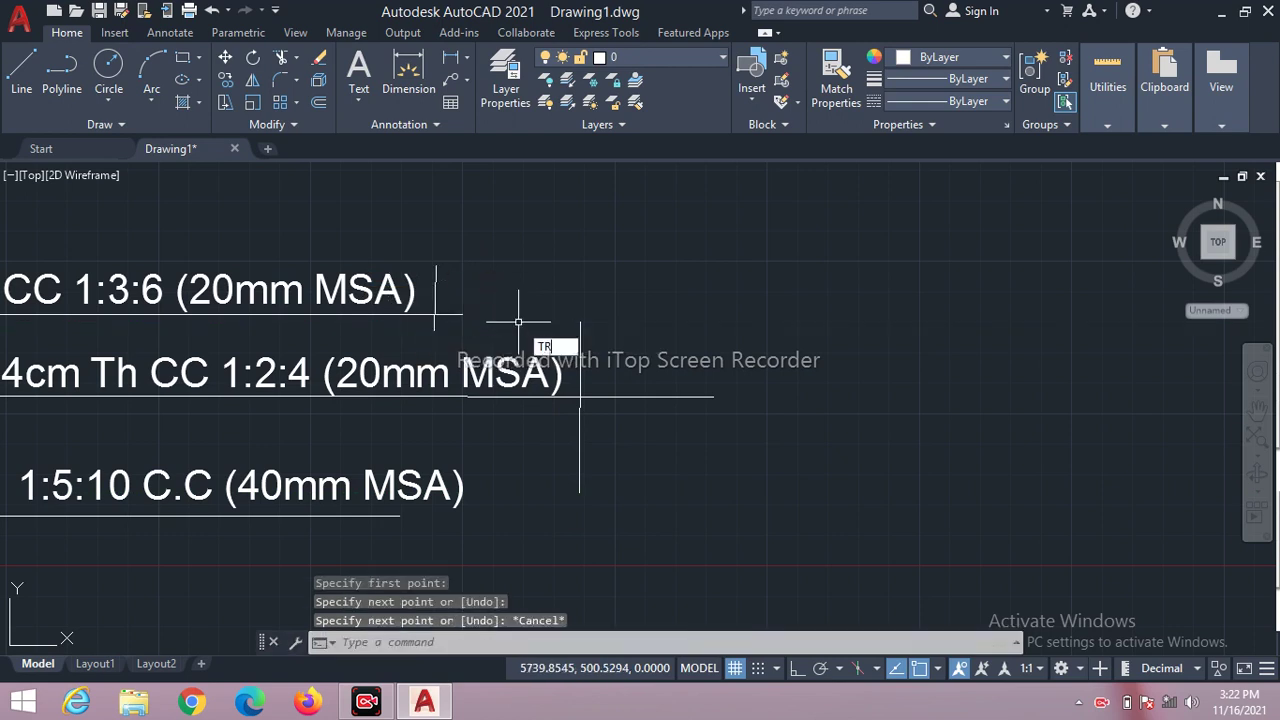
pyautogui.press('Return')
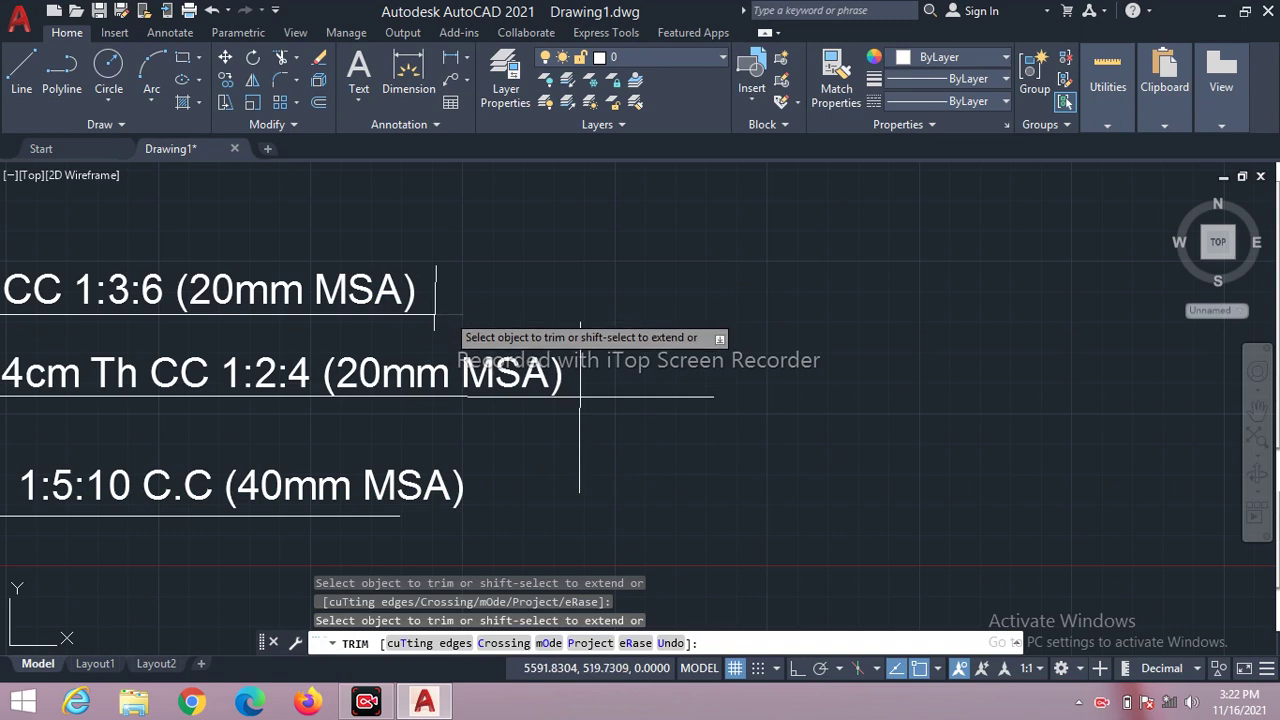
pyautogui.click(606, 396)
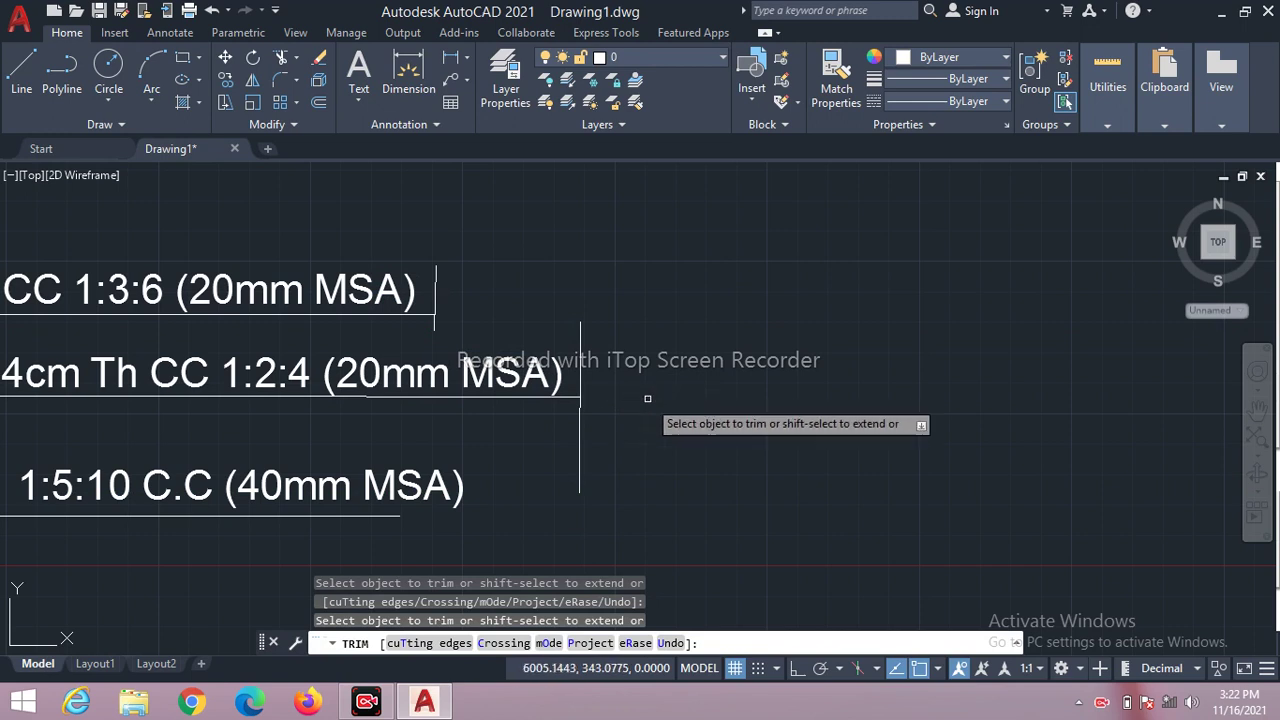
pyautogui.press('Escape')
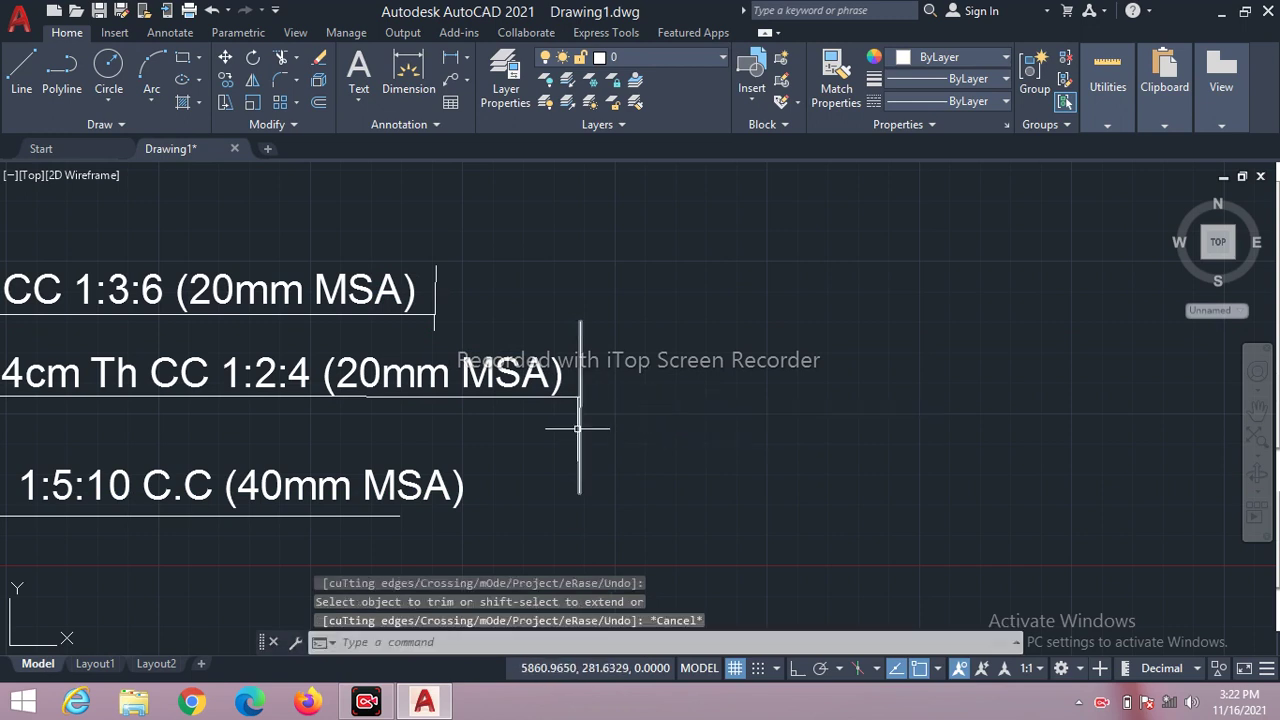
pyautogui.click(579, 430)
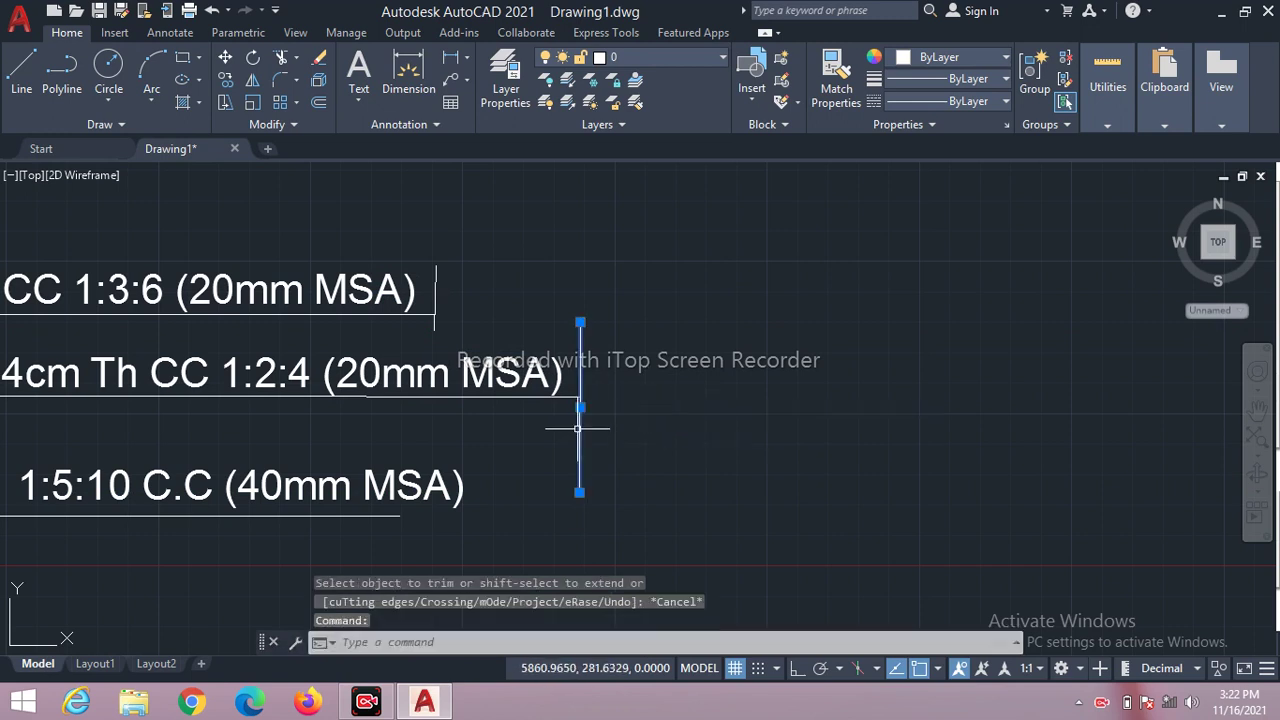
pyautogui.click(435, 300)
pyautogui.press('Delete')
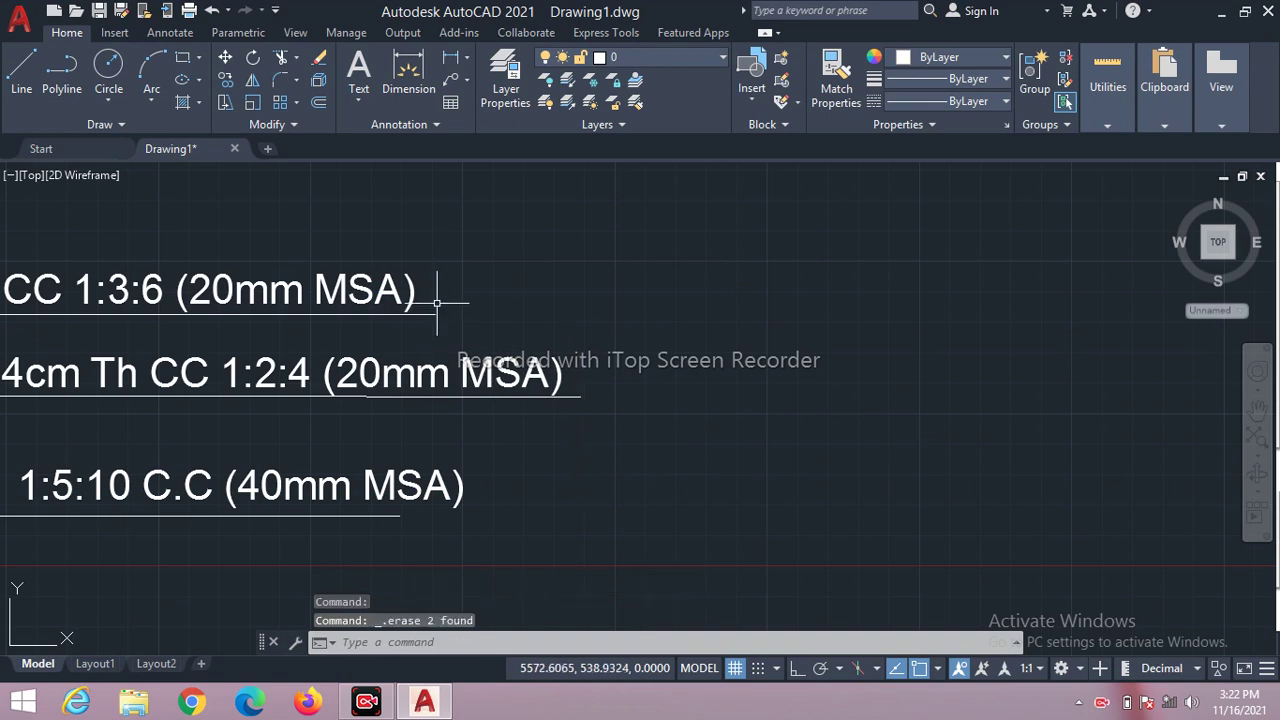
# Dimension the drain's 1200.00 width along its bottom edge.
pyautogui.scroll(-4, 640, 295)
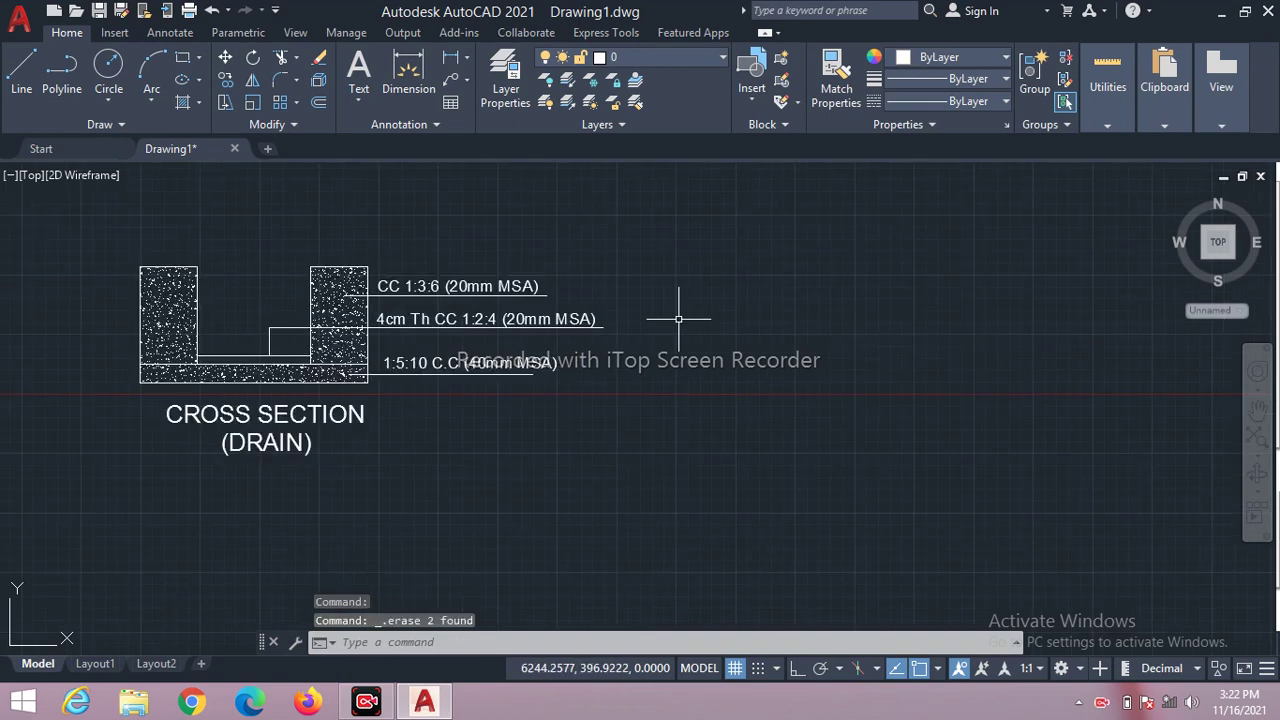
pyautogui.scroll(2, 161, 352)
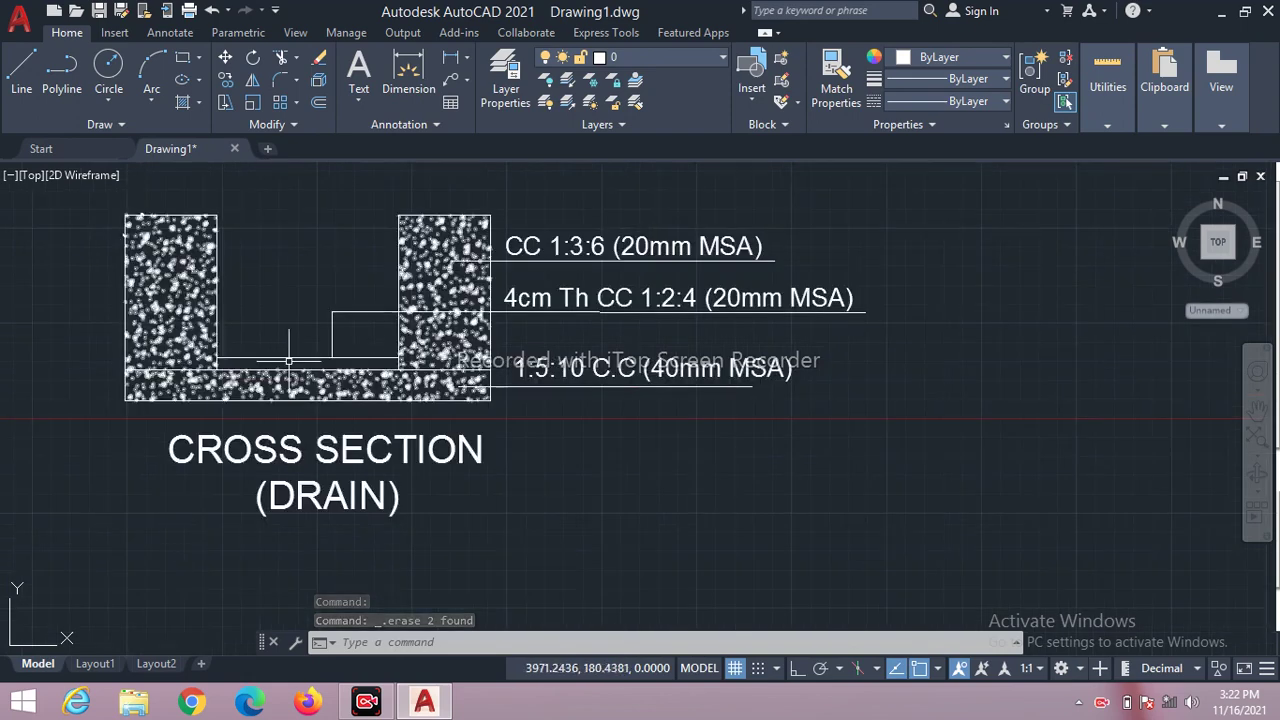
pyautogui.scroll(4, 290, 360)
pyautogui.scroll(-4, 297, 372)
pyautogui.scroll(-2, 297, 372)
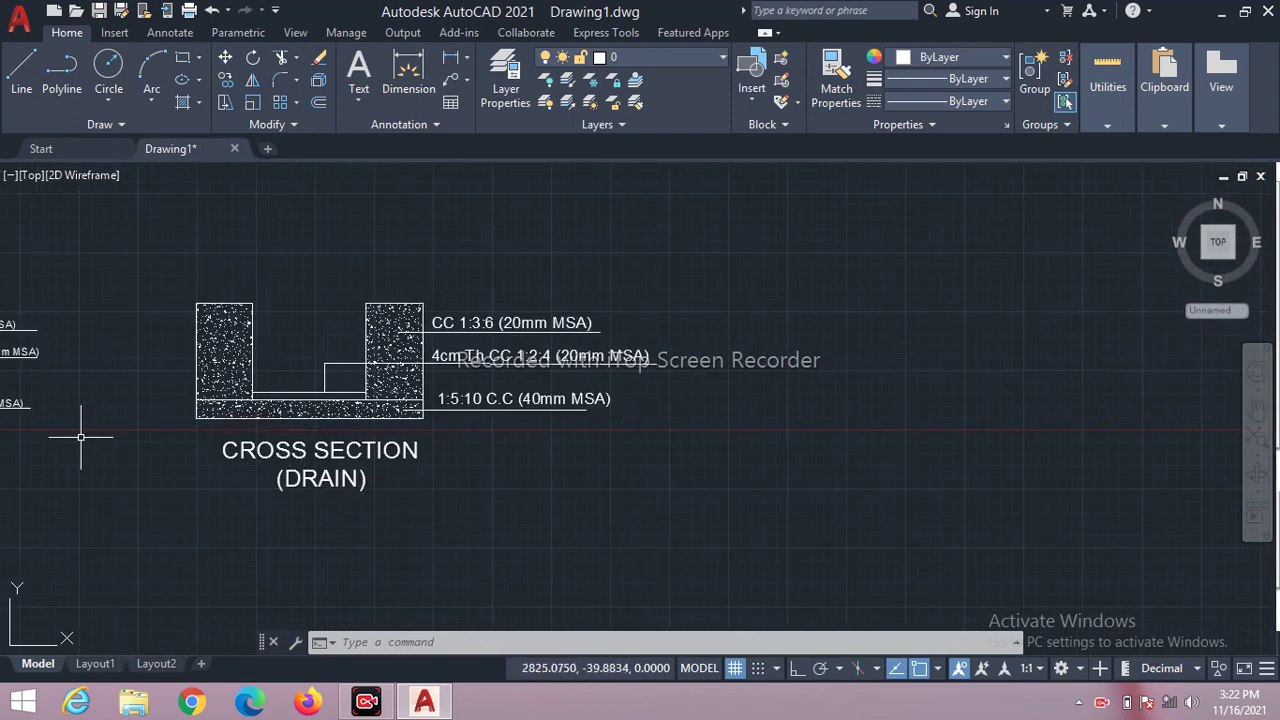
pyautogui.write('D')
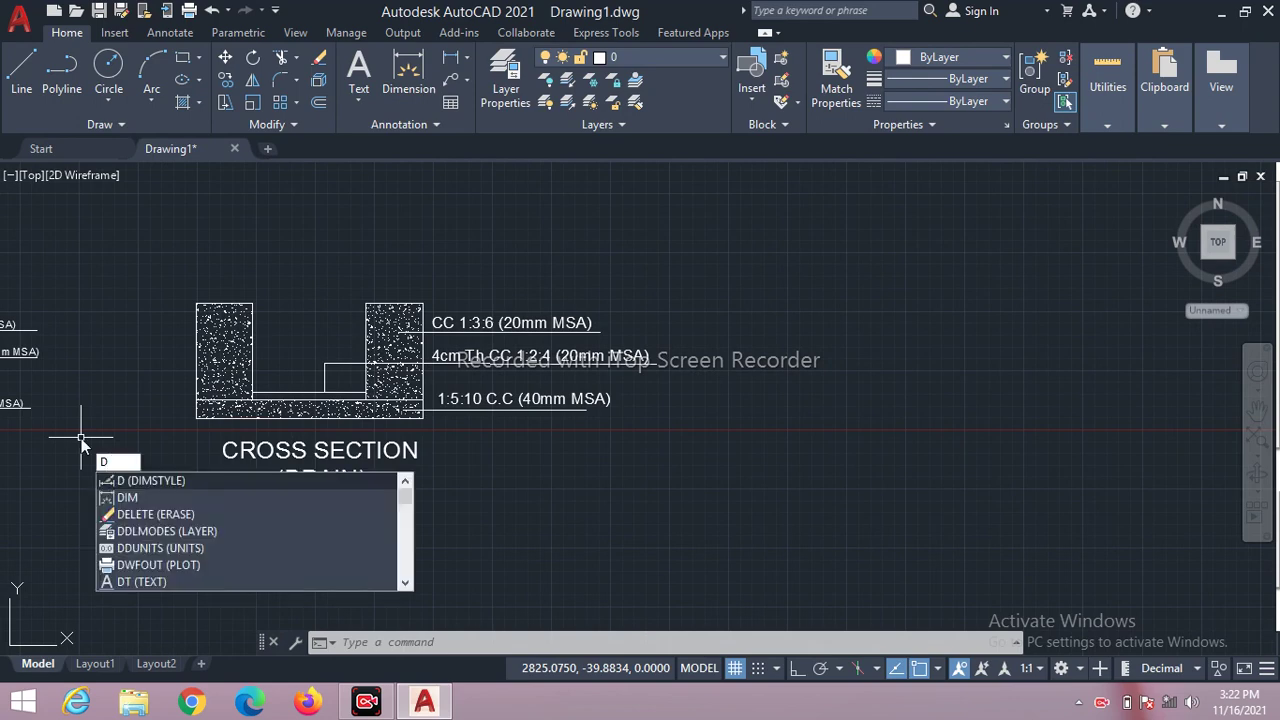
pyautogui.write('IM')
pyautogui.press('Return')
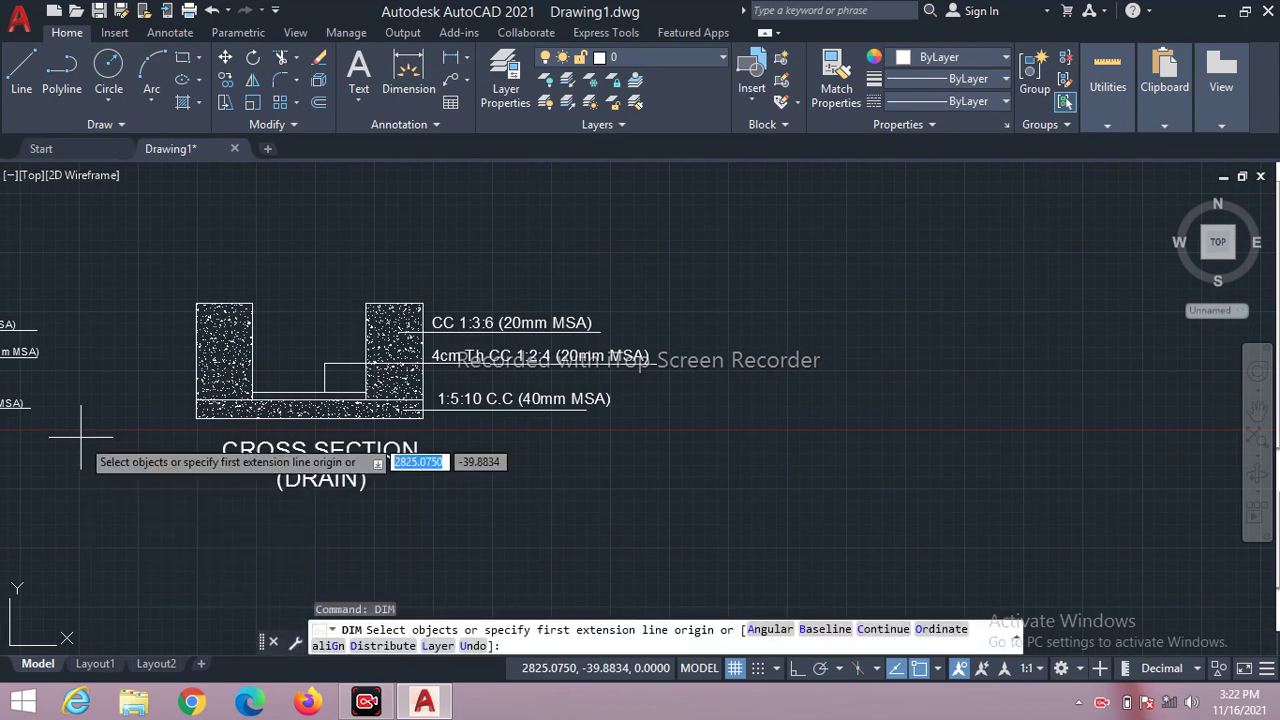
pyautogui.click(213, 420)
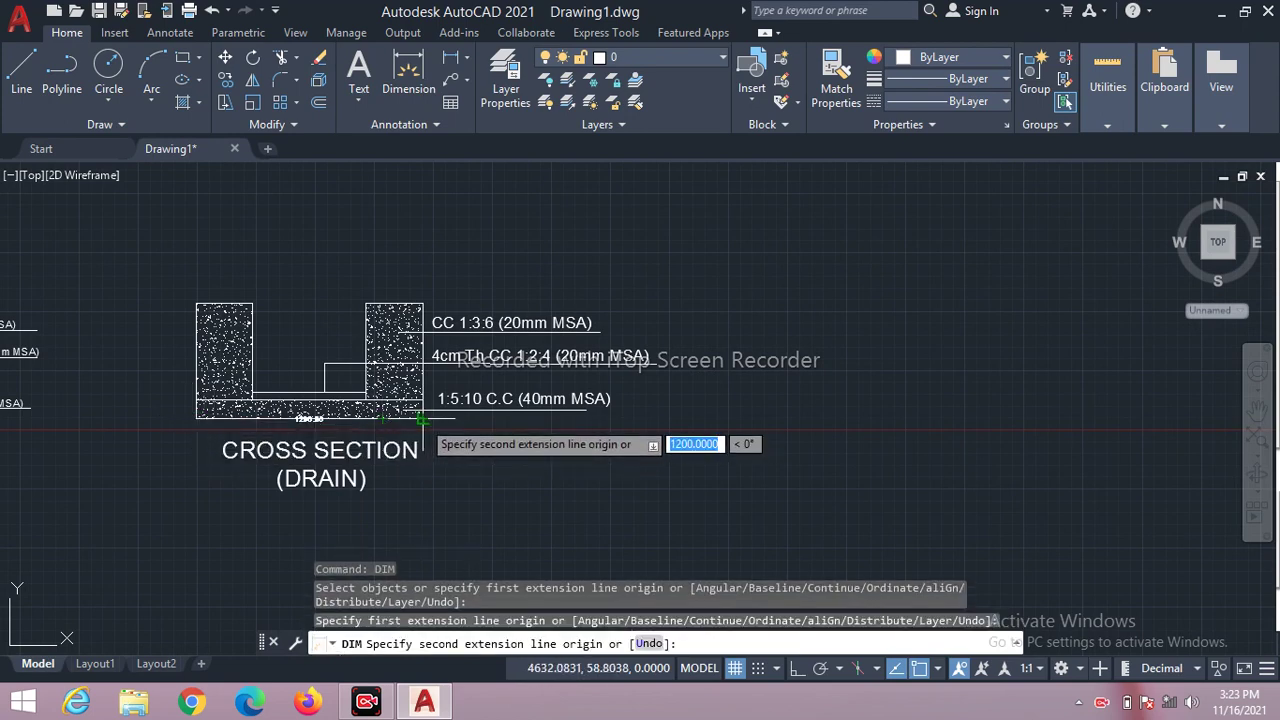
pyautogui.click(422, 420)
pyautogui.click(422, 432)
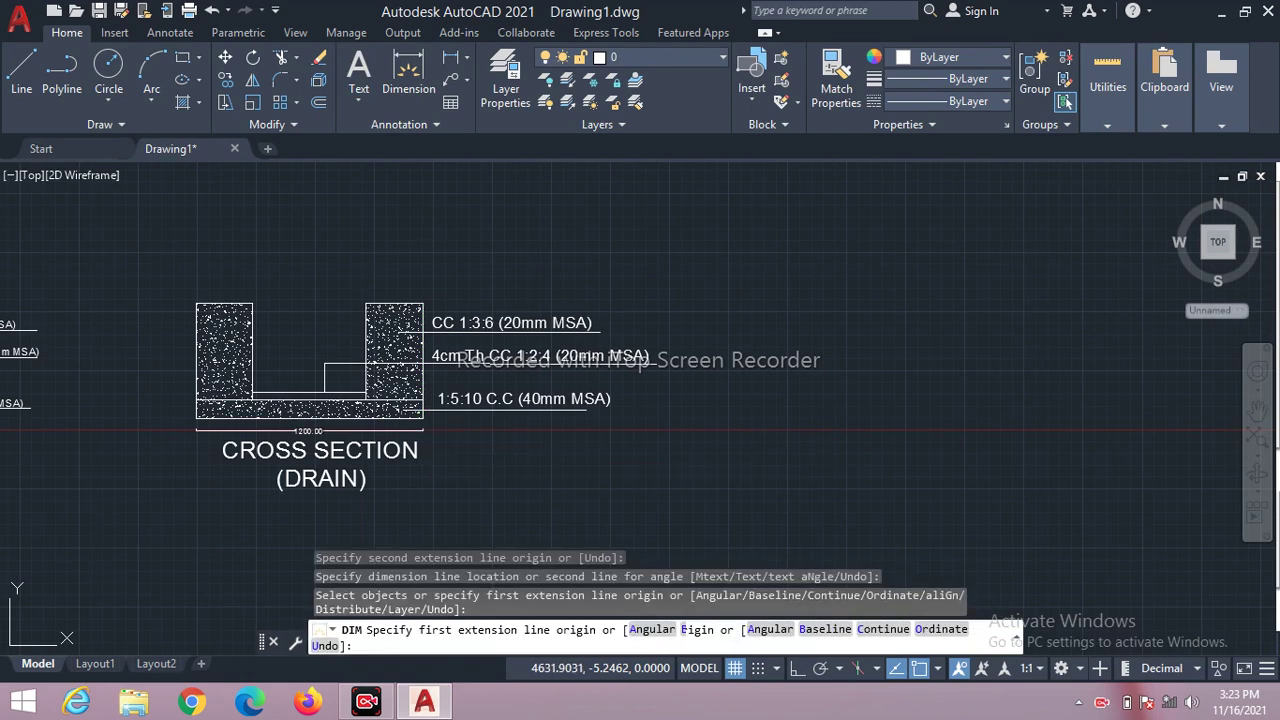
# Add the 610.00 height and 100.00 base-slab thickness dimensions on the drain's left side.
pyautogui.click(197, 418)
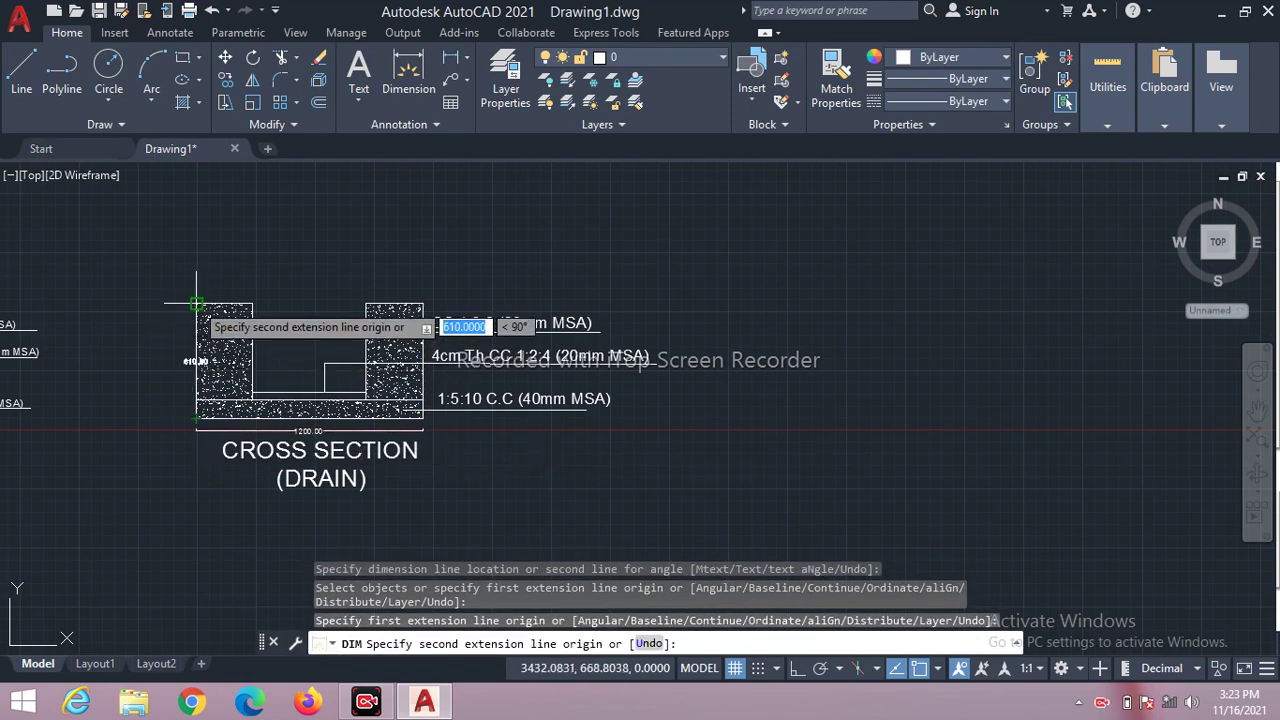
pyautogui.click(197, 303)
pyautogui.click(166, 305)
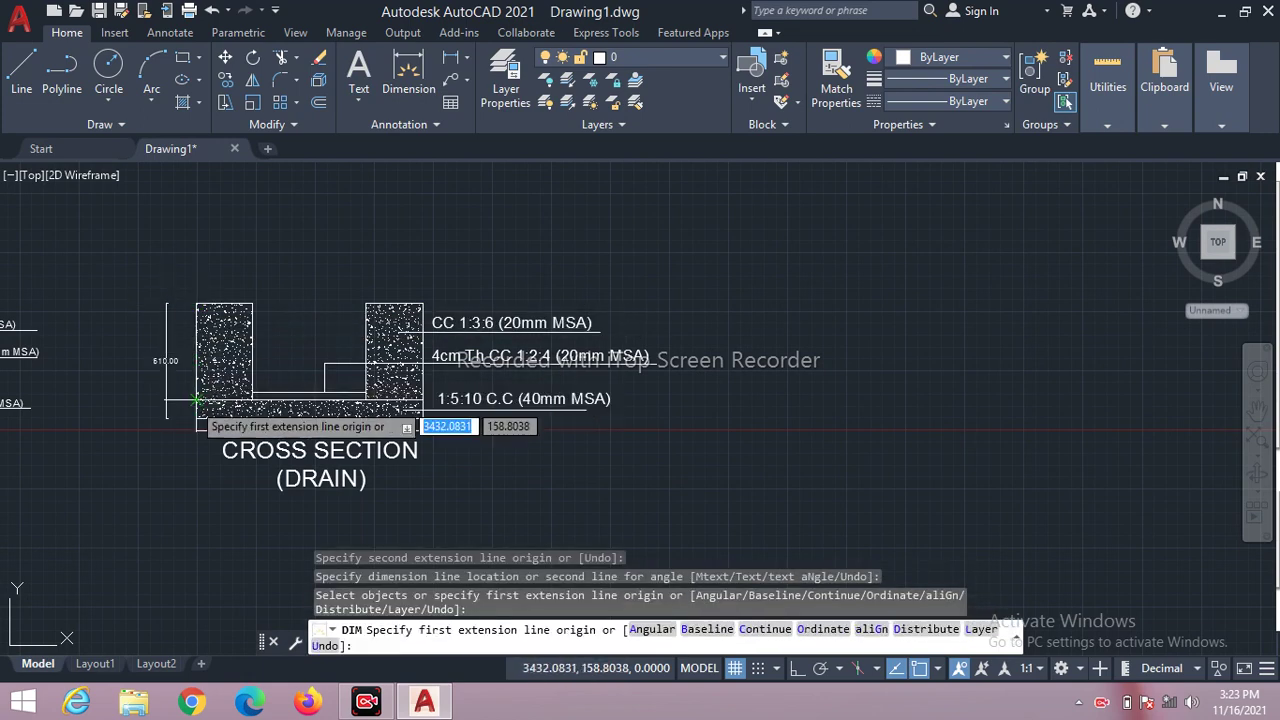
pyautogui.click(197, 400)
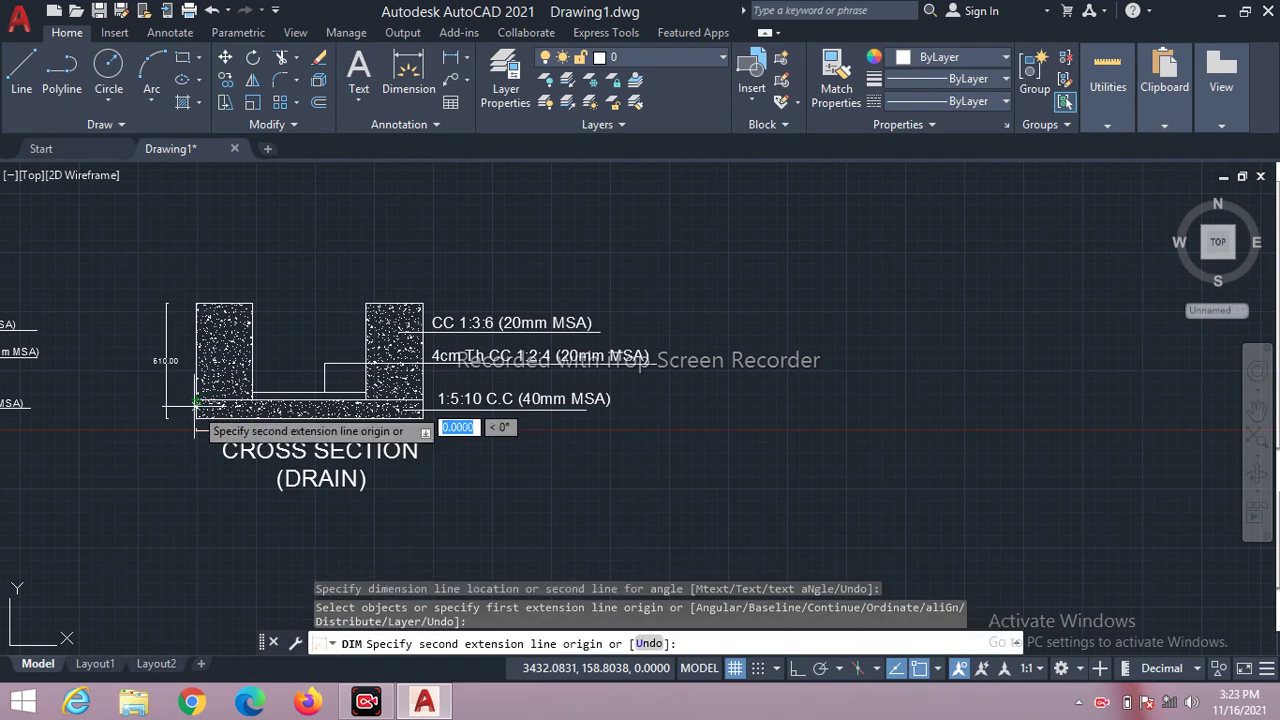
pyautogui.click(197, 418)
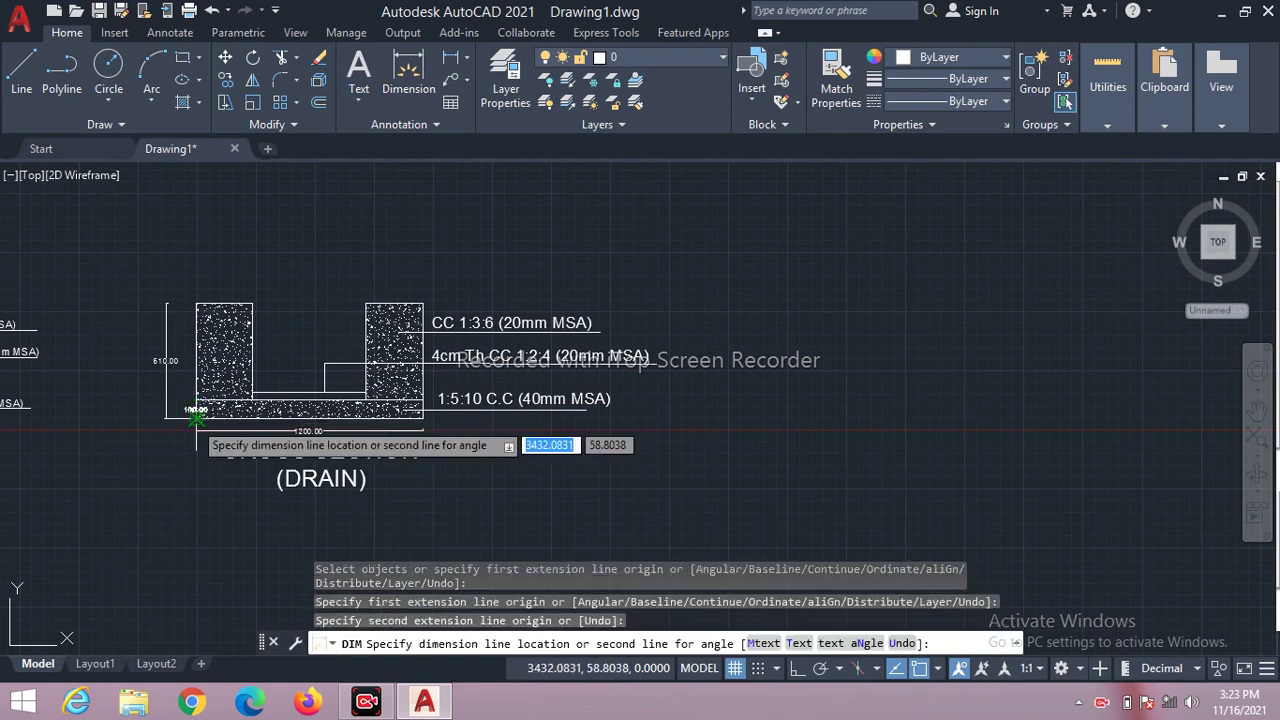
pyautogui.click(167, 420)
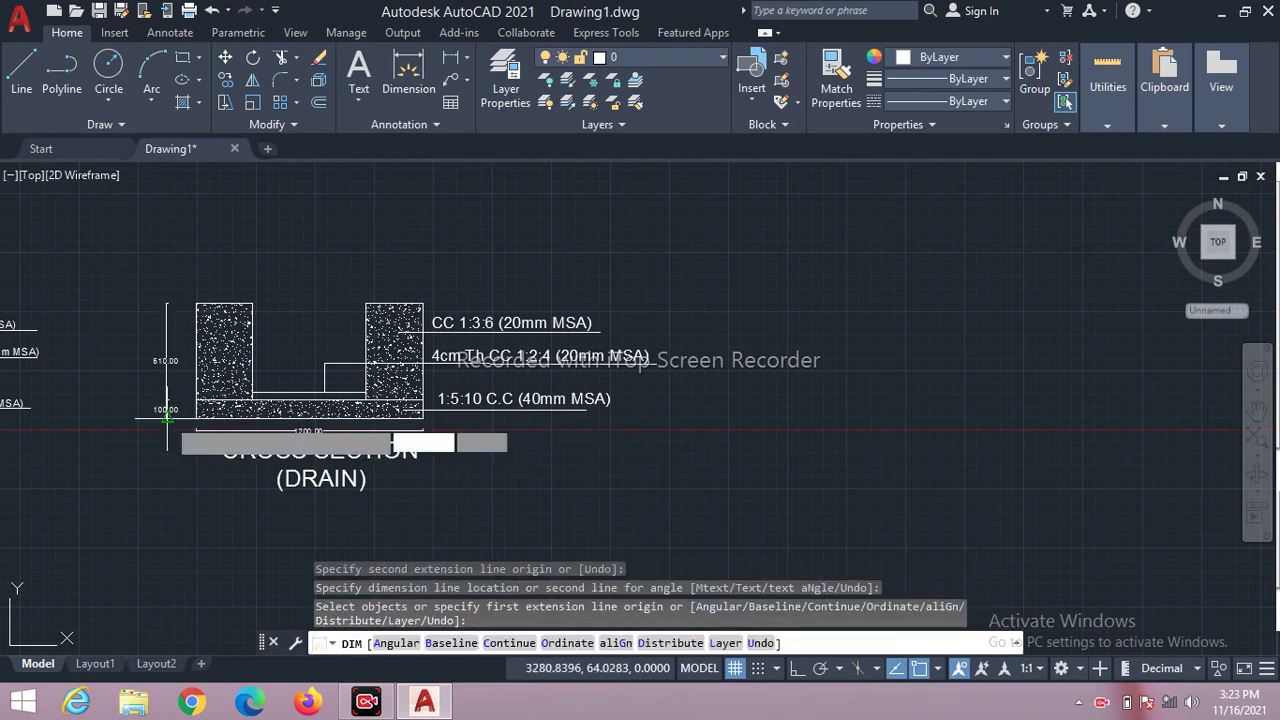
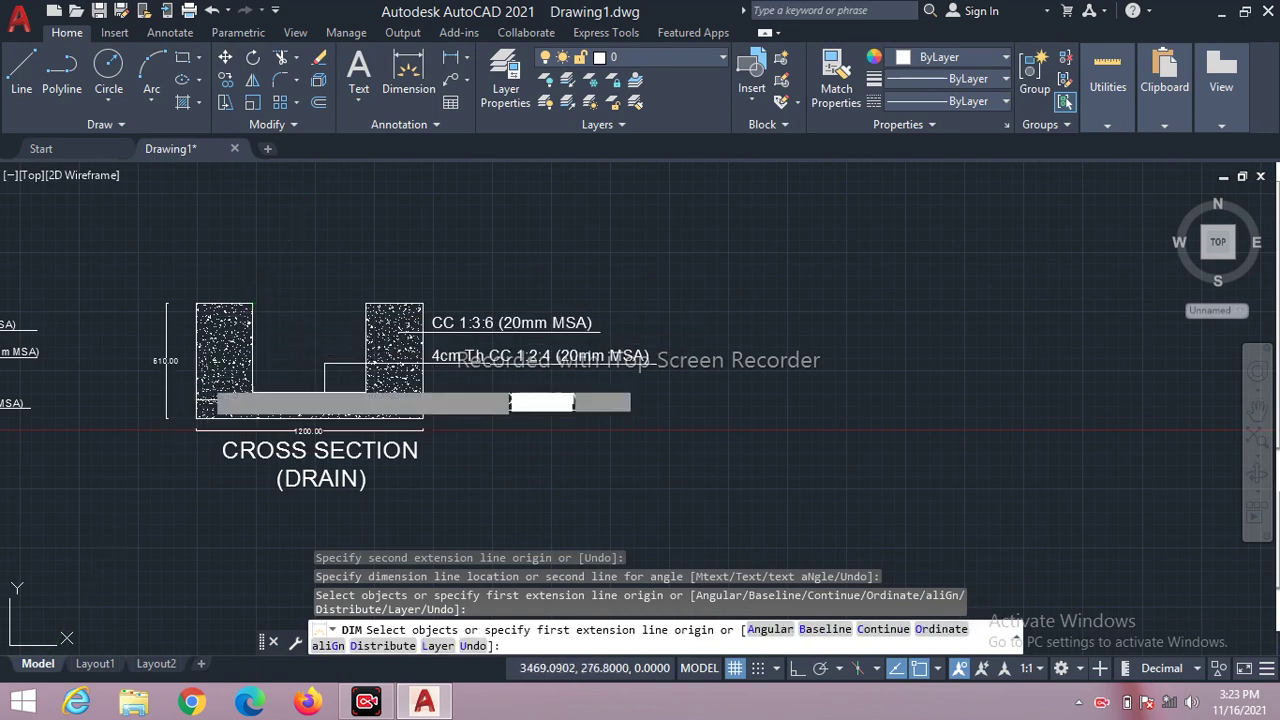
# Undo the stray 100.00 dimension and dimension the left wall's top width as 300.00.
pyautogui.hotkey('ctrl', 'z')
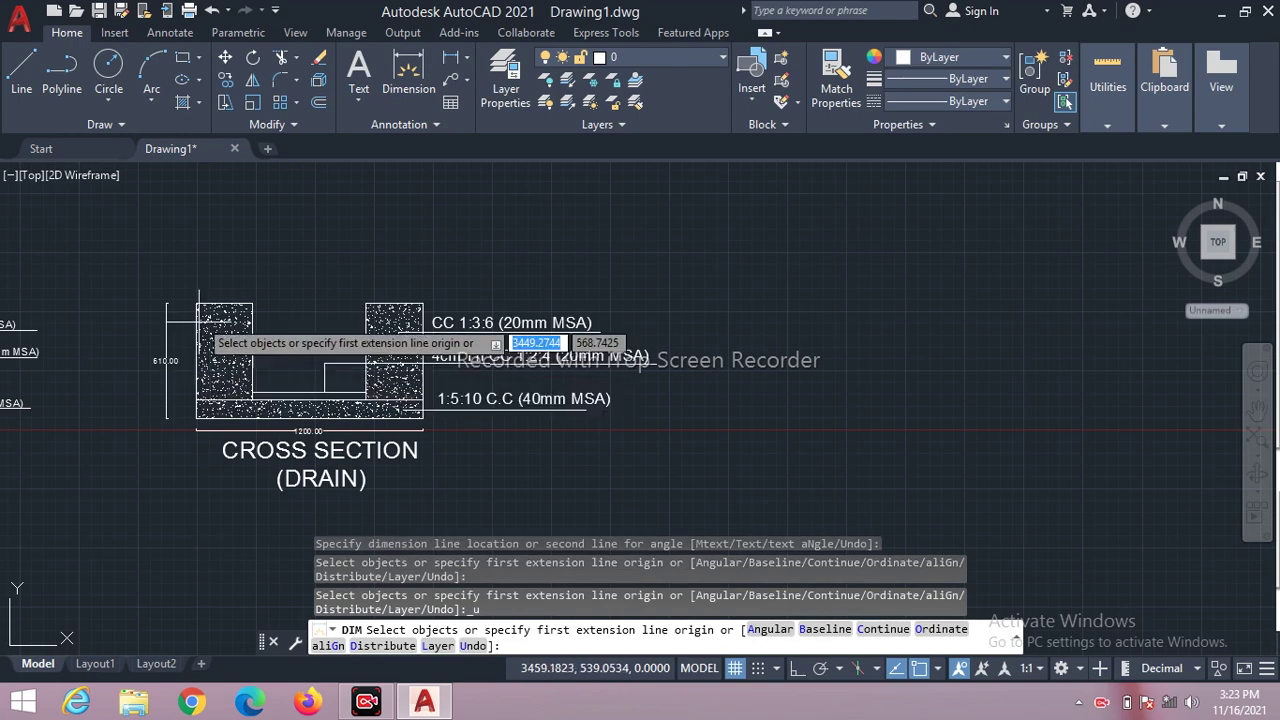
pyautogui.click(196, 303)
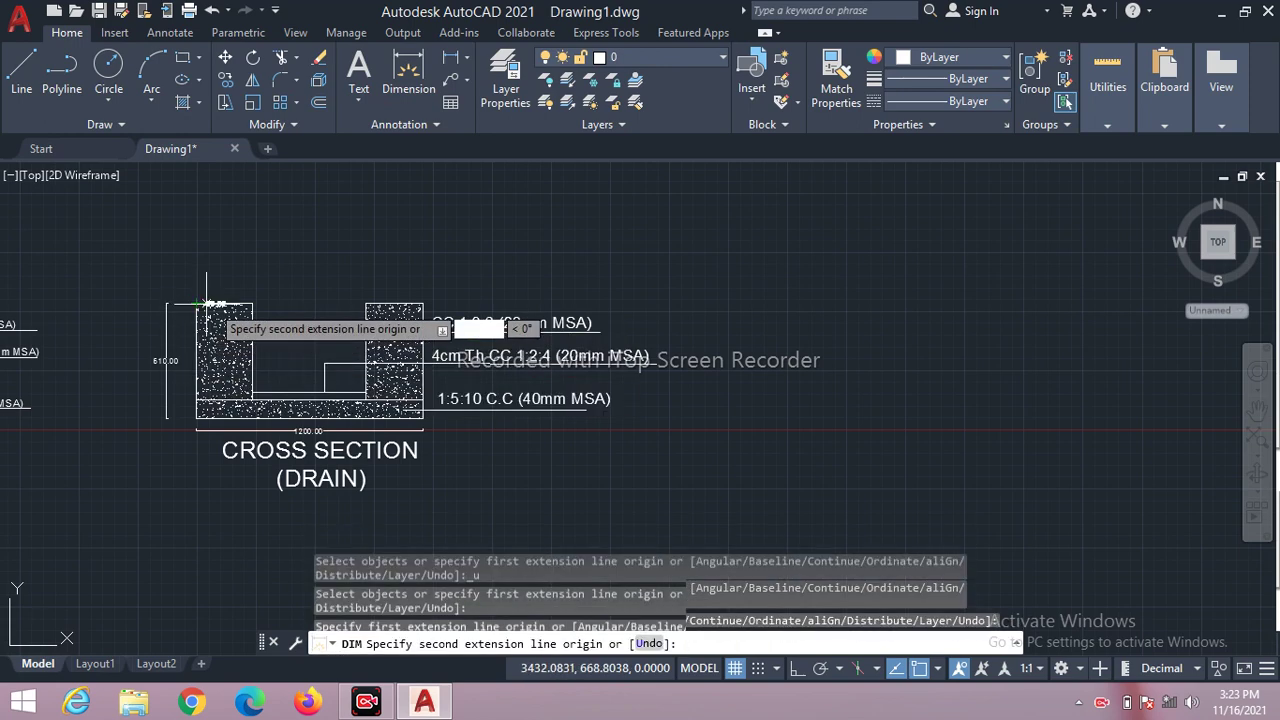
pyautogui.click(252, 303)
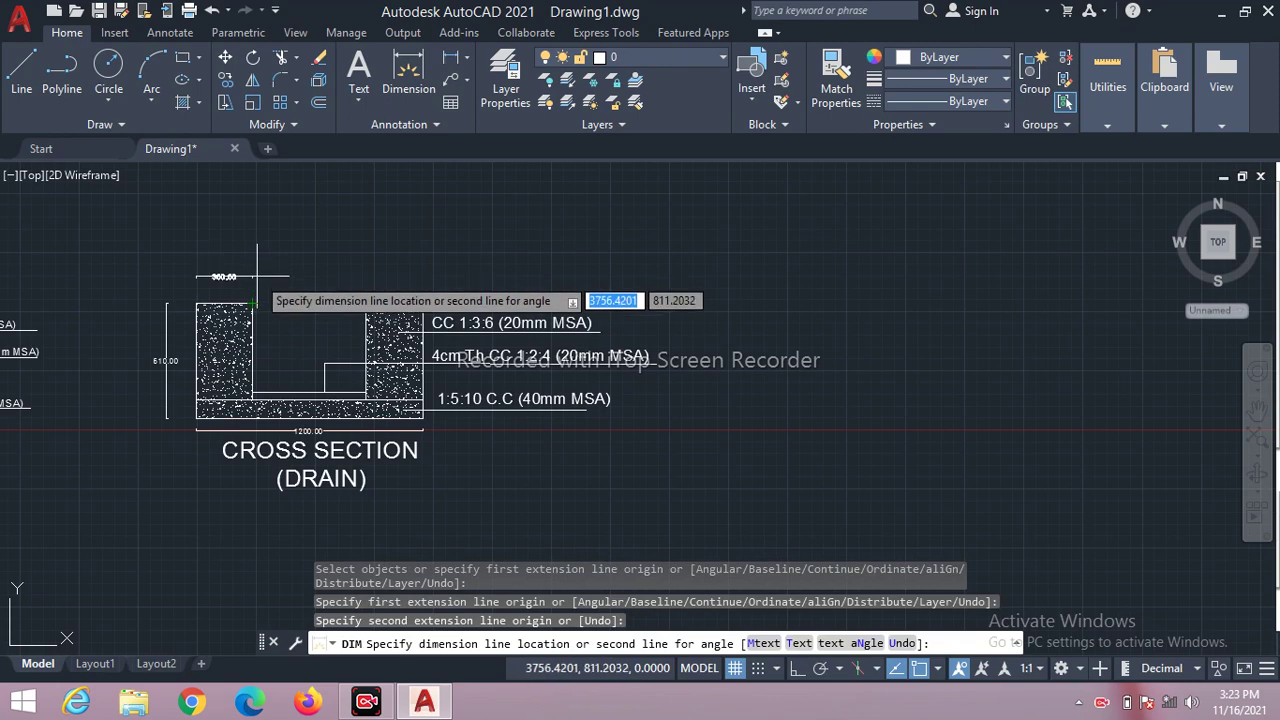
pyautogui.click(258, 280)
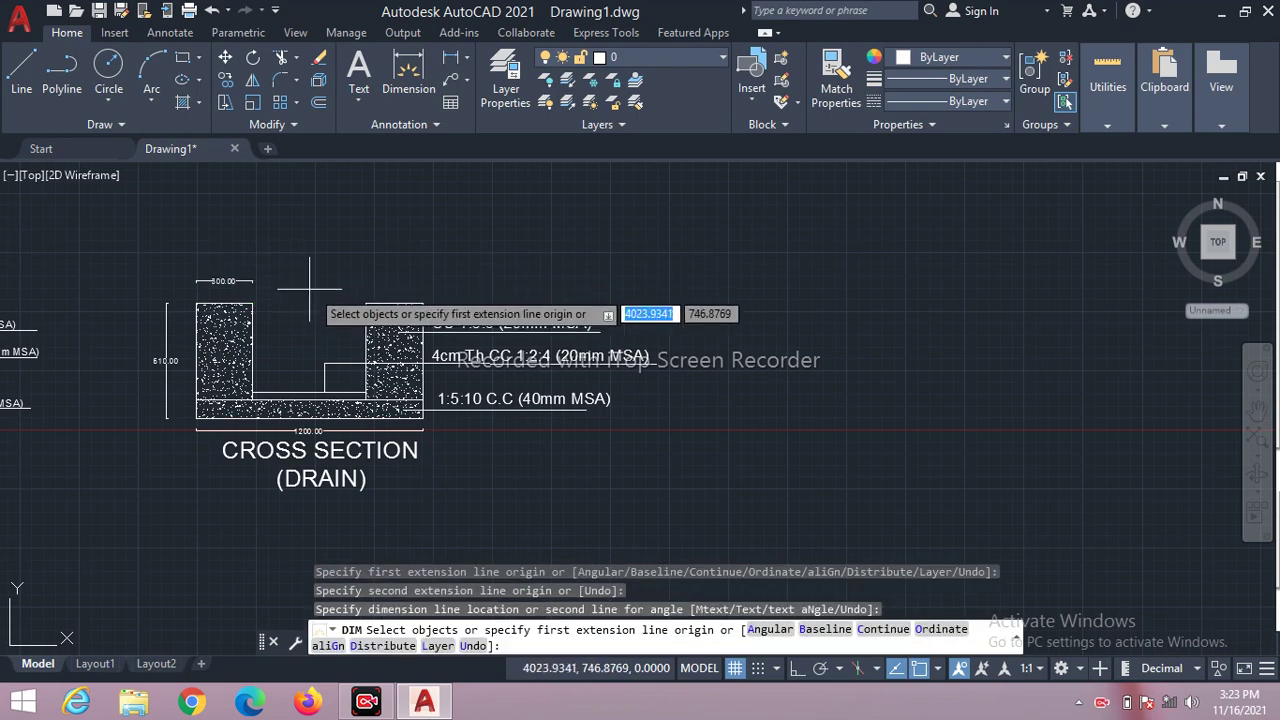
pyautogui.press('Return')
# Dimension the right wall's top as 300.00 and the channel opening as 600.00.
pyautogui.click(366, 303)
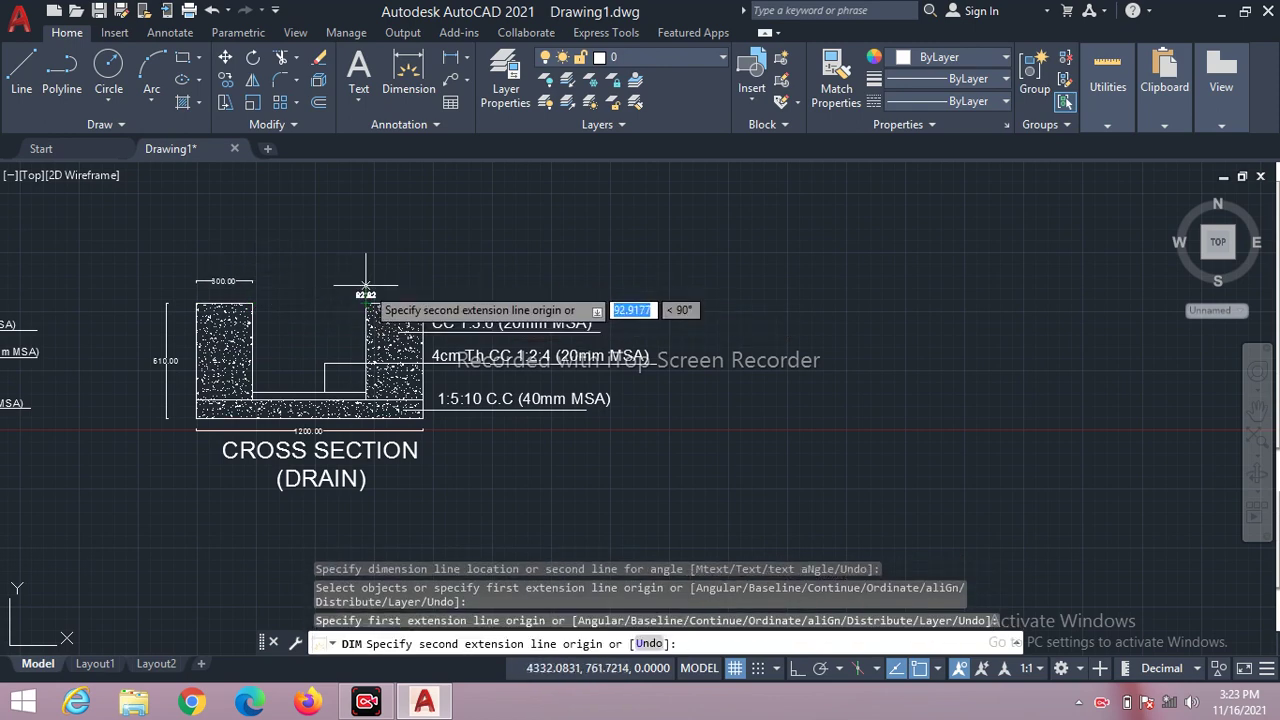
pyautogui.click(423, 303)
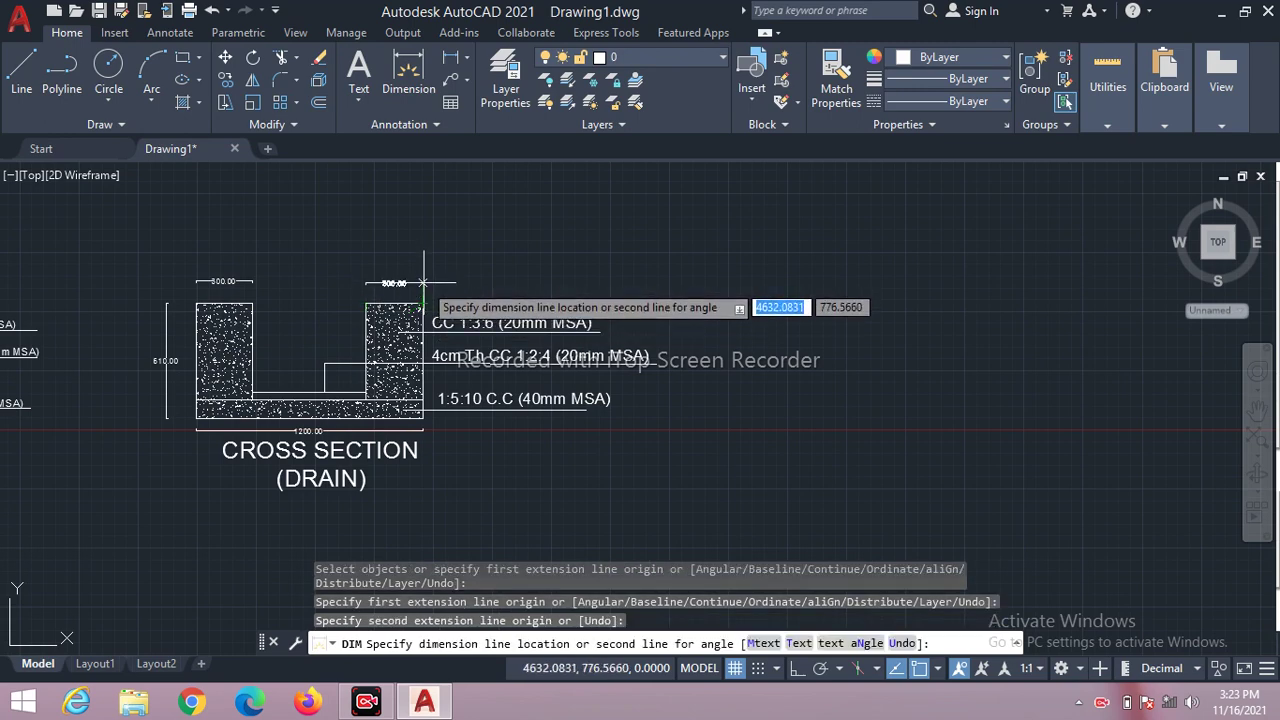
pyautogui.click(423, 284)
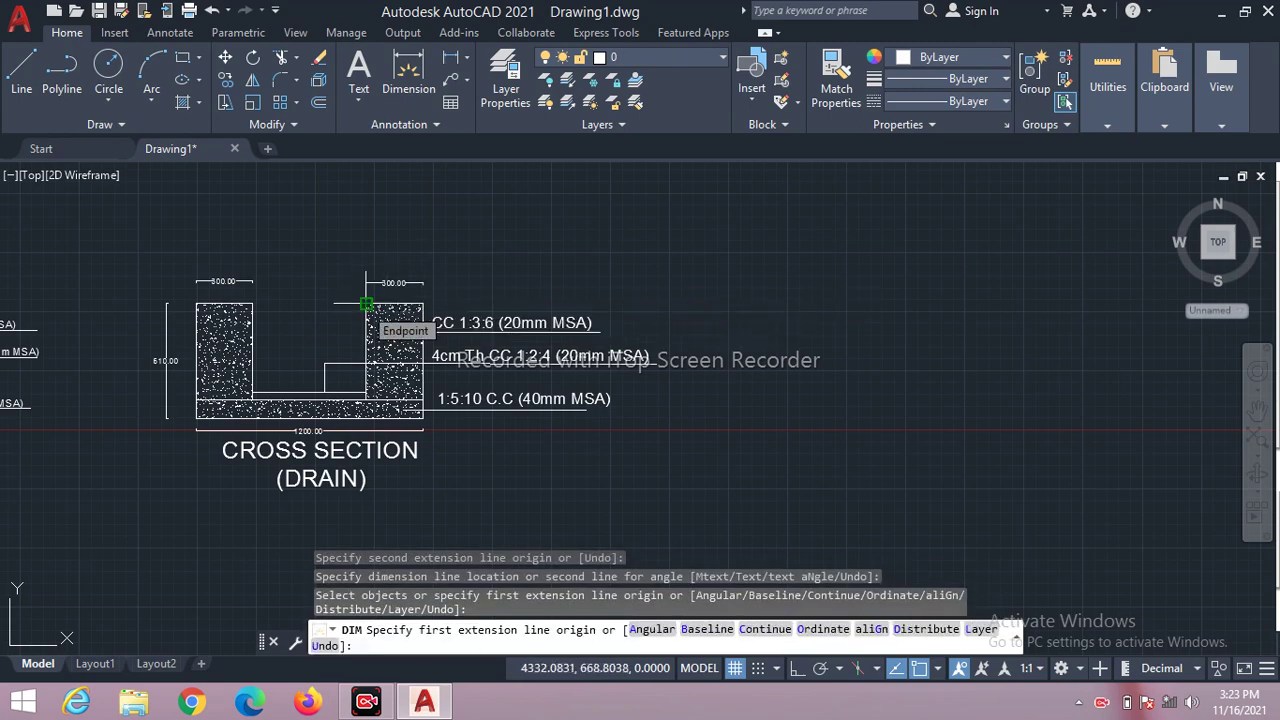
pyautogui.click(366, 303)
pyautogui.click(252, 303)
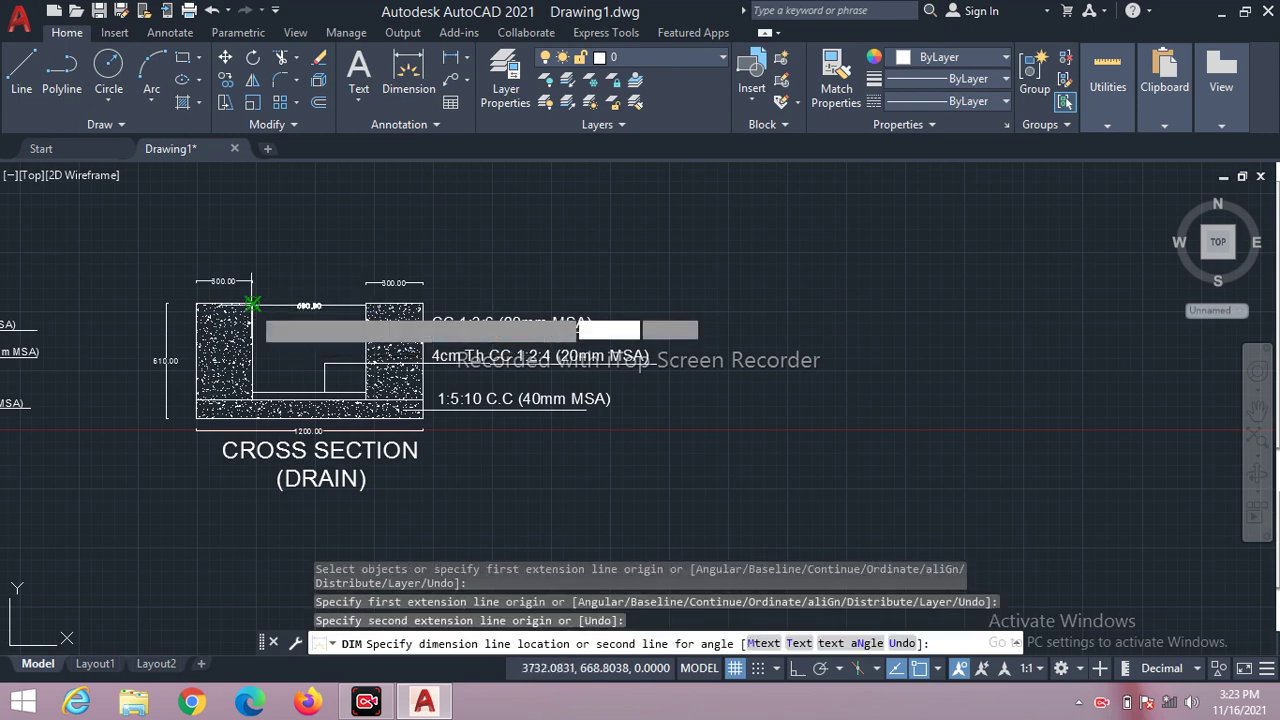
pyautogui.click(252, 283)
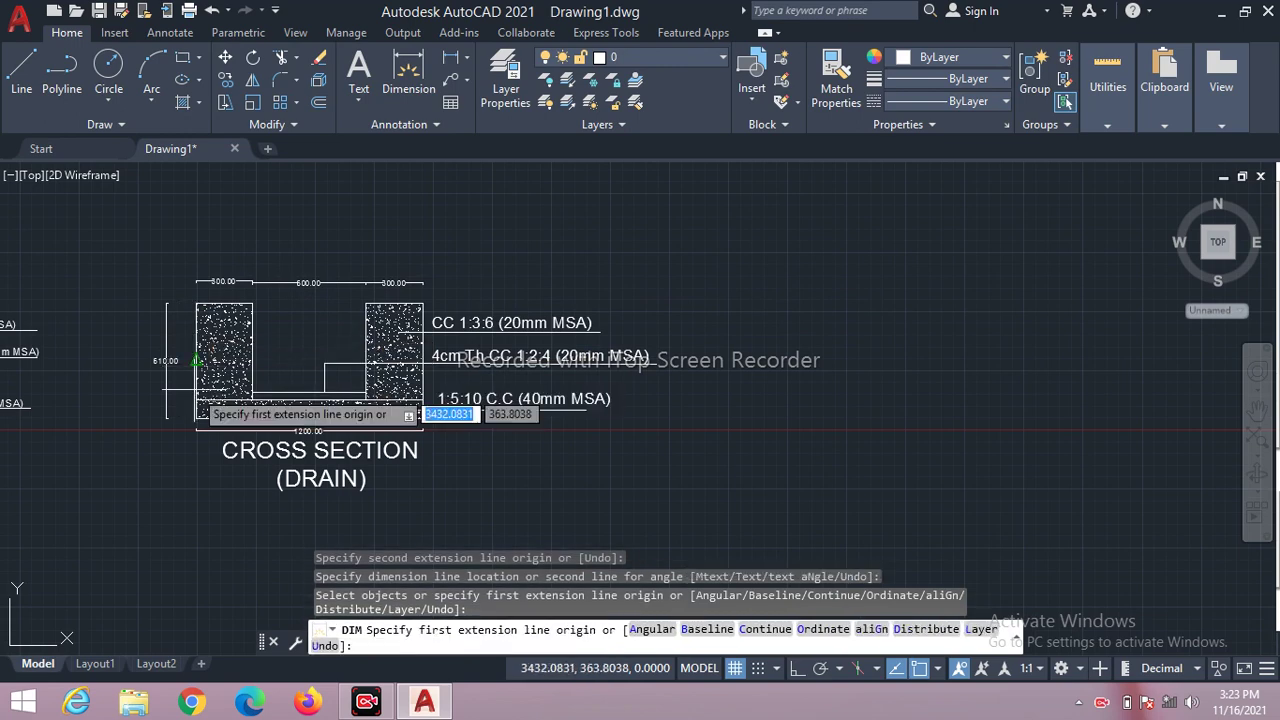
# Dimension the left edge vertically: 510.00 wall height above the slab and 100.00 slab thickness.
pyautogui.click(197, 400)
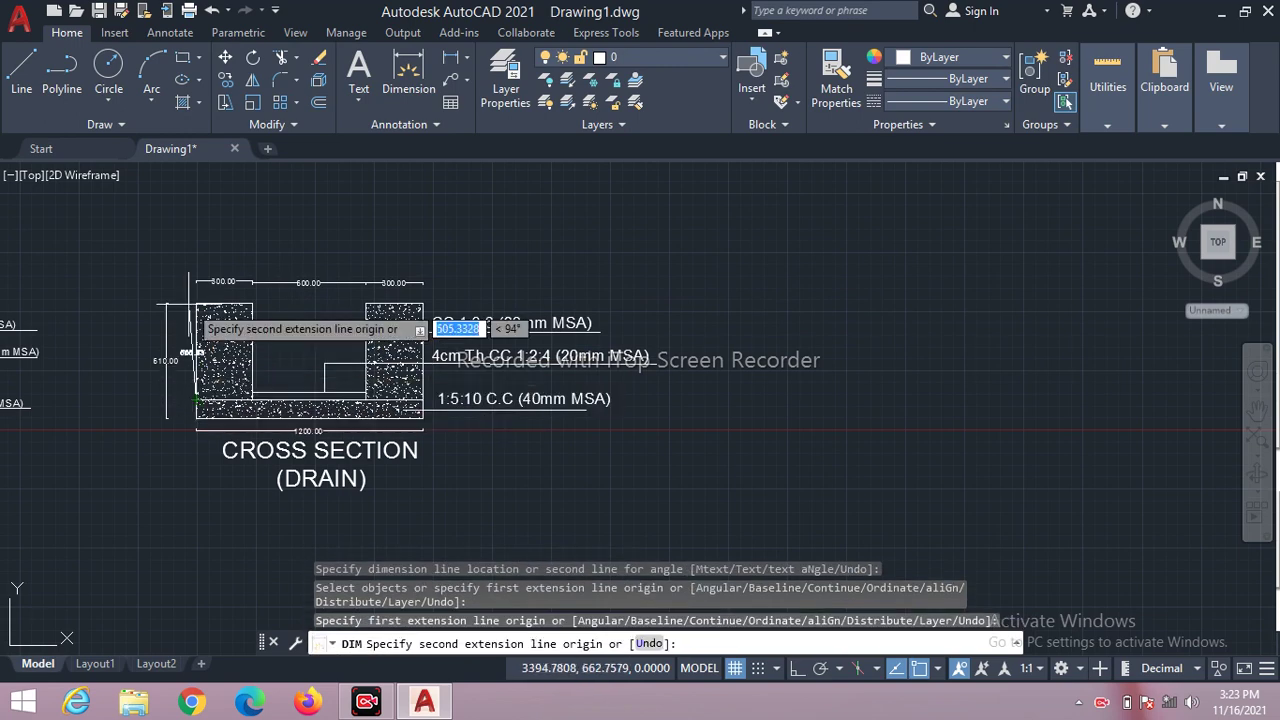
pyautogui.click(197, 303)
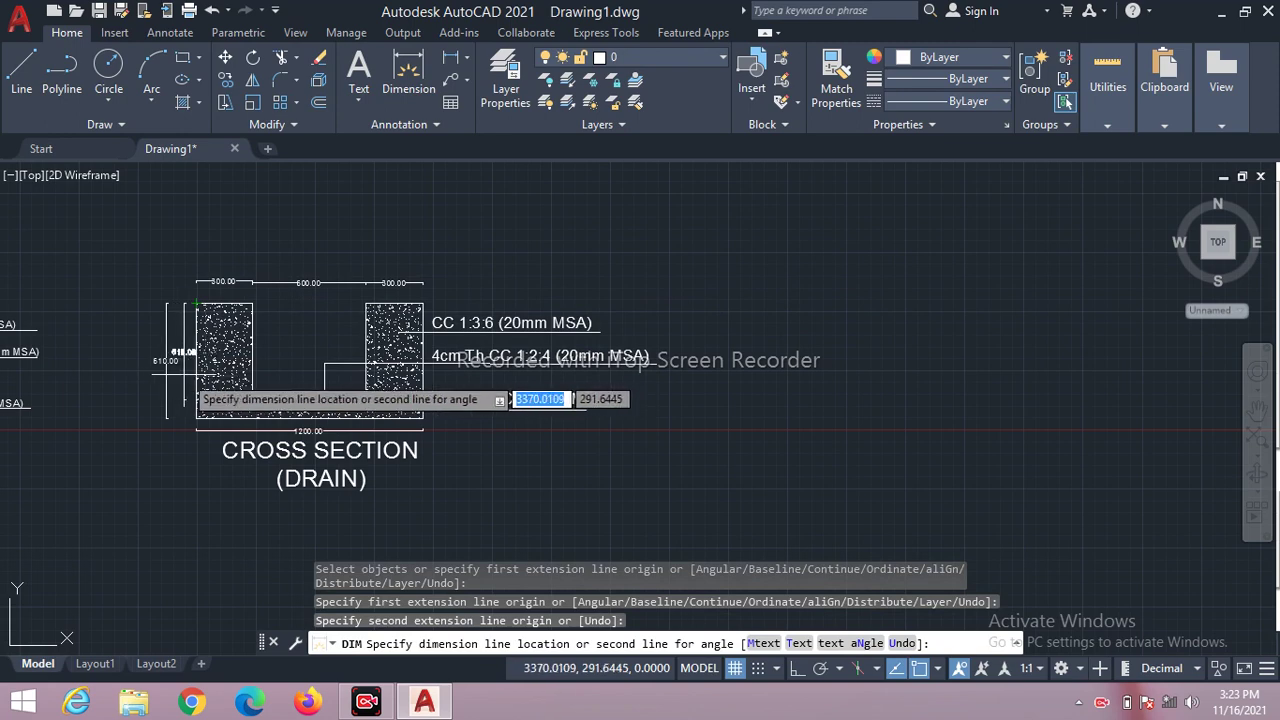
pyautogui.click(180, 377)
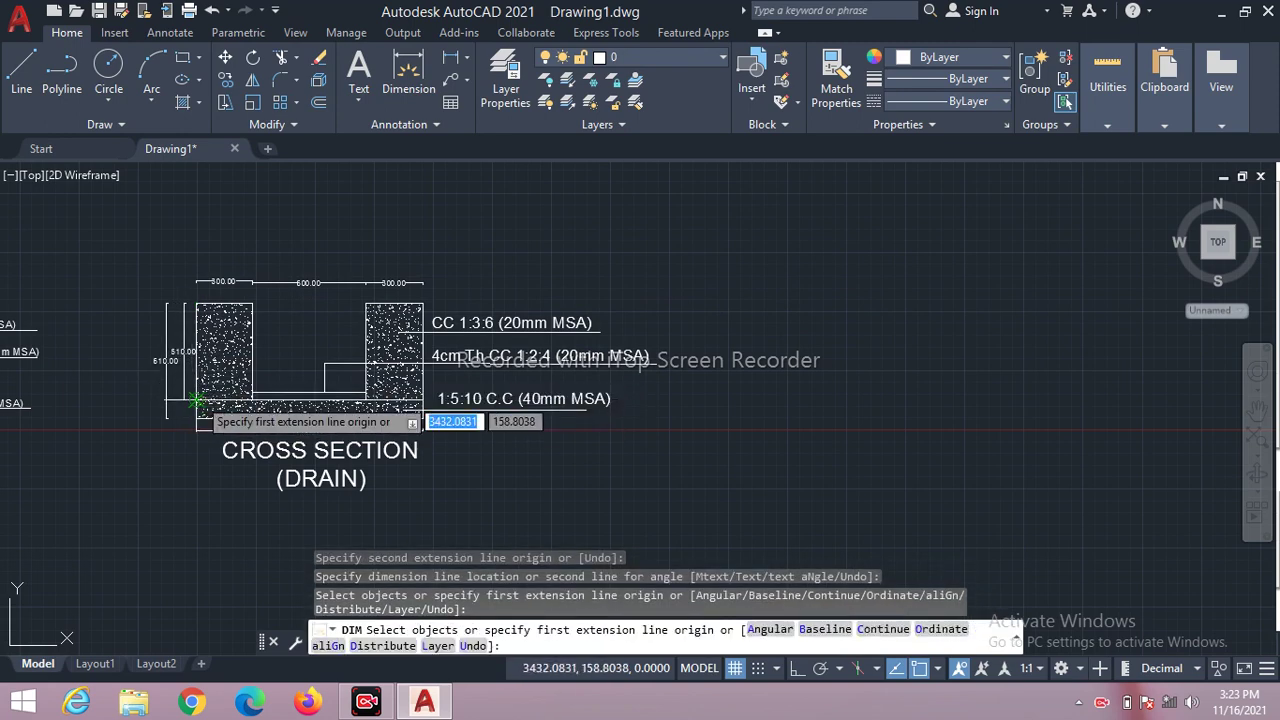
pyautogui.click(197, 400)
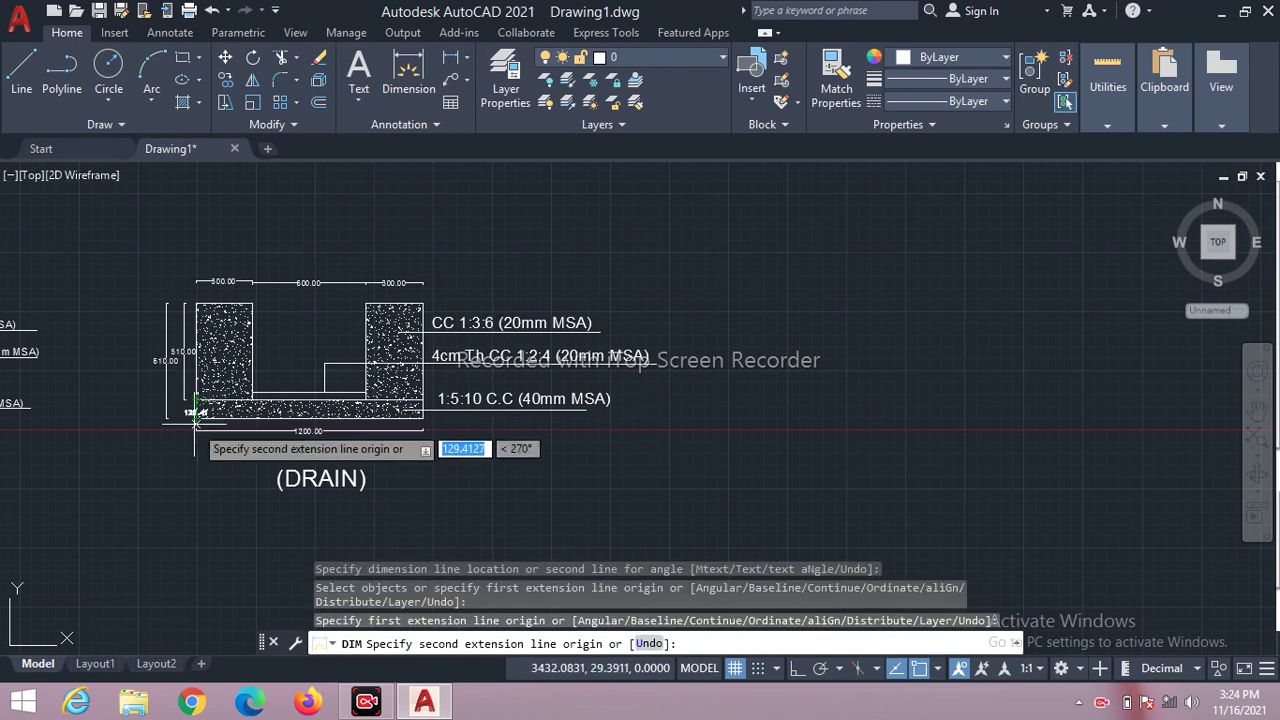
pyautogui.click(196, 419)
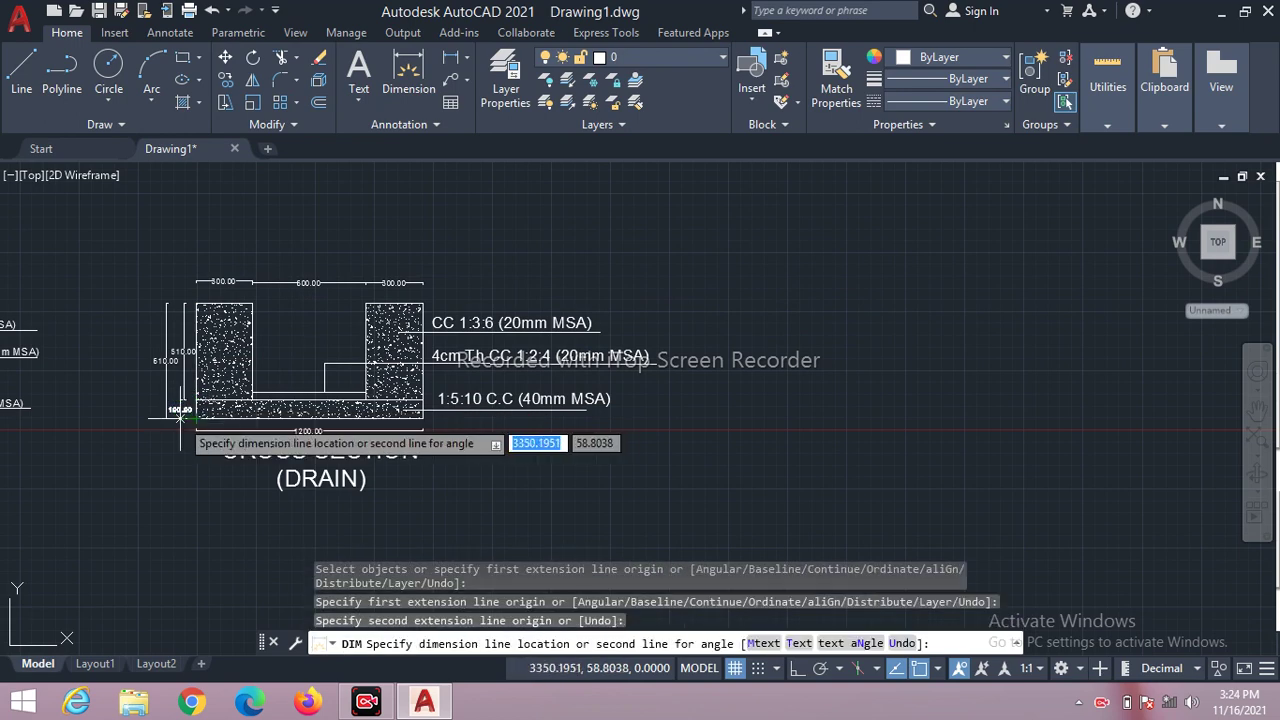
pyautogui.click(183, 418)
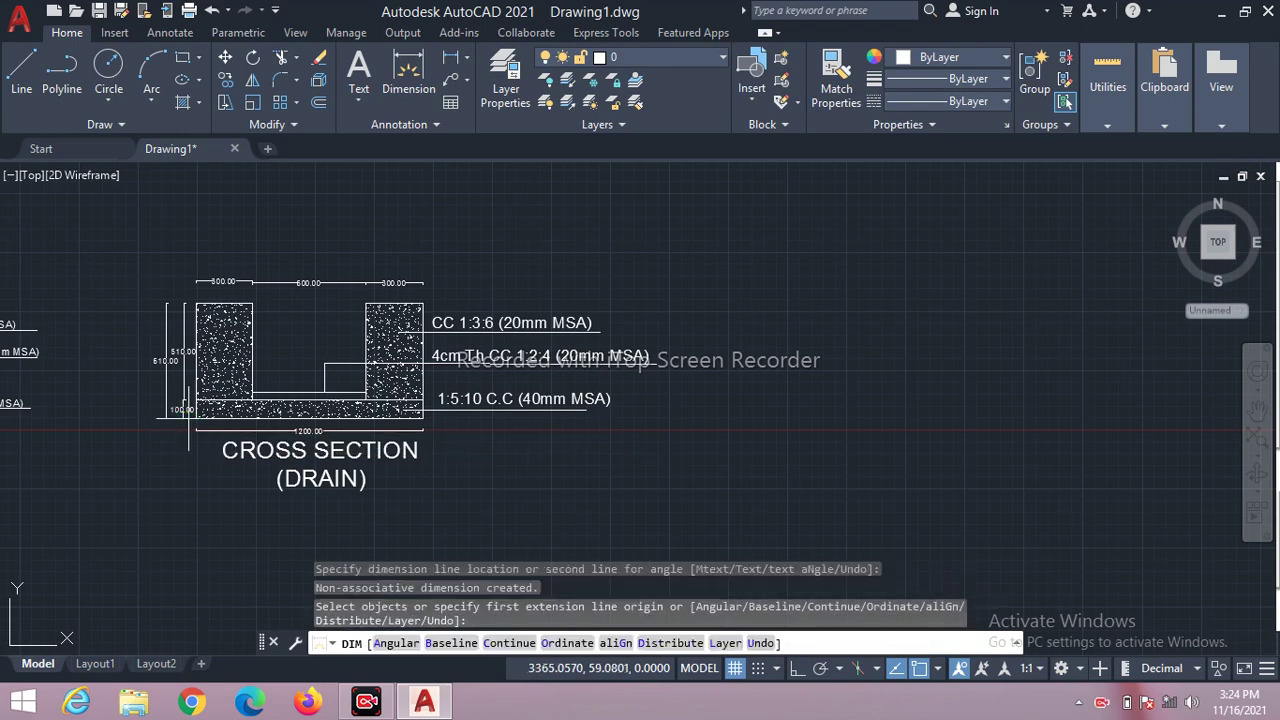
pyautogui.press('Escape')
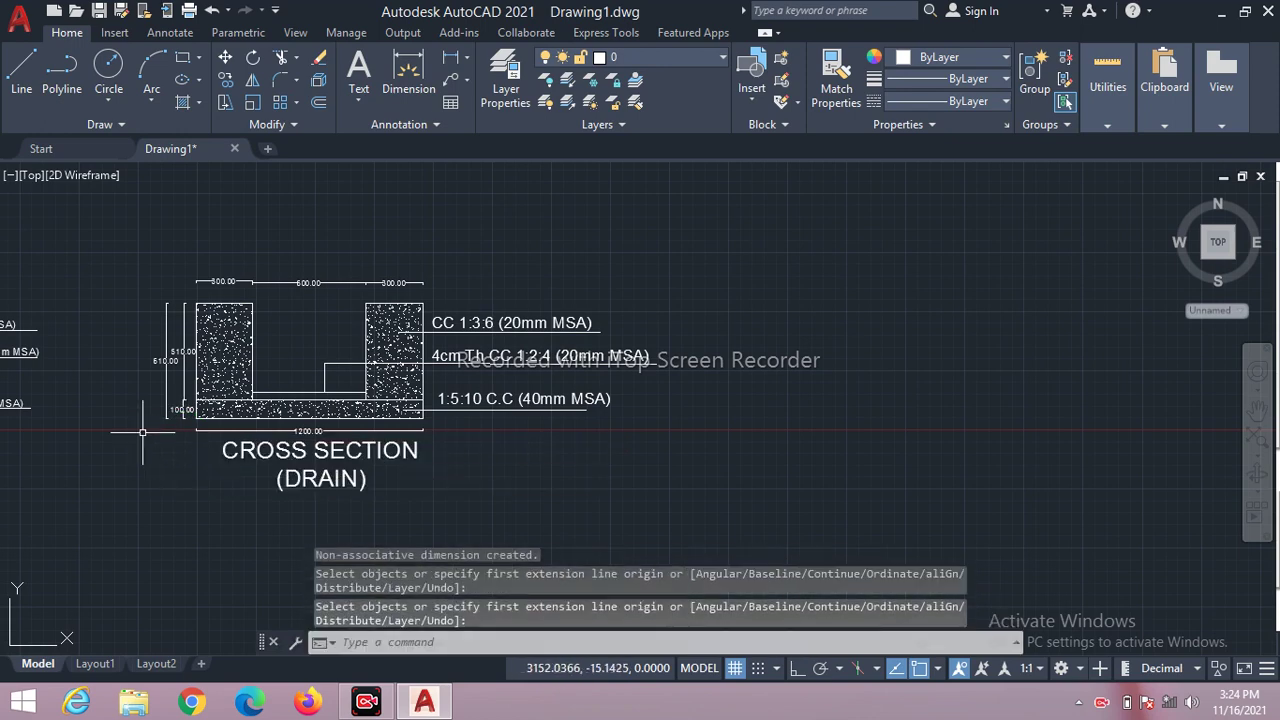
pyautogui.scroll(-4, 155, 452)
pyautogui.moveTo(370, 347); pyautogui.dragTo(501, 323, button='middle')
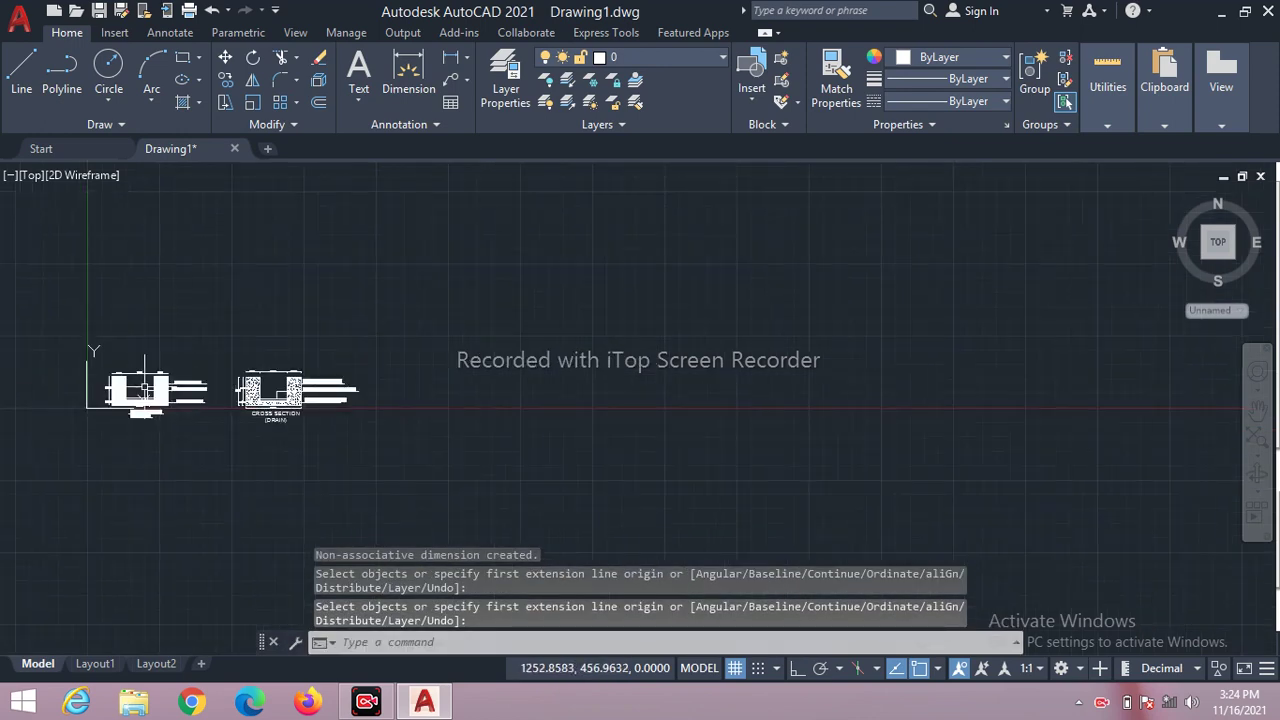
pyautogui.scroll(2, 144, 386)
pyautogui.scroll(4, 144, 386)
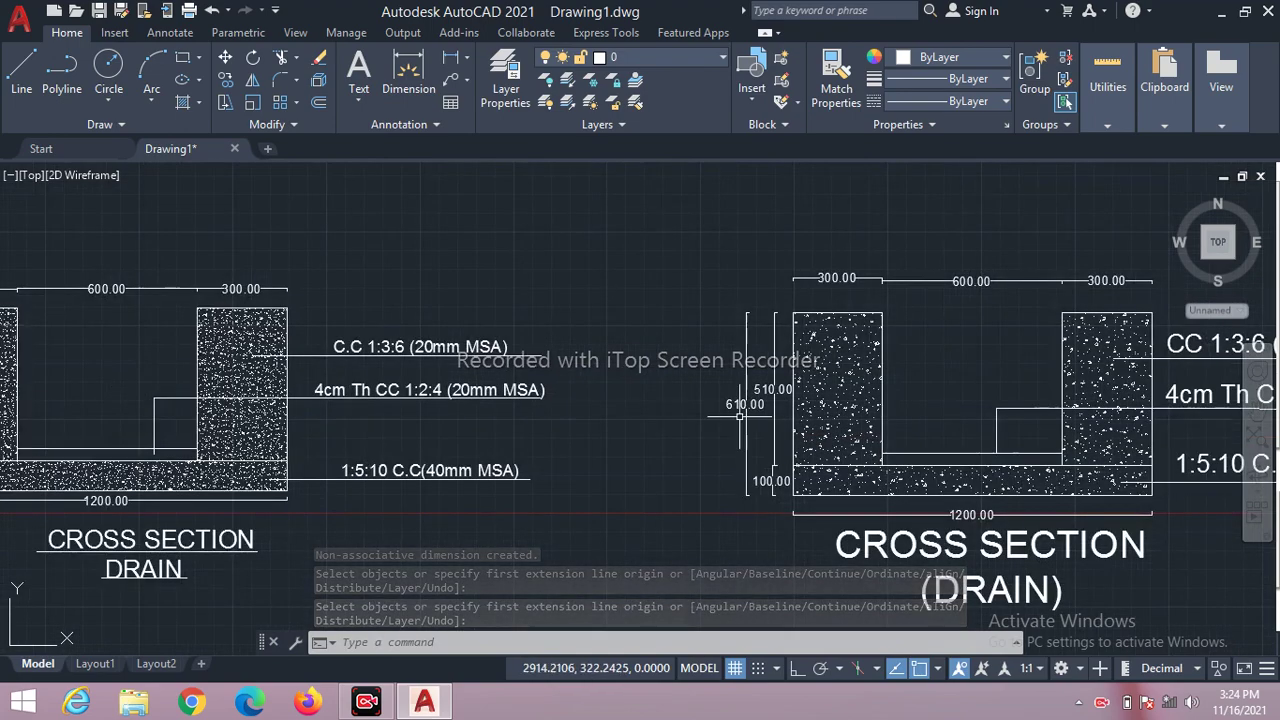
pyautogui.scroll(2, 514, 380)
pyautogui.scroll(-5, 514, 380)
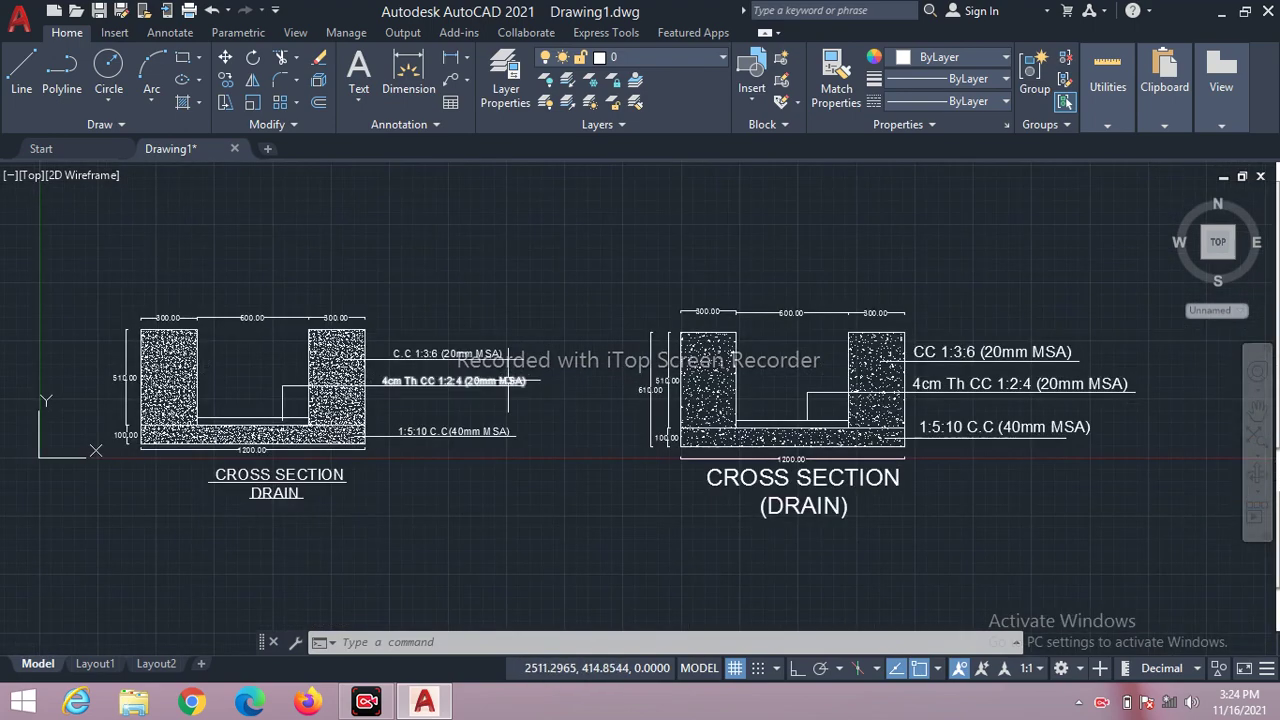
pyautogui.scroll(3, 654, 458)
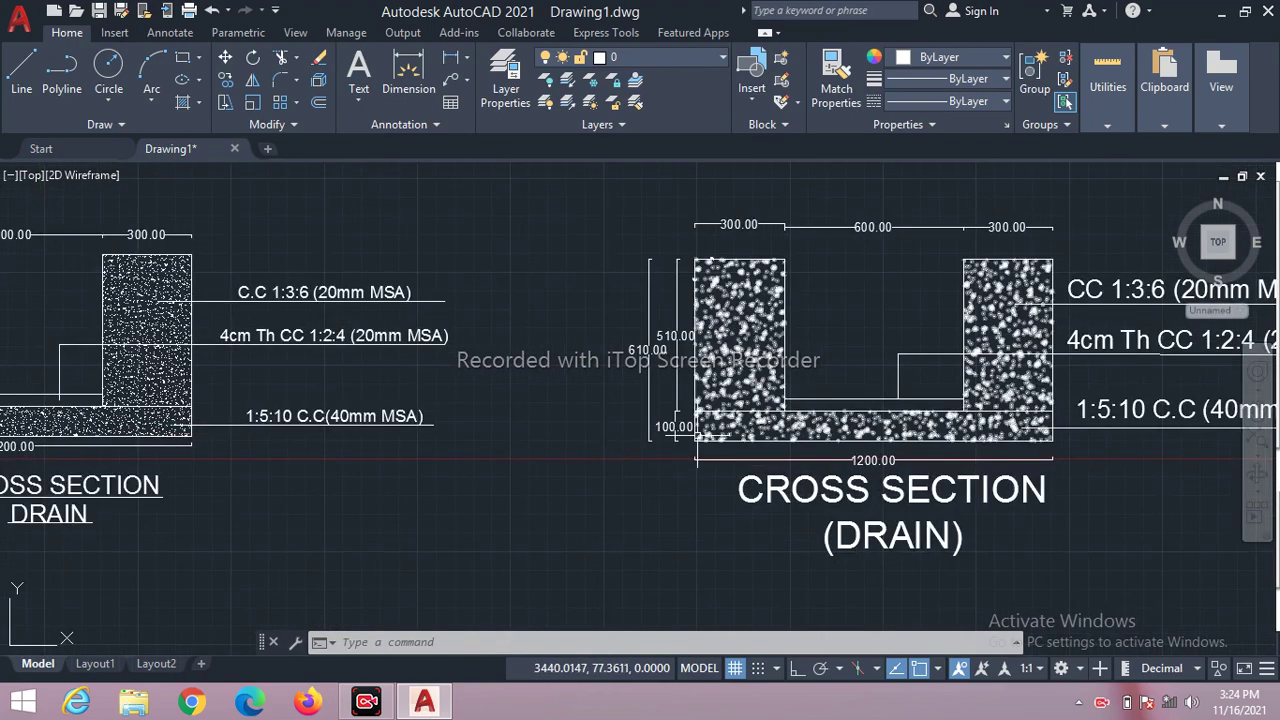
pyautogui.scroll(1, 768, 408)
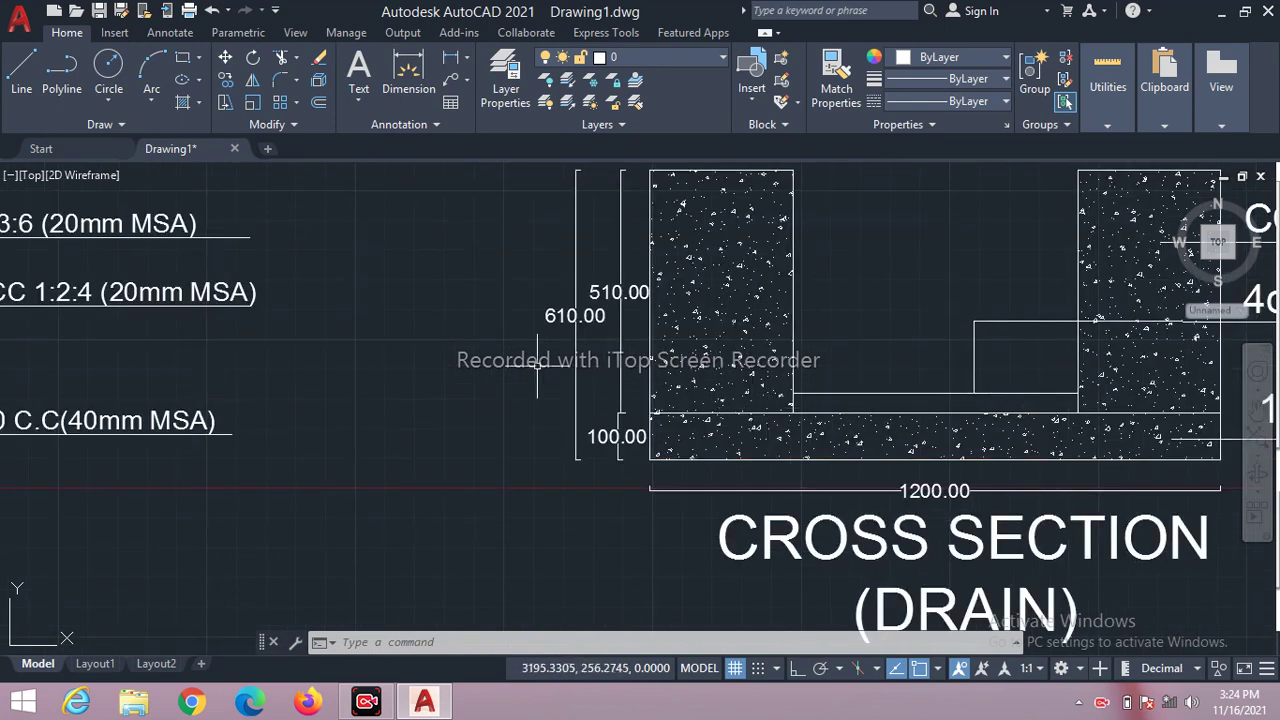
pyautogui.scroll(-1, 472, 361)
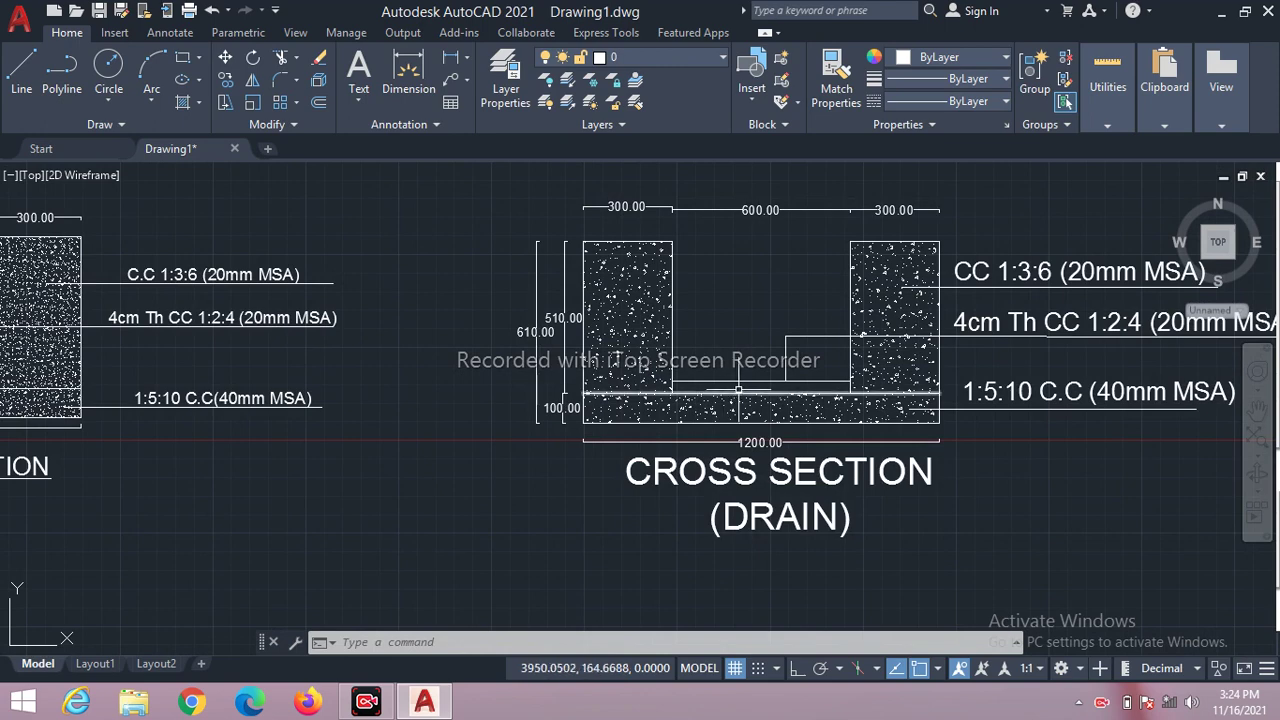
pyautogui.scroll(1, 740, 388)
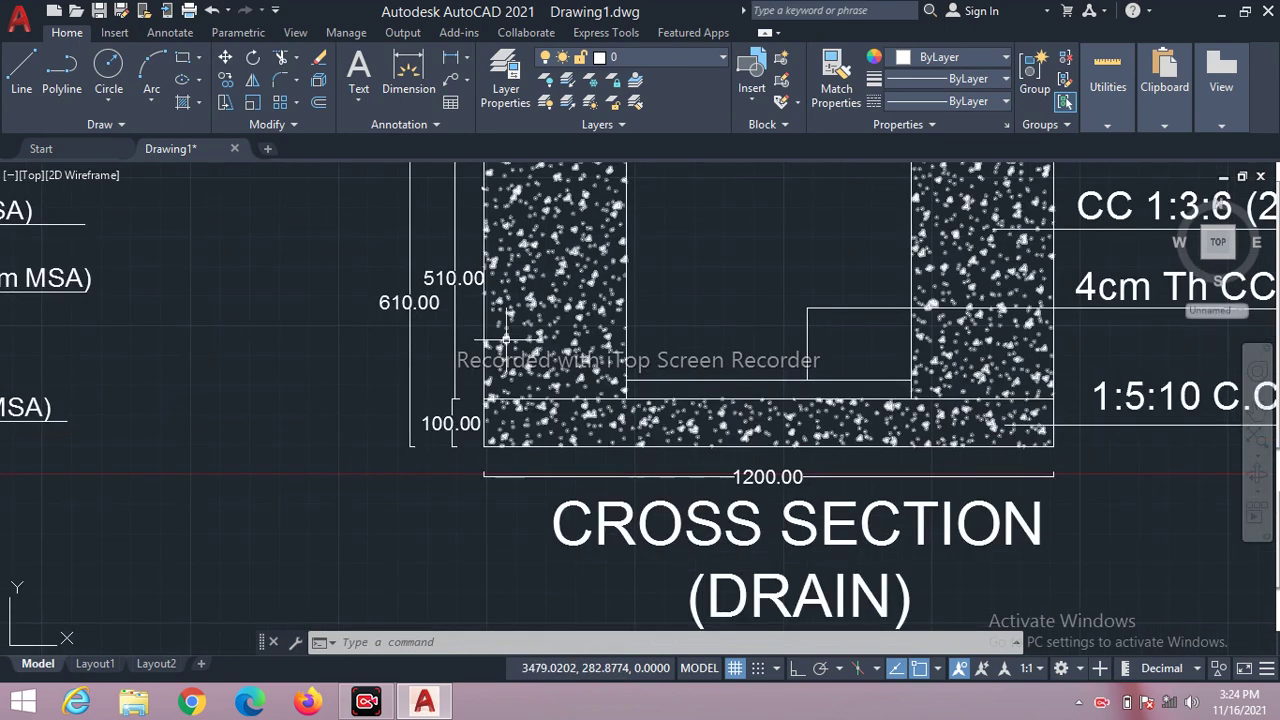
pyautogui.scroll(-2, 613, 342)
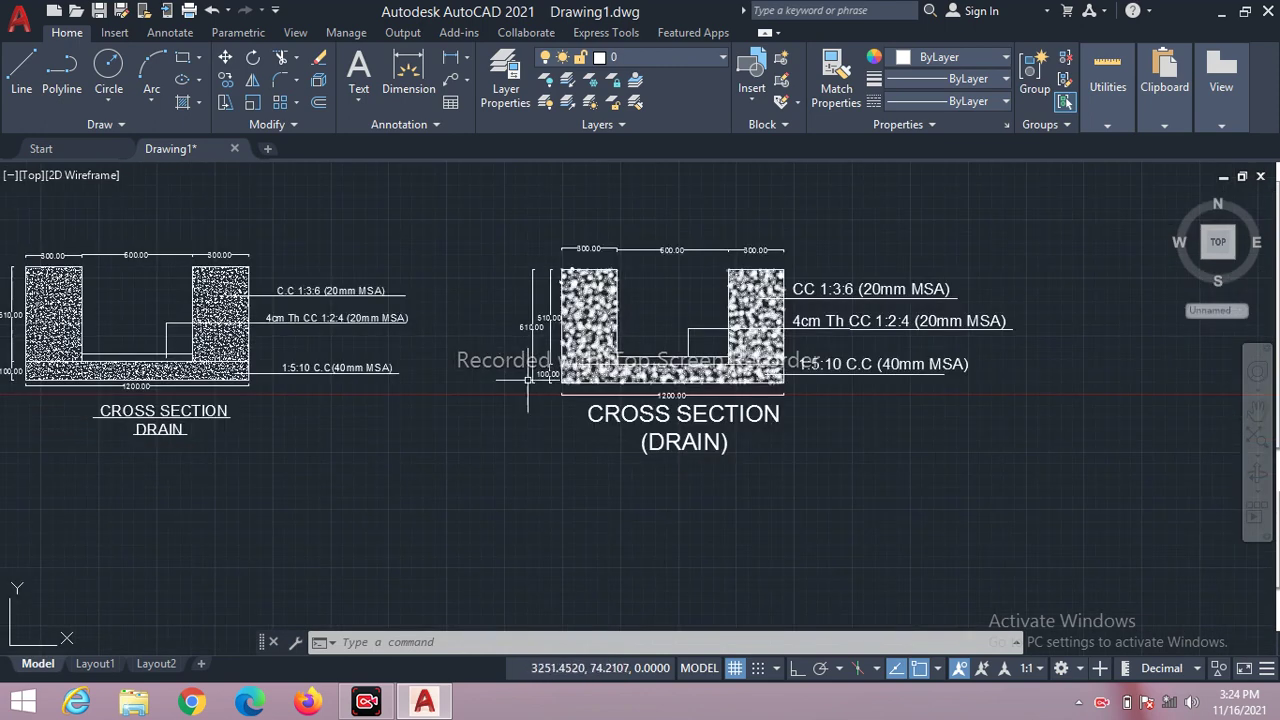